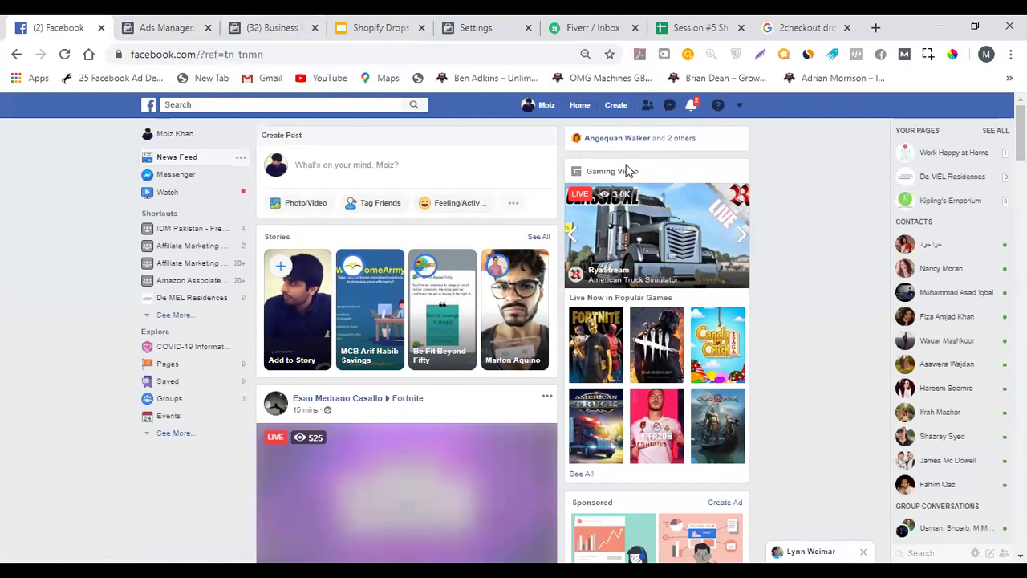
# Switch to the Shopify Dropshipping presentation and open slide 136, the first step of Assigning People Roles To Business Manager Assets.
pyautogui.click(197, 24)
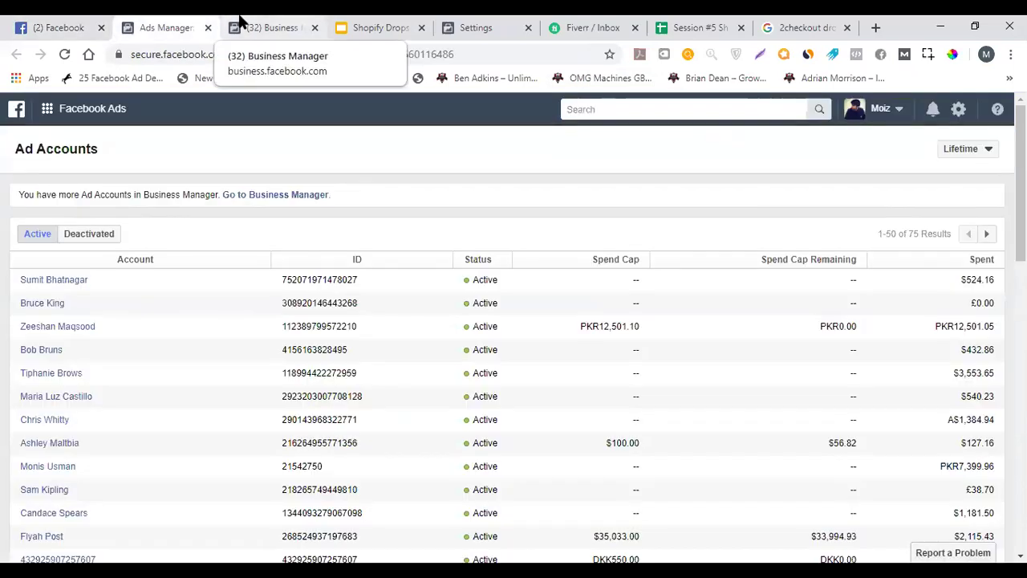
pyautogui.click(269, 24)
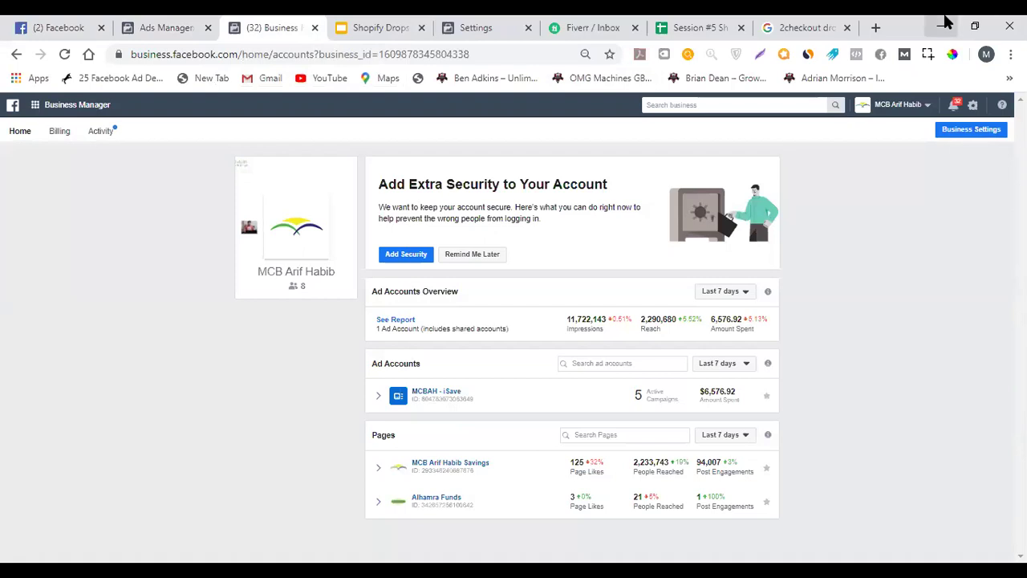
pyautogui.click(393, 24)
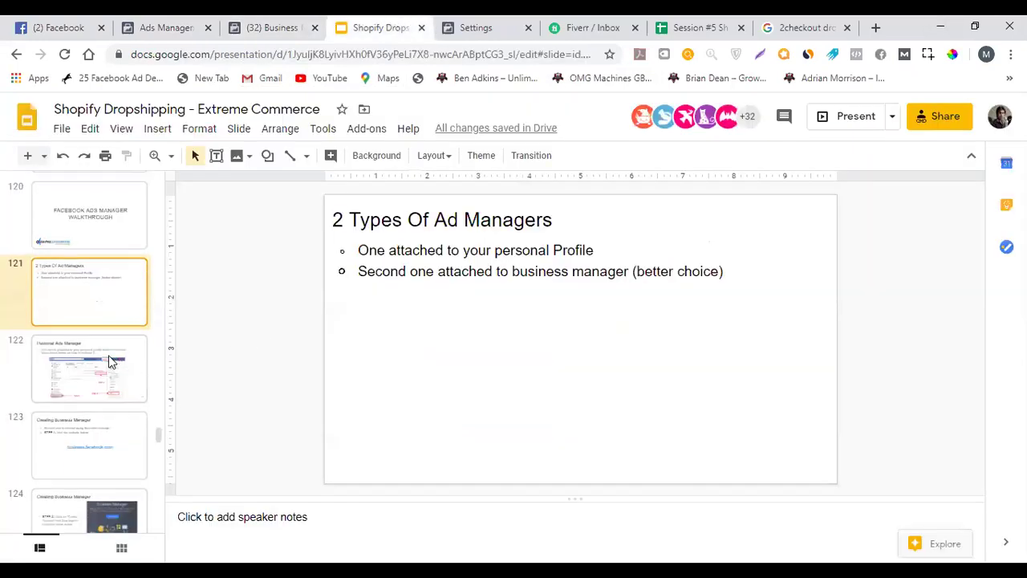
pyautogui.scroll(-12, 111, 361)
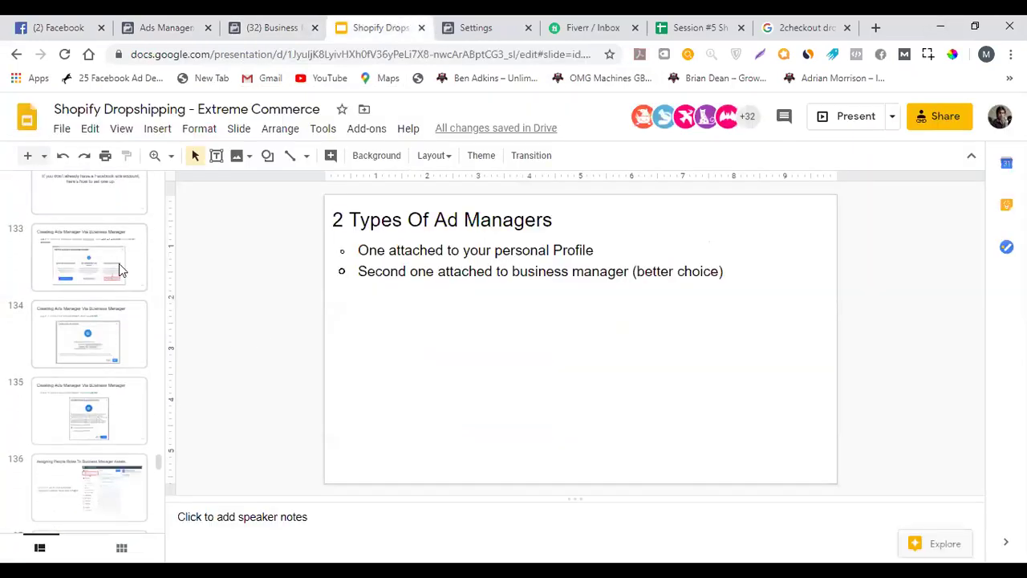
pyautogui.click(118, 263)
pyautogui.scroll(-2, 113, 266)
pyautogui.click(101, 269)
pyautogui.click(120, 342)
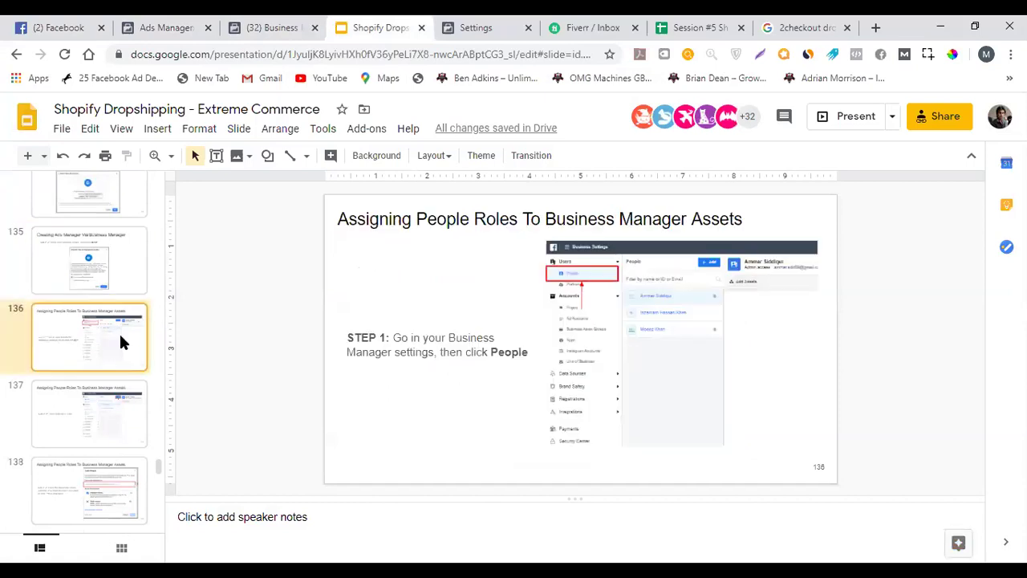
# Go back through the ads account setup slides, viewing slide 132 and slide 133, Creating Ads Manager Via Business Manager.
pyautogui.scroll(2, 108, 335)
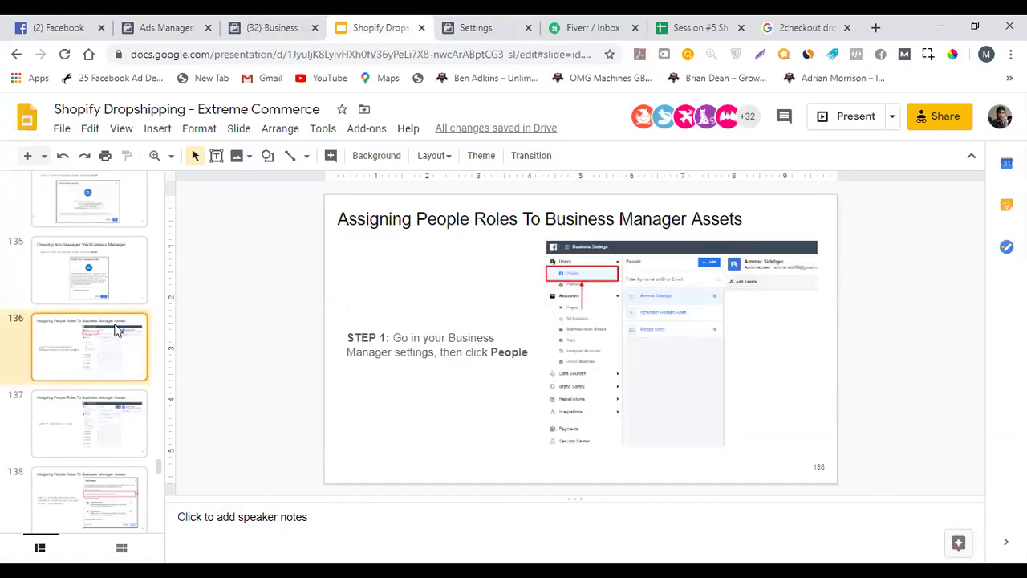
pyautogui.click(101, 269)
pyautogui.scroll(4, 110, 313)
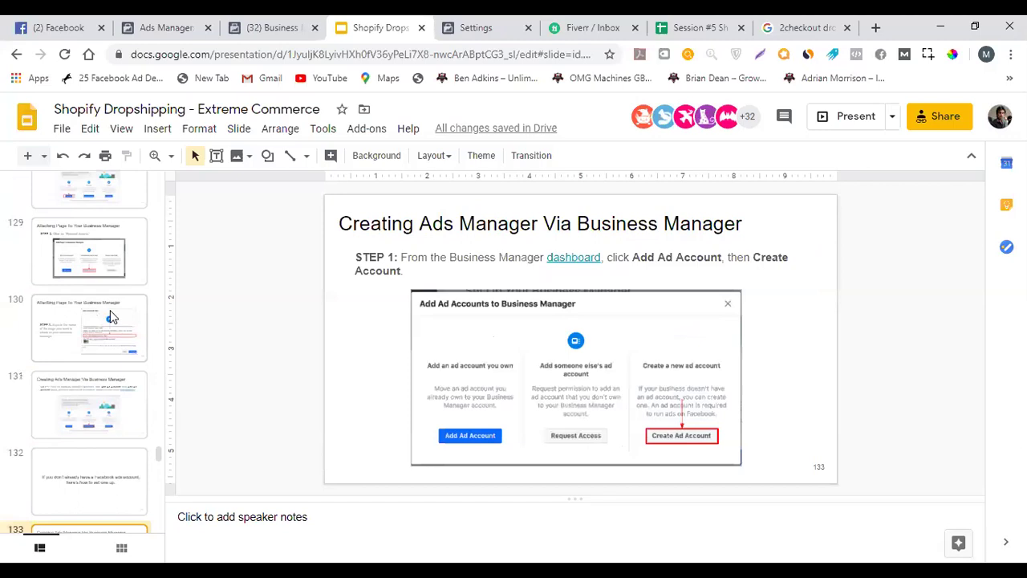
pyautogui.scroll(-2, 106, 264)
pyautogui.click(106, 321)
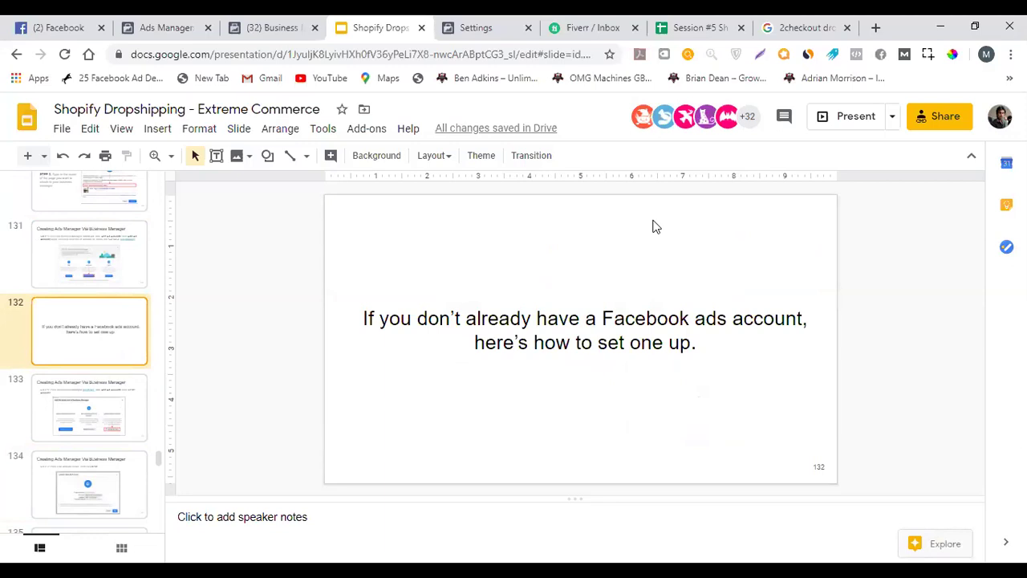
pyautogui.press('Down')
# Review slides 138 to 140 on inviting people and assigning them page and ad account access.
pyautogui.scroll(-7, 108, 329)
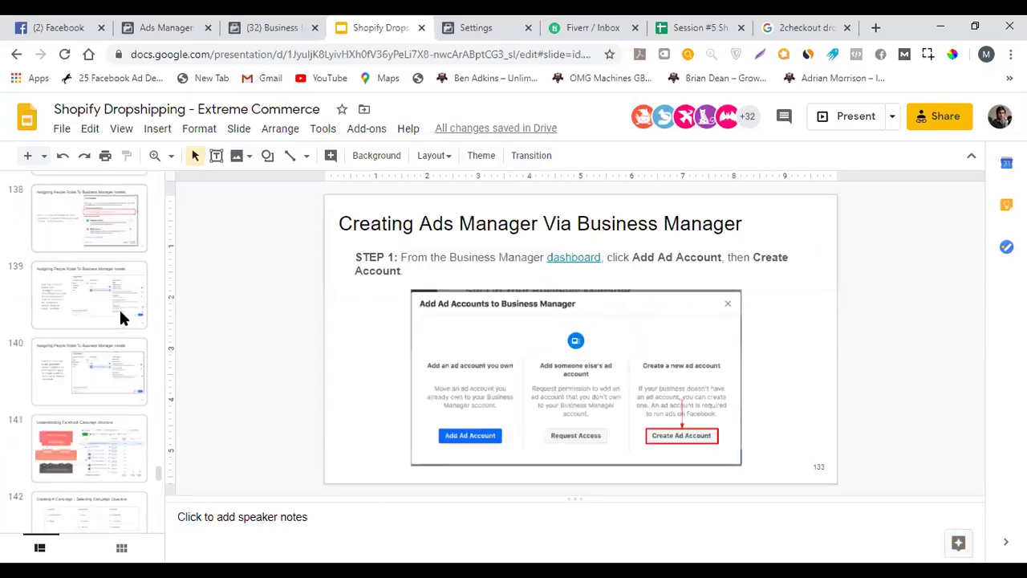
pyautogui.click(112, 337)
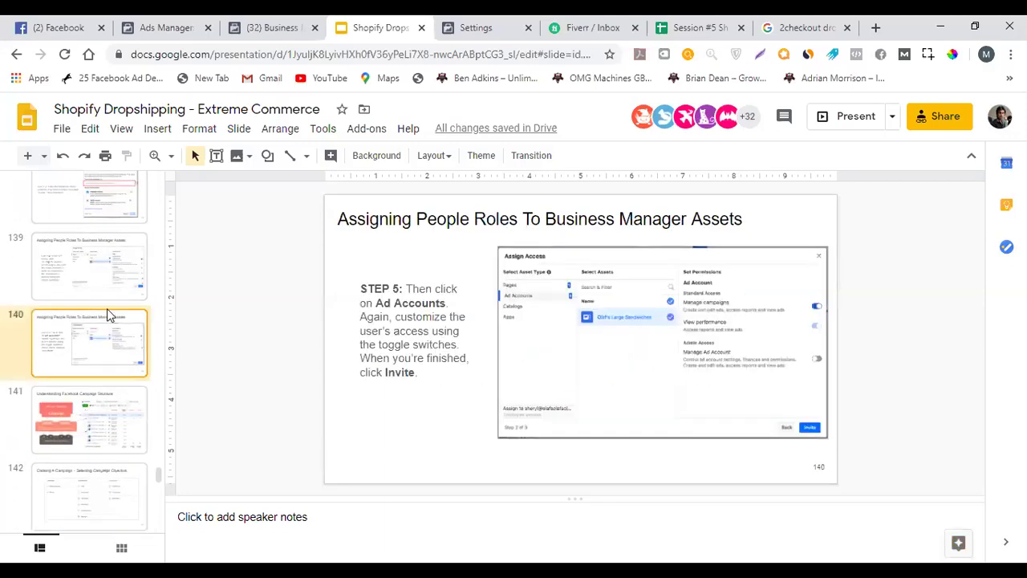
pyautogui.scroll(2, 80, 321)
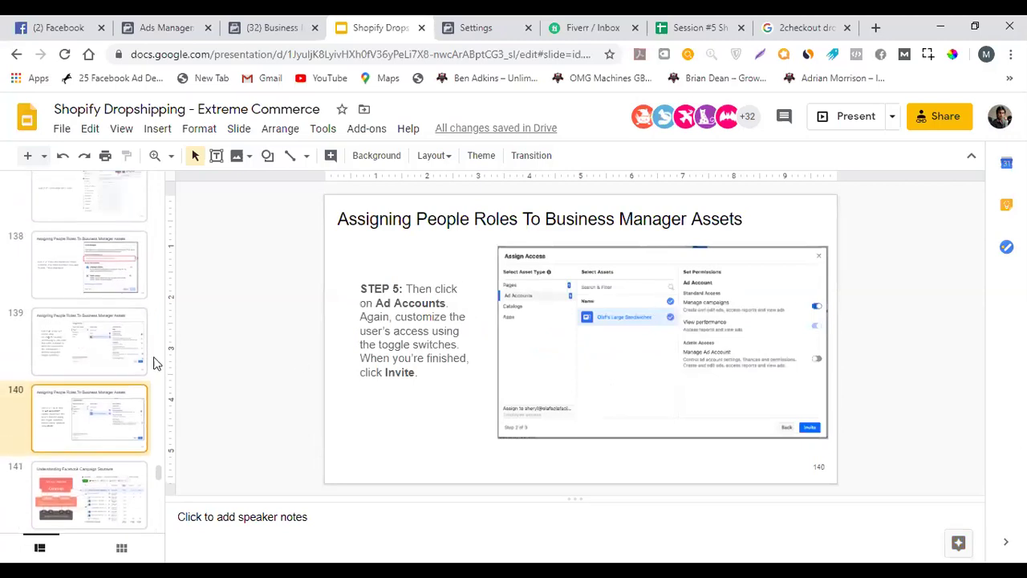
pyautogui.click(109, 285)
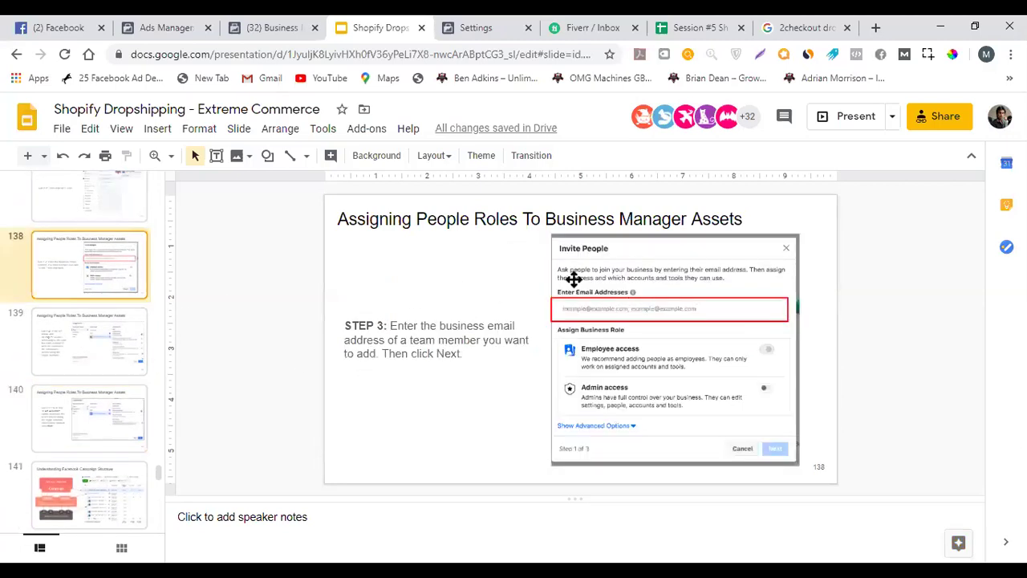
pyautogui.click(141, 344)
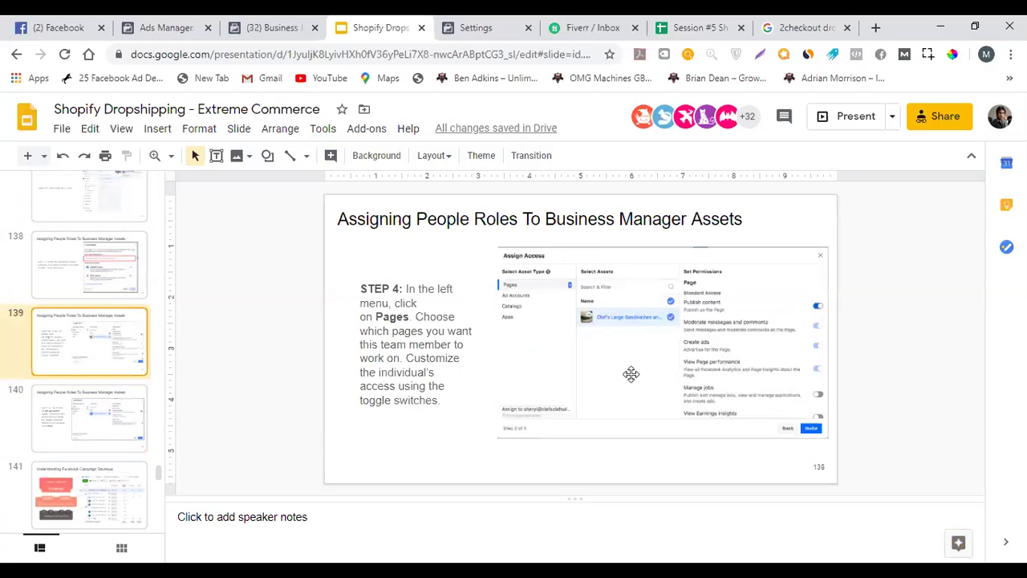
pyautogui.click(90, 414)
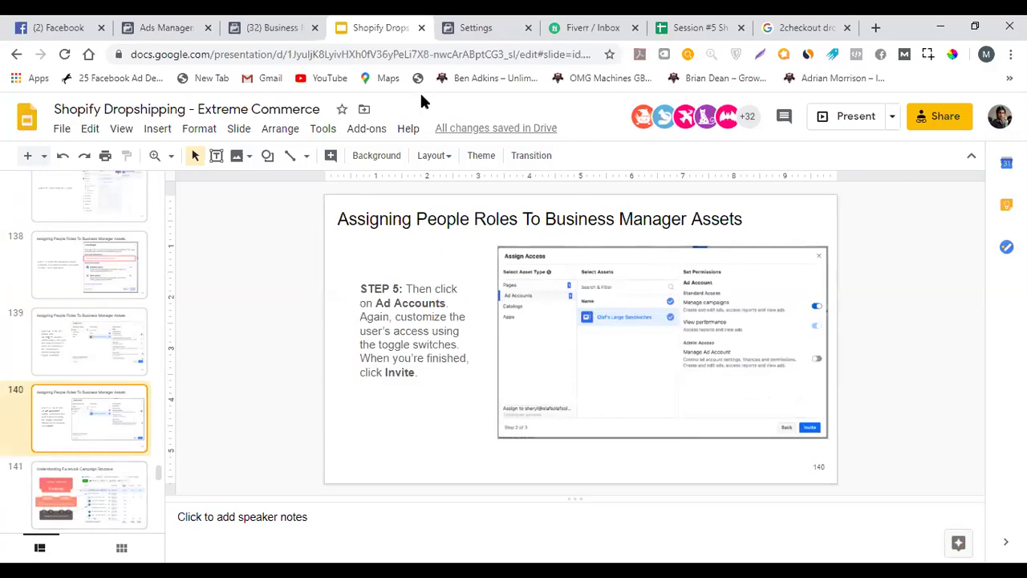
# Switch to the Ads Manager account list, find the personal ad account by its owner's name and open it.
pyautogui.click(295, 22)
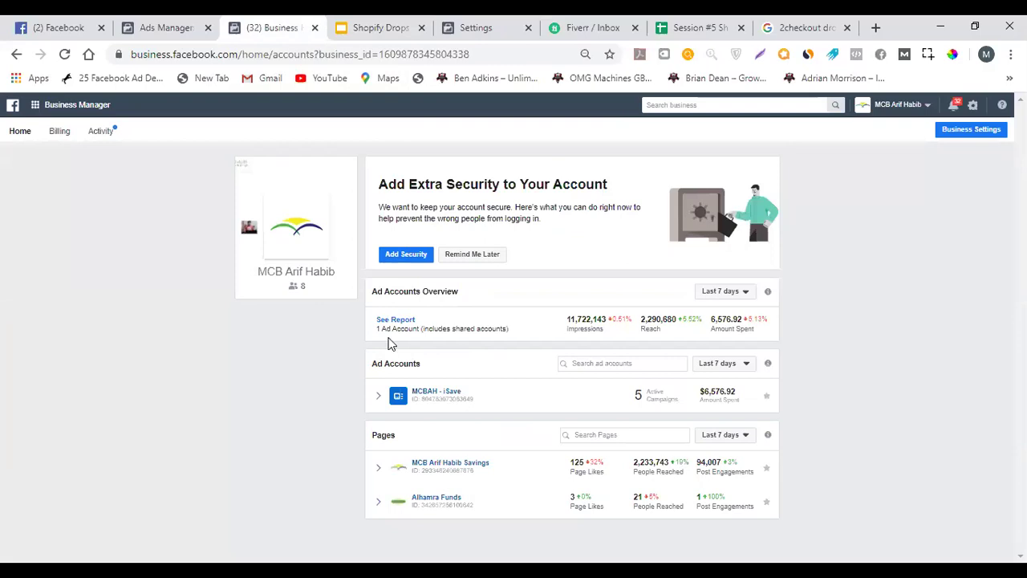
pyautogui.click(172, 25)
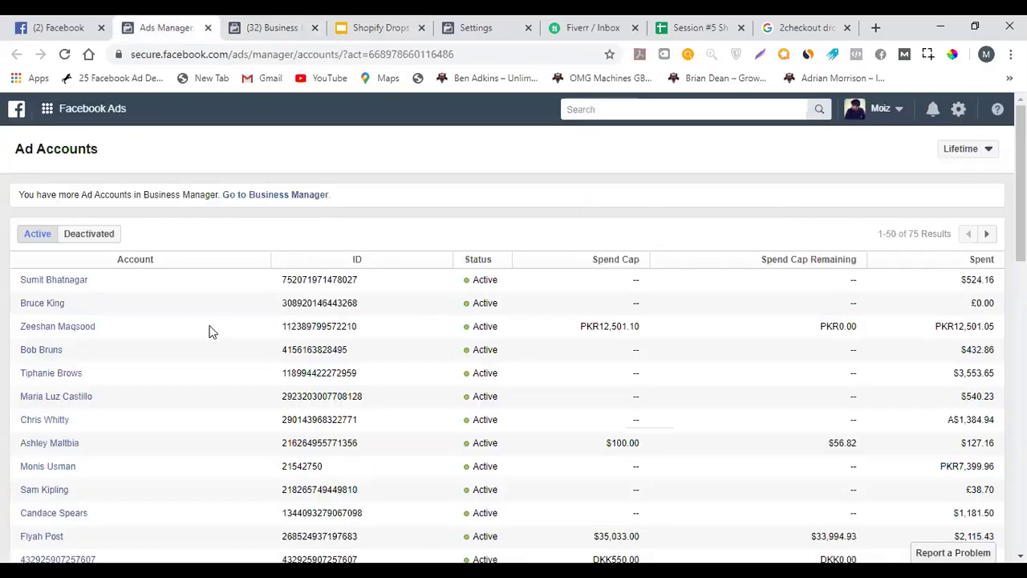
pyautogui.hotkey('ctrl', 'f')
pyautogui.write('moiz')
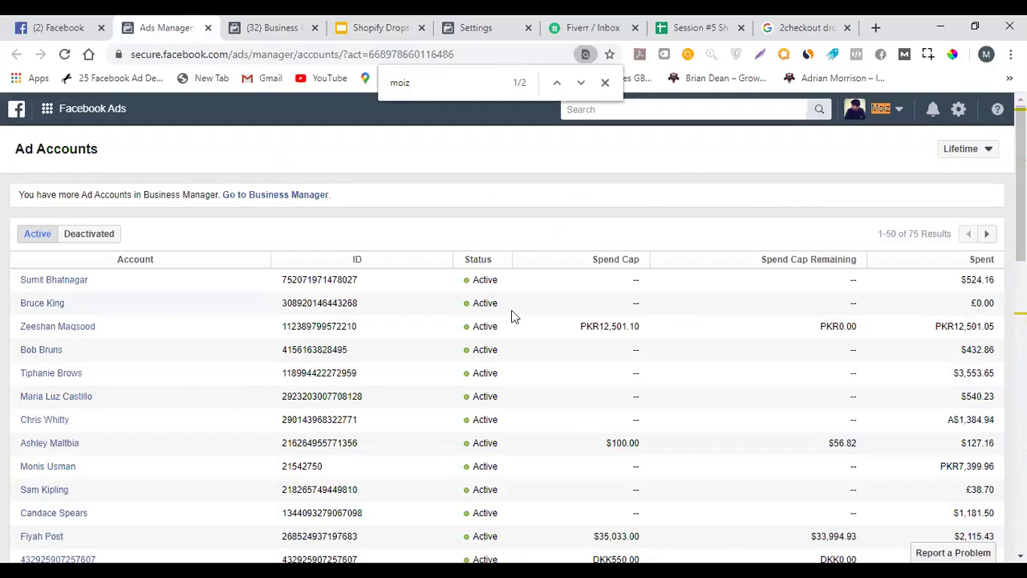
pyautogui.click(582, 84)
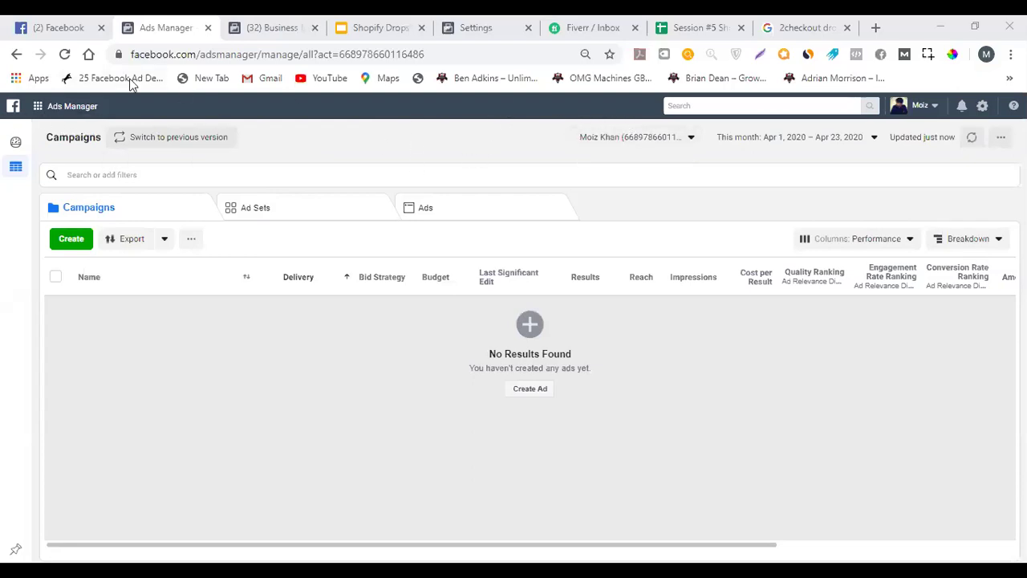
# Examine the full list of Ads Manager tools, including the Manage Business, Advertise, and Analyze and Report sections, and close it.
pyautogui.click(38, 108)
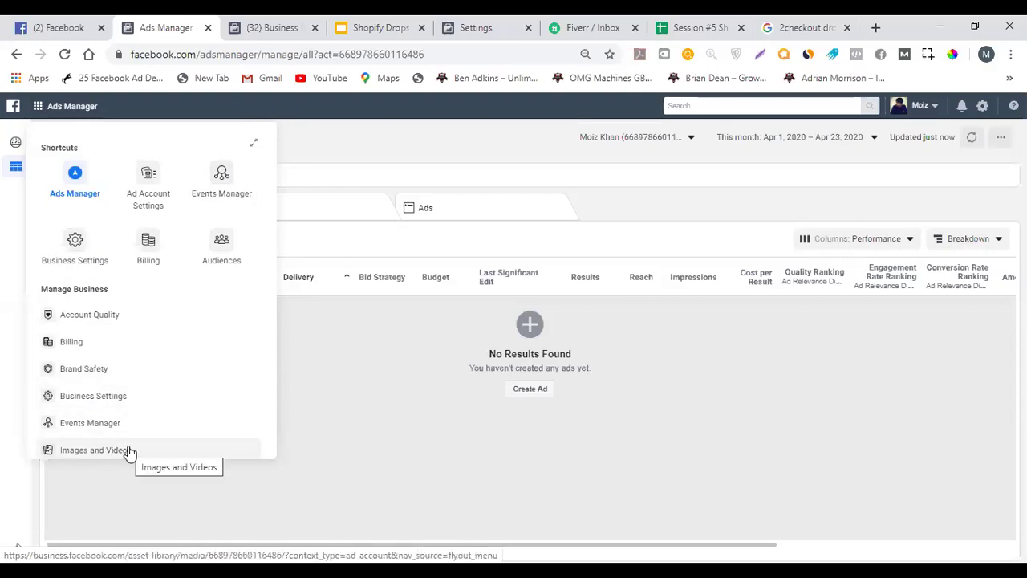
pyautogui.scroll(-2, 143, 357)
pyautogui.scroll(2, 137, 329)
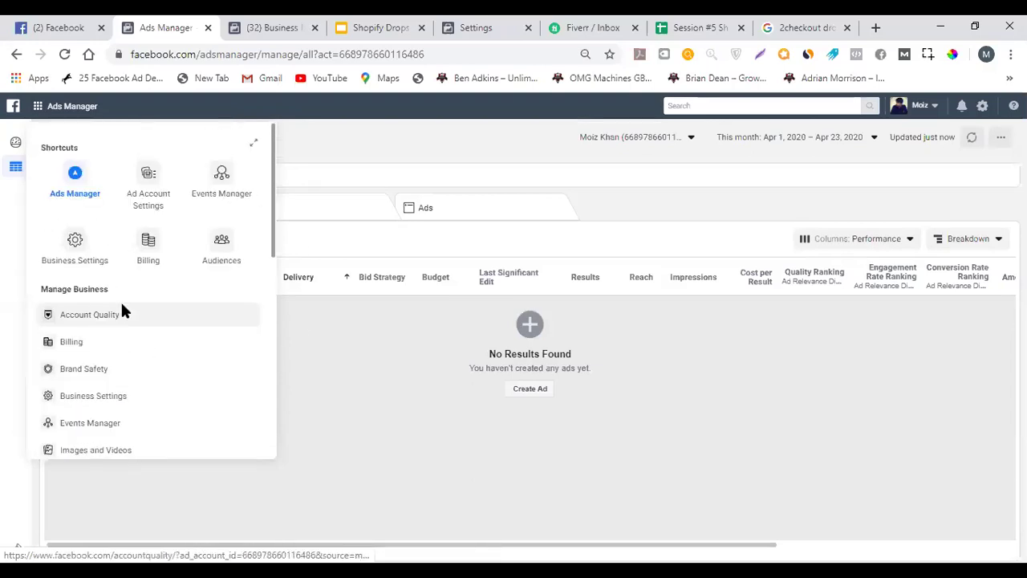
pyautogui.scroll(-3, 120, 305)
pyautogui.scroll(2, 96, 268)
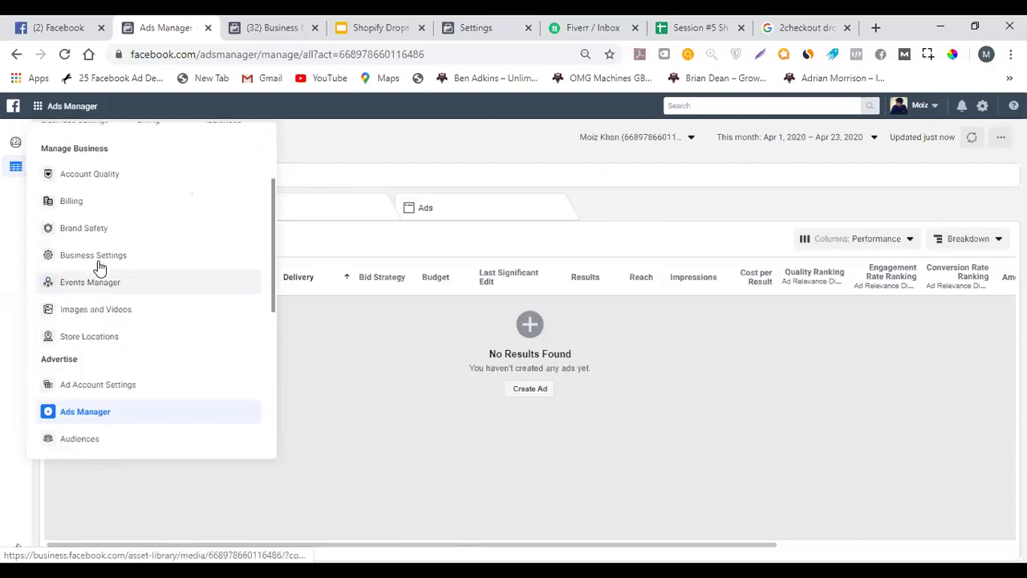
pyautogui.scroll(-4, 121, 321)
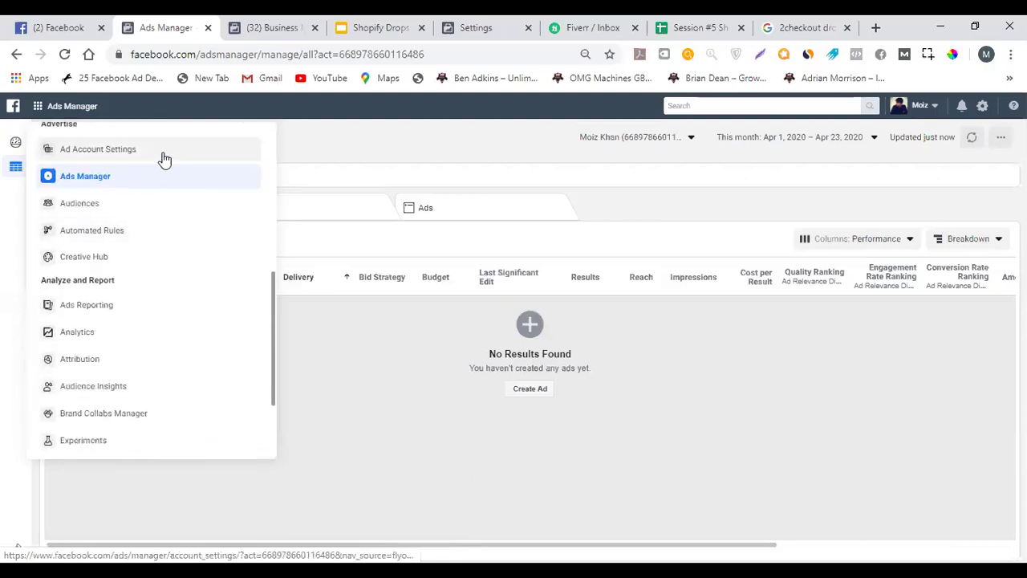
pyautogui.scroll(-2, 99, 248)
pyautogui.scroll(7, 188, 271)
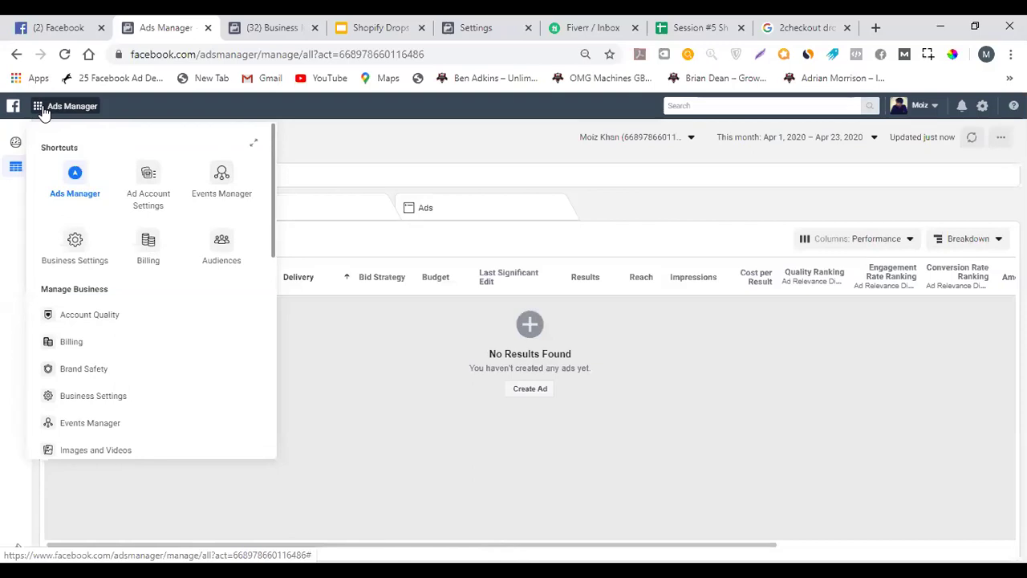
pyautogui.click(367, 124)
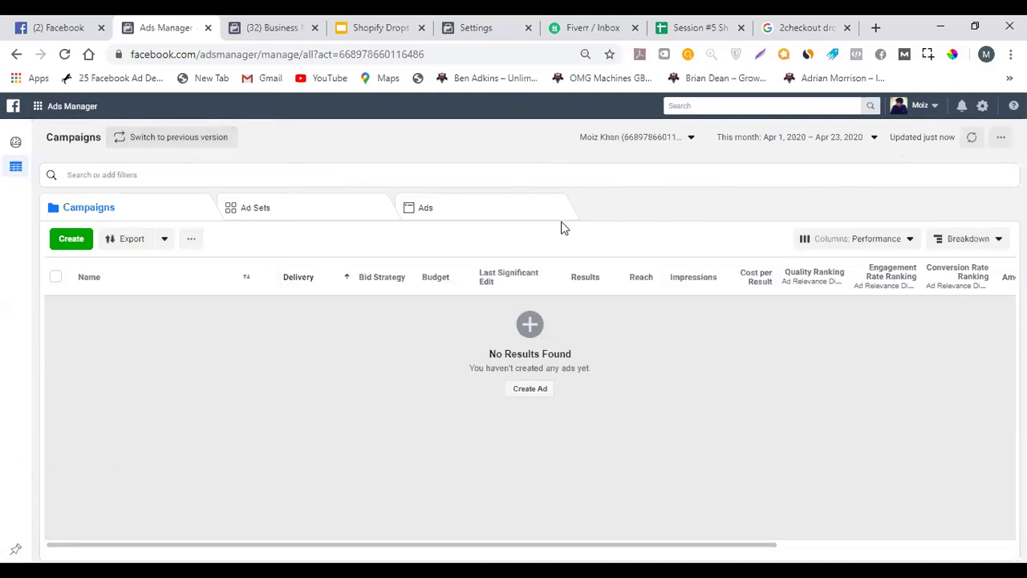
# Switch Ads Manager to its previous version and return to the new version.
pyautogui.click(135, 143)
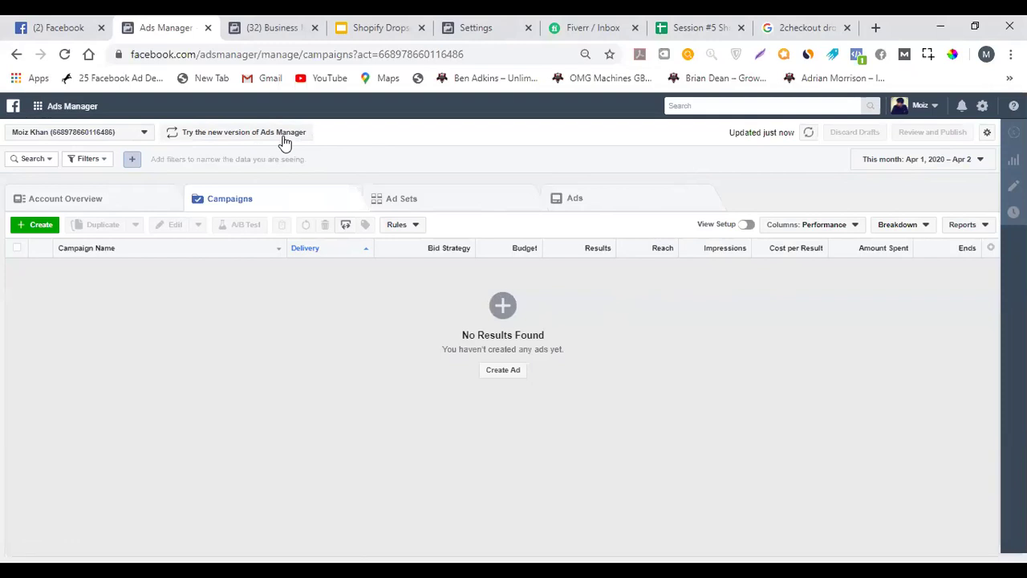
pyautogui.click(229, 137)
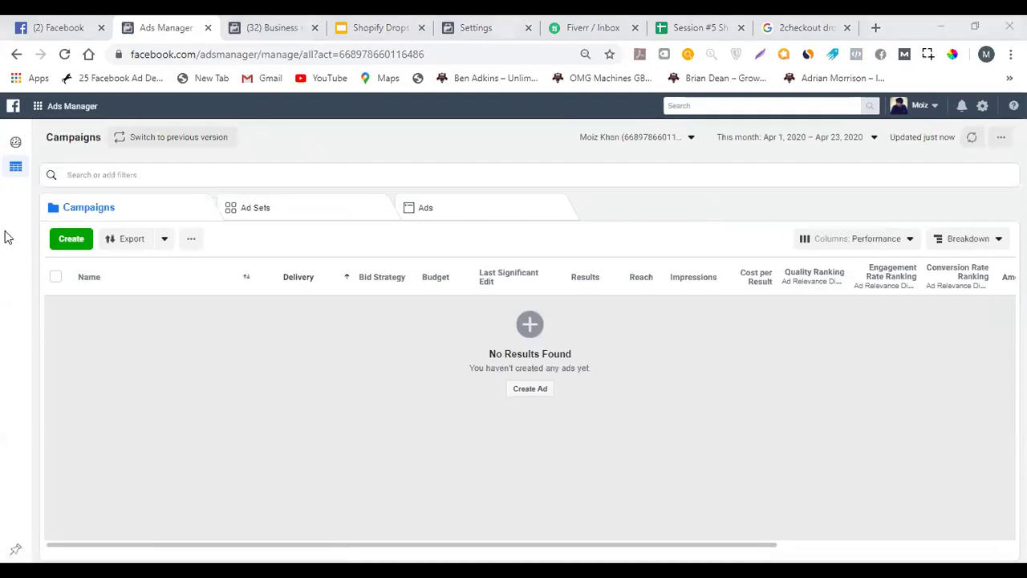
# Highlight the ad account ID in the page address to compare it with the account selector.
pyautogui.moveTo(32, 161)
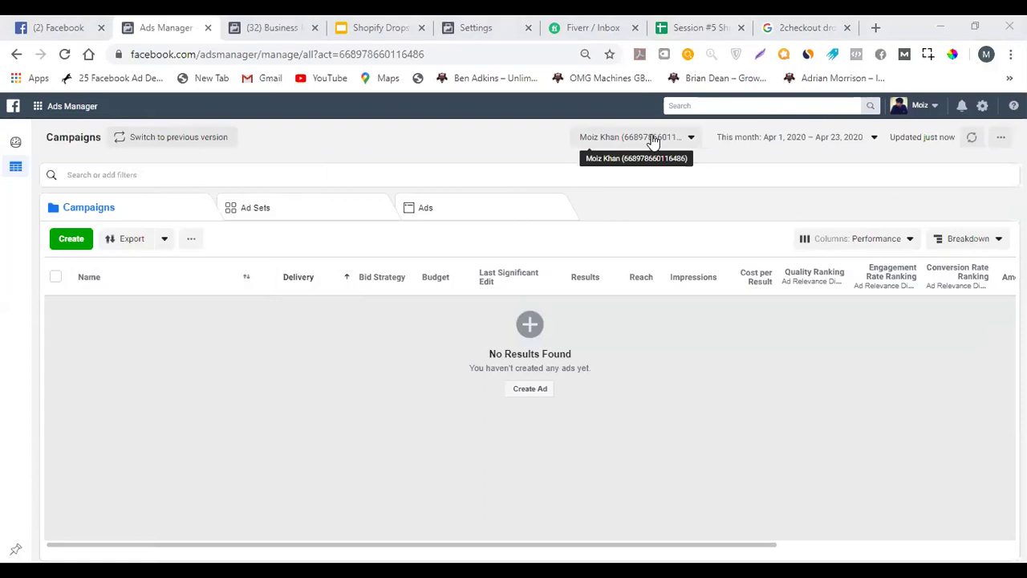
pyautogui.moveTo(426, 54); pyautogui.dragTo(339, 54)
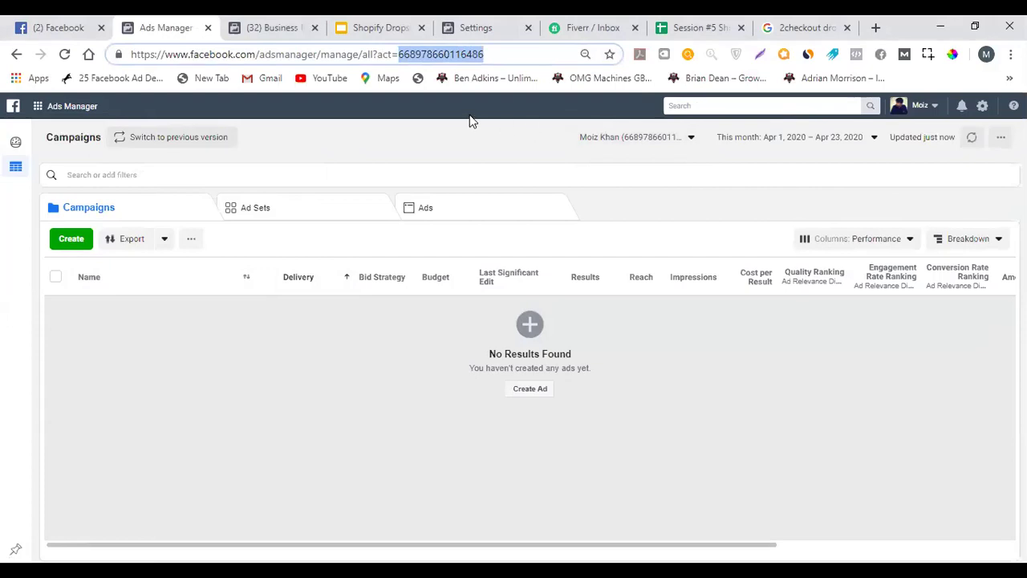
pyautogui.click(399, 53)
pyautogui.moveTo(400, 54); pyautogui.dragTo(513, 51)
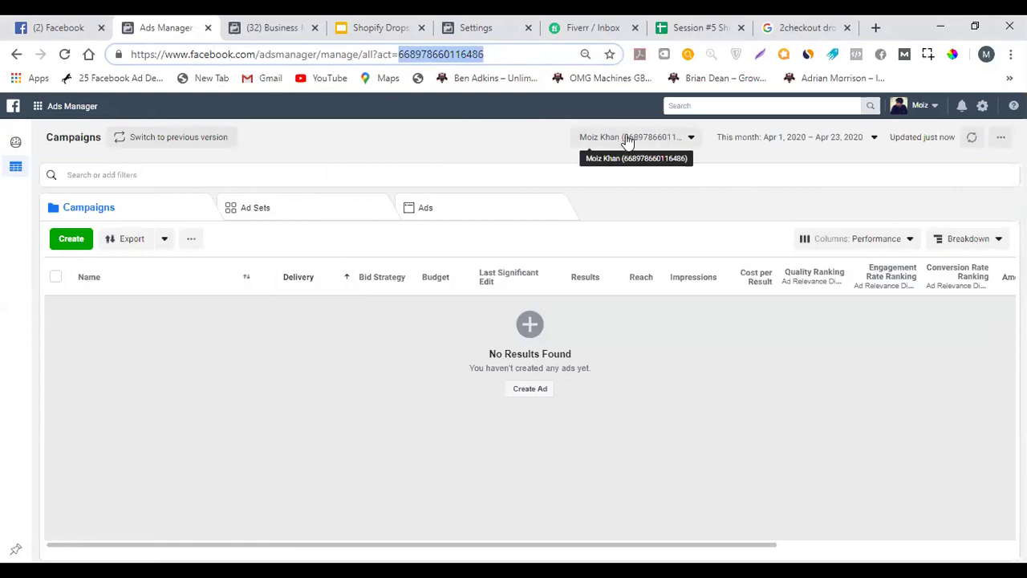
# View the date range calendar and presets without changing them, and refresh the campaign data.
pyautogui.click(798, 138)
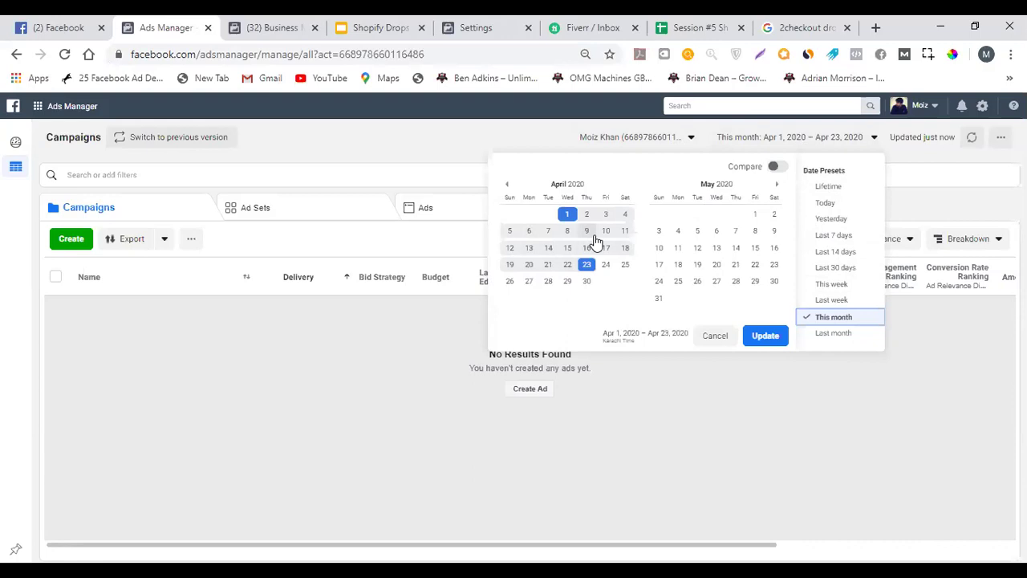
pyautogui.click(325, 451)
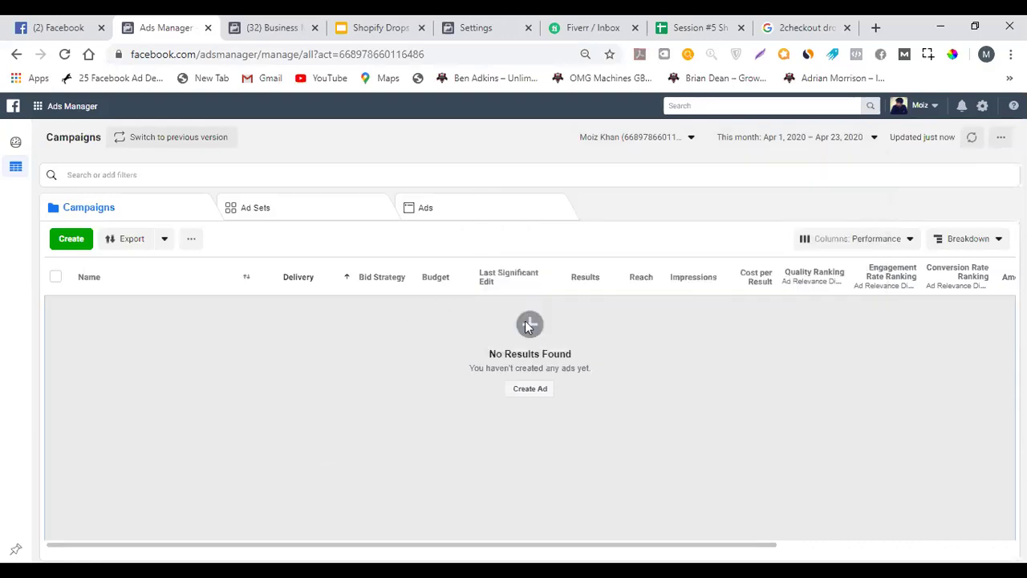
pyautogui.click(971, 142)
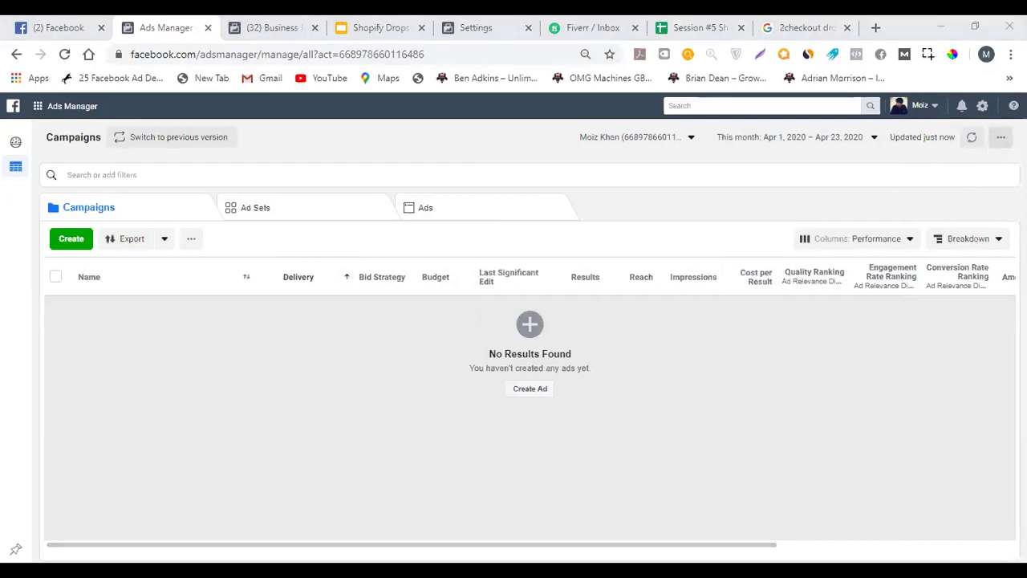
# View the additional Ads Manager options for resetting and keyboard shortcuts, and return to the Campaigns list.
pyautogui.click(1000, 137)
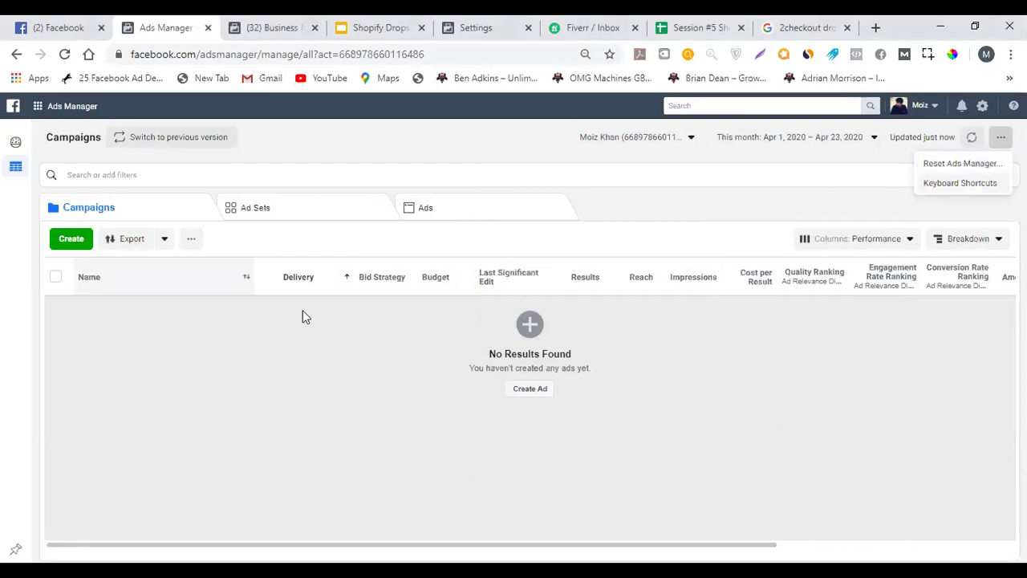
pyautogui.click(872, 165)
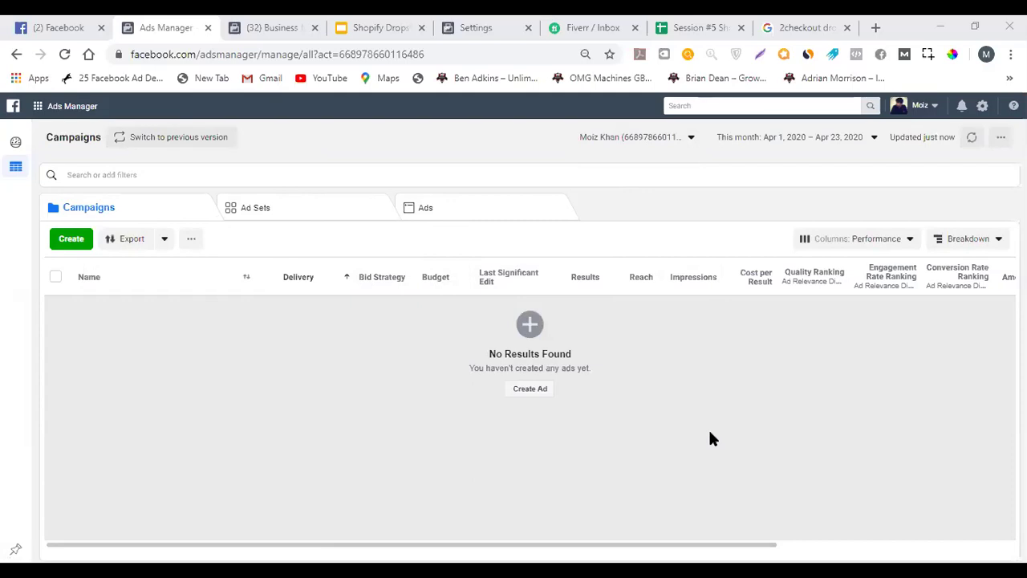
pyautogui.click(126, 210)
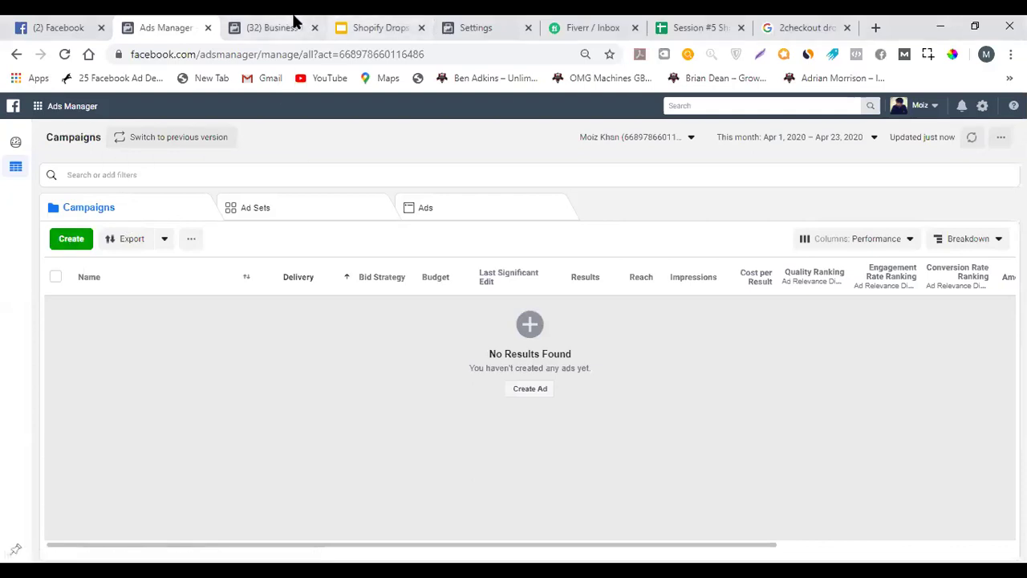
# Switch to the Shopify Dropshipping presentation, placing it beside Ads Manager, and show slide 141 on Facebook campaign structure.
pyautogui.moveTo(388, 22); pyautogui.dragTo(289, 26)
pyautogui.click(120, 480)
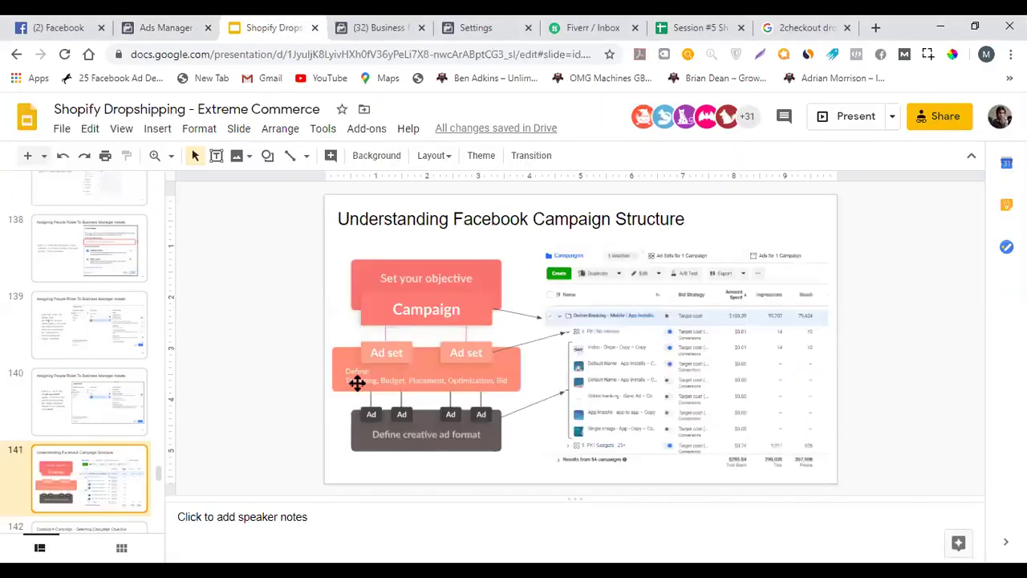
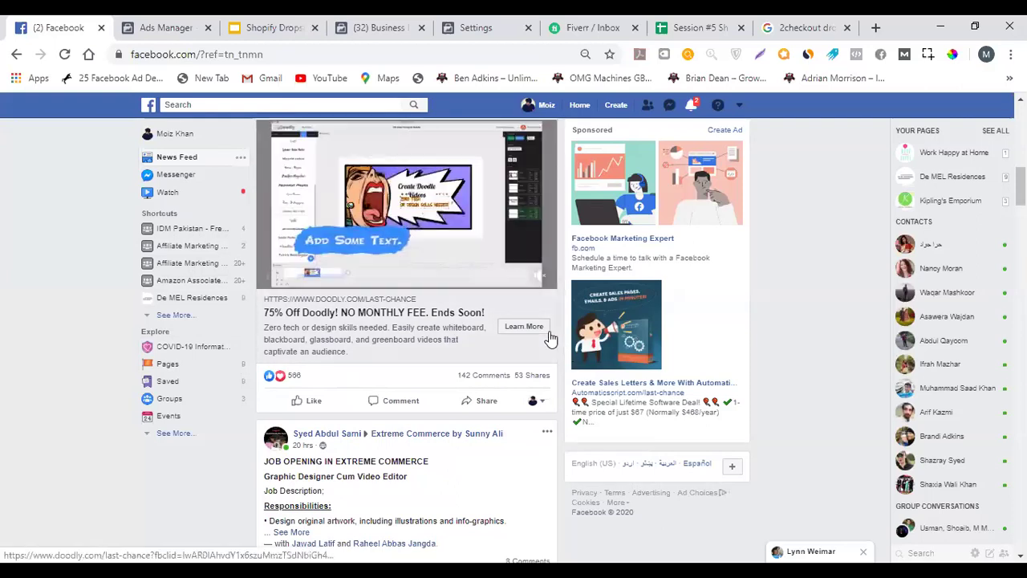
# Highlight the text of the sponsored Doodly ad in the Facebook news feed.
pyautogui.moveTo(541, 294); pyautogui.dragTo(547, 245)
pyautogui.scroll(2, 498, 246)
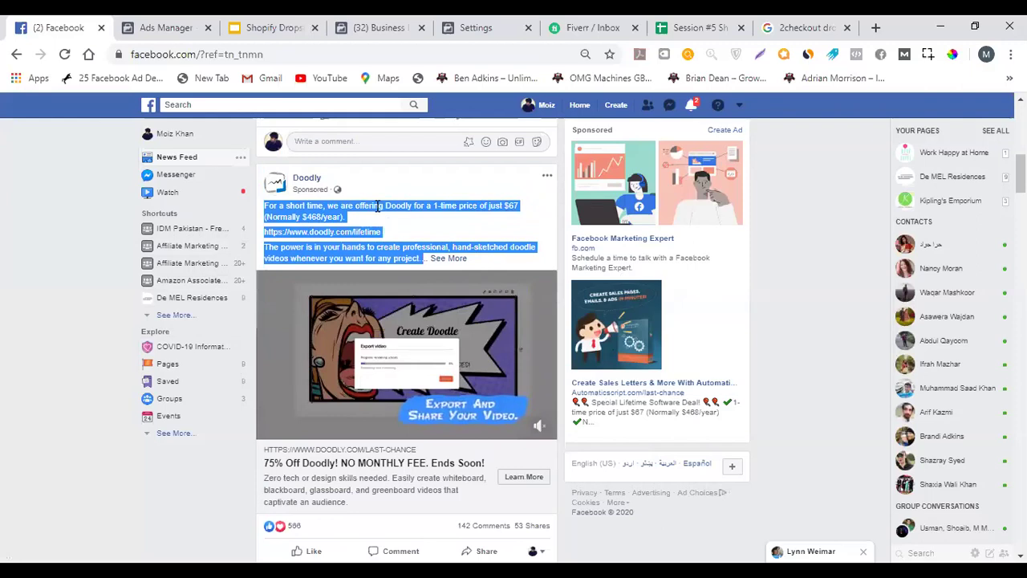
# Start a new campaign in the personal ad account and highlight the Awareness, Consideration and Conversion objective categories.
pyautogui.click(166, 25)
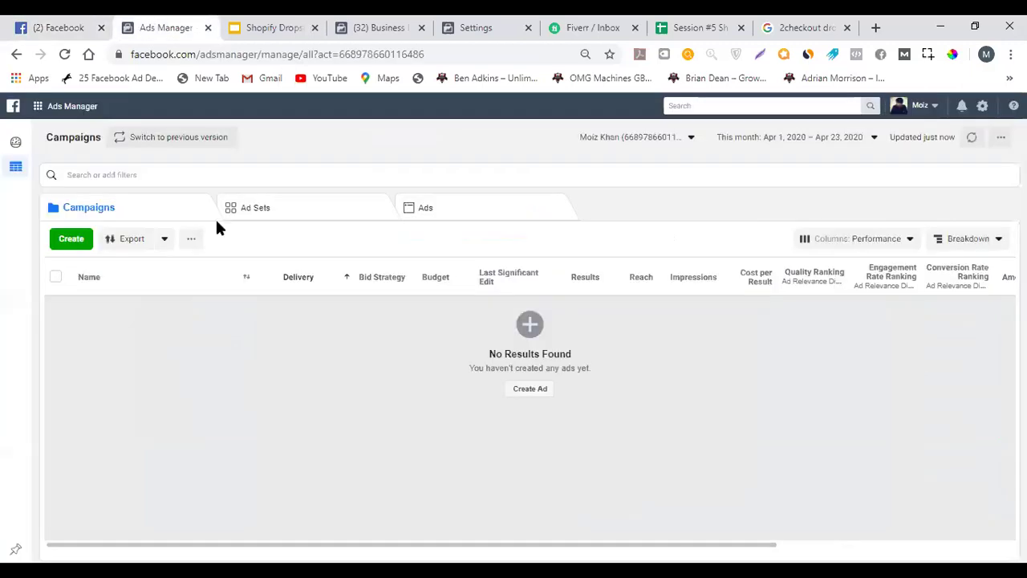
pyautogui.click(79, 239)
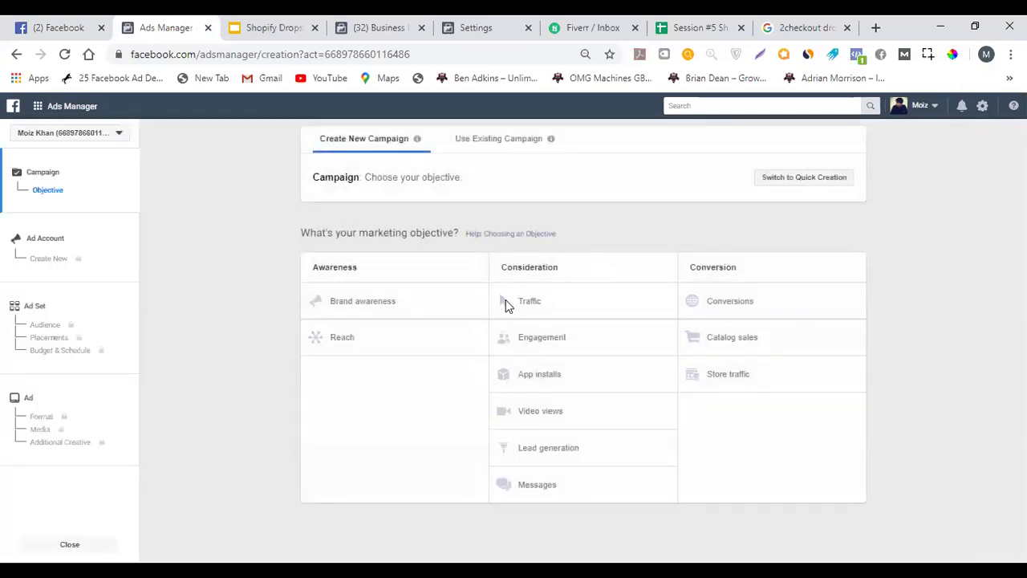
pyautogui.moveTo(377, 182); pyautogui.dragTo(479, 182)
pyautogui.click(385, 270)
pyautogui.doubleClick(538, 273)
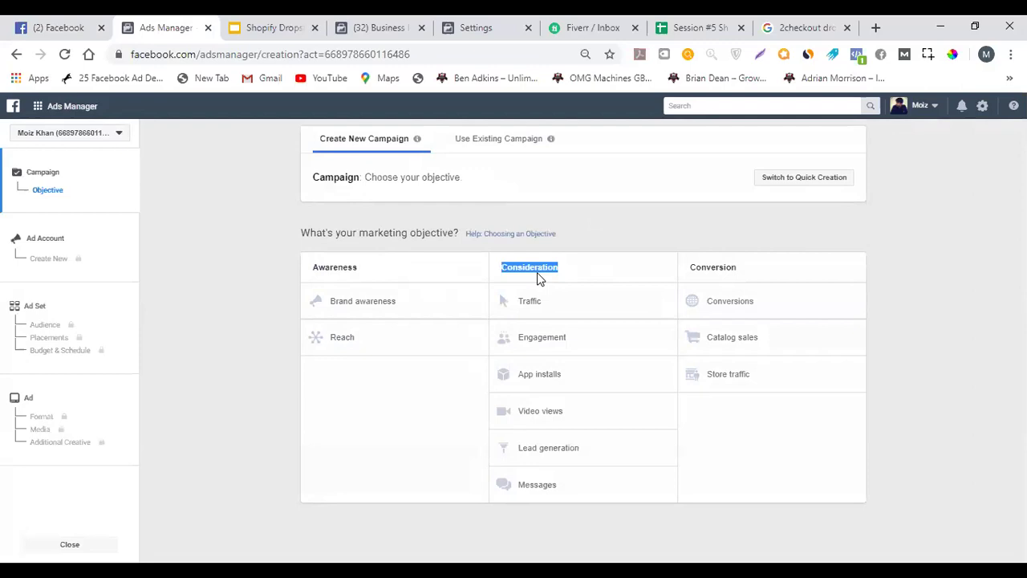
pyautogui.doubleClick(723, 268)
pyautogui.doubleClick(358, 268)
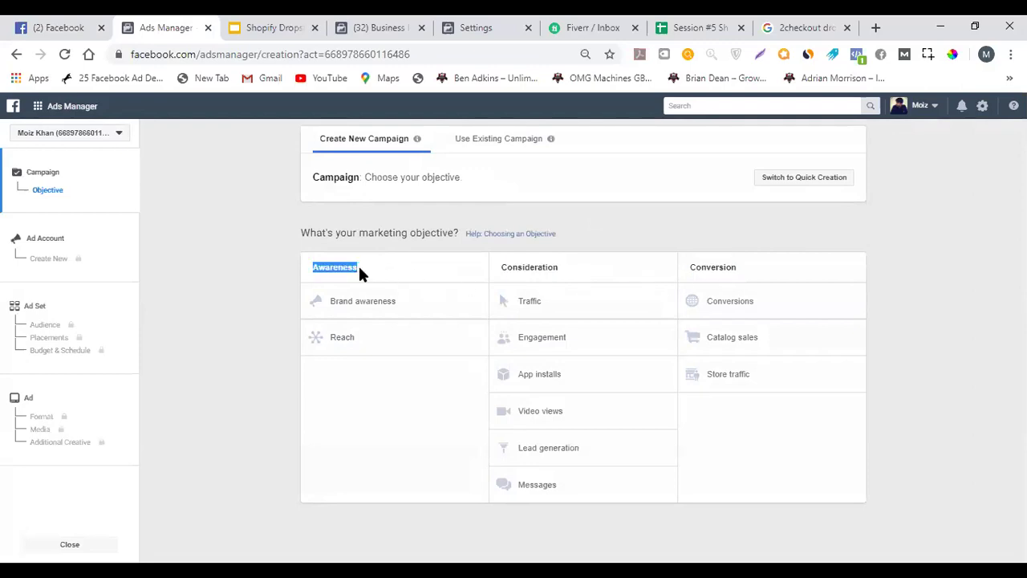
pyautogui.doubleClick(535, 270)
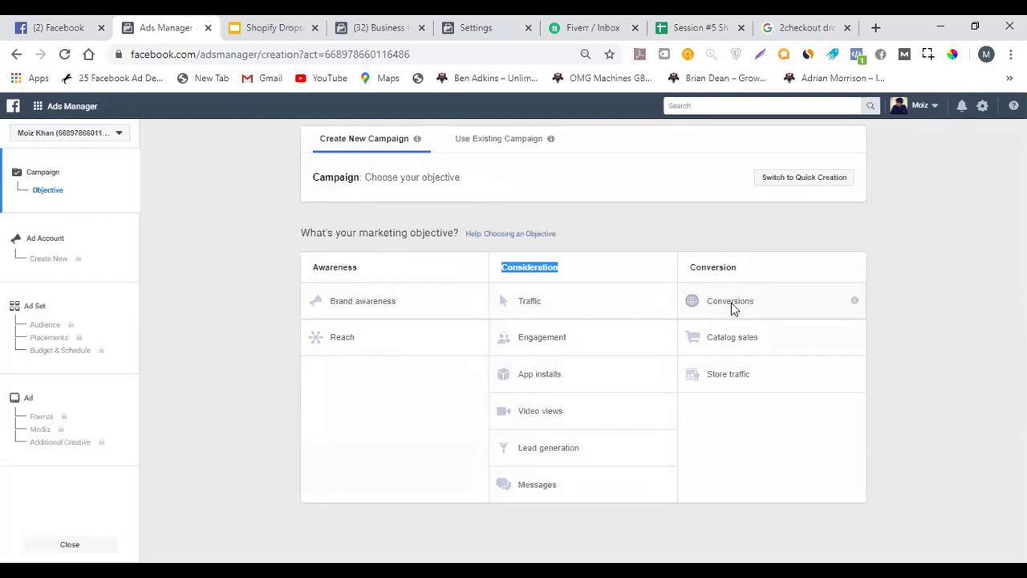
pyautogui.click(963, 302)
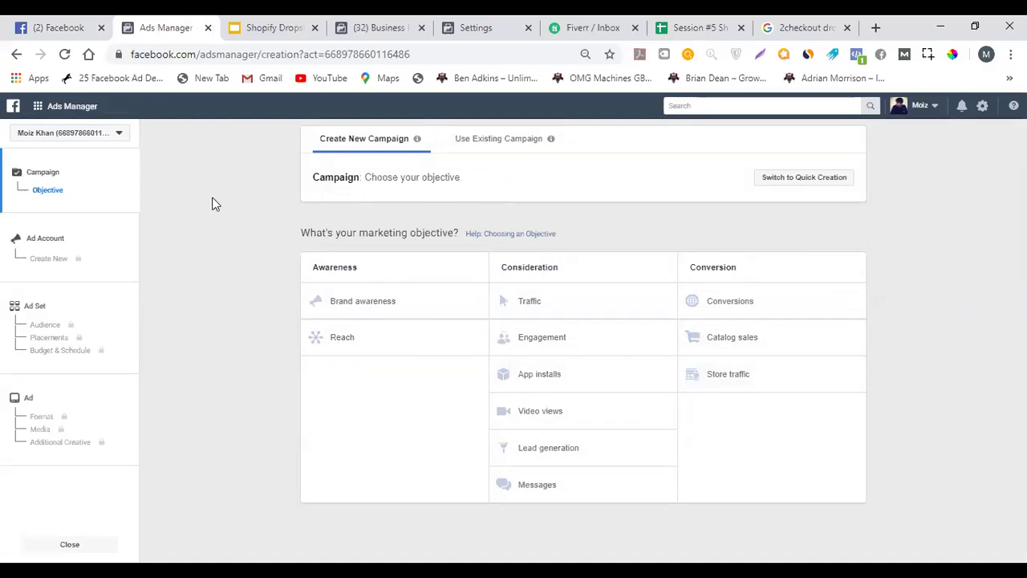
pyautogui.doubleClick(48, 189)
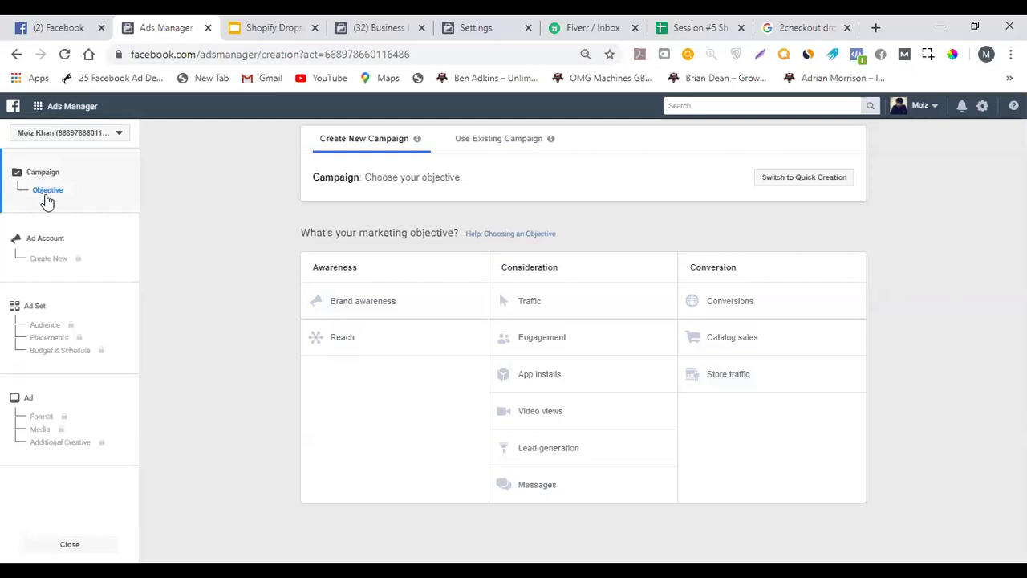
# Open the MCBAH - iSave ad account from Business Manager and set its campaign columns to Performance.
pyautogui.click(373, 27)
pyautogui.click(437, 391)
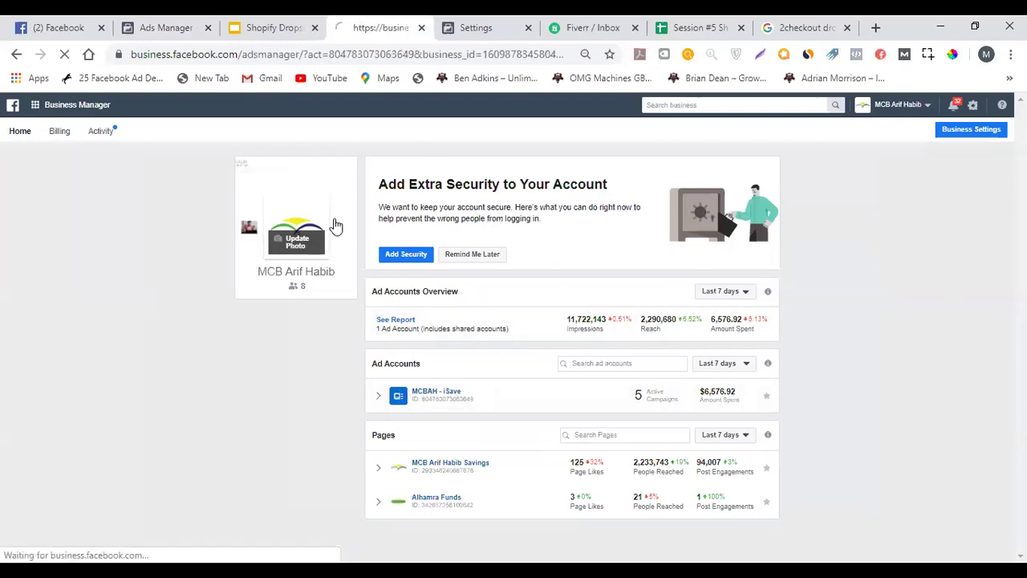
pyautogui.moveTo(316, 24); pyautogui.dragTo(265, 24)
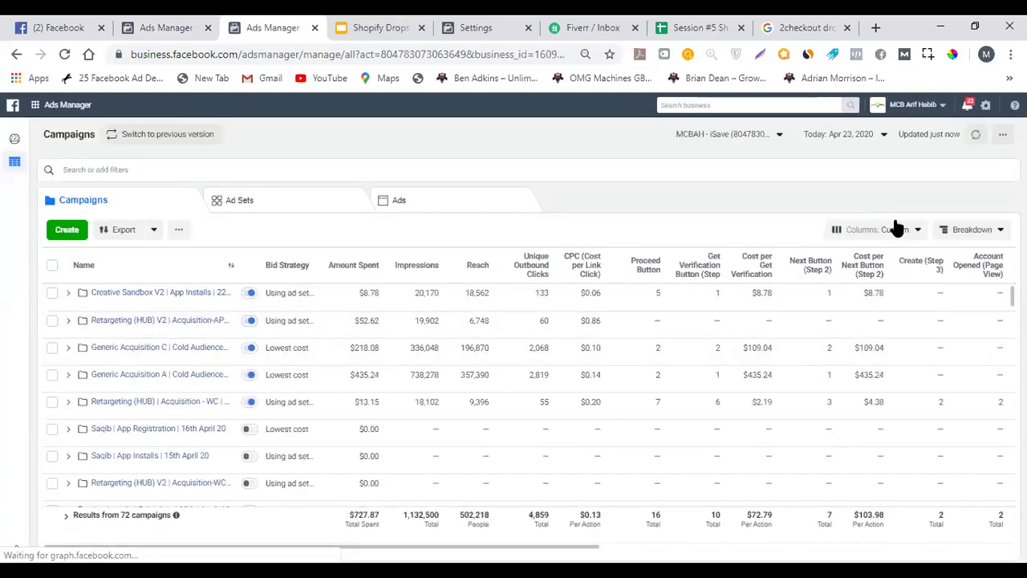
pyautogui.click(883, 230)
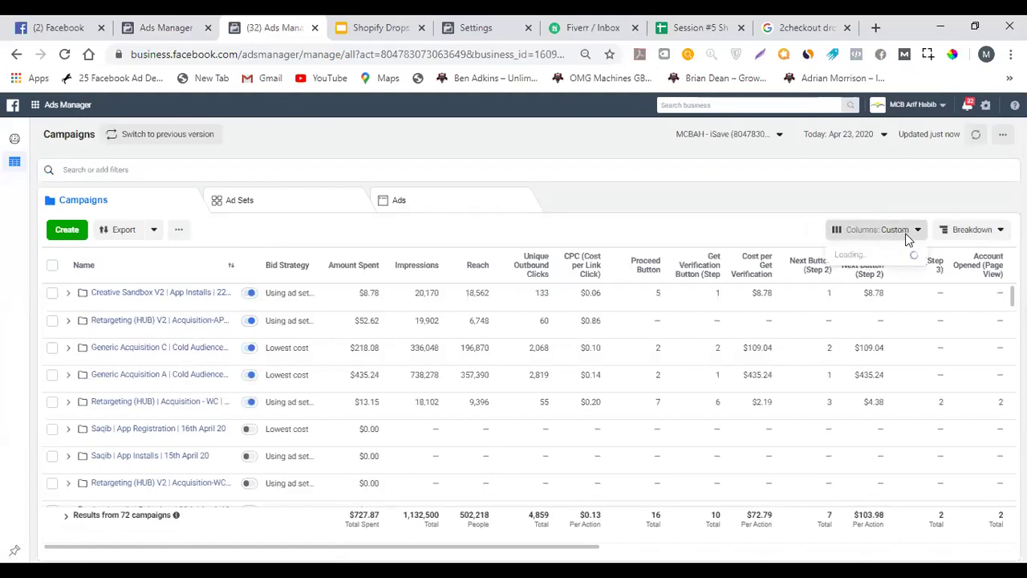
pyautogui.click(865, 249)
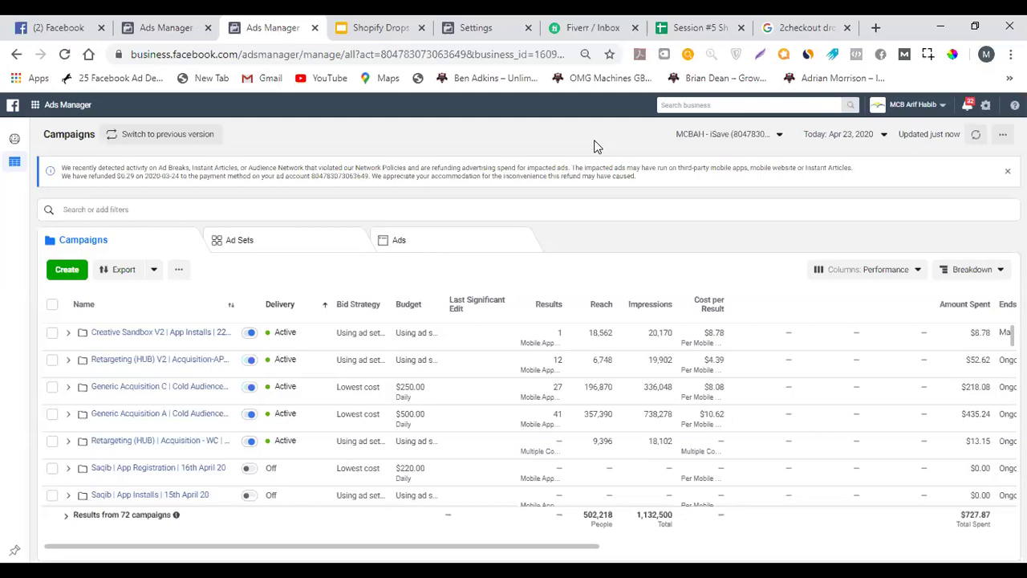
# Revisit the campaign objective page and the campaign structure slide to compare them.
pyautogui.click(214, 19)
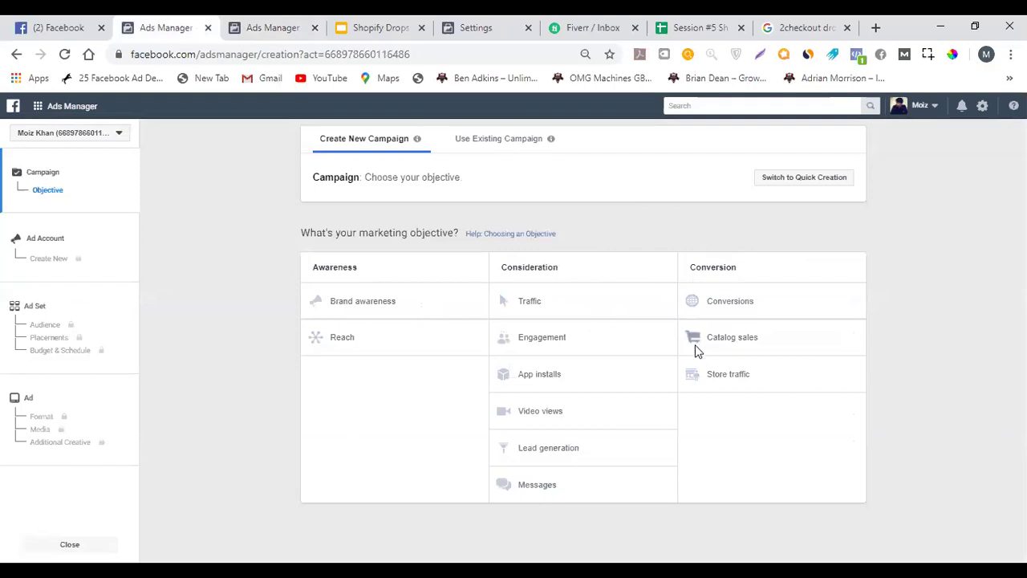
pyautogui.click(373, 26)
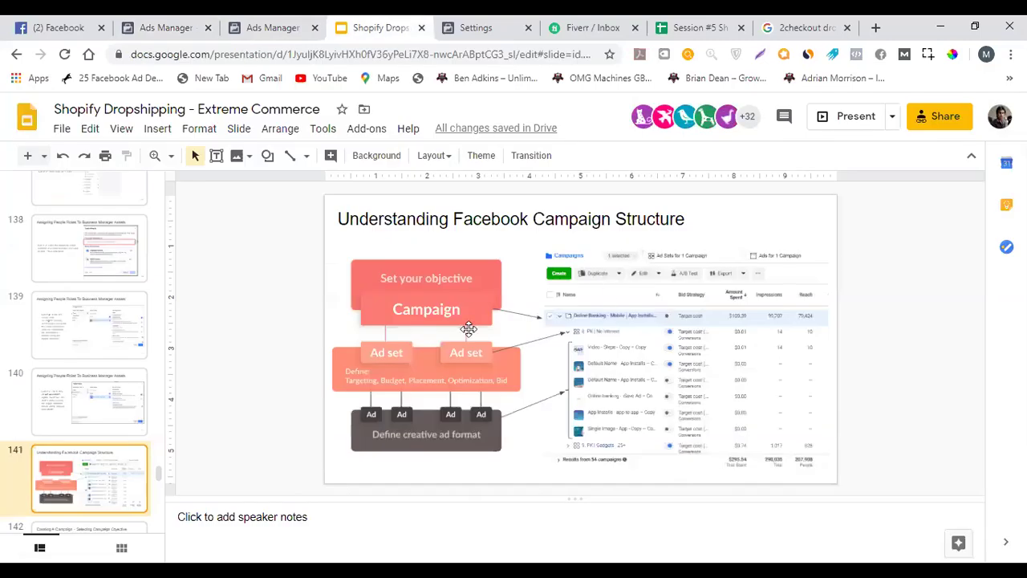
pyautogui.click(506, 22)
pyautogui.click(373, 27)
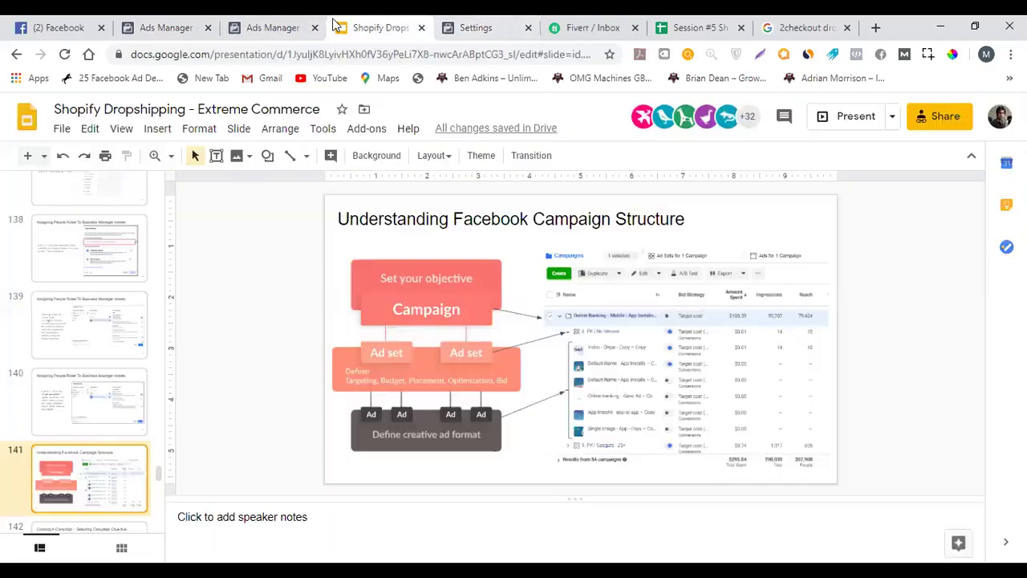
# Set the date range of the MCBAH - iSave campaigns to Lifetime and examine the campaign list across to Amount Spent.
pyautogui.click(273, 28)
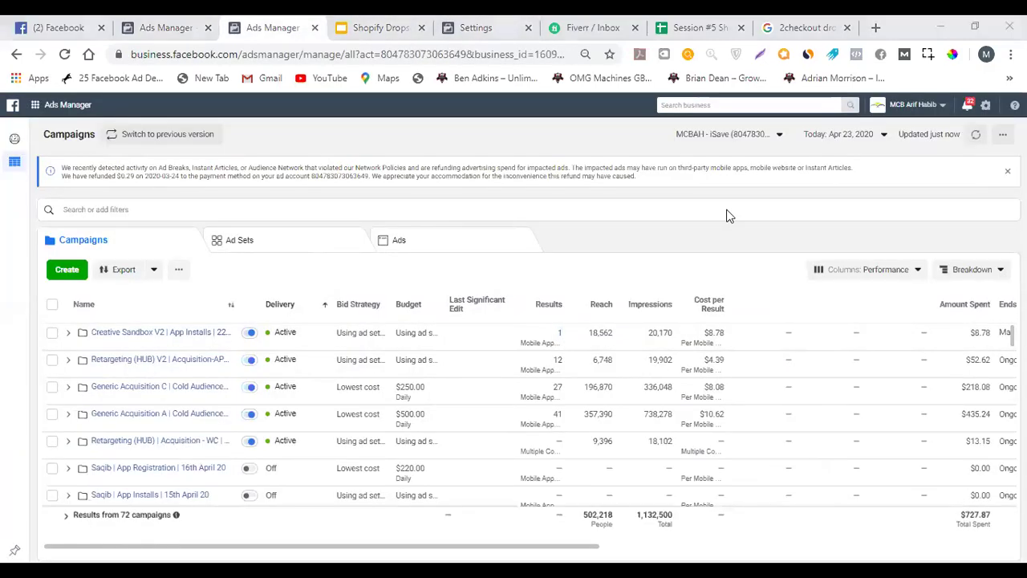
pyautogui.scroll(-5, 394, 409)
pyautogui.scroll(-10, 404, 389)
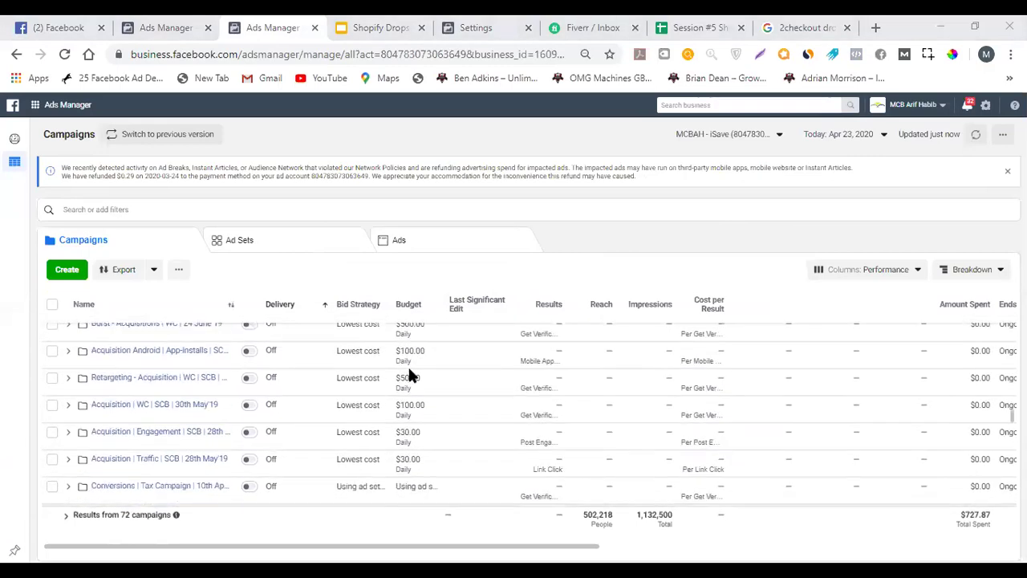
pyautogui.scroll(8, 462, 388)
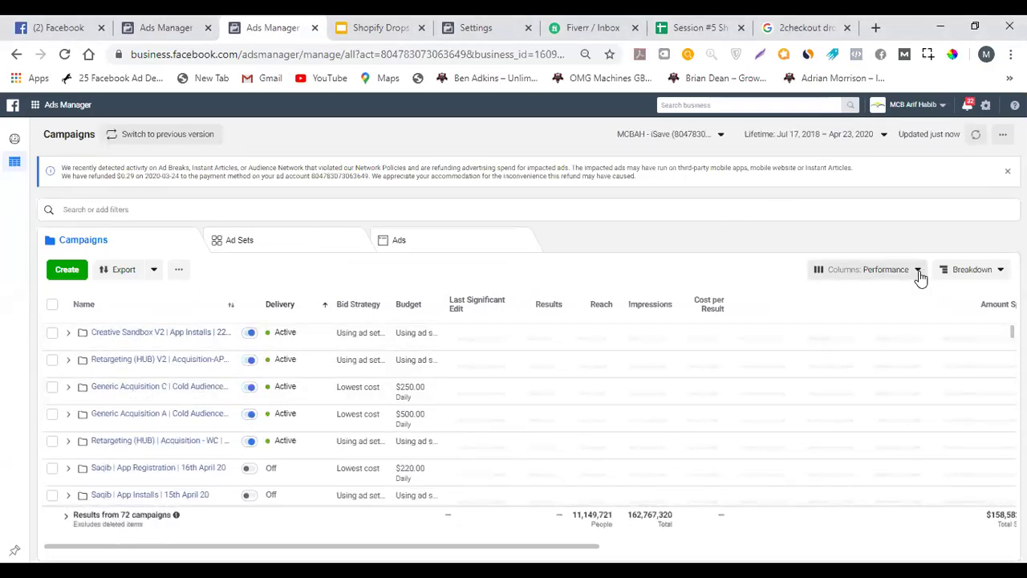
pyautogui.moveTo(586, 546); pyautogui.dragTo(807, 542)
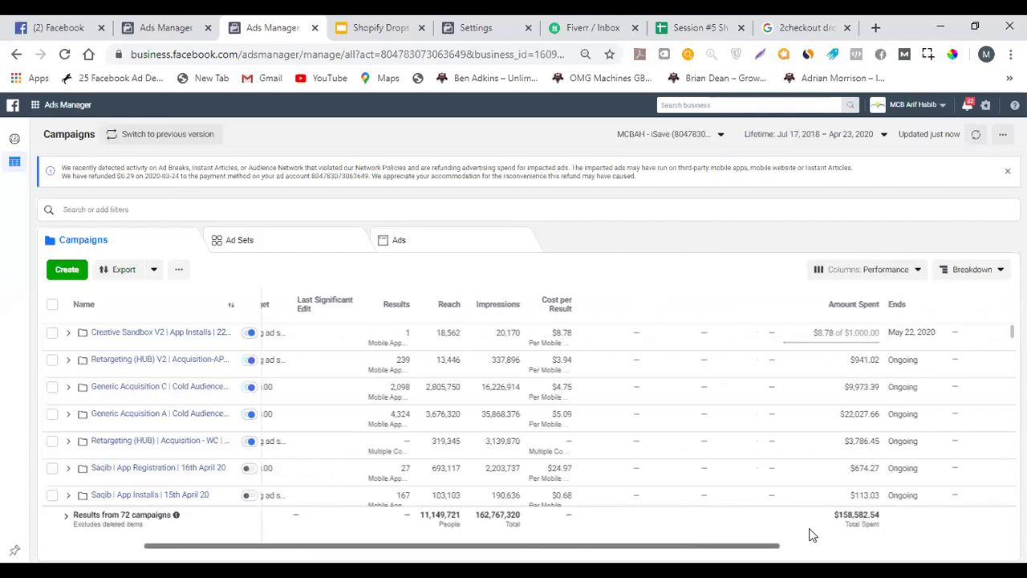
pyautogui.hscroll(-4, 425, 426)
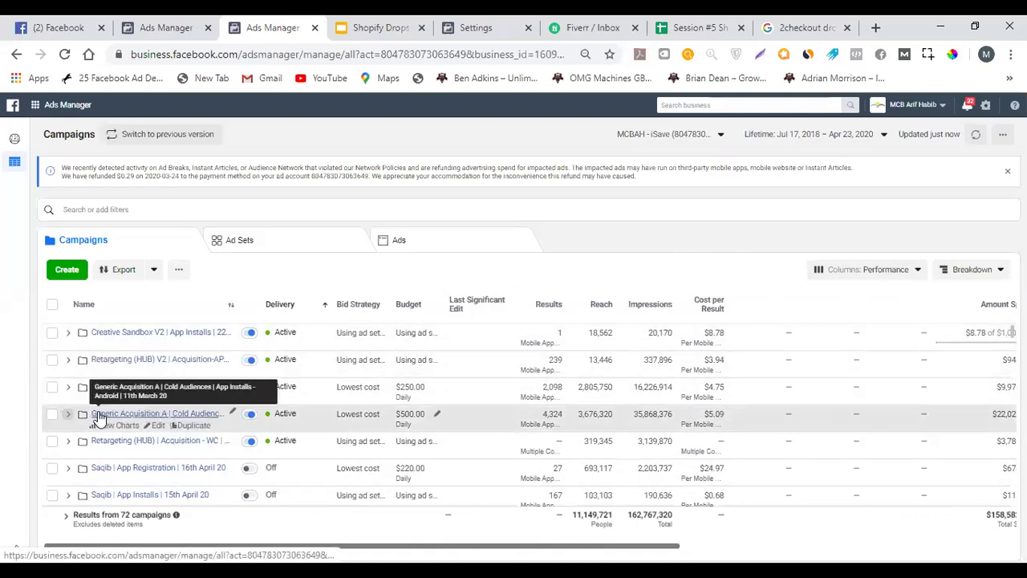
# Expand the Generic Acquisition A campaign to view its ad sets, and collapse it again.
pyautogui.click(68, 414)
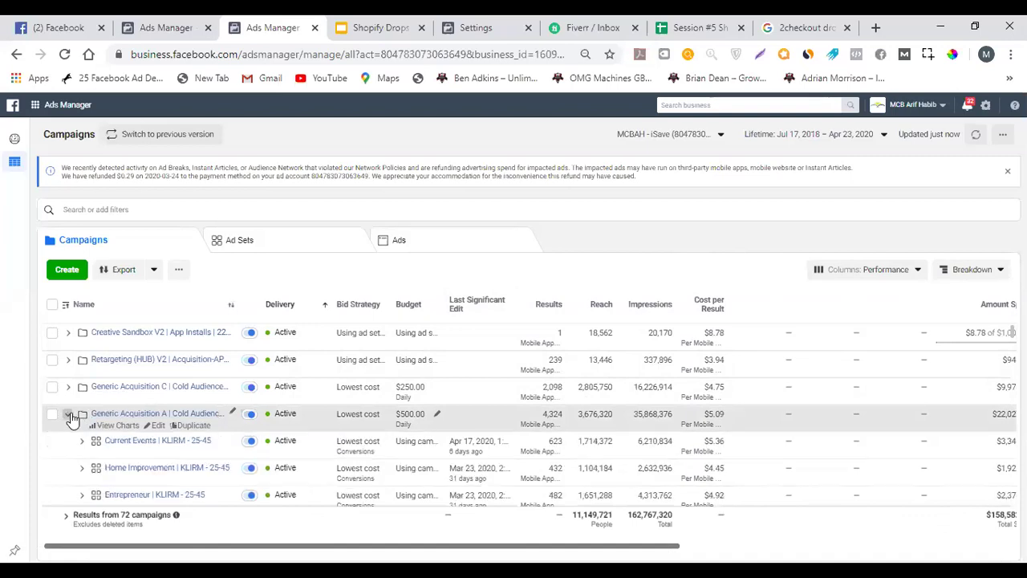
pyautogui.click(69, 416)
pyautogui.click(69, 416)
pyautogui.scroll(-1, 140, 389)
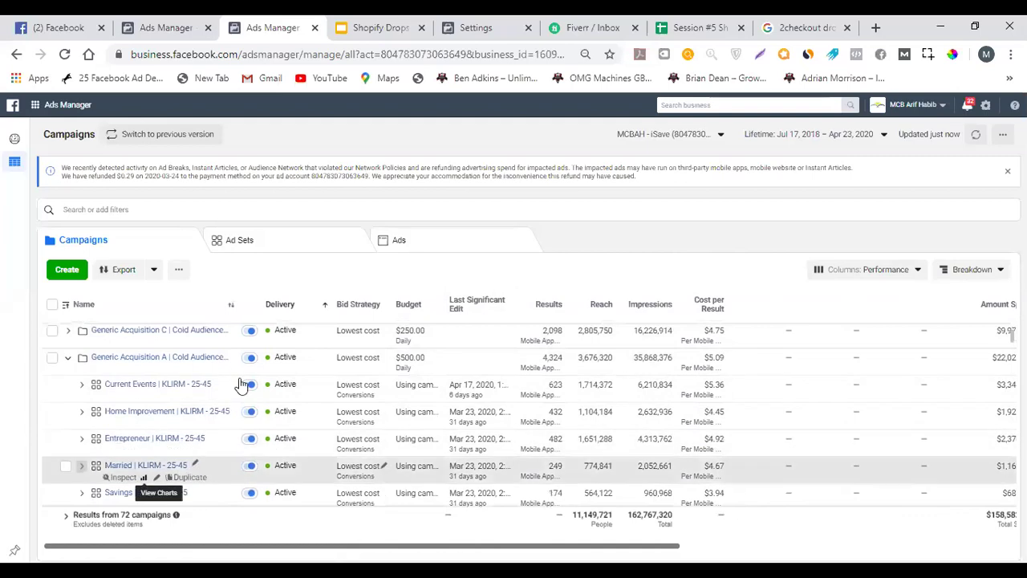
pyautogui.scroll(-1, 249, 401)
pyautogui.scroll(1, 170, 361)
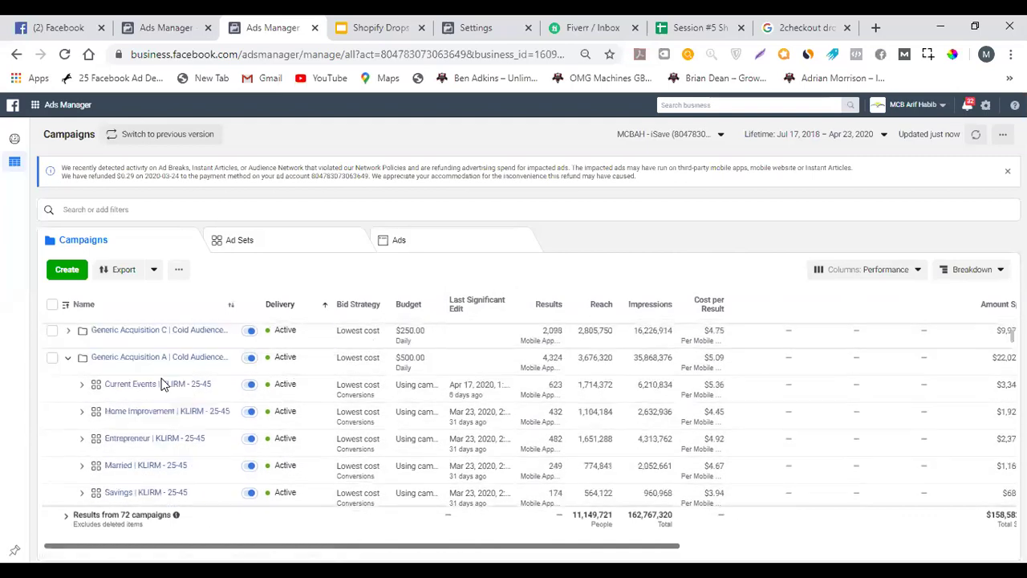
pyautogui.click(68, 358)
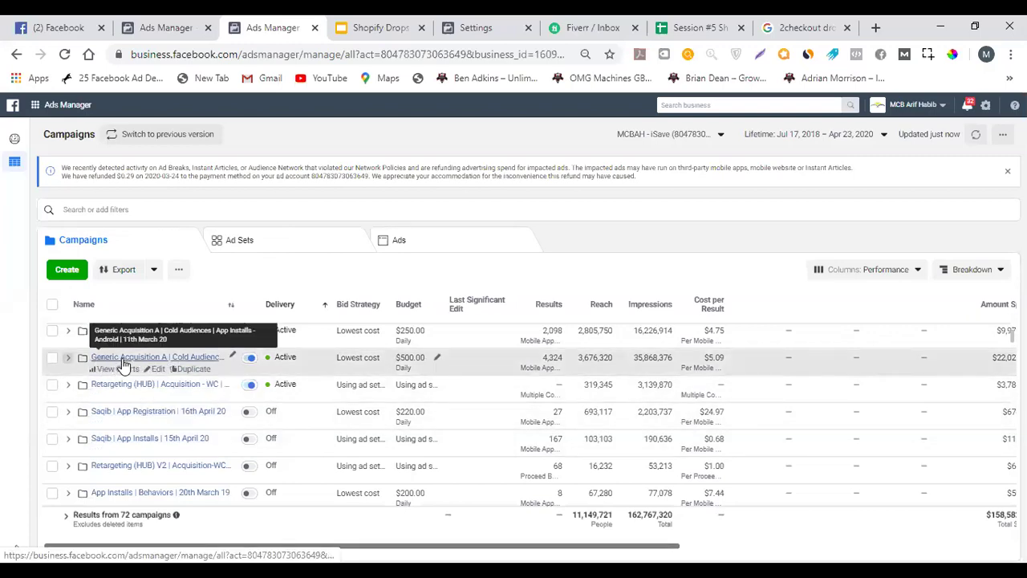
# Open the ad sets of the Generic Acquisition A campaign, review the list and highlight the ad set count.
pyautogui.click(123, 362)
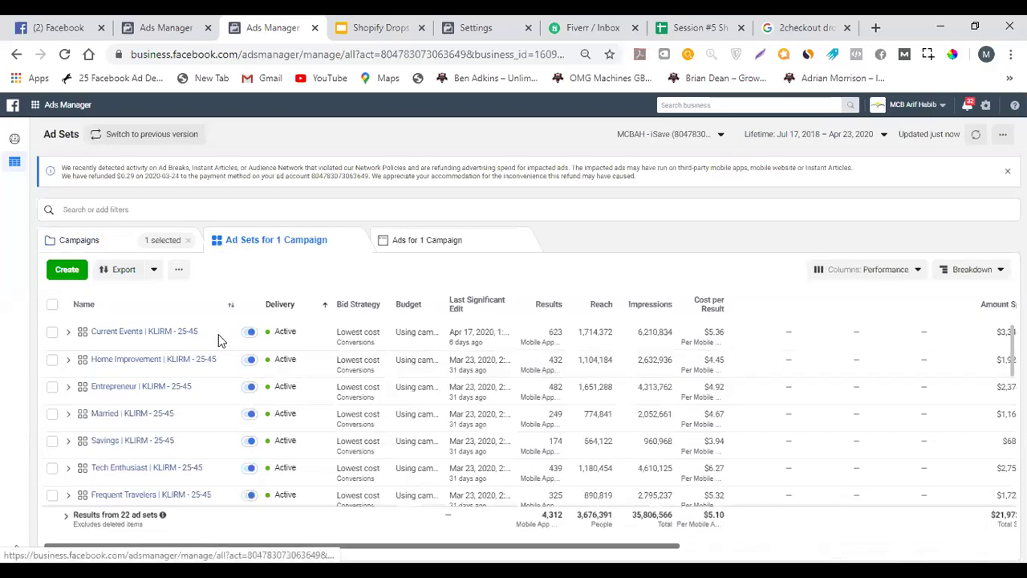
pyautogui.scroll(-5, 247, 417)
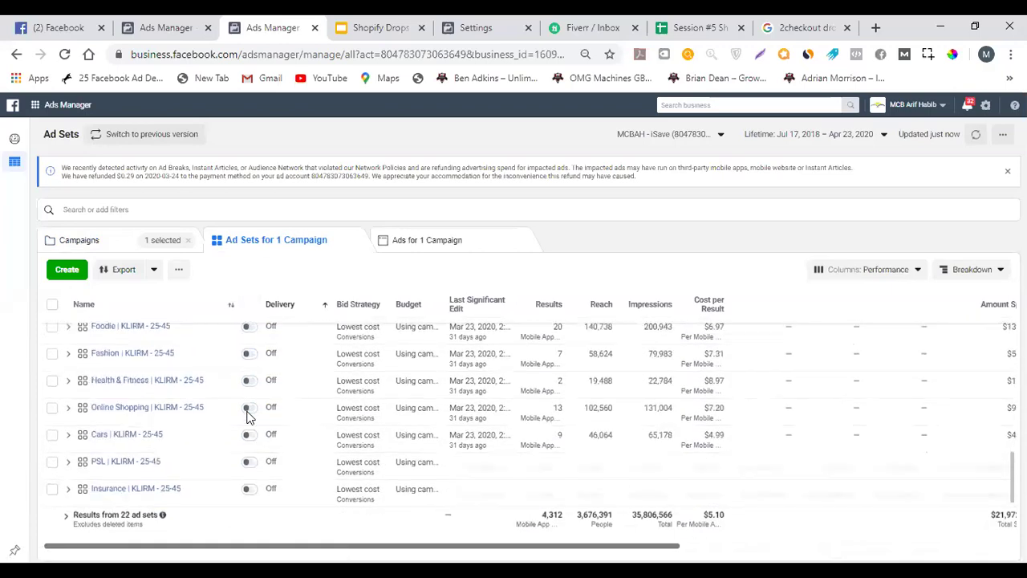
pyautogui.scroll(5, 247, 417)
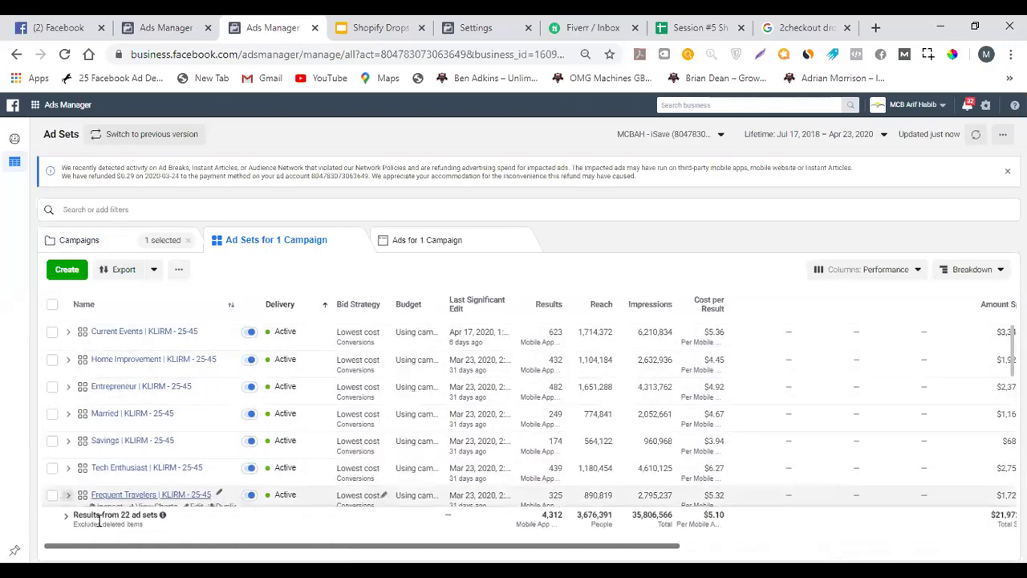
pyautogui.moveTo(118, 516); pyautogui.dragTo(163, 523)
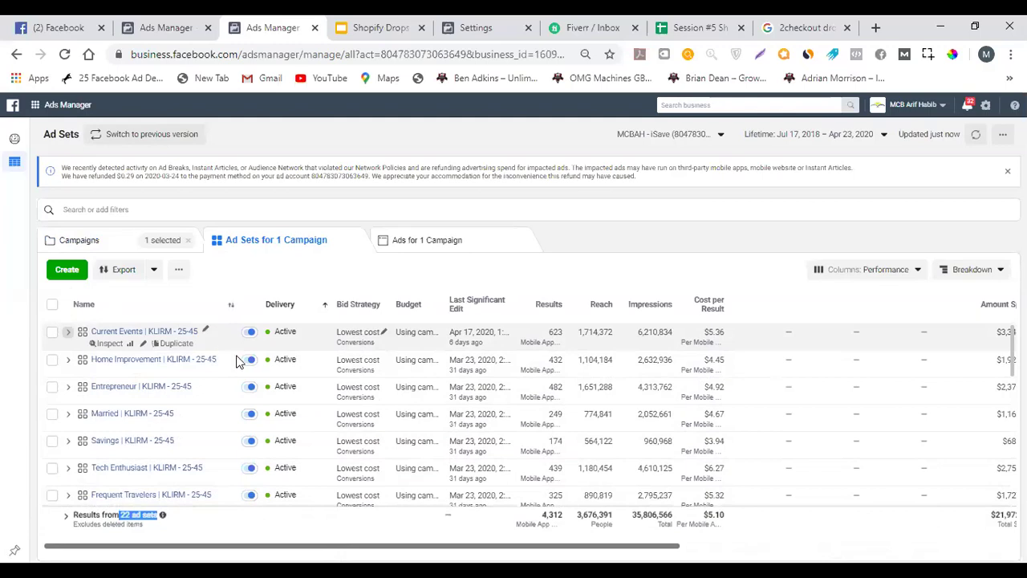
# Expand the Current Events | KLIRM - 25-45 ad set to view its ads, and collapse it again.
pyautogui.click(68, 333)
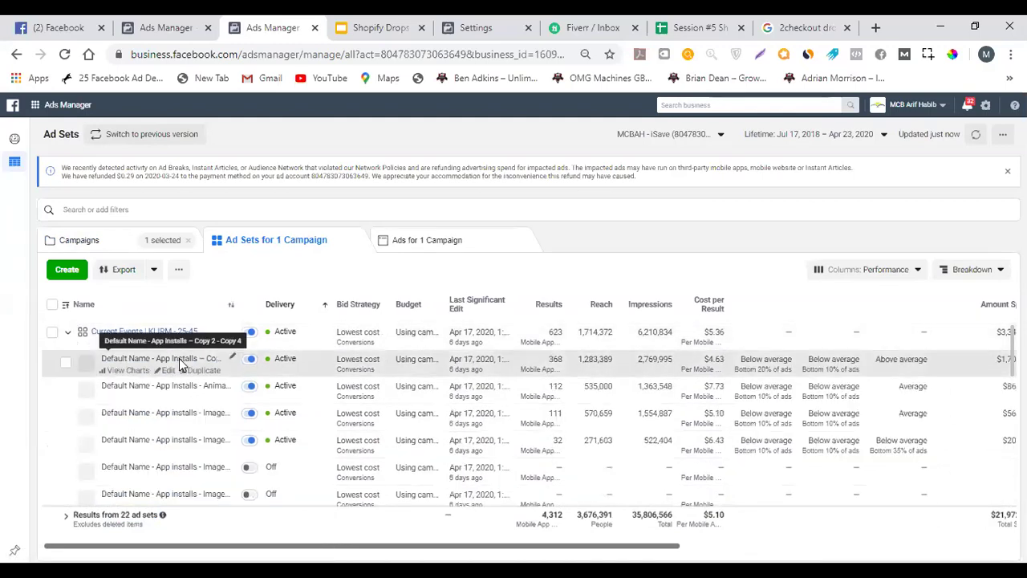
pyautogui.scroll(-1, 227, 419)
pyautogui.scroll(1, 227, 419)
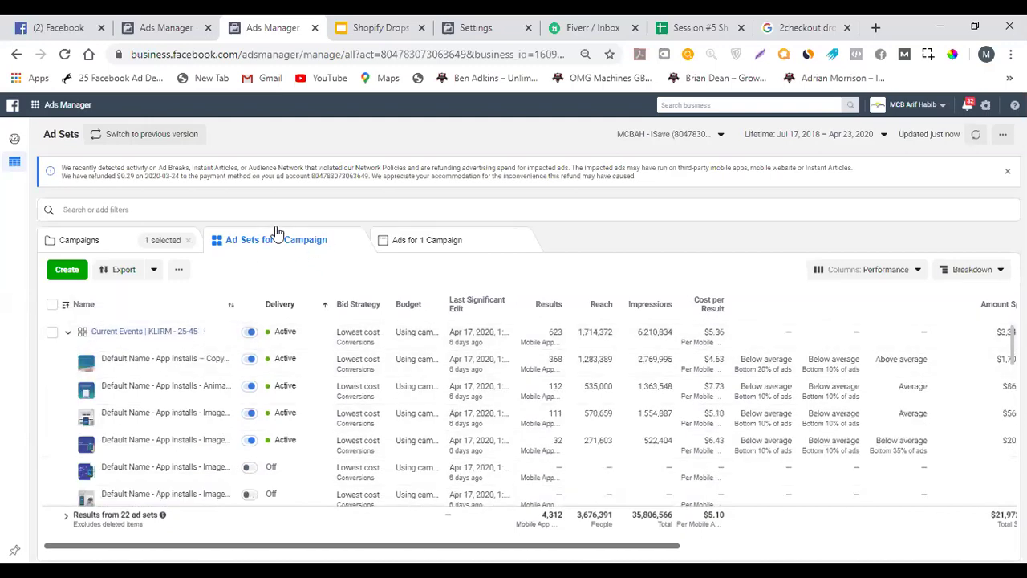
pyautogui.click(84, 335)
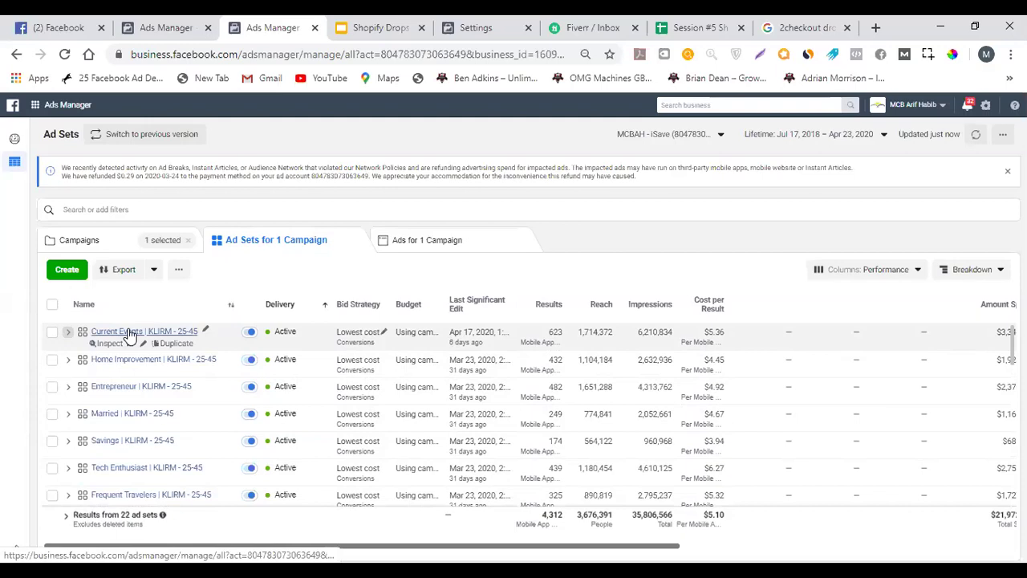
# View the ads of the Current Events | KLIRM - 25-45 ad set and return to the Ad Sets level.
pyautogui.click(437, 240)
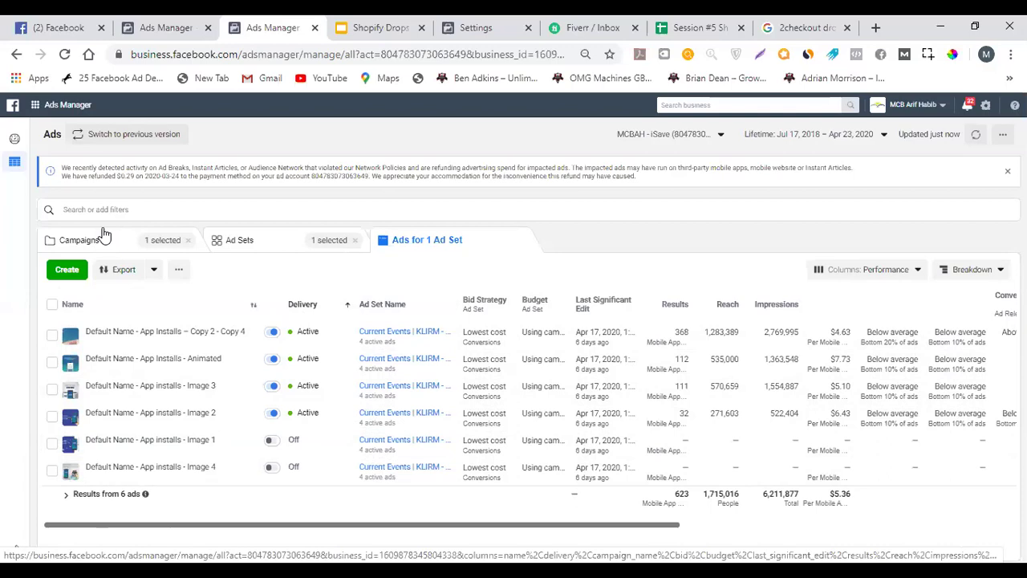
pyautogui.click(282, 247)
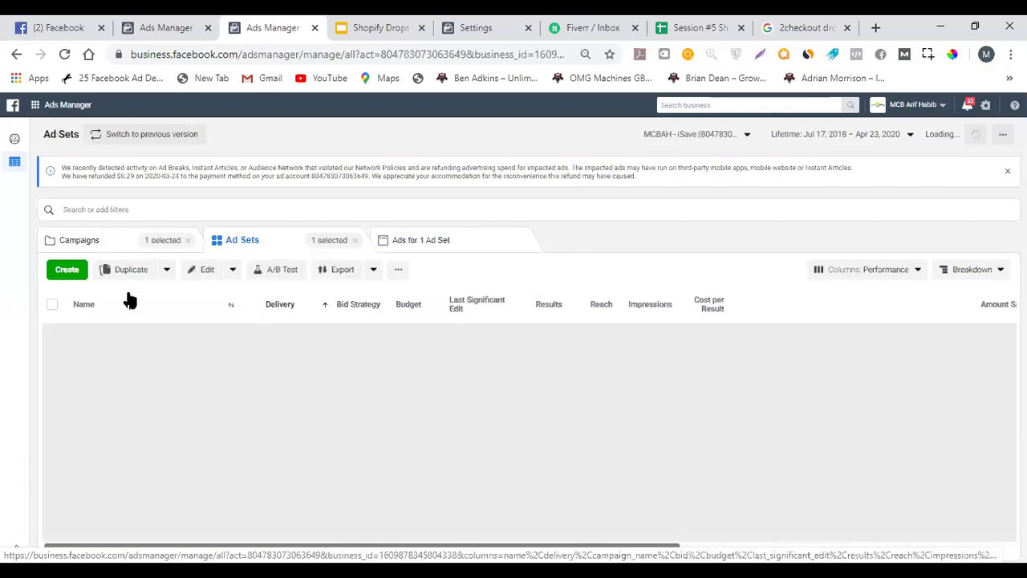
# Select all ad sets of the Generic Acquisition A campaign, review their ads, and return to the Campaigns level.
pyautogui.click(52, 305)
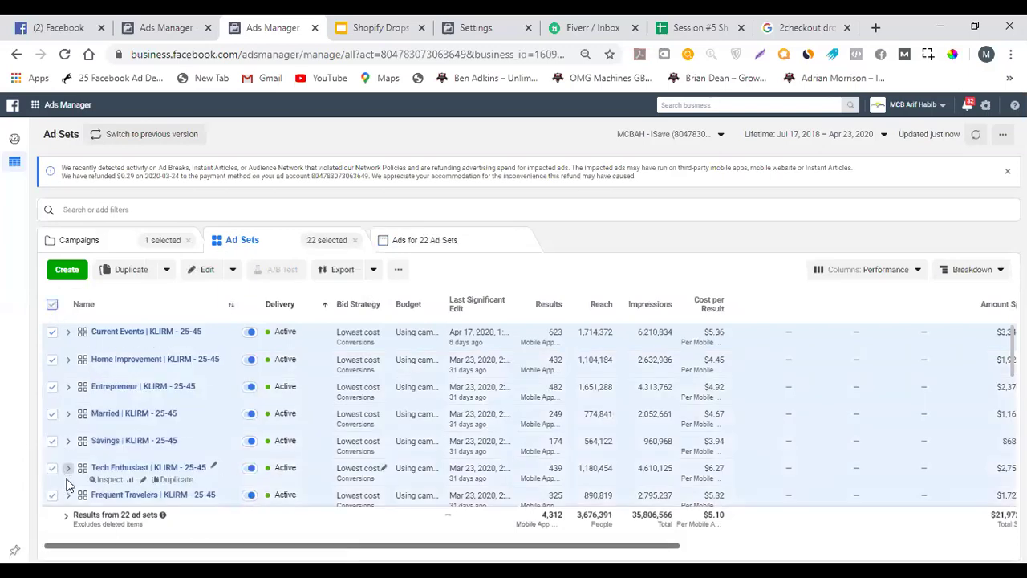
pyautogui.click(423, 251)
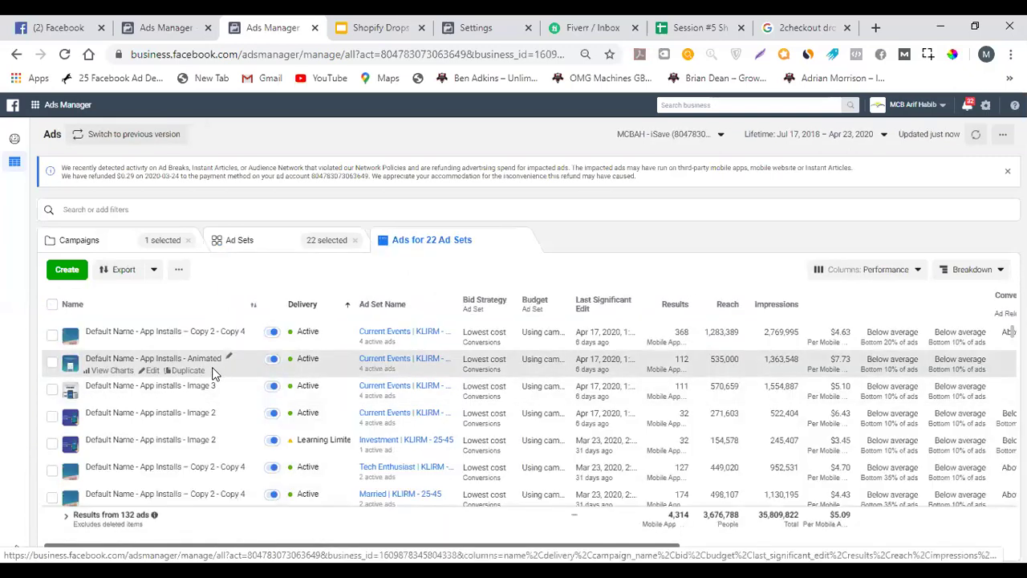
pyautogui.scroll(-10, 217, 365)
pyautogui.scroll(-10, 218, 361)
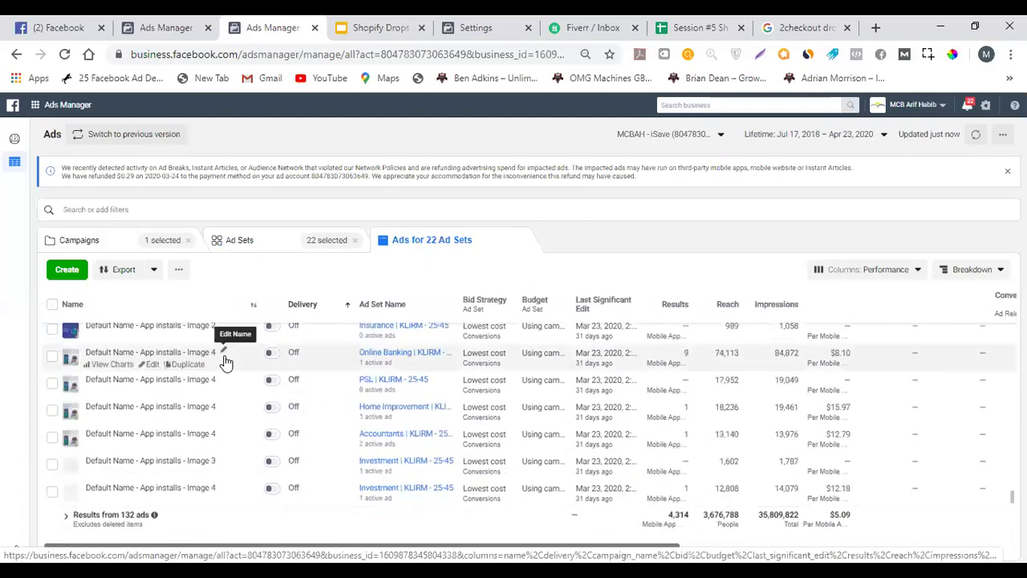
pyautogui.scroll(5, 429, 404)
pyautogui.scroll(10, 429, 404)
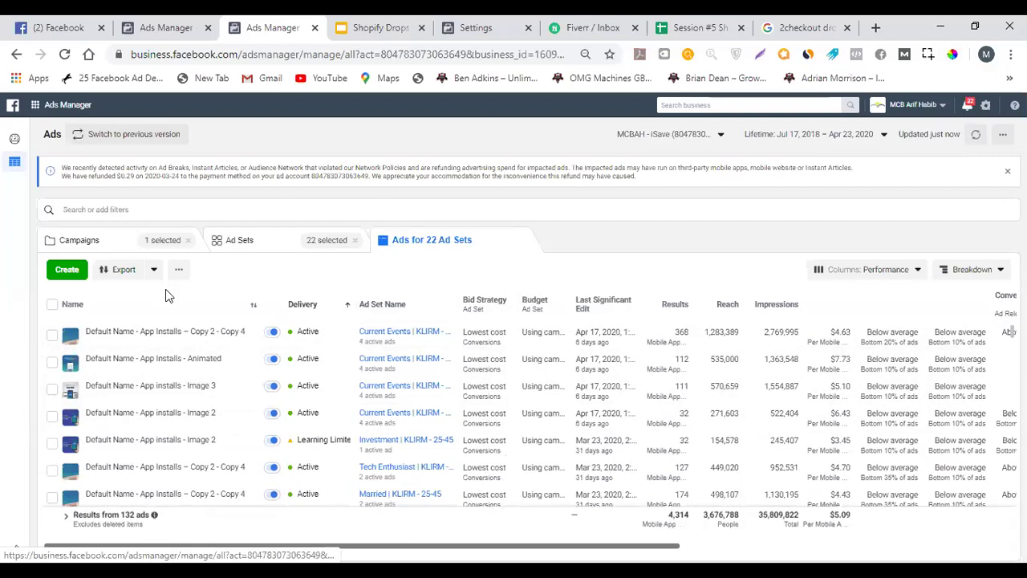
pyautogui.click(343, 239)
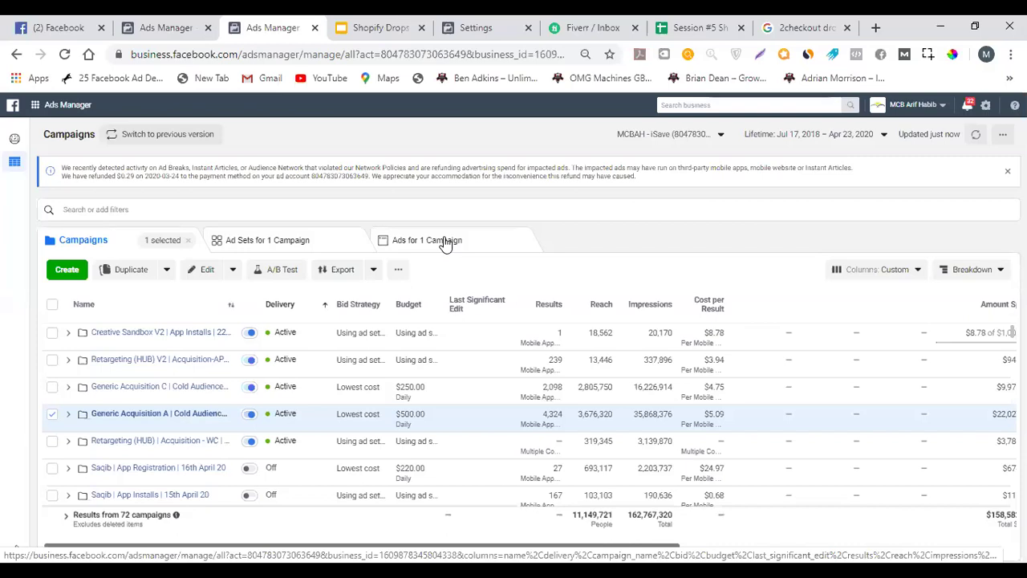
# Switch to Google Slides, present the Understanding Facebook Campaign Structure slide, and return to that slide in the editor.
pyautogui.click(189, 24)
pyautogui.click(258, 25)
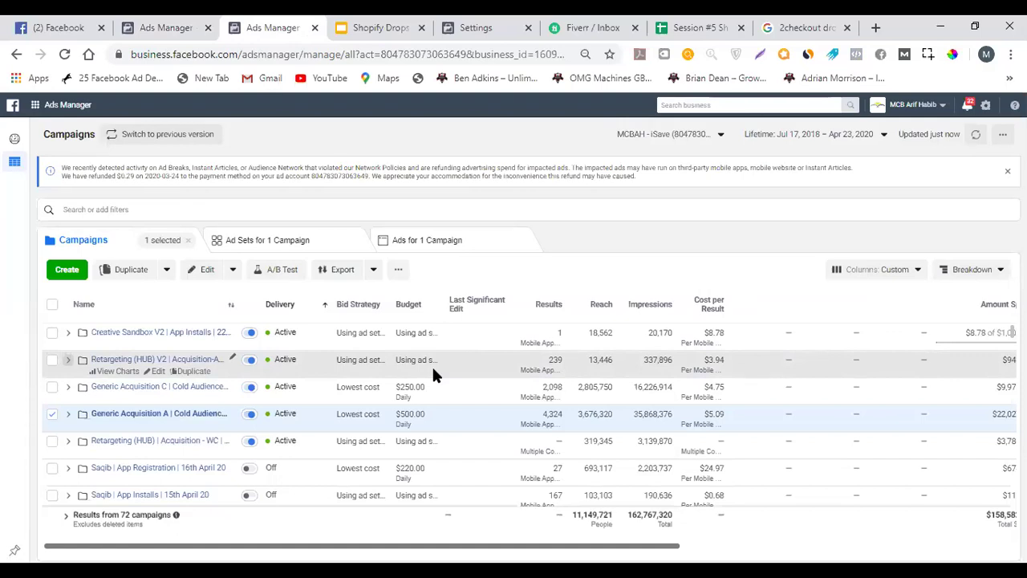
pyautogui.click(380, 24)
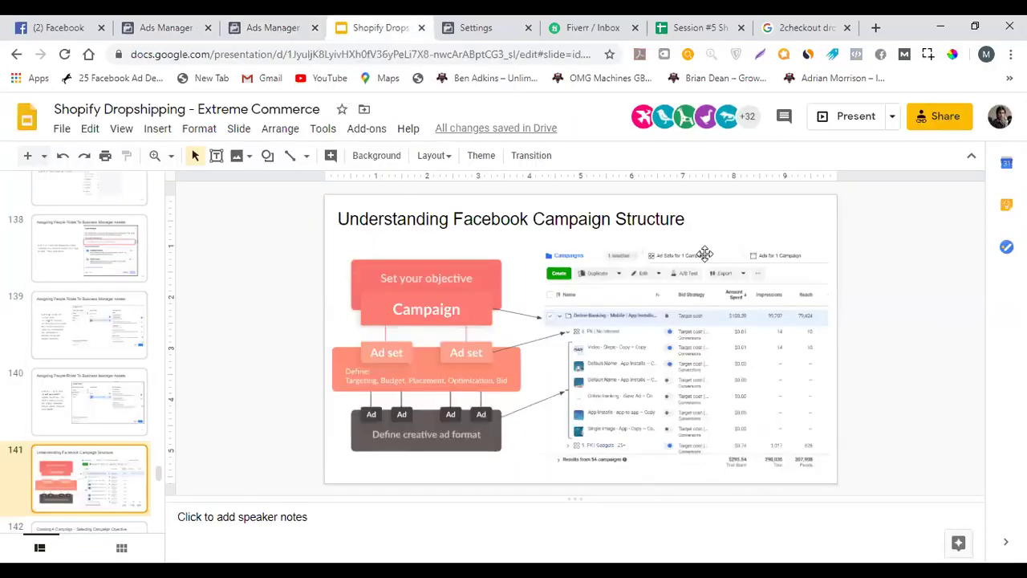
pyautogui.click(849, 117)
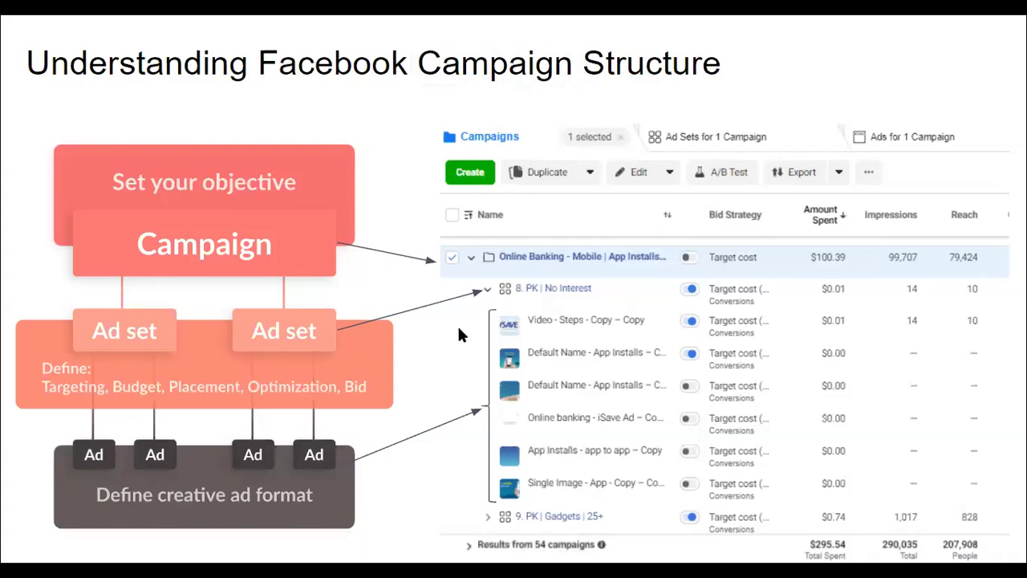
pyautogui.click(394, 319)
pyautogui.click(479, 229)
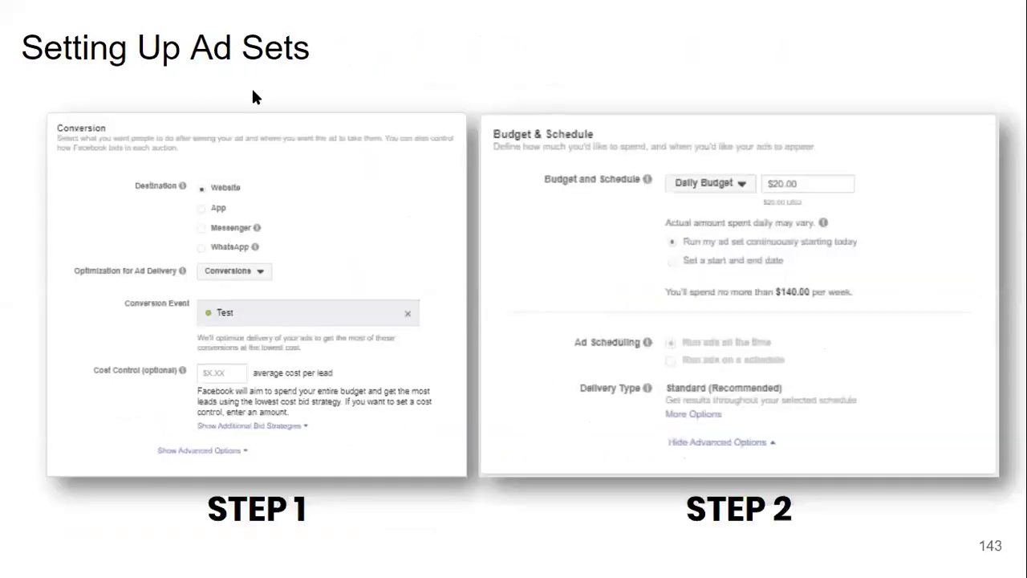
pyautogui.press('Escape')
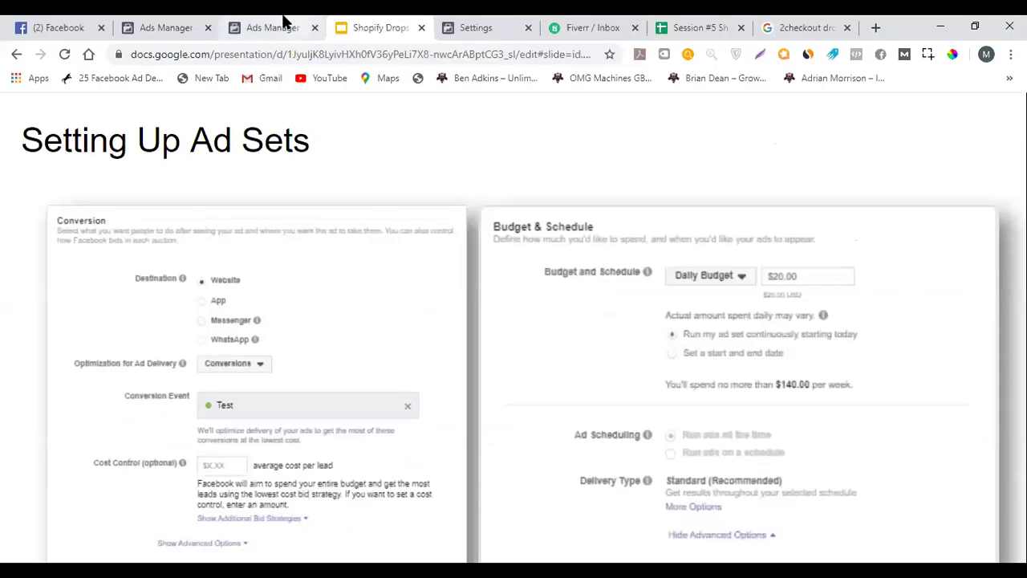
pyautogui.click(117, 319)
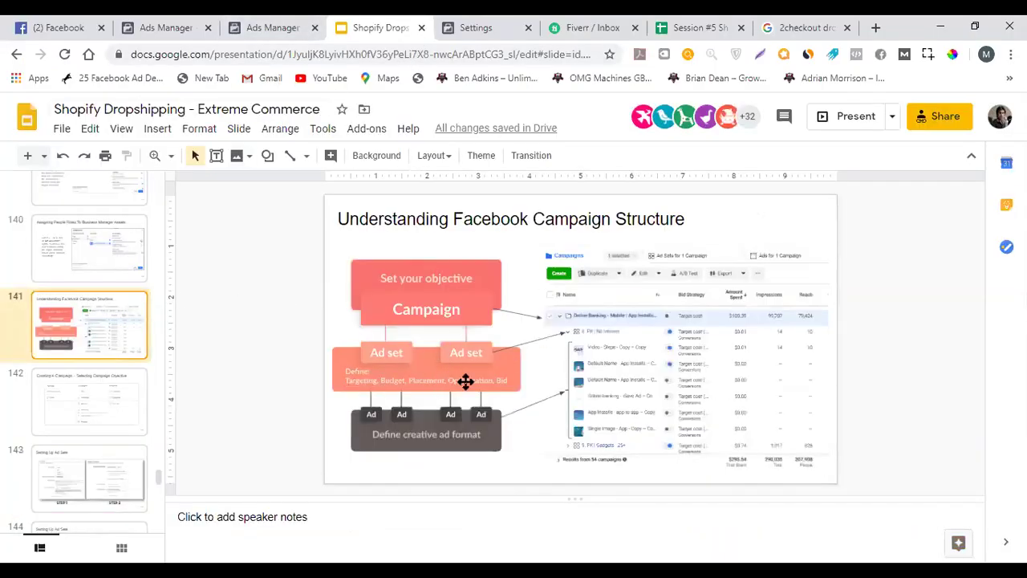
# Switch to Ads Manager, start a new campaign, dismiss the earlier draft and choose the Conversions objective.
pyautogui.click(272, 27)
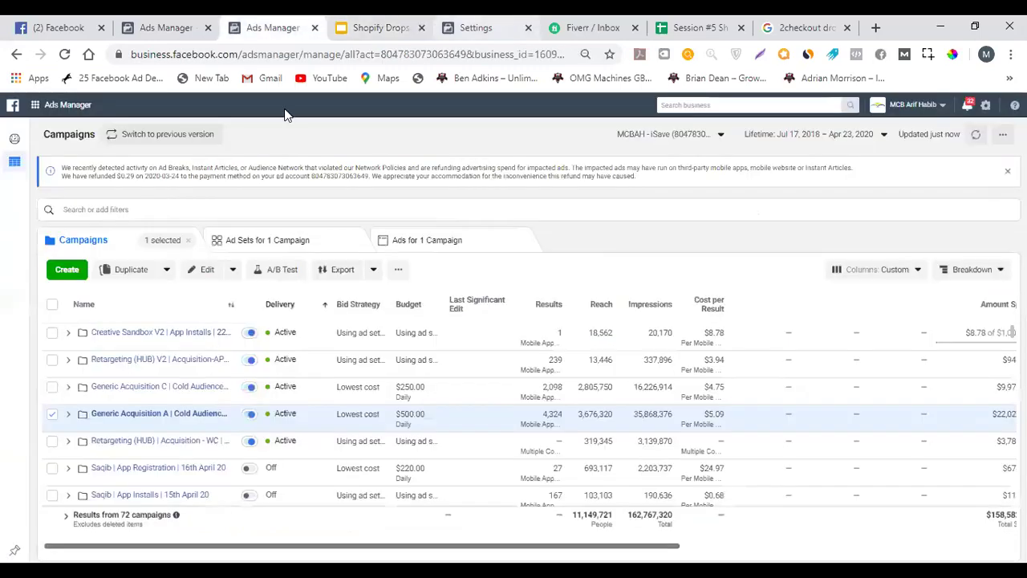
pyautogui.click(69, 271)
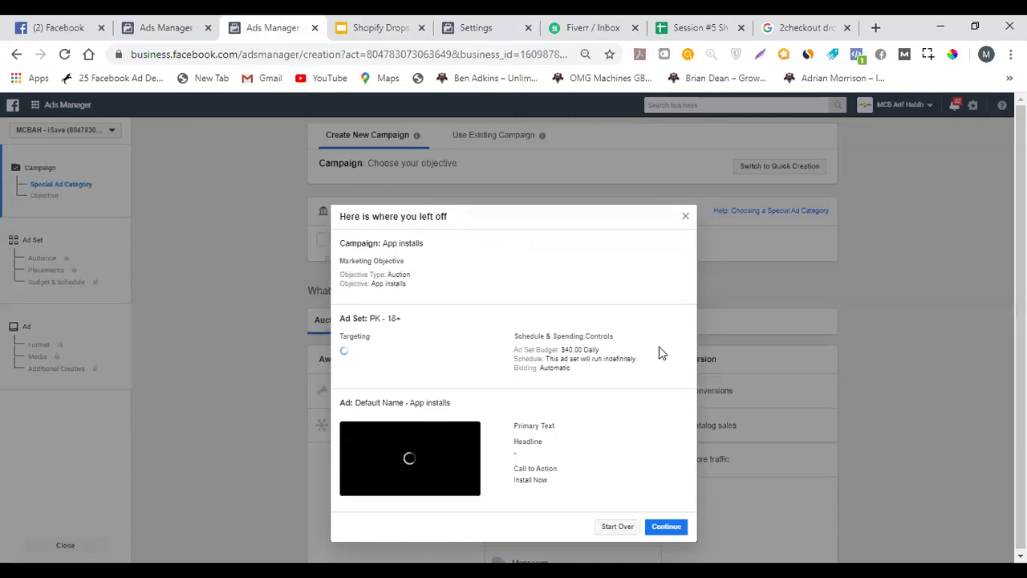
pyautogui.click(730, 335)
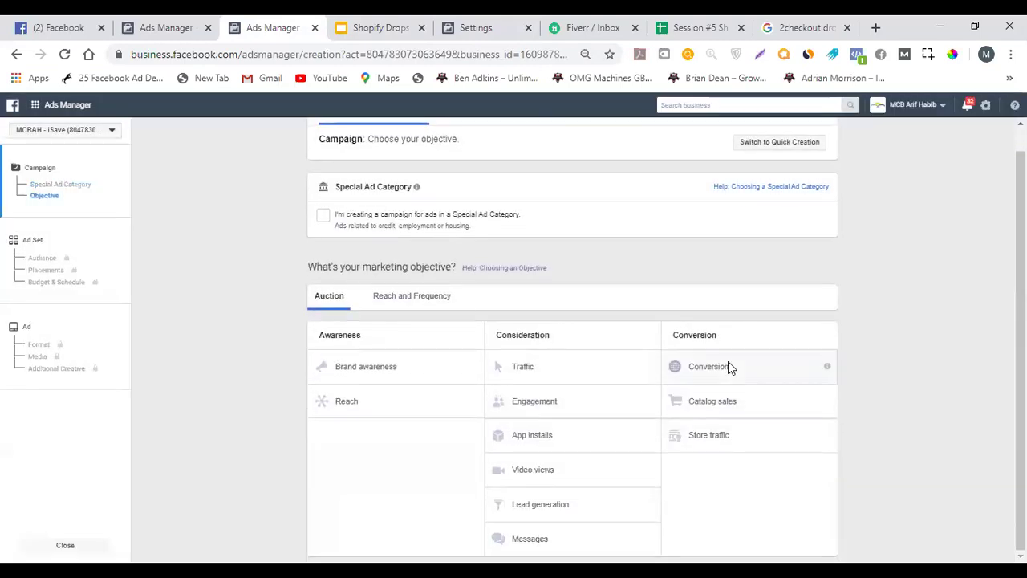
pyautogui.click(728, 361)
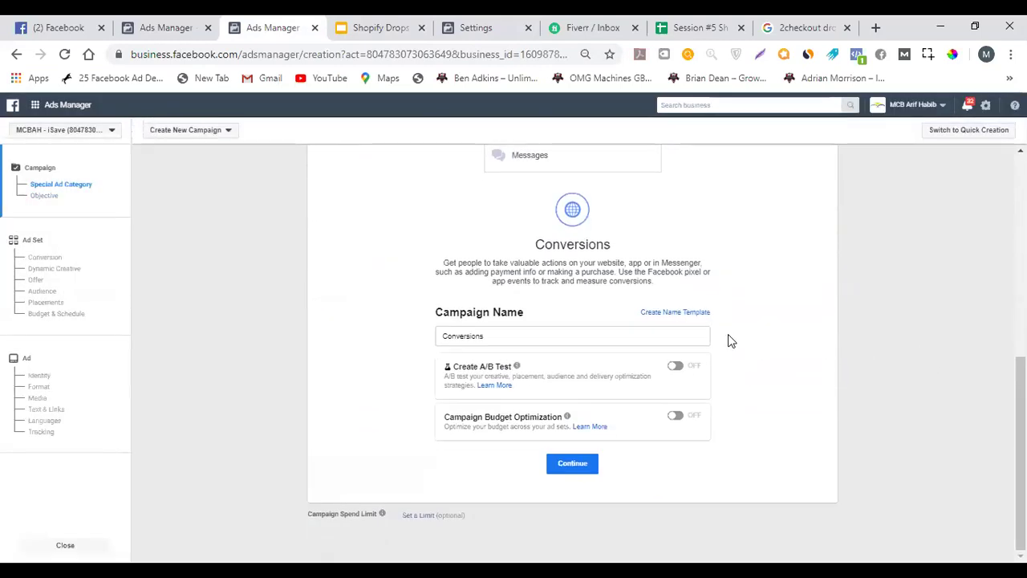
# Name the campaign "test" and continue to its ad set settings.
pyautogui.doubleClick(526, 332)
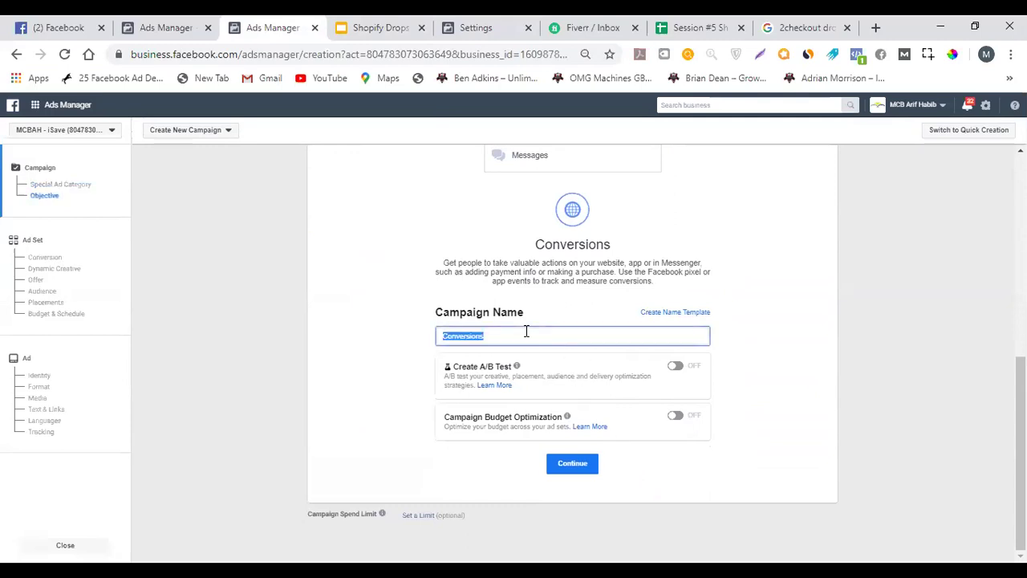
pyautogui.write('test')
pyautogui.click(572, 463)
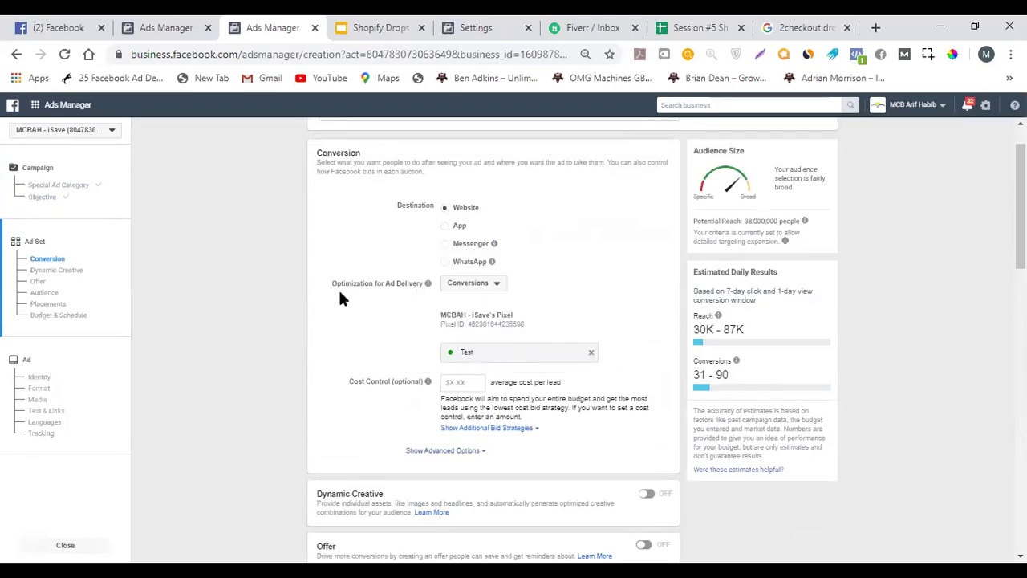
# Examine the ad set's conversion and audience settings and compare them with the campaign structure slide in Google Slides.
pyautogui.scroll(-5, 284, 284)
pyautogui.scroll(-1, 258, 282)
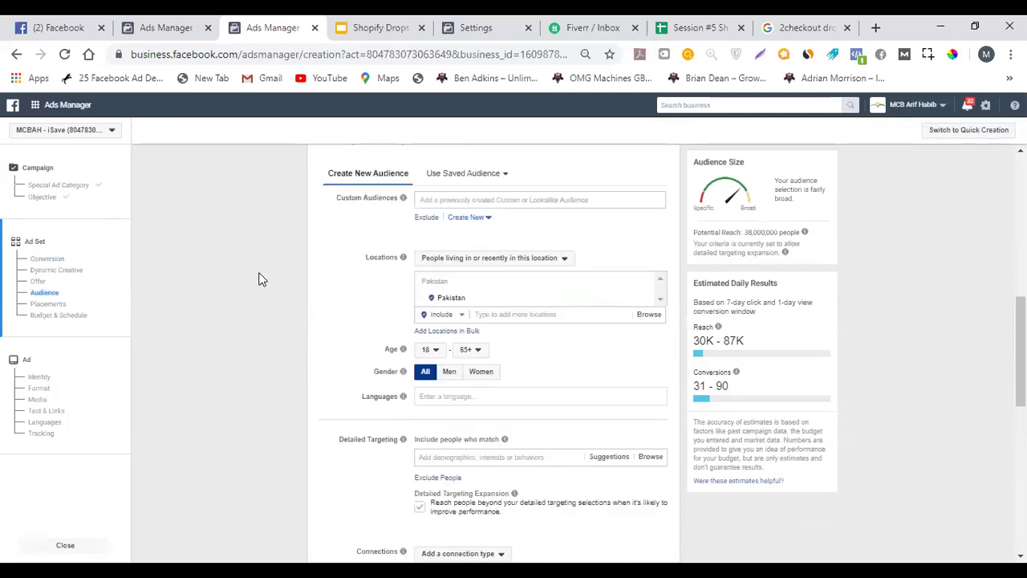
pyautogui.hotkey('ctrl', 'Tab')
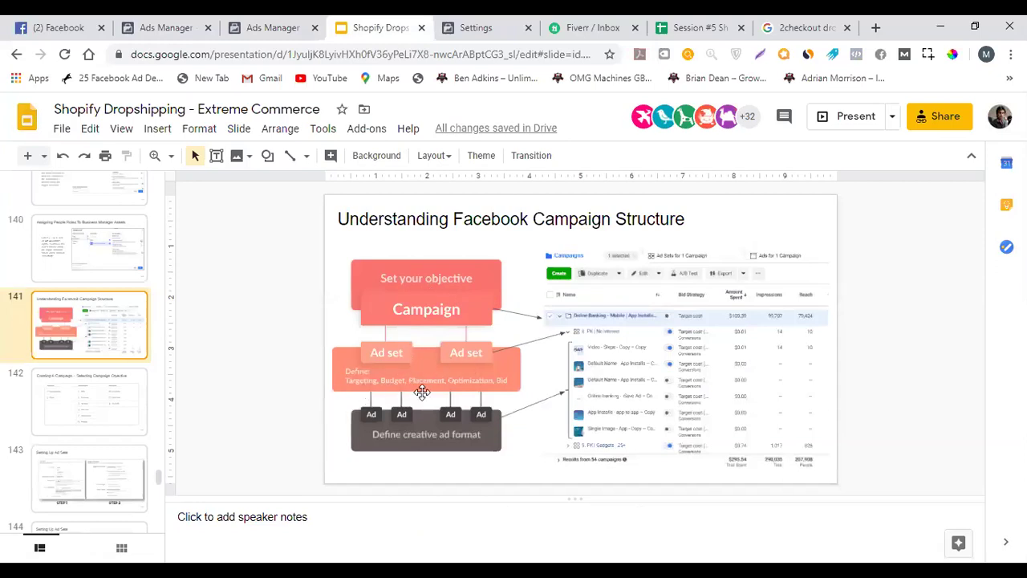
pyautogui.click(453, 24)
pyautogui.click(365, 24)
pyautogui.hotkey('ctrl', 'shift', 'Tab')
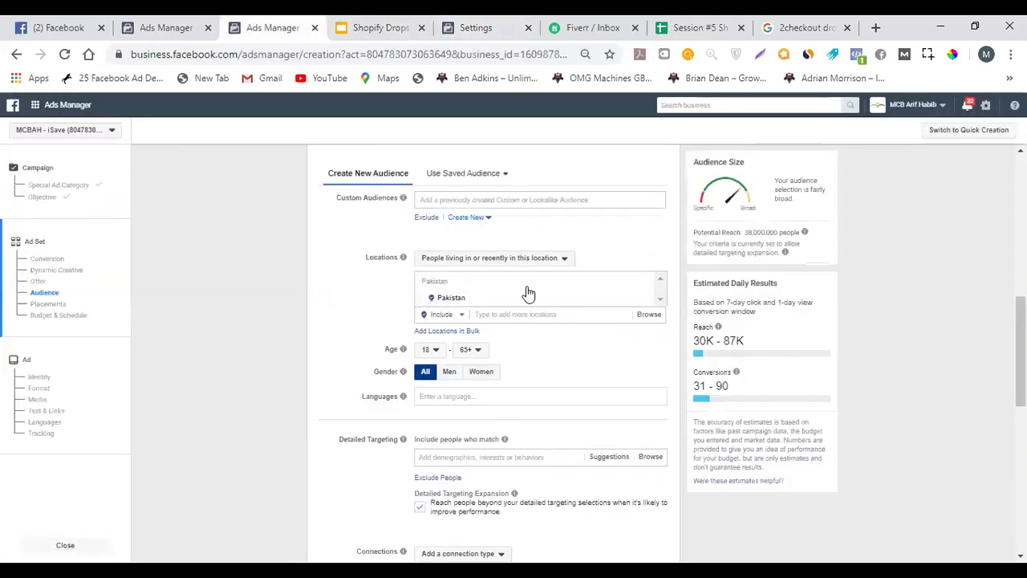
# Examine the ad set's targeting, placements, and budget and schedule, trying Manual Placements and restoring Automatic Placements.
pyautogui.scroll(-1, 482, 281)
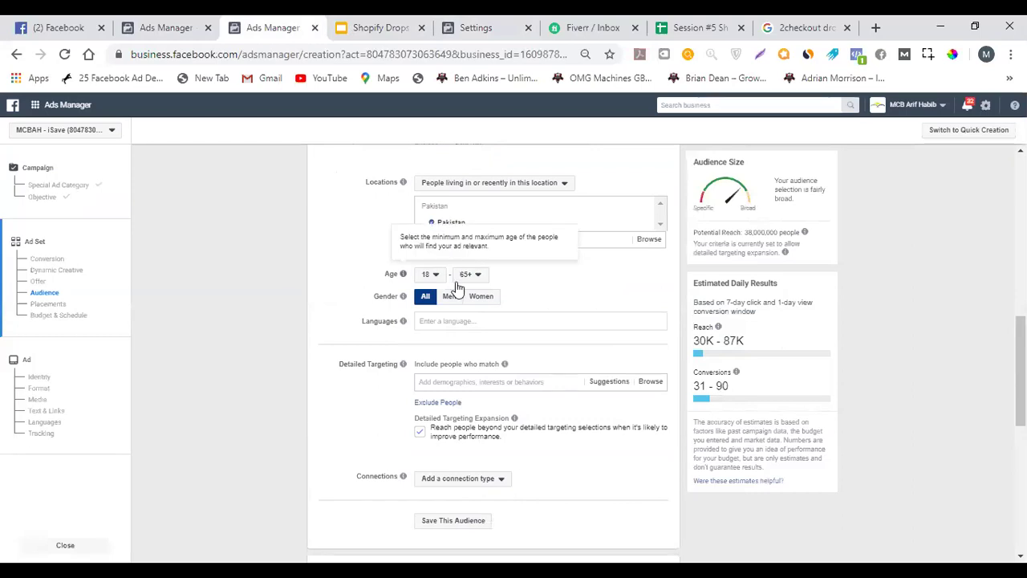
pyautogui.scroll(-2, 454, 286)
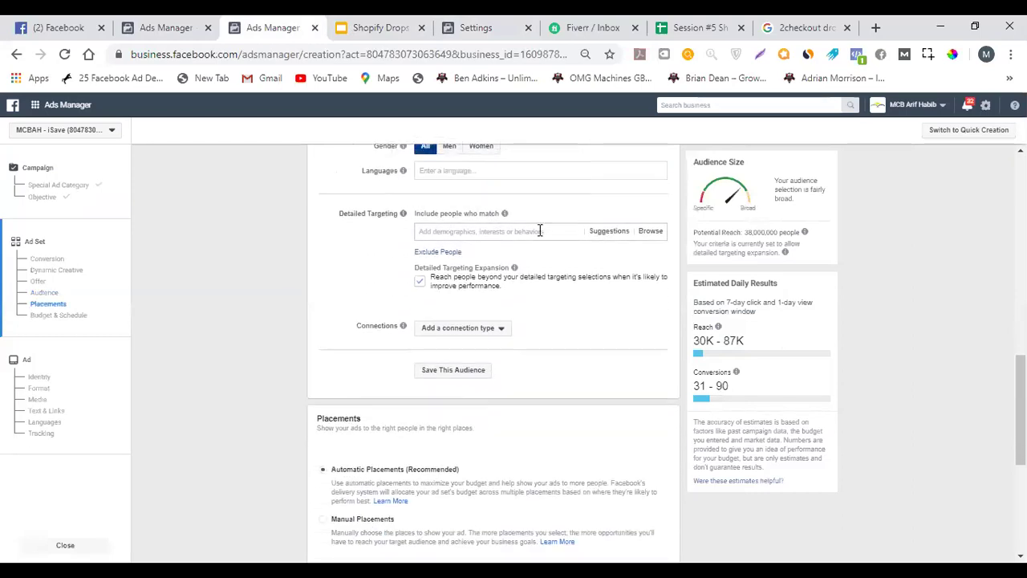
pyautogui.scroll(-1, 366, 324)
pyautogui.scroll(-3, 366, 323)
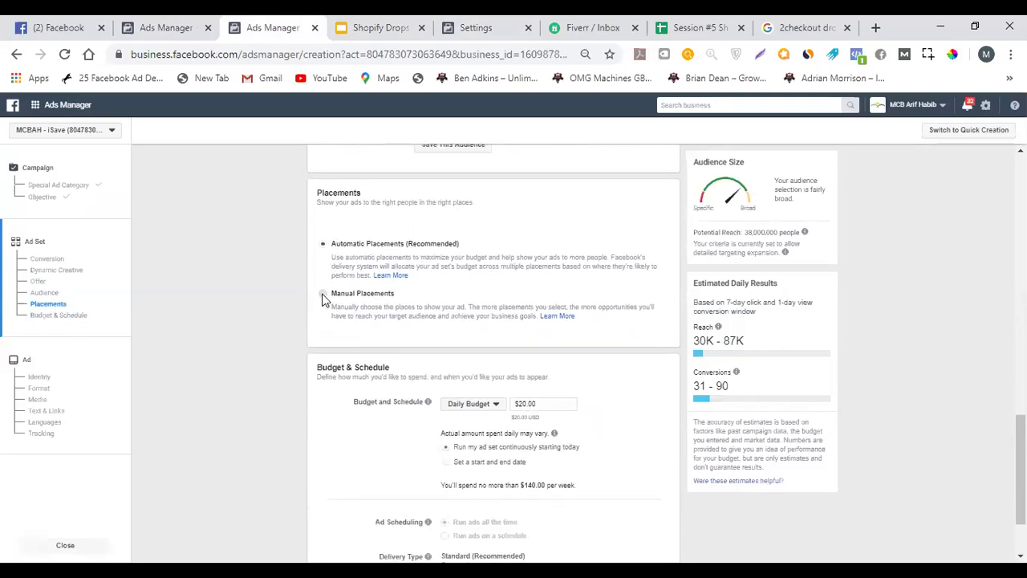
pyautogui.click(322, 294)
pyautogui.click(324, 243)
pyautogui.scroll(-1, 289, 285)
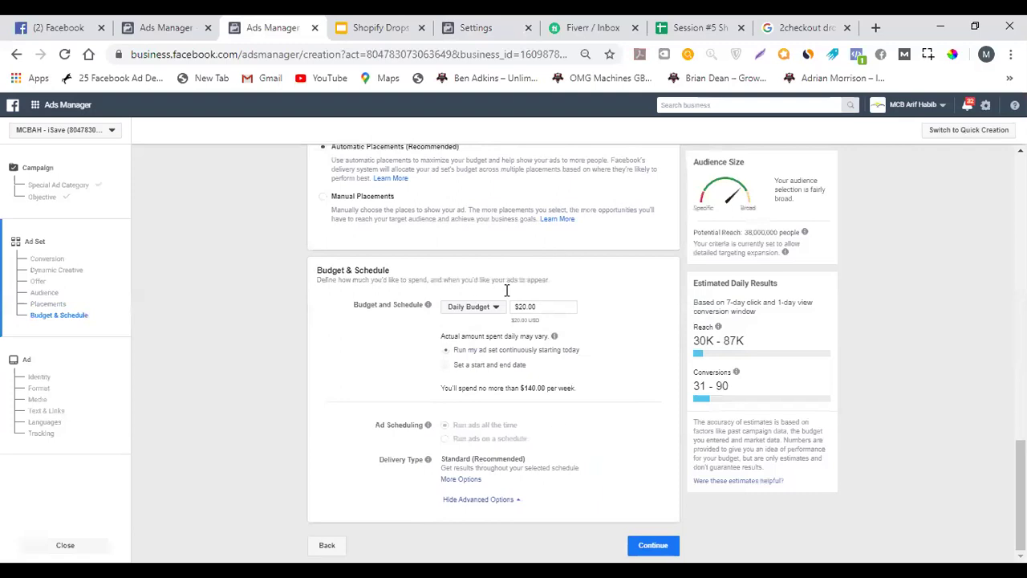
pyautogui.scroll(15, 298, 381)
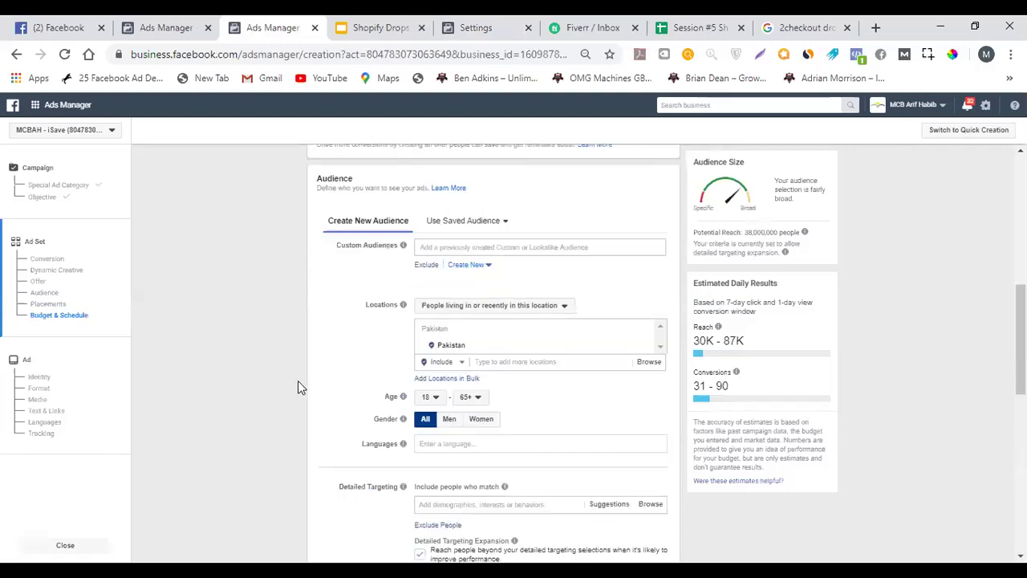
# Review the ad level of the campaign structure diagram in Google Slides and return to the ad set in Ads Manager.
pyautogui.click(360, 21)
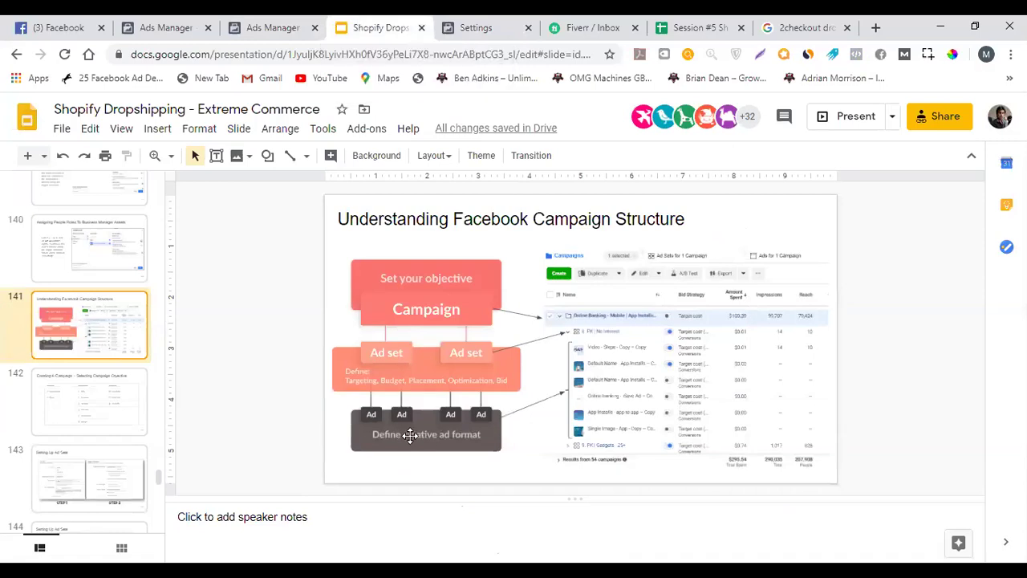
pyautogui.click(462, 27)
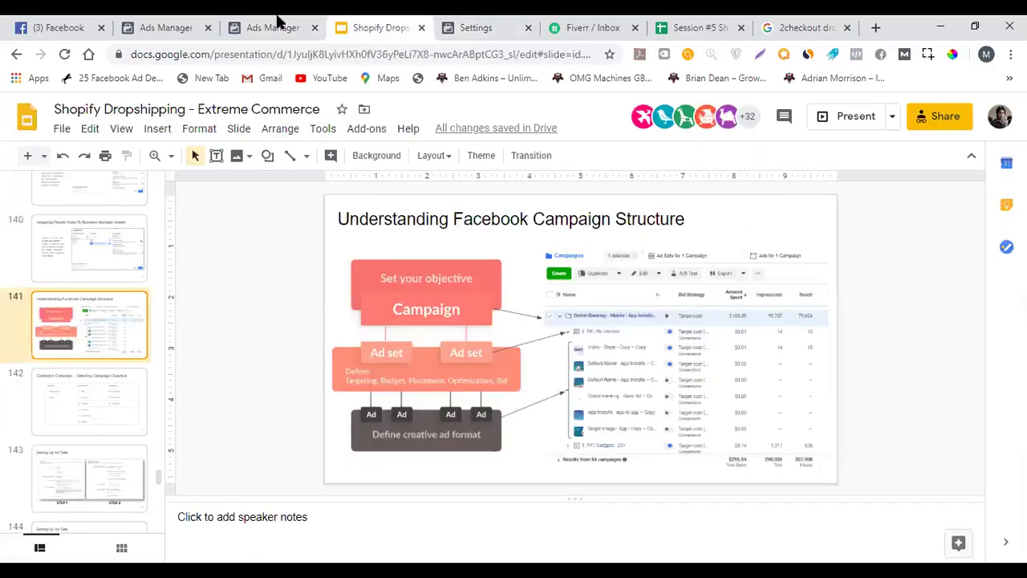
pyautogui.click(272, 27)
pyautogui.scroll(-1, 351, 385)
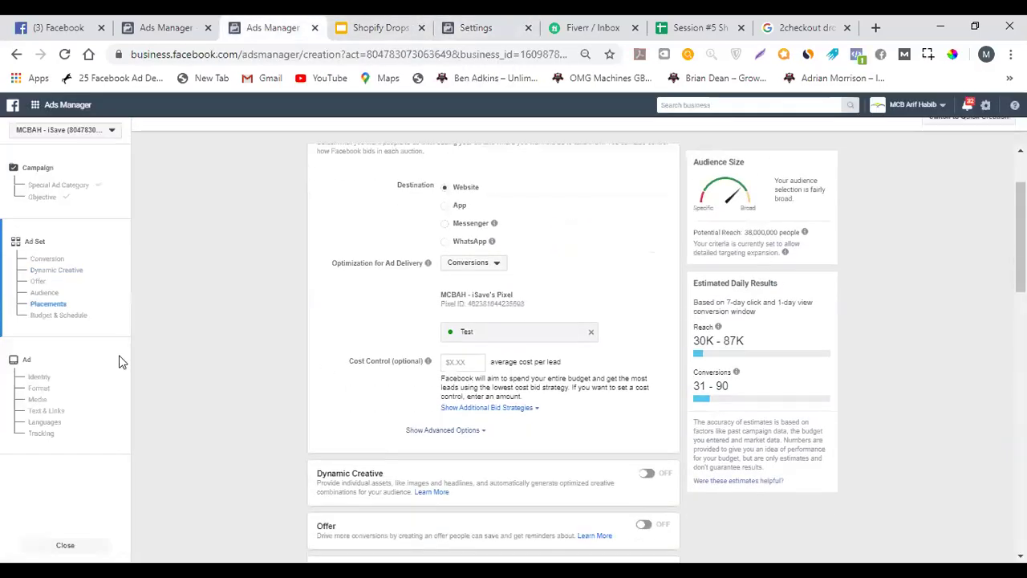
# Open the Identity section of the ad and examine its Facebook Page, Instagram account and format options.
pyautogui.click(40, 377)
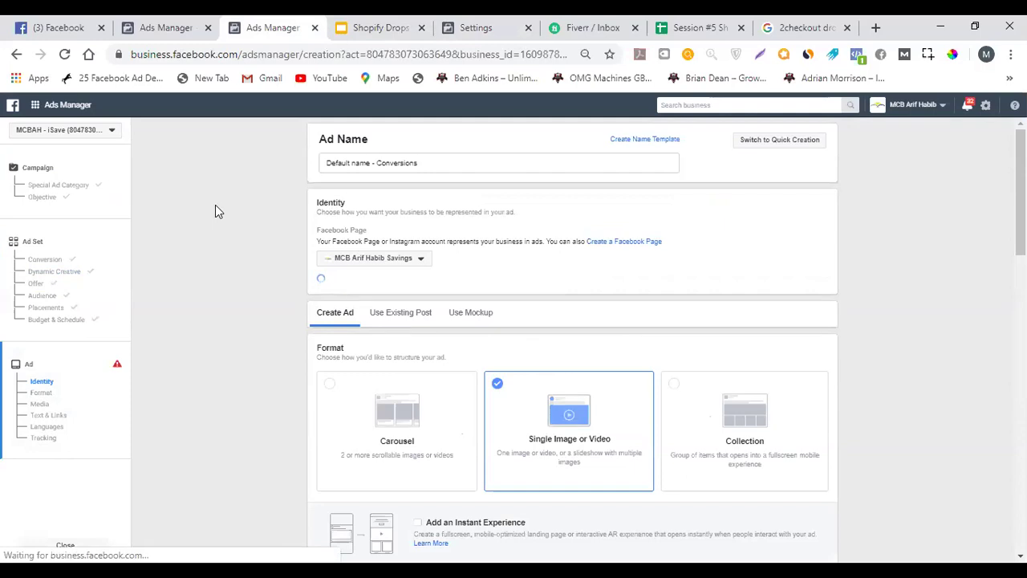
pyautogui.scroll(-1, 222, 203)
pyautogui.moveTo(386, 218)
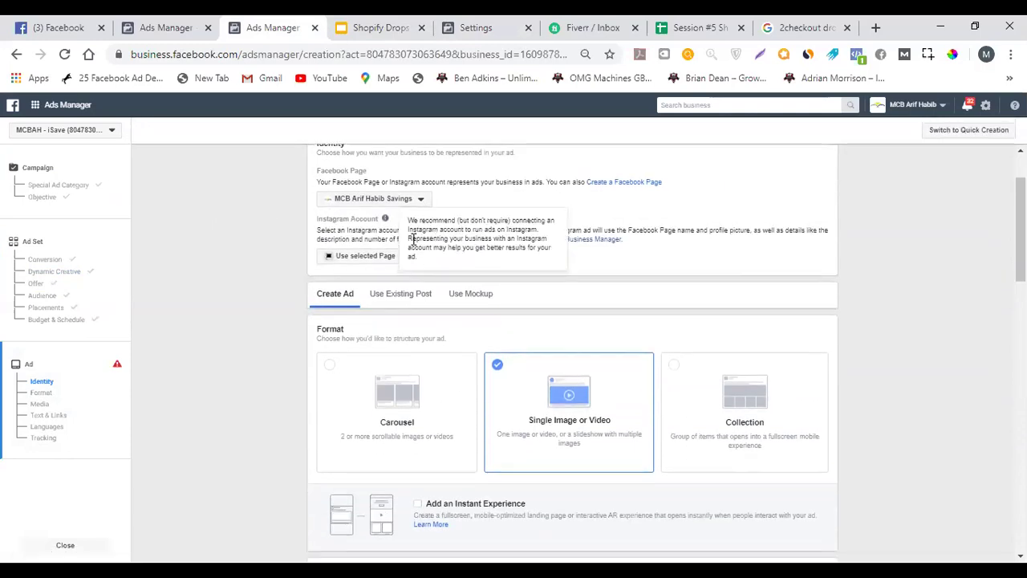
pyautogui.scroll(1, 286, 237)
pyautogui.scroll(-4, 232, 220)
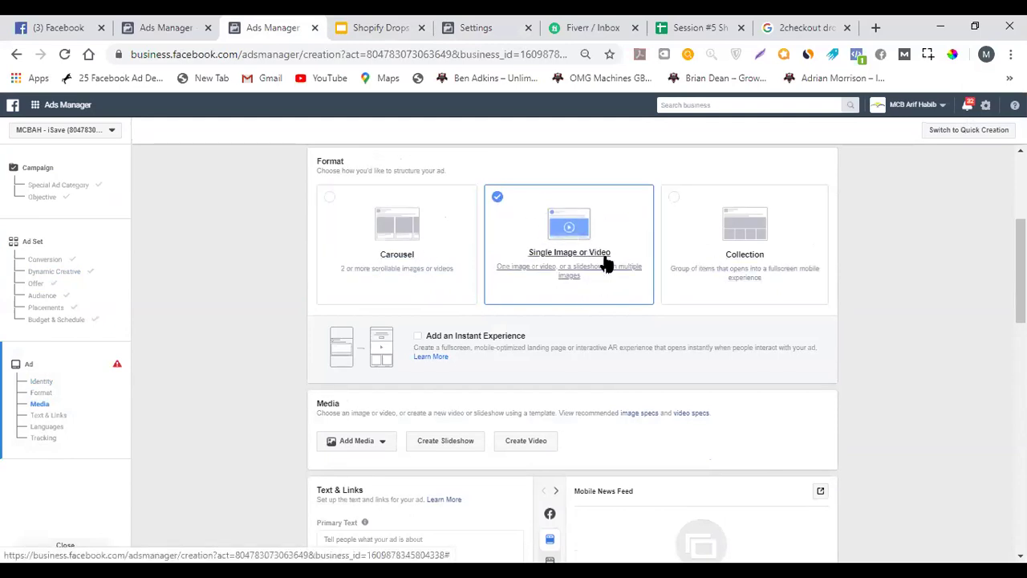
# Enter "abc 123" as the ad's primary text.
pyautogui.scroll(-2, 610, 228)
pyautogui.scroll(-2, 610, 228)
pyautogui.click(453, 240)
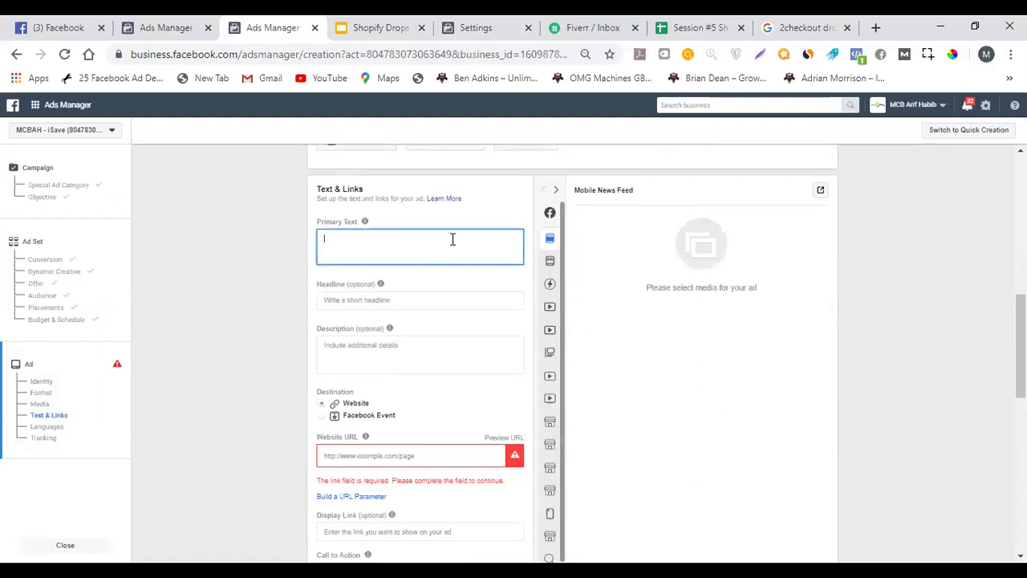
pyautogui.write('abc 123')
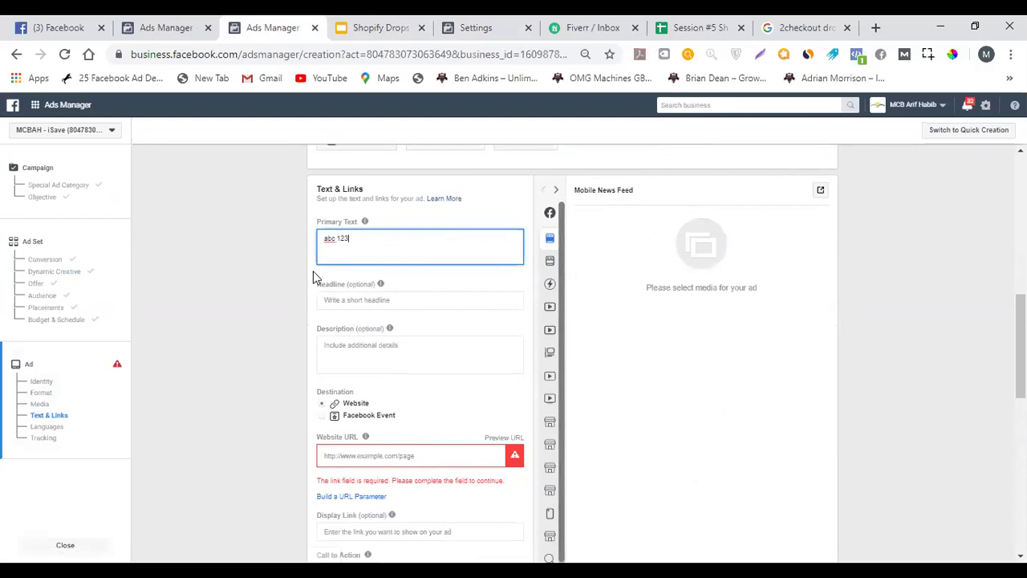
# Add the 1920 × 1080 account image of the man beside a light bulb as the ad's media and check the Mobile News Feed preview.
pyautogui.scroll(4, 354, 337)
pyautogui.scroll(-2, 291, 293)
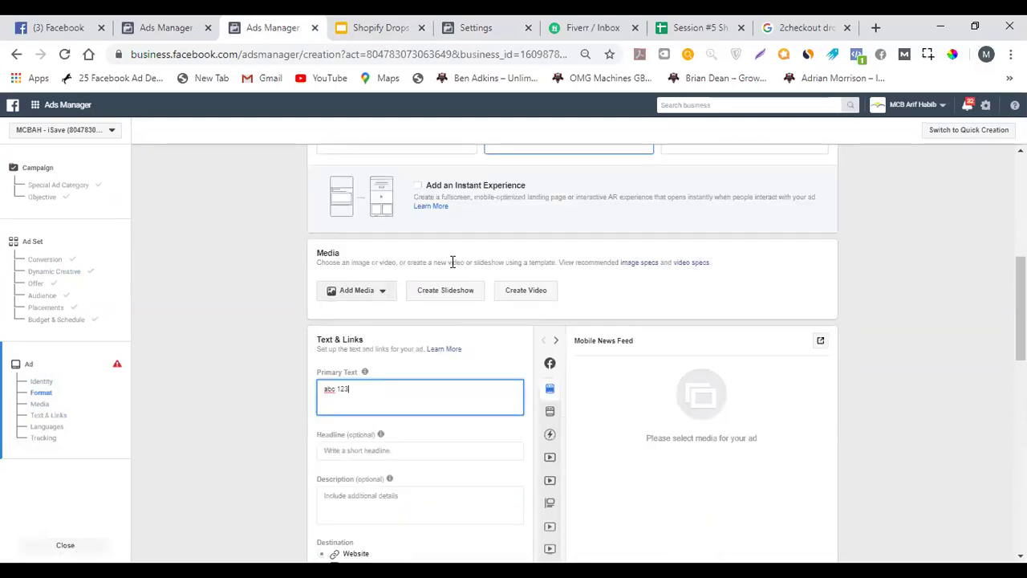
pyautogui.click(373, 291)
pyautogui.click(452, 293)
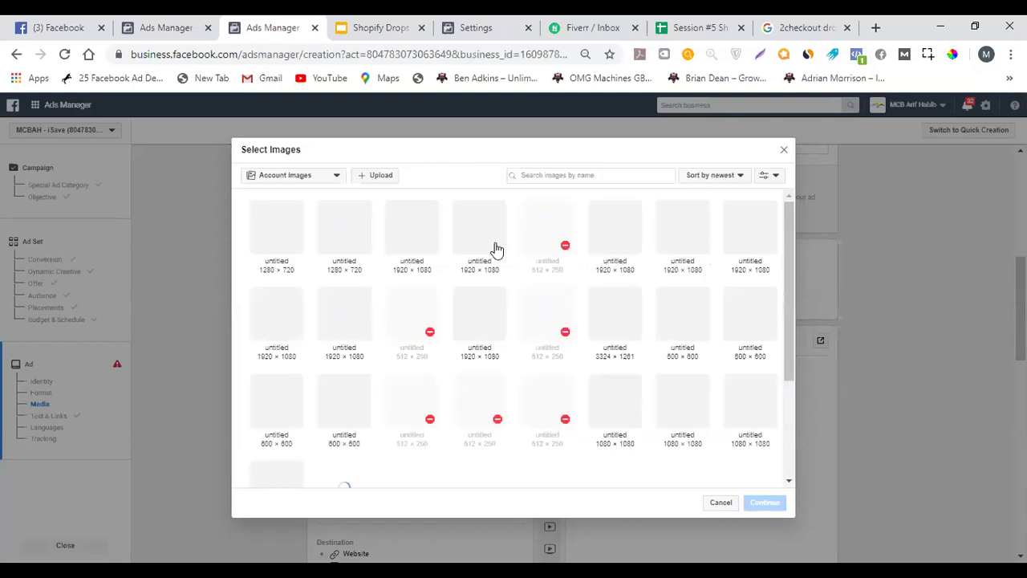
pyautogui.click(479, 235)
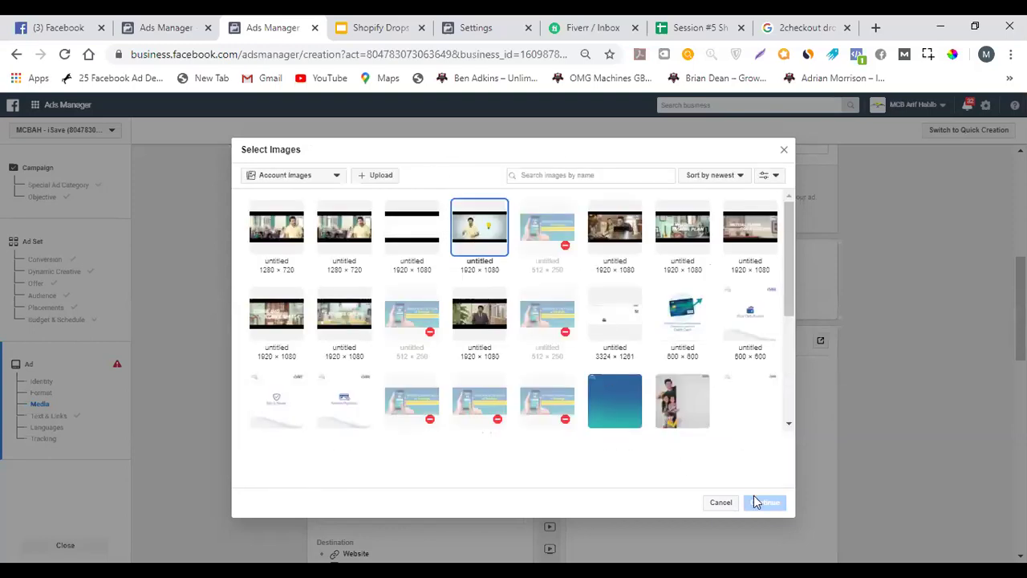
pyautogui.click(755, 500)
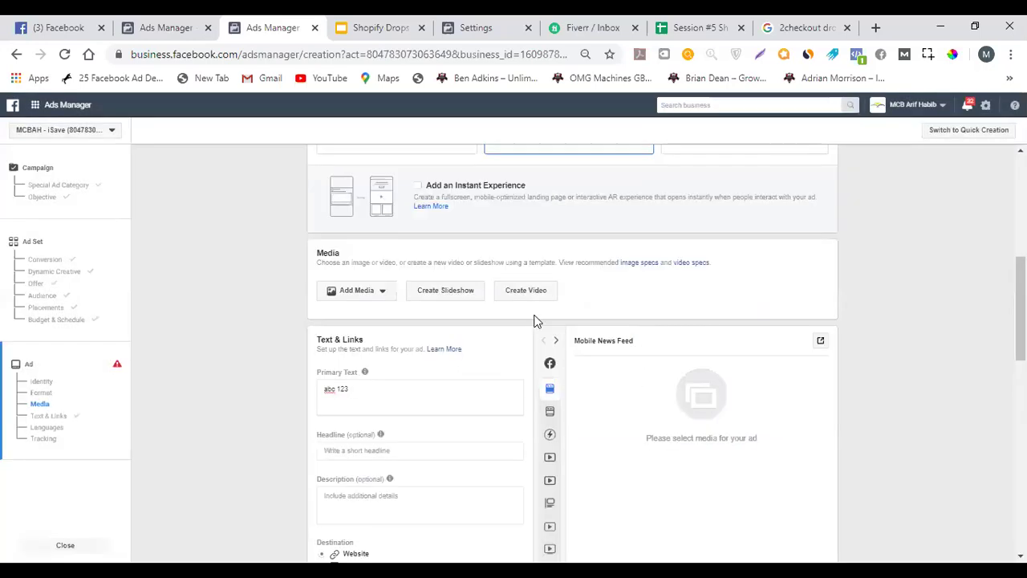
pyautogui.scroll(-1, 855, 262)
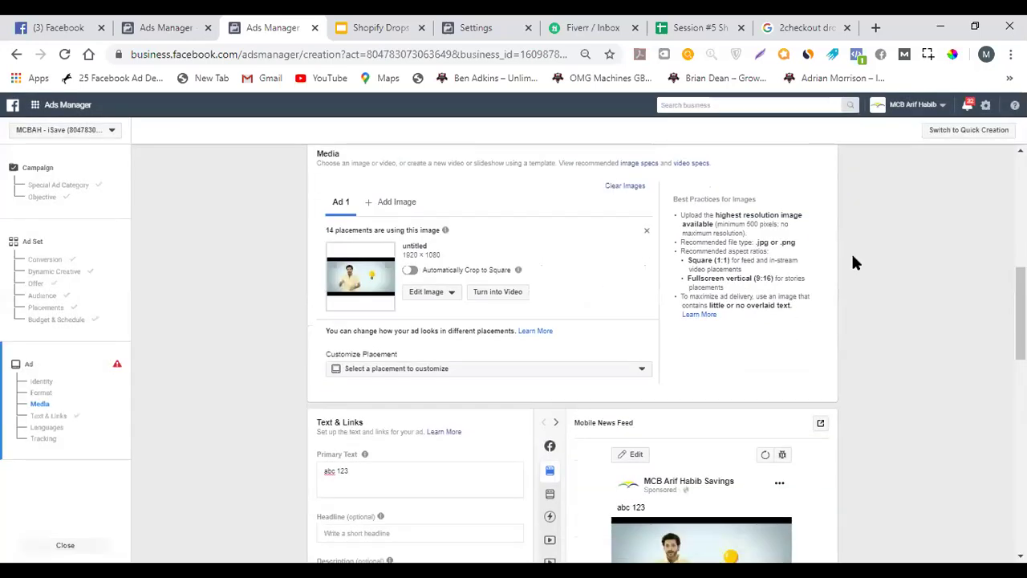
pyautogui.scroll(-3, 851, 253)
pyautogui.scroll(2, 848, 256)
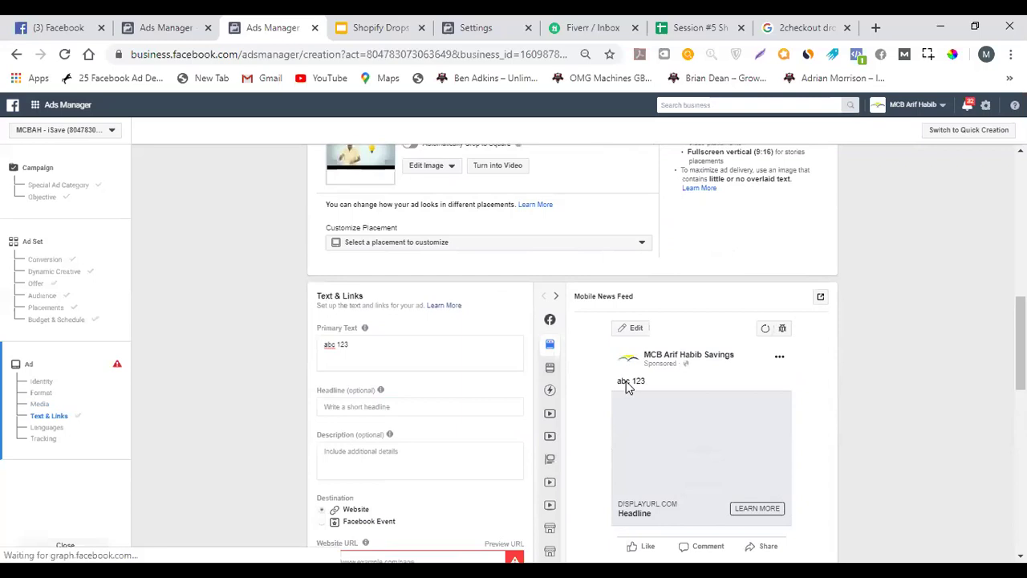
pyautogui.scroll(-2, 550, 401)
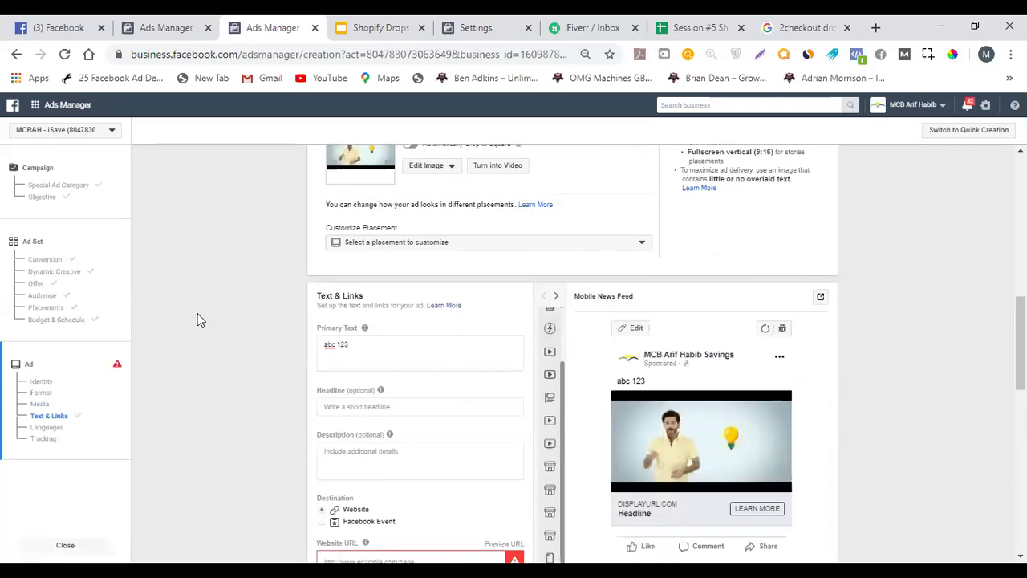
pyautogui.scroll(-1, 257, 322)
pyautogui.click(437, 329)
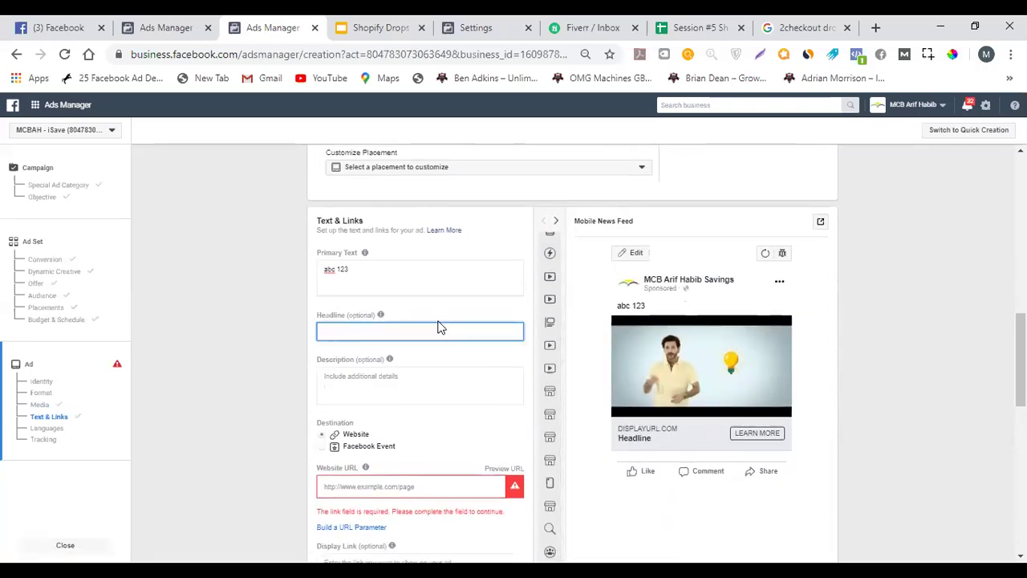
pyautogui.write('important')
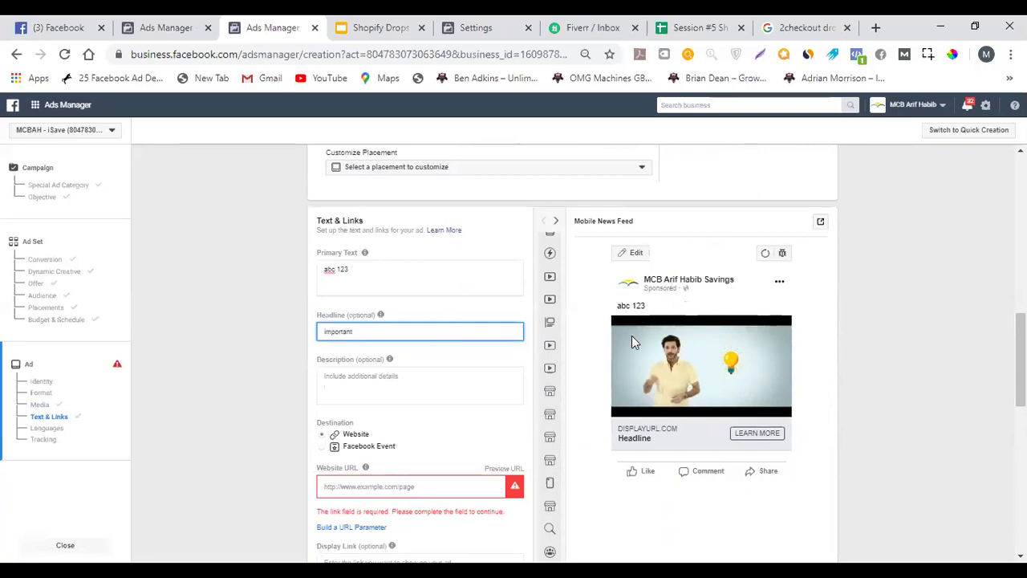
pyautogui.click(799, 388)
pyautogui.scroll(-1, 360, 367)
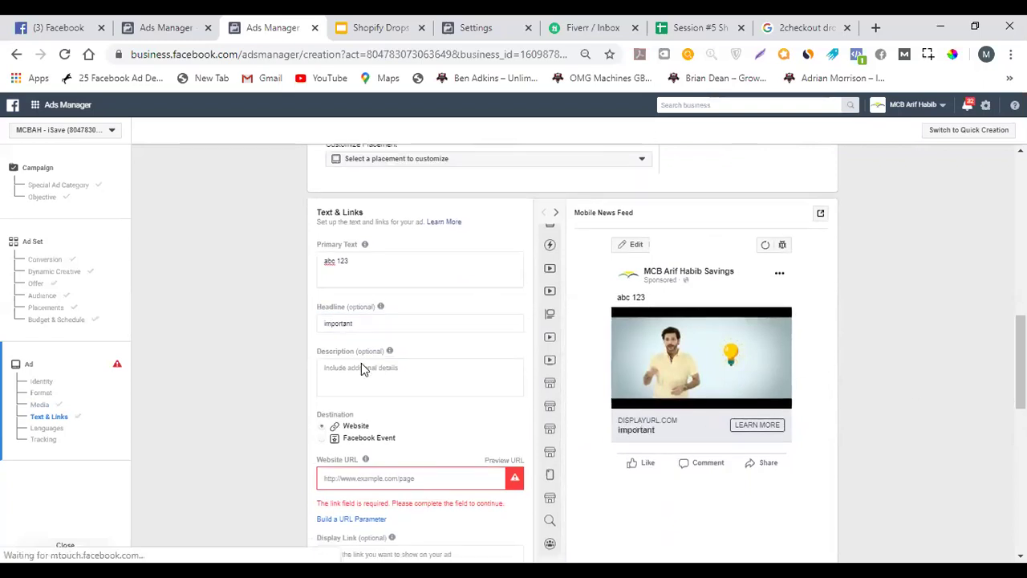
pyautogui.write('www.mcbah.com')
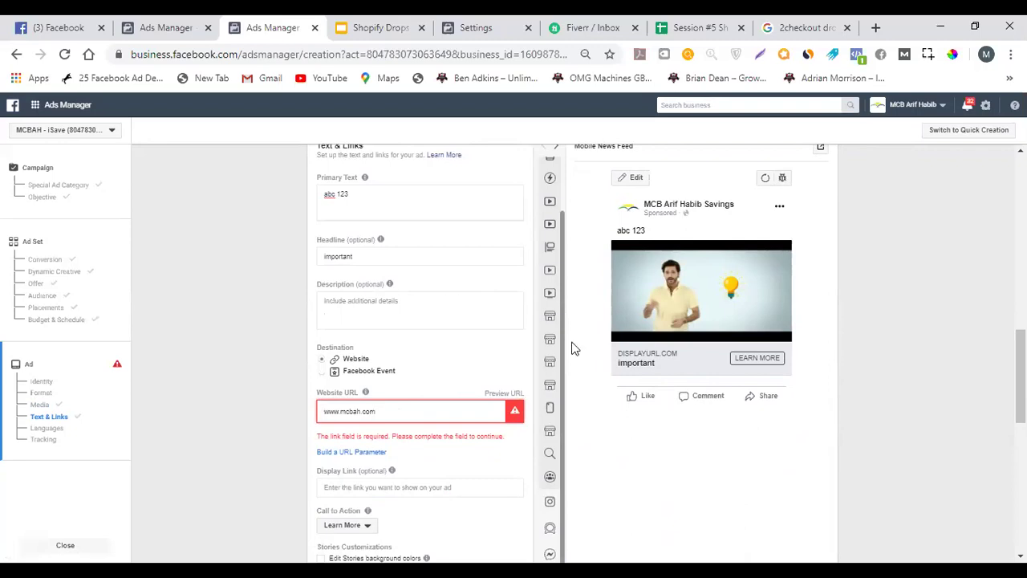
pyautogui.click(648, 358)
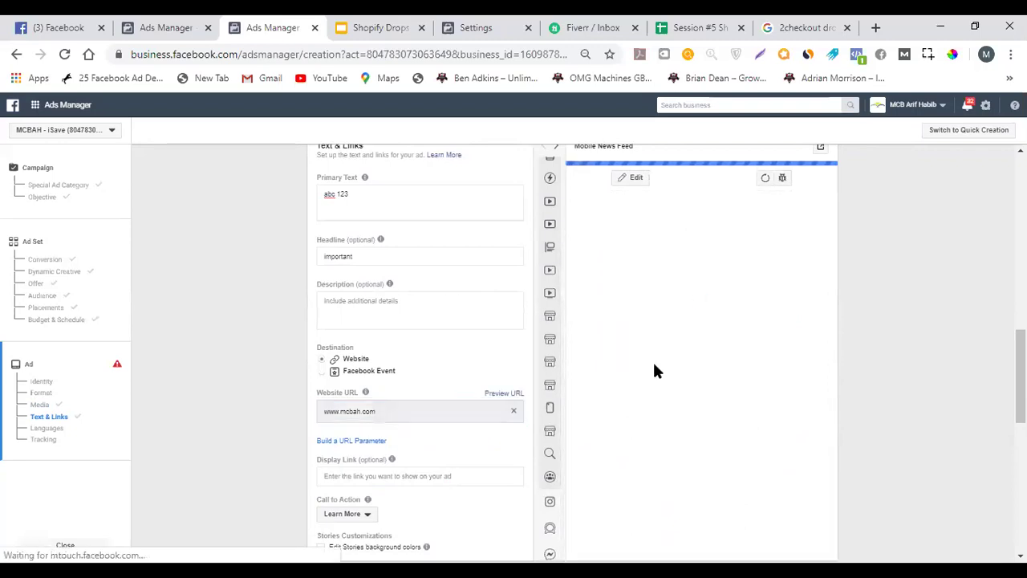
# Set the ad's call to action to Sign Up and check it in the preview.
pyautogui.scroll(-2, 659, 408)
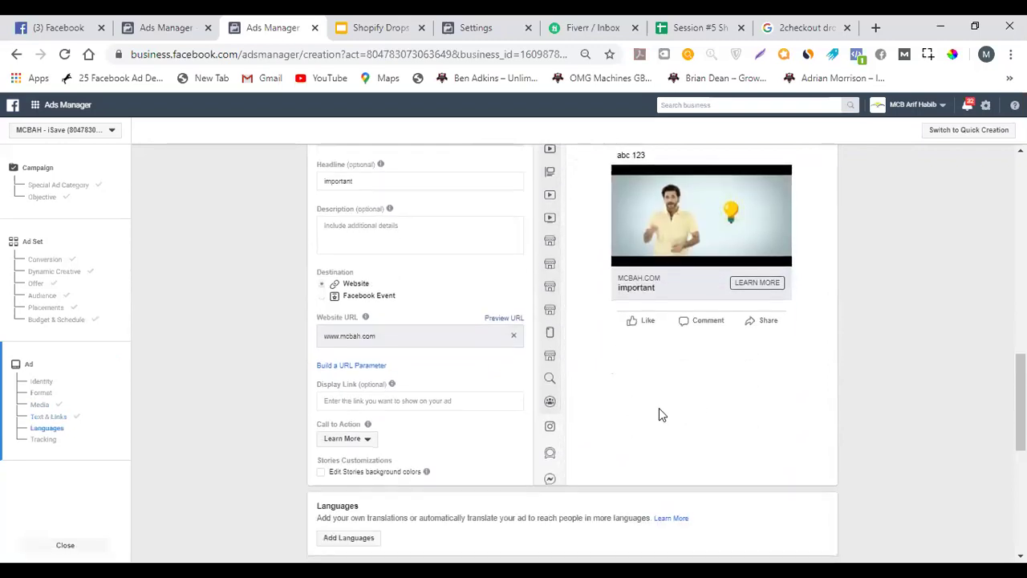
pyautogui.click(357, 364)
pyautogui.scroll(-2, 474, 342)
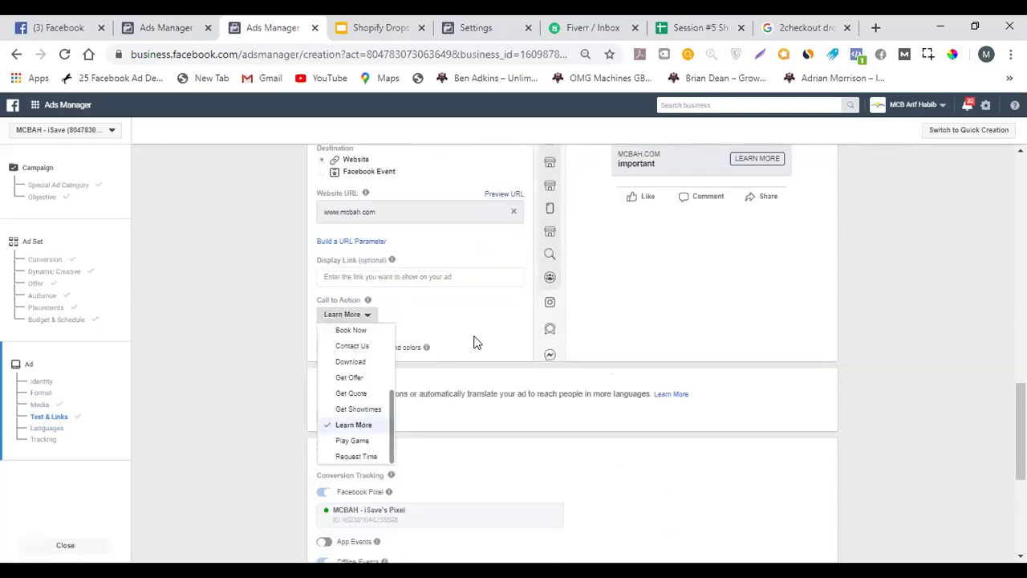
pyautogui.scroll(1, 372, 328)
pyautogui.scroll(-3, 369, 329)
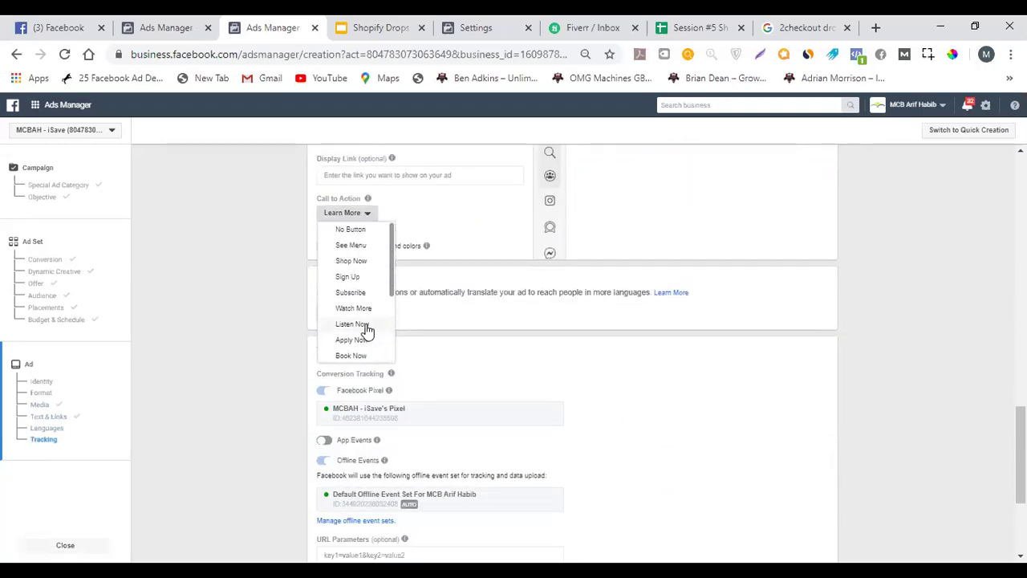
pyautogui.click(372, 277)
pyautogui.scroll(4, 250, 373)
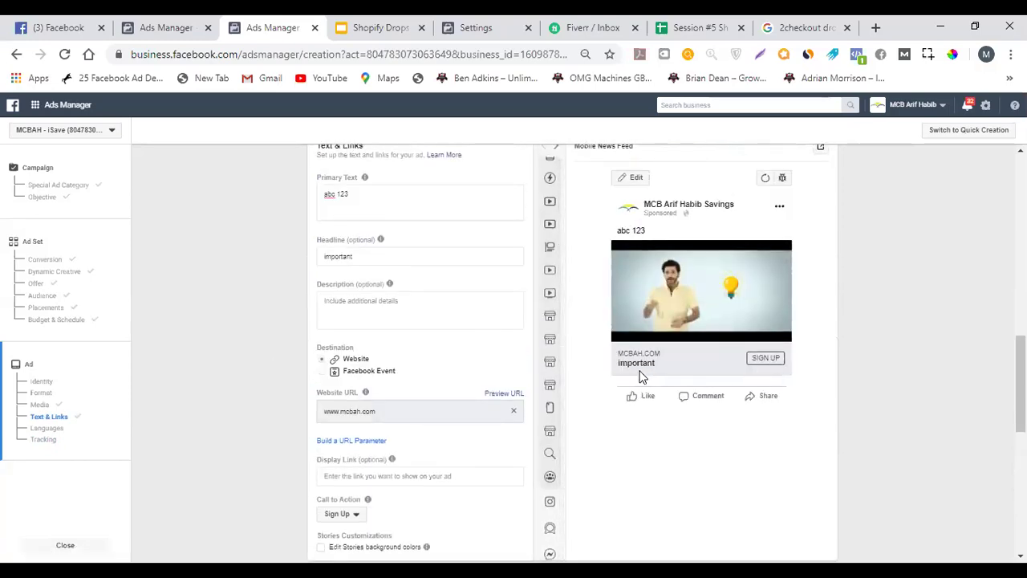
# Enter "this is very important msg" as the ad's description.
pyautogui.click(413, 298)
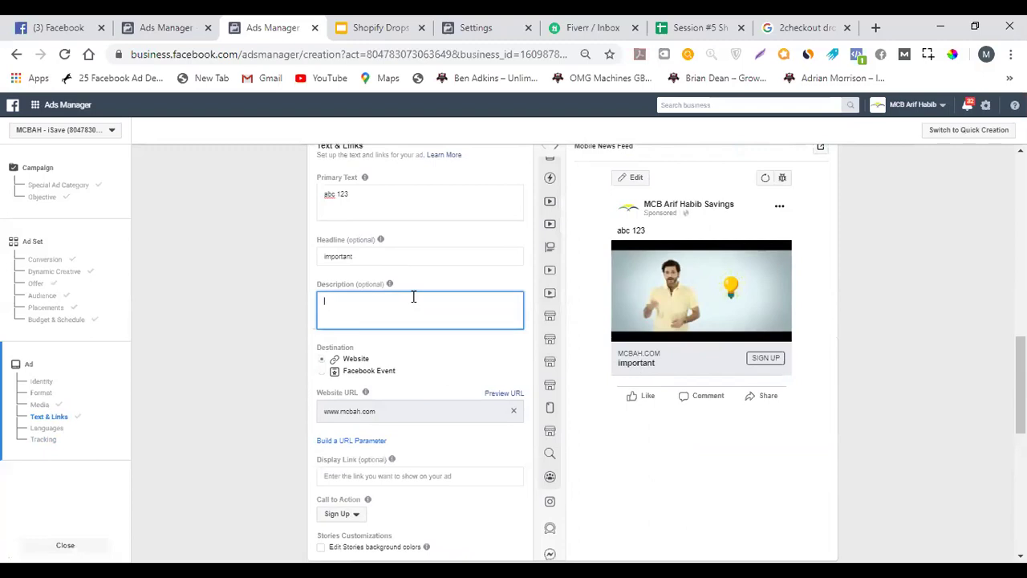
pyautogui.write('this is very important msg')
pyautogui.click(602, 367)
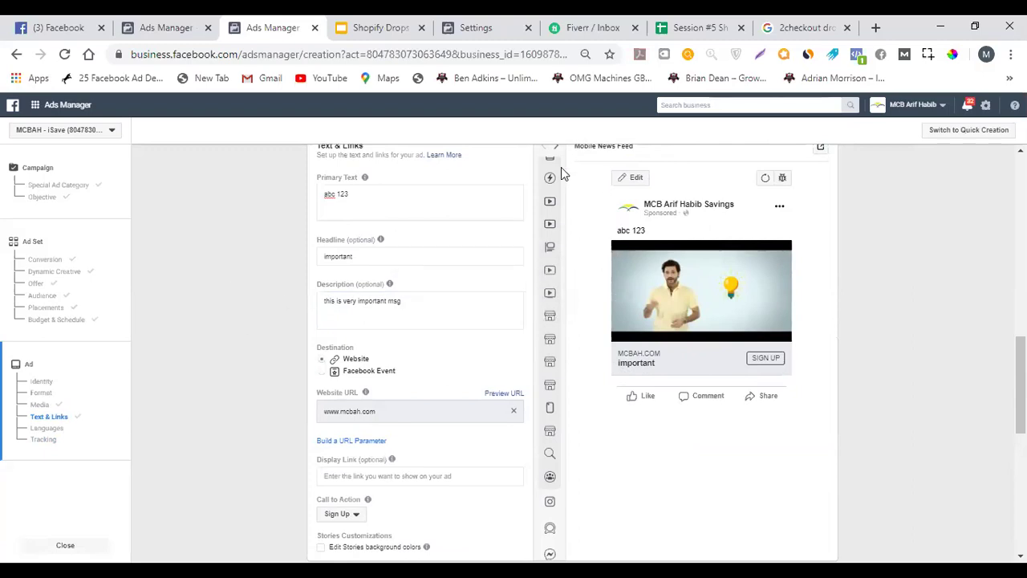
# Preview the ad in the Desktop News Feed, Desktop Right Column and Facebook Stories placements.
pyautogui.moveTo(554, 240)
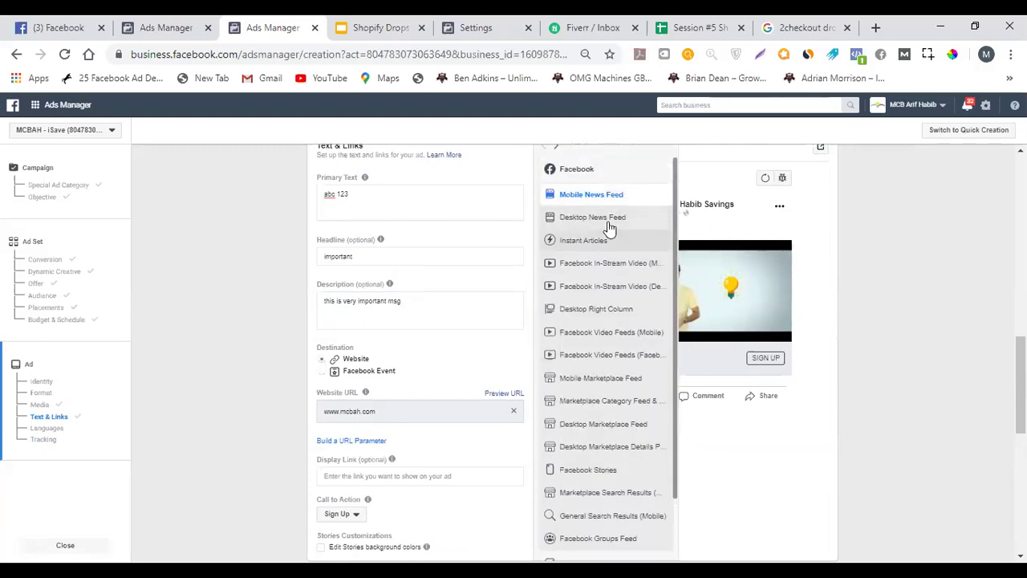
pyautogui.click(619, 229)
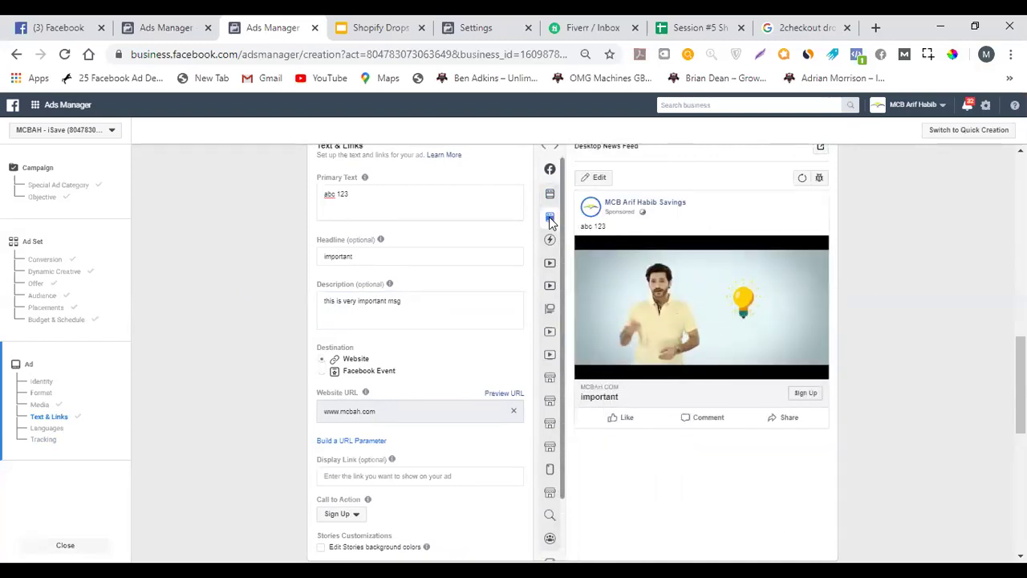
pyautogui.moveTo(551, 223)
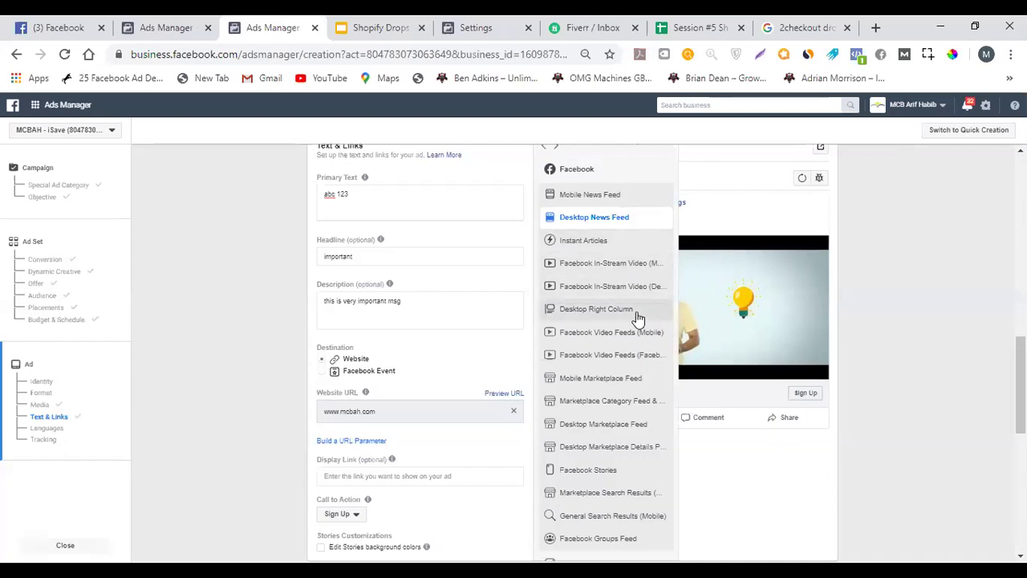
pyautogui.click(637, 313)
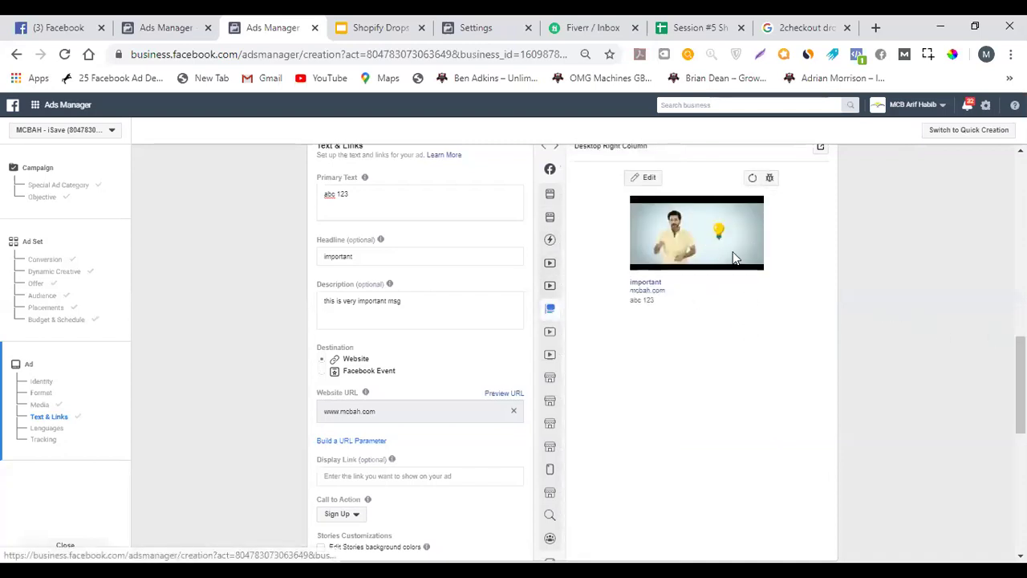
pyautogui.moveTo(550, 325)
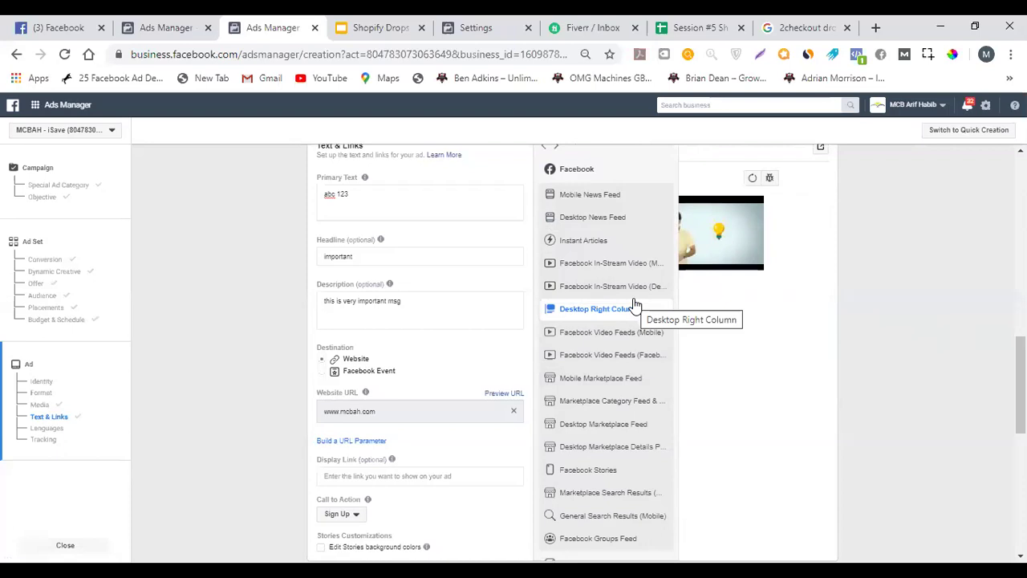
pyautogui.click(634, 470)
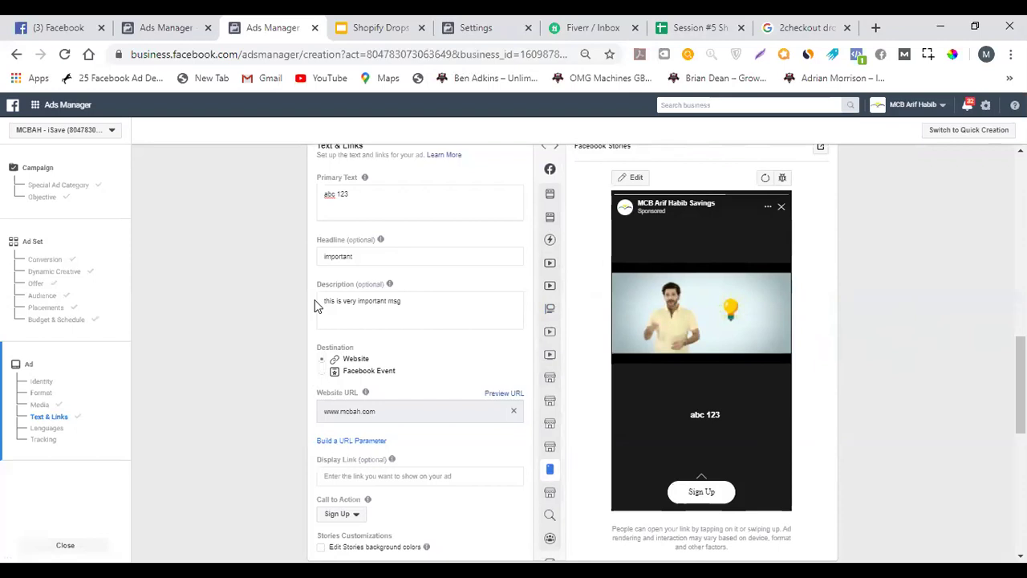
# Close the ad creation form and switch to the Shopify Dropshipping presentation in Google Slides.
pyautogui.click(89, 544)
pyautogui.click(609, 285)
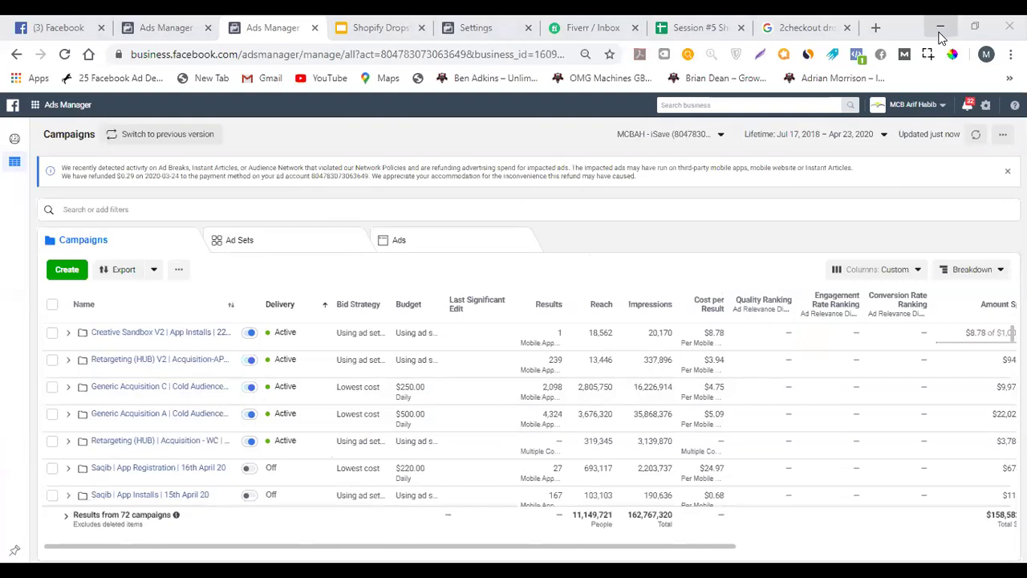
pyautogui.click(377, 27)
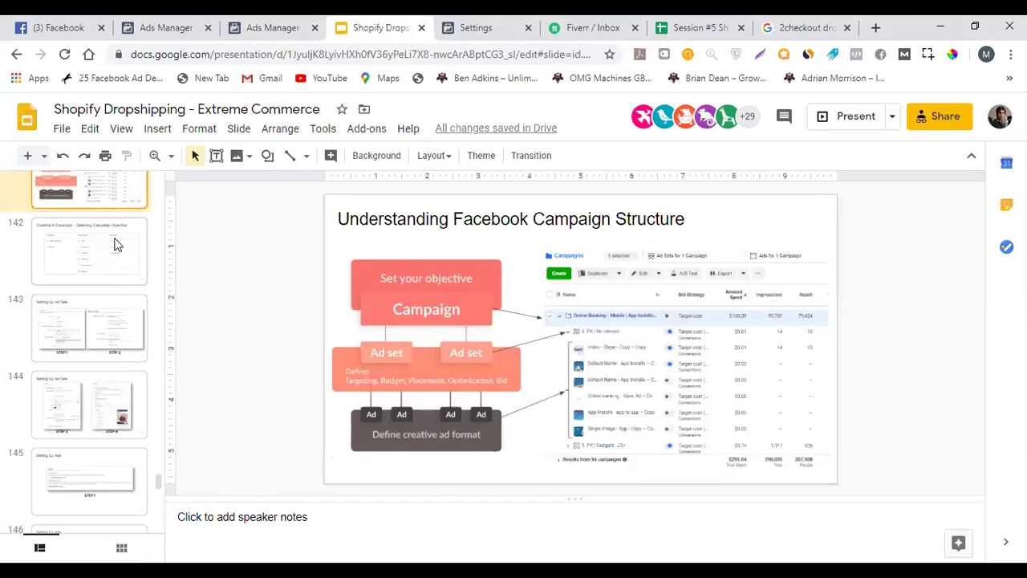
# Review the slides on setting up ad sets and setting up ads, ending on slide 147.
pyautogui.click(100, 337)
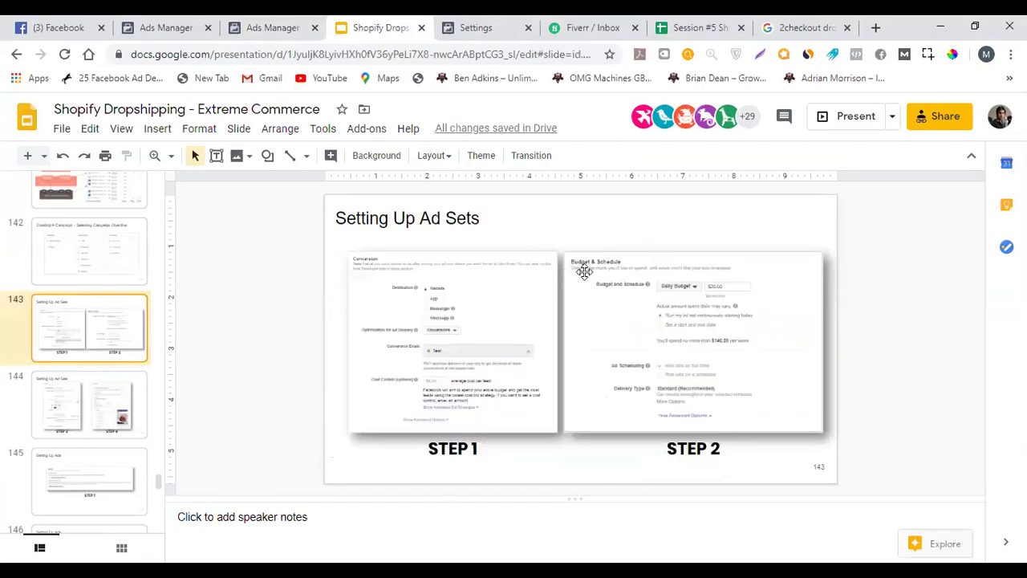
pyautogui.click(74, 408)
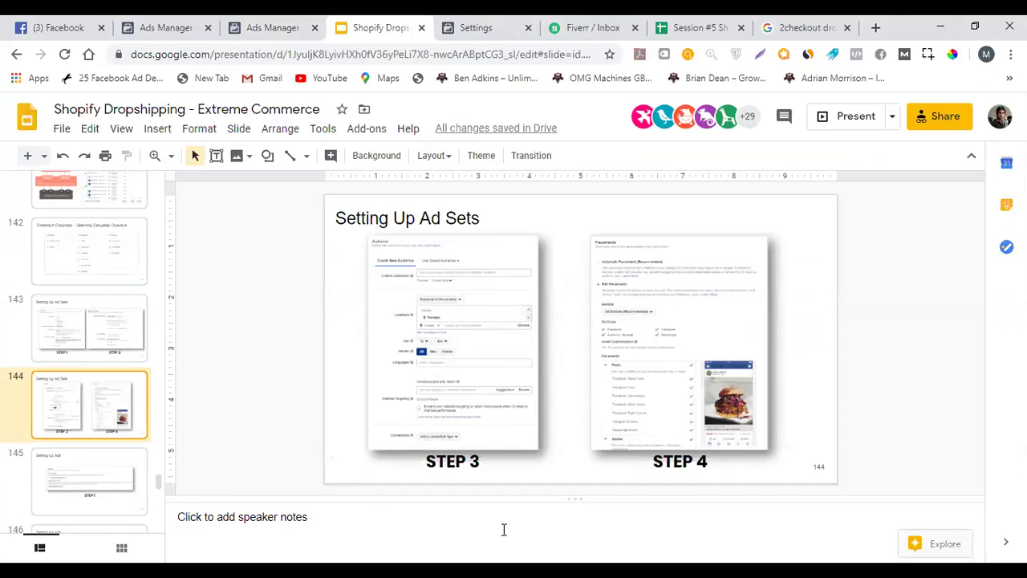
pyautogui.press('Down')
pyautogui.scroll(-2, 103, 366)
pyautogui.press('Down')
pyautogui.click(107, 418)
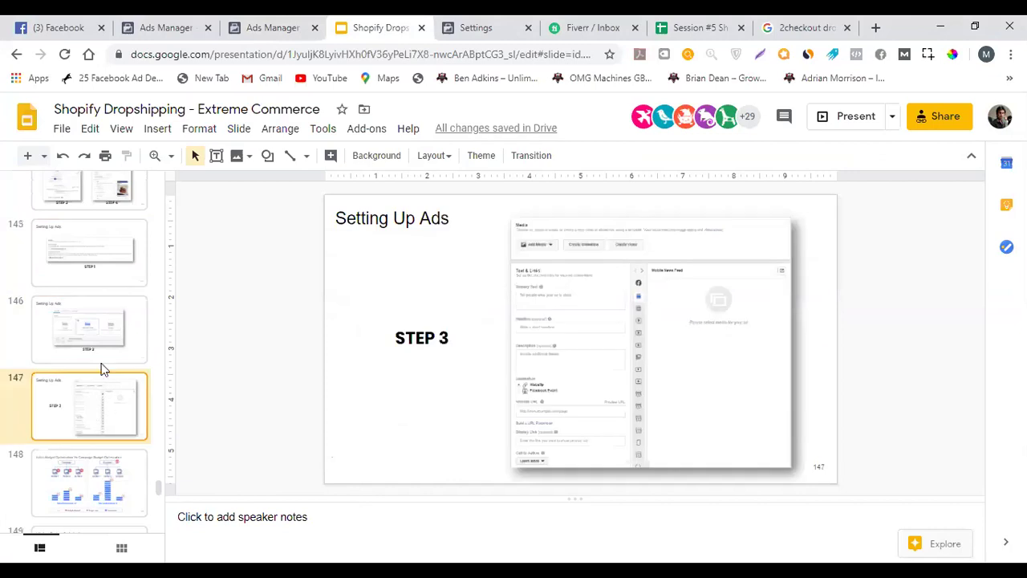
# Open slide 148 comparing ad set and campaign budget optimization, glance at the Ads Manager campaign list, and present the slide full screen.
pyautogui.scroll(-2, 101, 369)
pyautogui.click(95, 347)
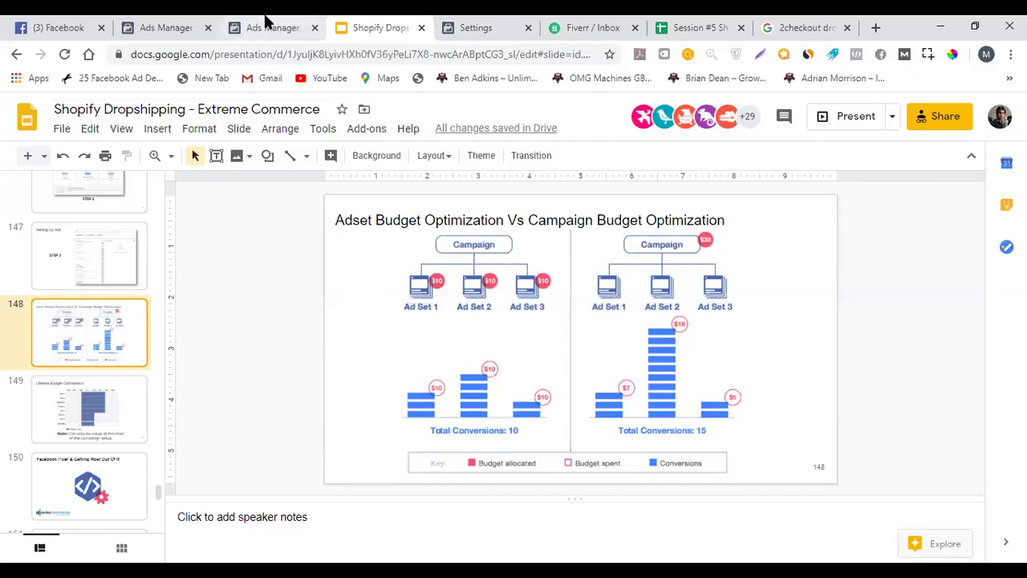
pyautogui.click(267, 21)
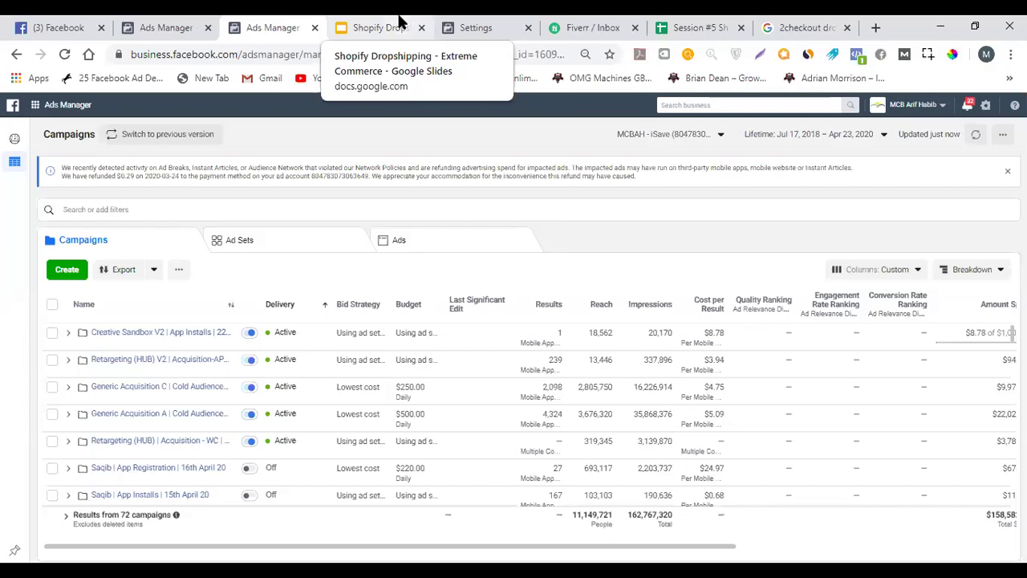
pyautogui.click(400, 22)
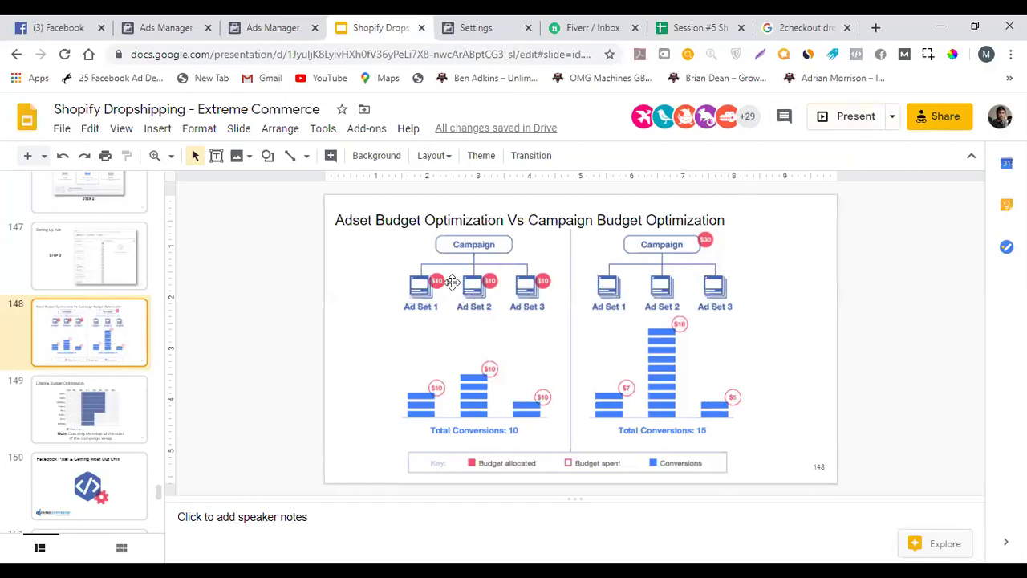
pyautogui.click(843, 120)
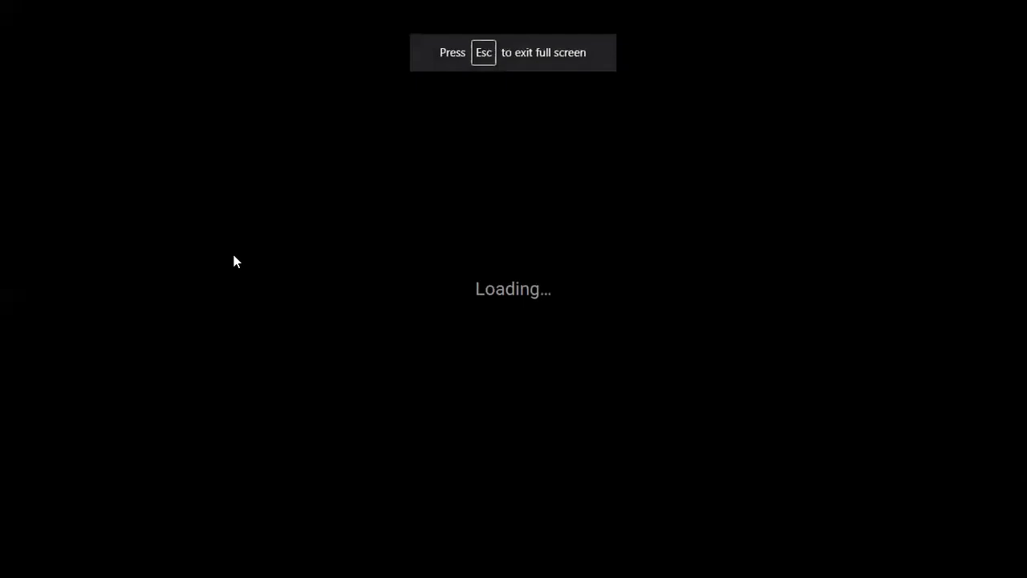
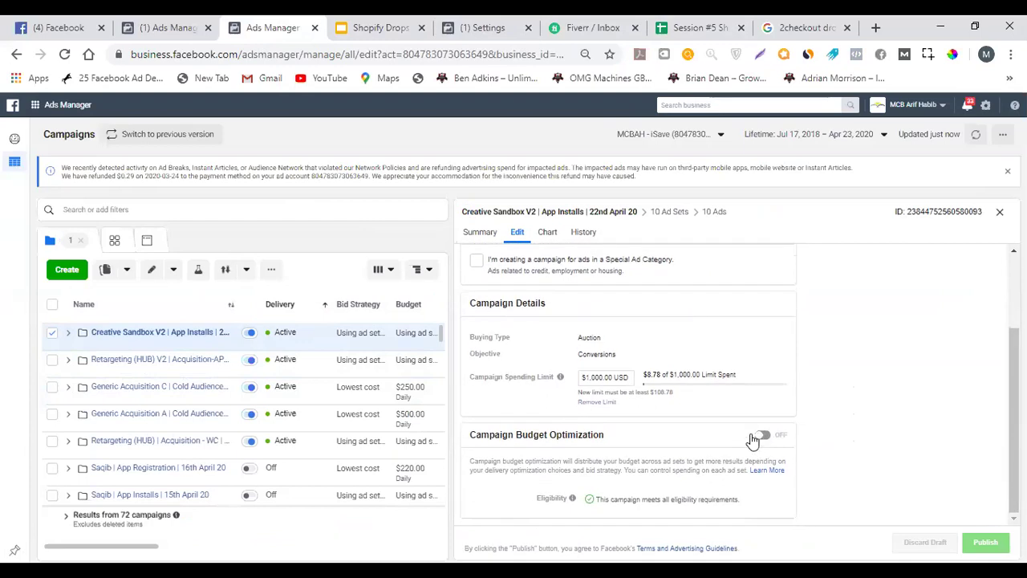
# Examine the Campaign Budget Optimization setting of the Creative Sandbox V2 campaign in Ads Manager.
pyautogui.moveTo(485, 434); pyautogui.dragTo(603, 436)
pyautogui.click(707, 442)
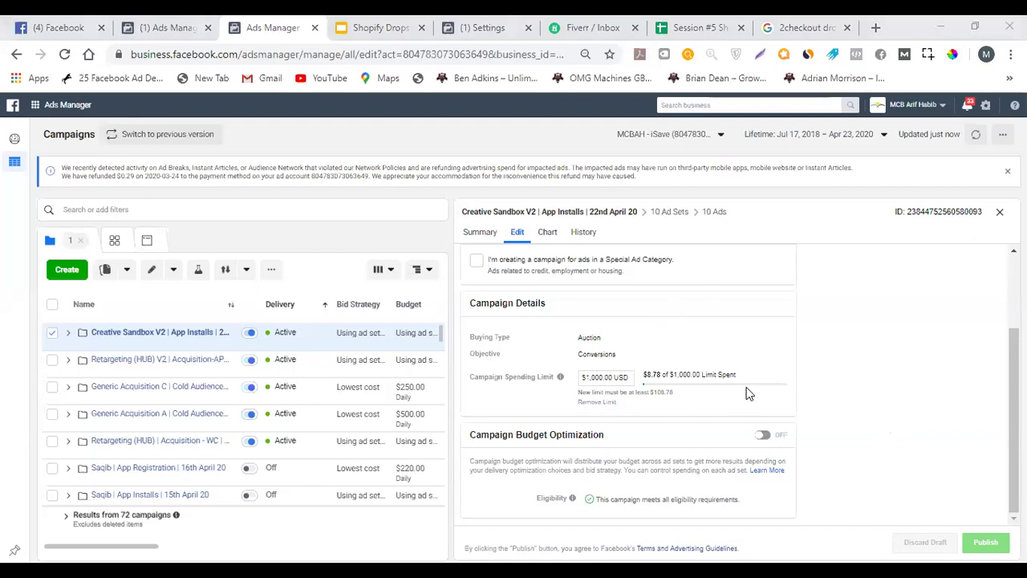
# Look over the Creative Sandbox V2 campaign's ad sets and open Investment | KLIRM - 25-45 J for editing.
pyautogui.click(115, 241)
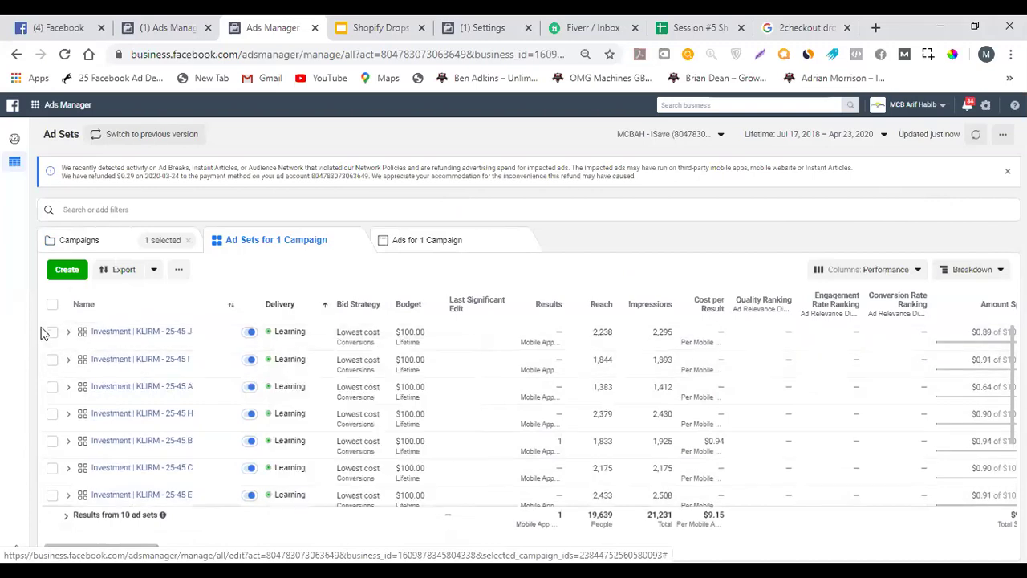
pyautogui.scroll(-2, 337, 421)
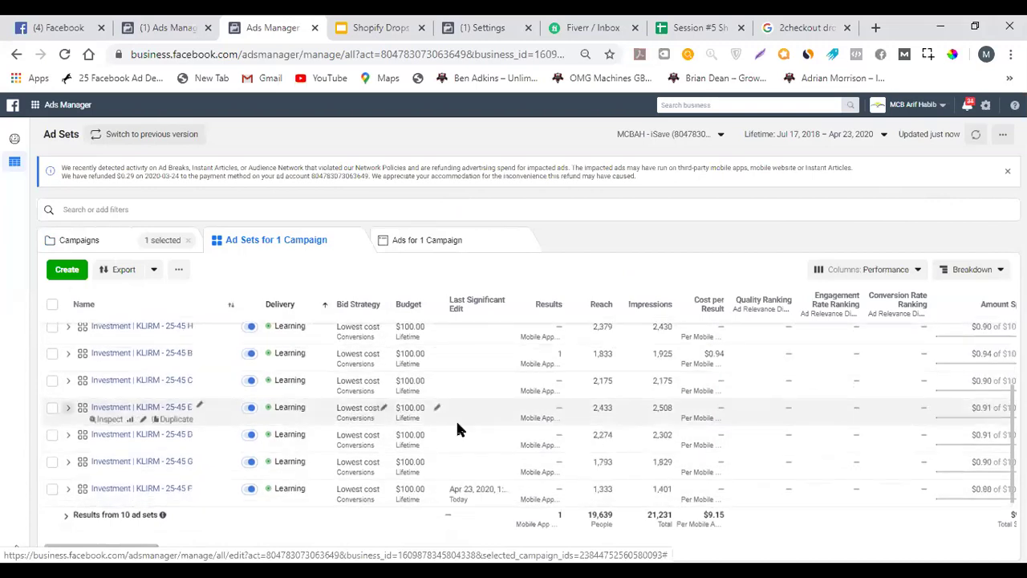
pyautogui.scroll(2, 457, 429)
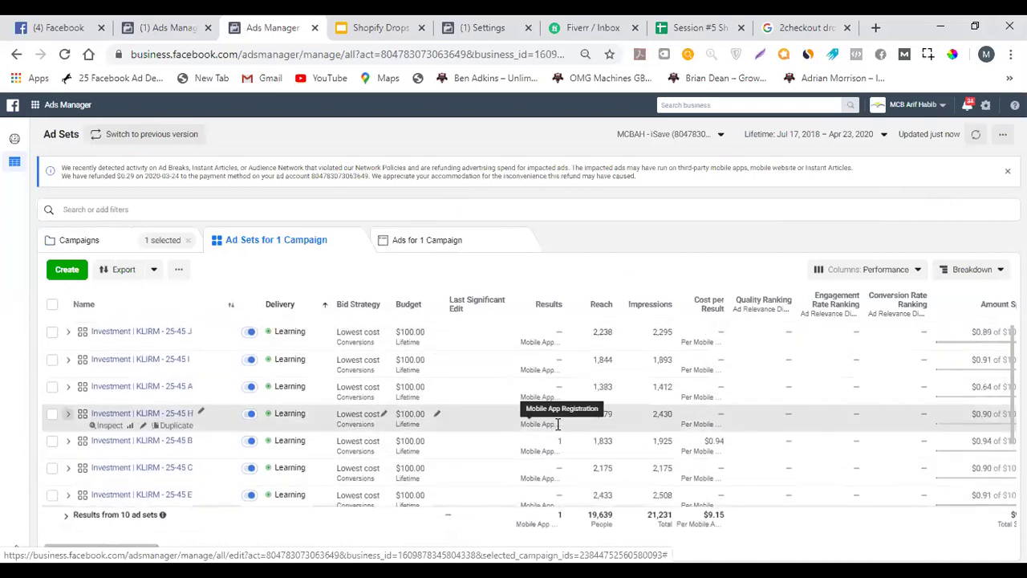
pyautogui.click(51, 307)
pyautogui.click(51, 307)
pyautogui.click(202, 273)
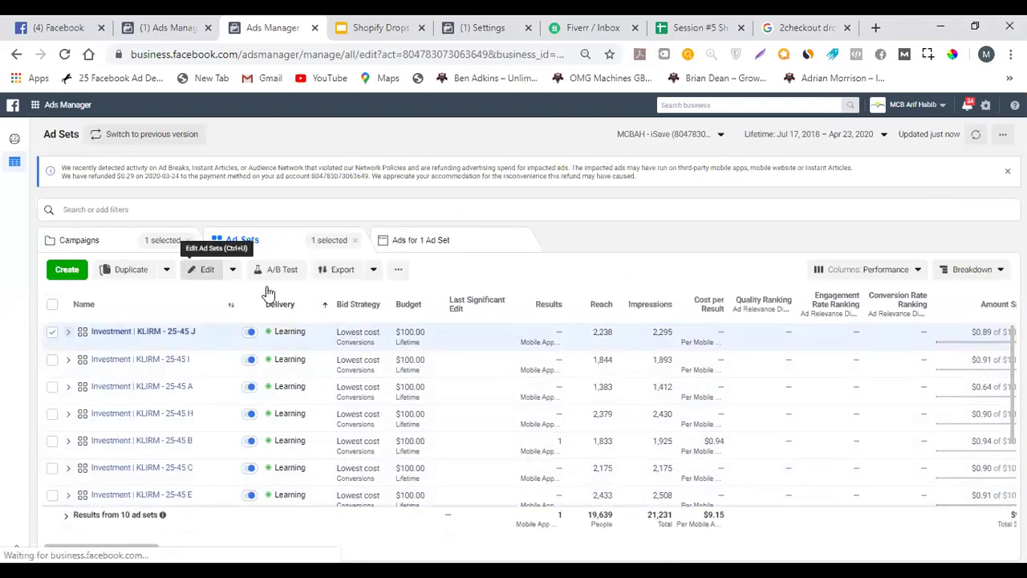
# Review ad set J's audience, placements, and optimization and delivery settings, ending on its lifetime budget under Budget & Schedule.
pyautogui.scroll(-2, 738, 339)
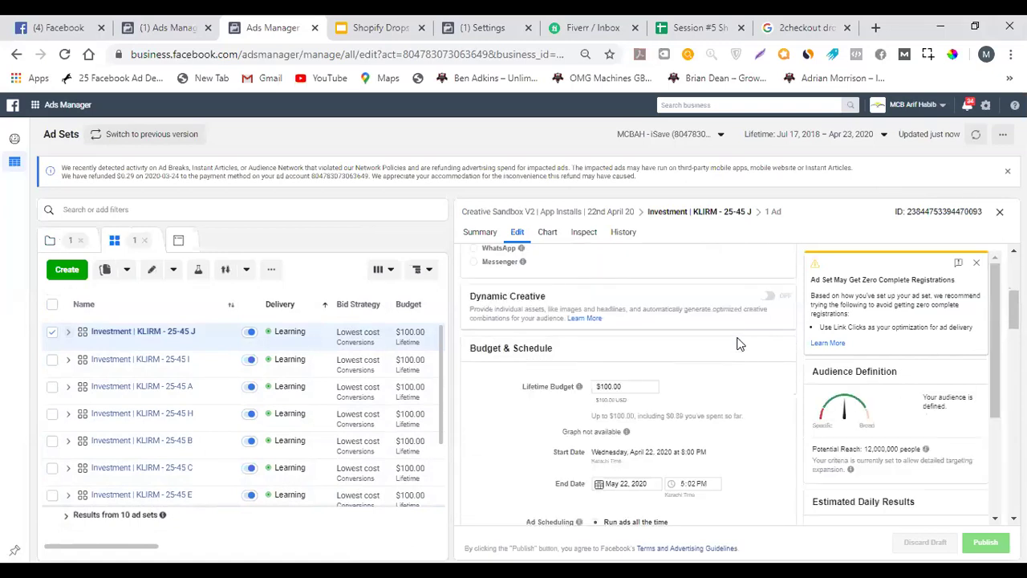
pyautogui.scroll(-6, 744, 363)
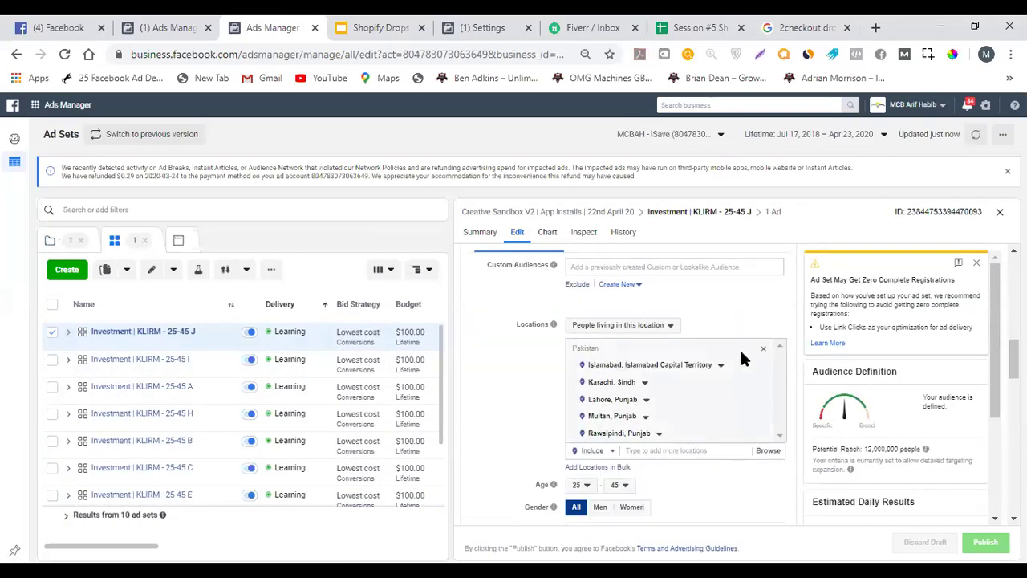
pyautogui.scroll(-6, 742, 351)
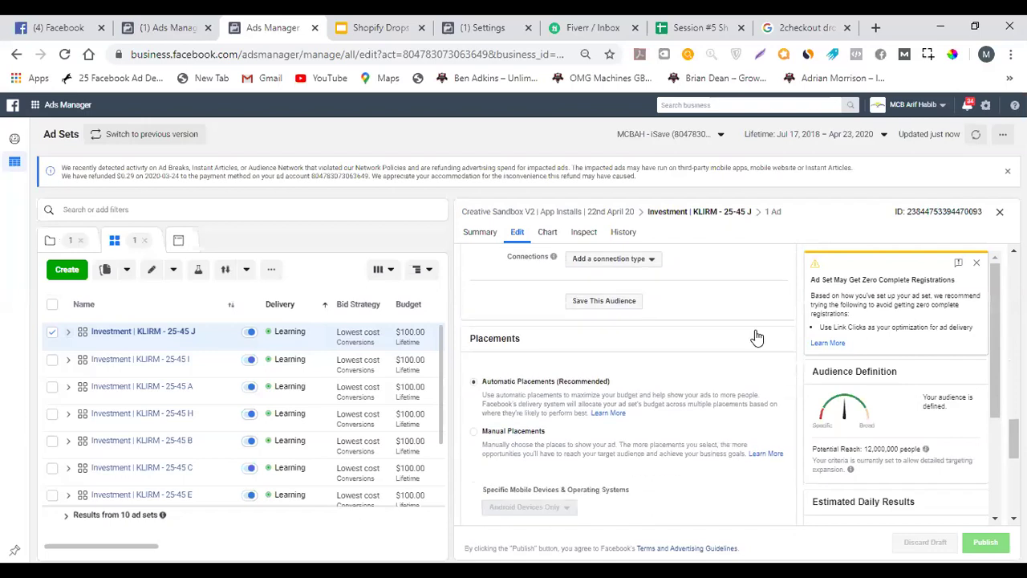
pyautogui.click(977, 262)
pyautogui.scroll(-5, 676, 344)
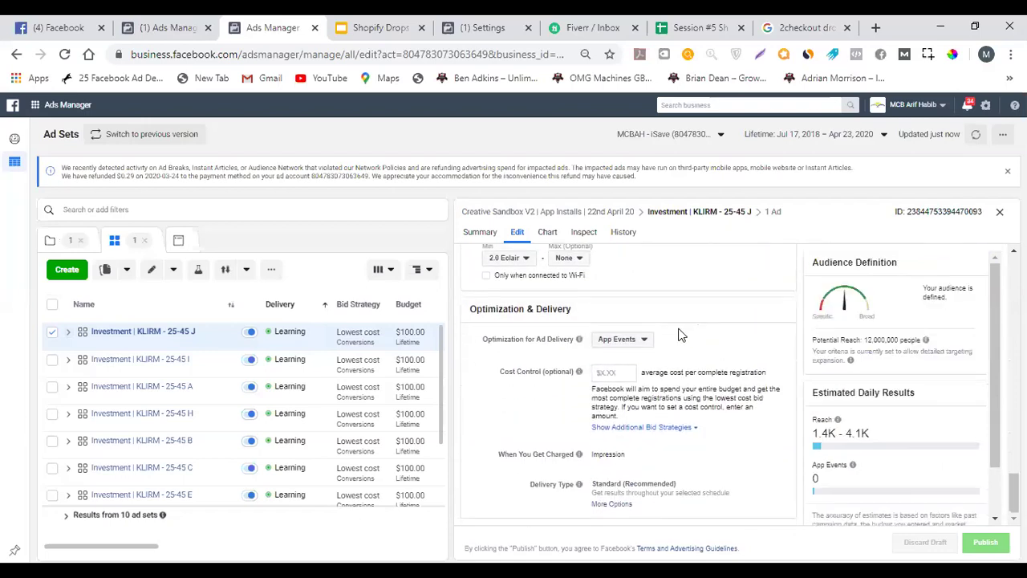
pyautogui.scroll(3, 692, 372)
pyautogui.scroll(-3, 692, 372)
pyautogui.scroll(5, 698, 377)
pyautogui.scroll(8, 699, 378)
pyautogui.scroll(-3, 699, 378)
pyautogui.scroll(1, 642, 323)
pyautogui.scroll(1, 642, 322)
pyautogui.doubleClick(630, 324)
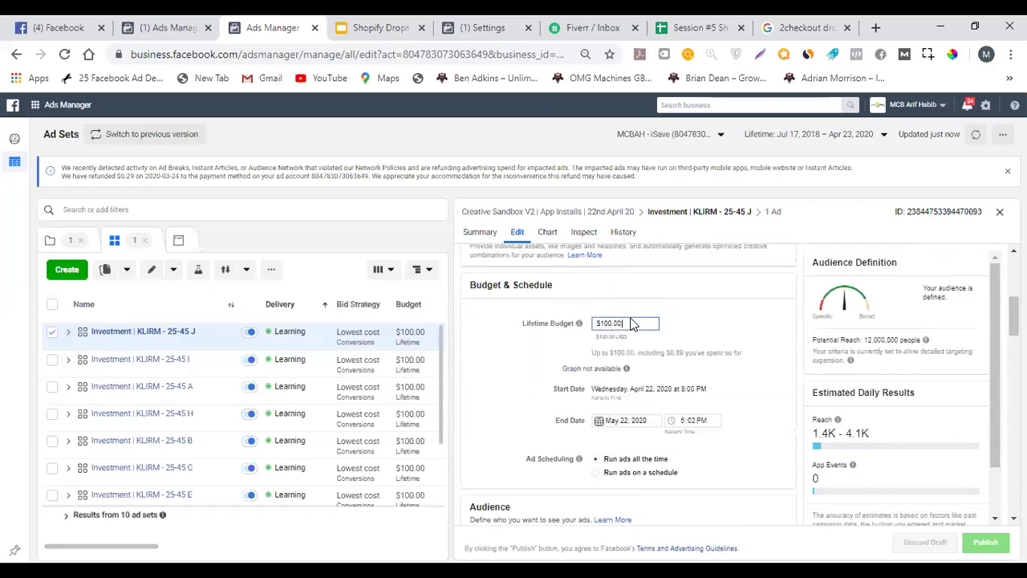
# Compare the lifetime budgets of several other KLIRM ad sets, including A, C and E, return to J, and close the editor.
pyautogui.click(416, 363)
pyautogui.click(416, 418)
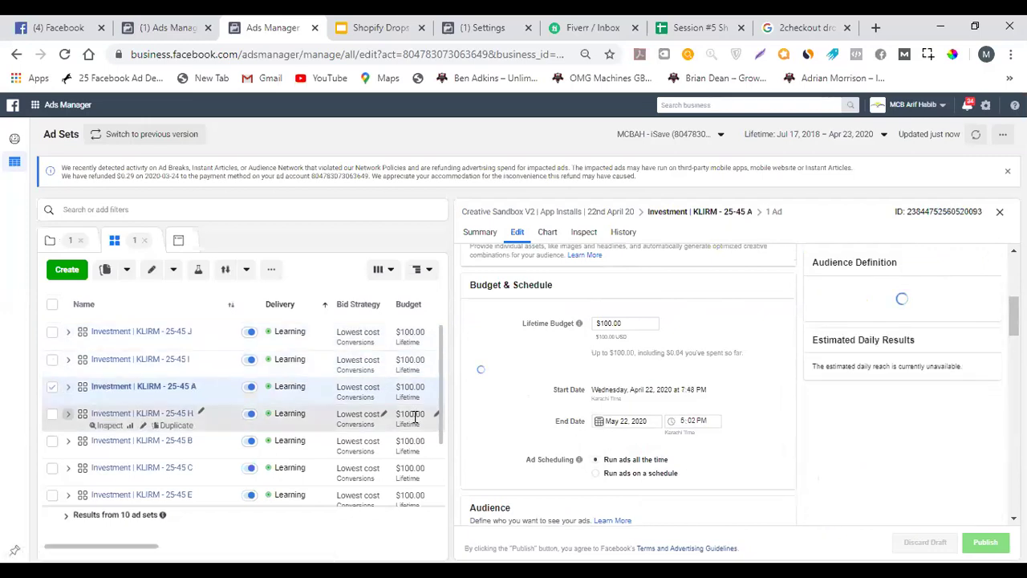
pyautogui.click(390, 473)
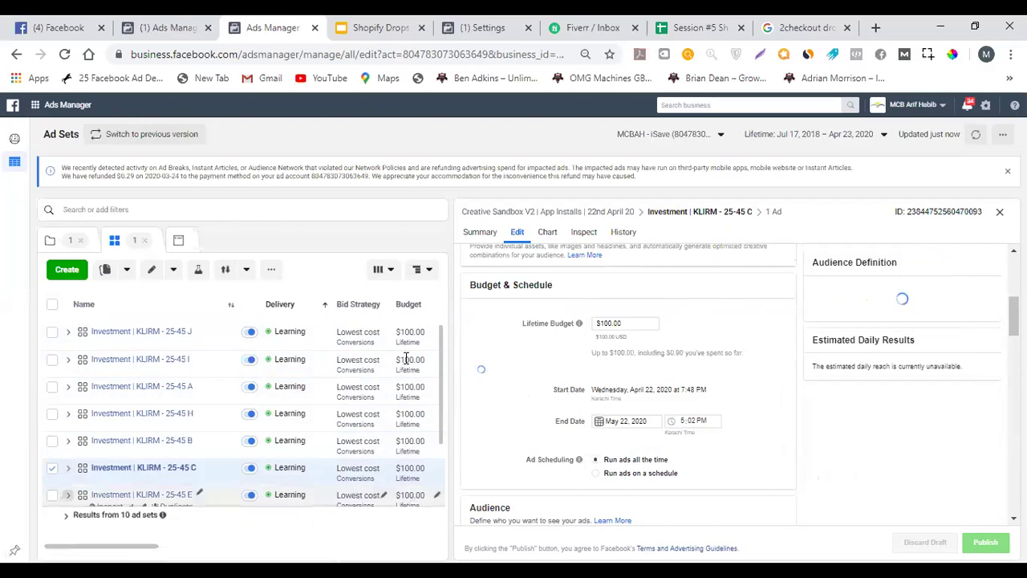
pyautogui.click(410, 496)
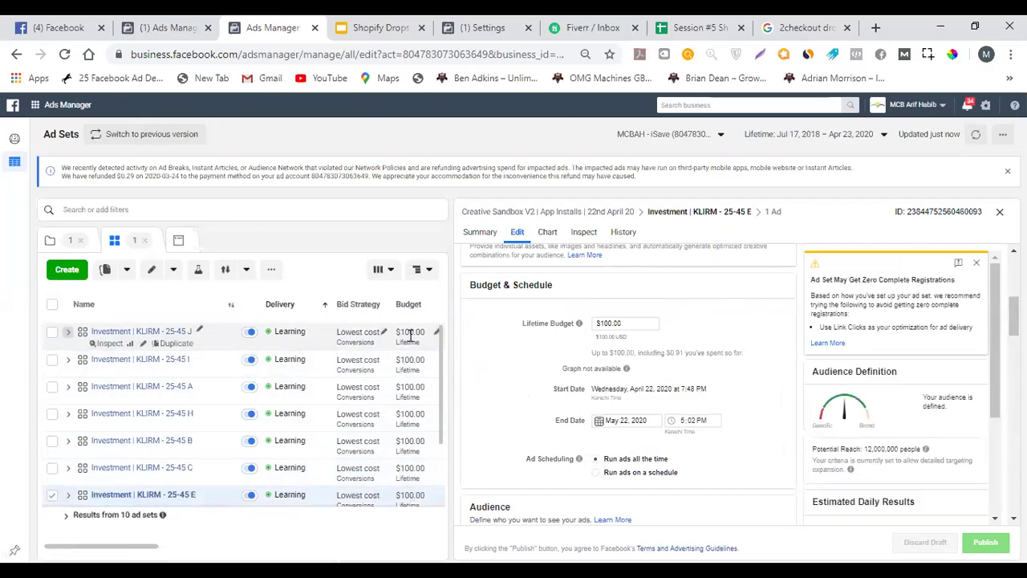
pyautogui.click(410, 335)
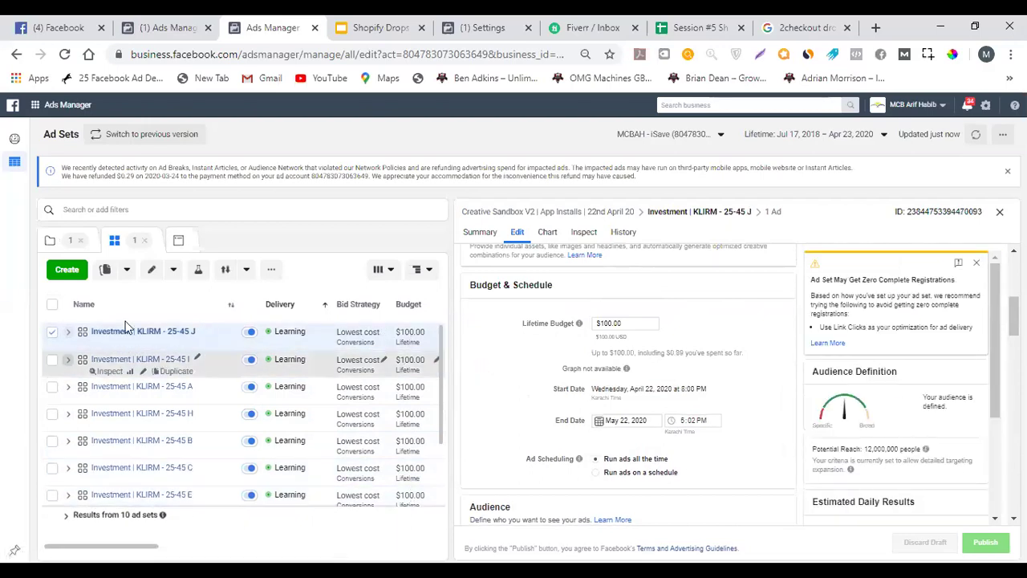
pyautogui.click(1000, 211)
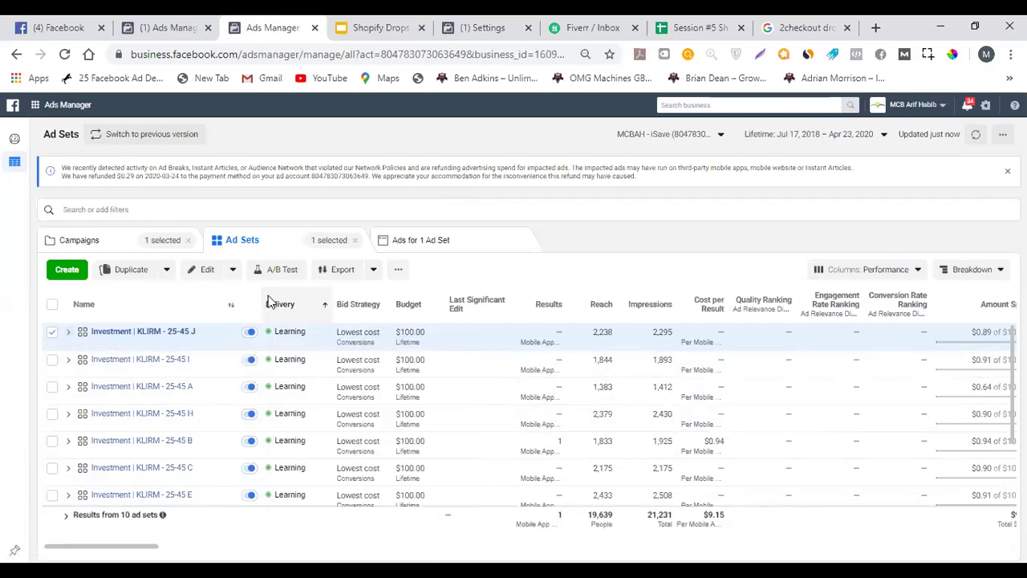
# Highlight the bid strategy of ad sets J and I in the ad set list.
pyautogui.tripleClick(357, 334)
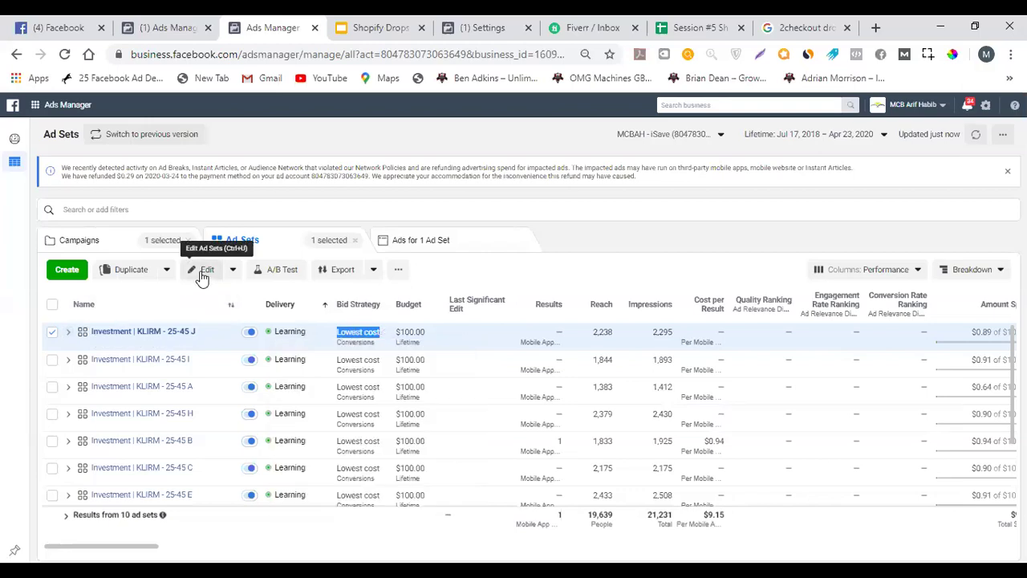
pyautogui.click(360, 359)
pyautogui.tripleClick(359, 359)
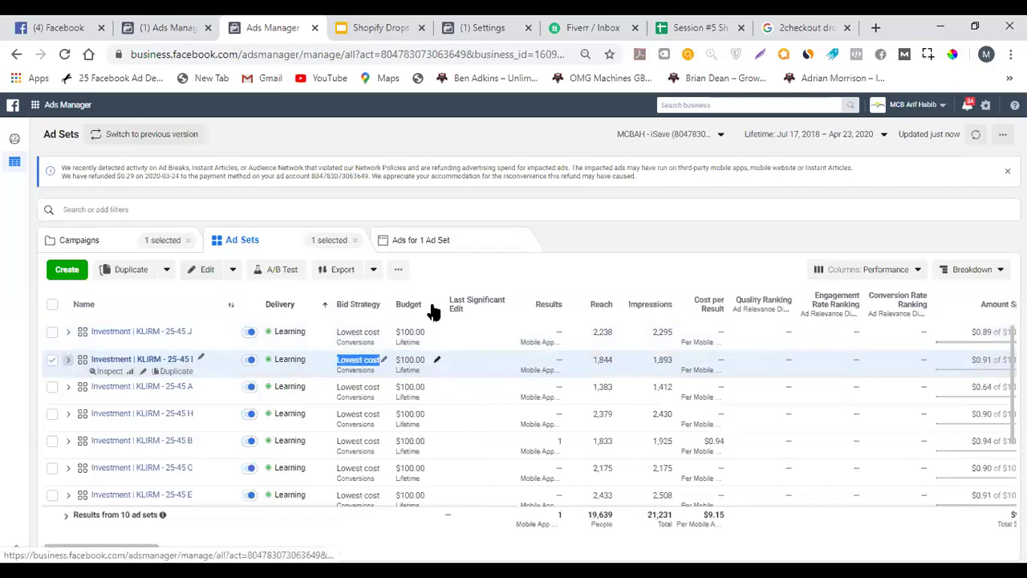
# Try a lifetime budget of 500 on ad set I and 250 on ad set A, cancelling both edits.
pyautogui.click(438, 361)
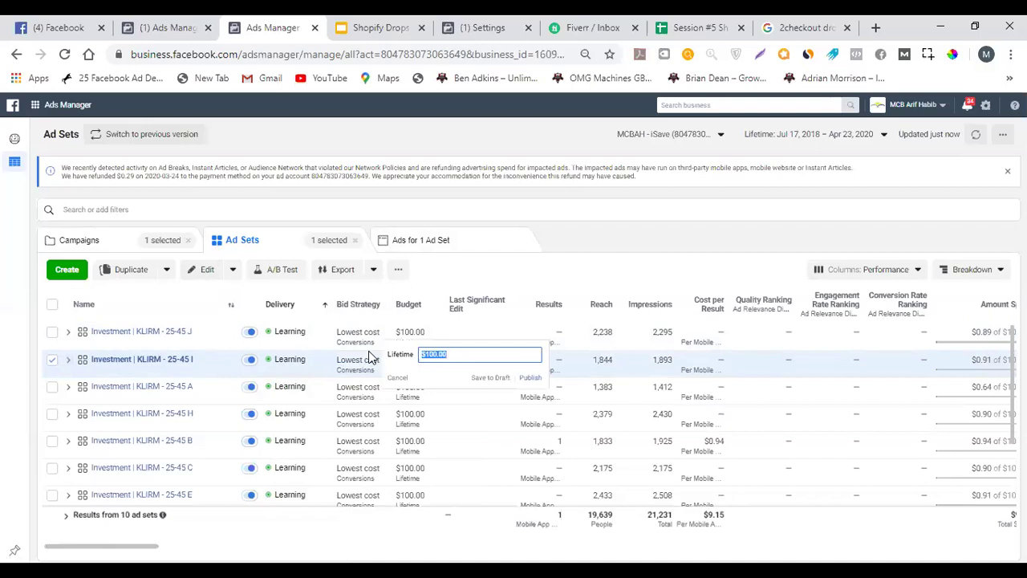
pyautogui.write('500')
pyautogui.click(400, 378)
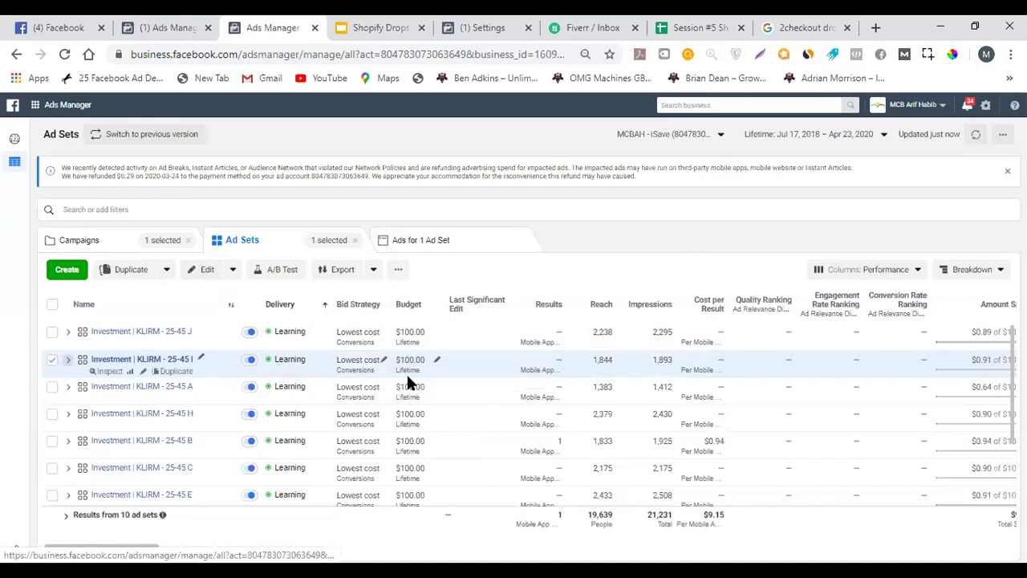
pyautogui.click(436, 387)
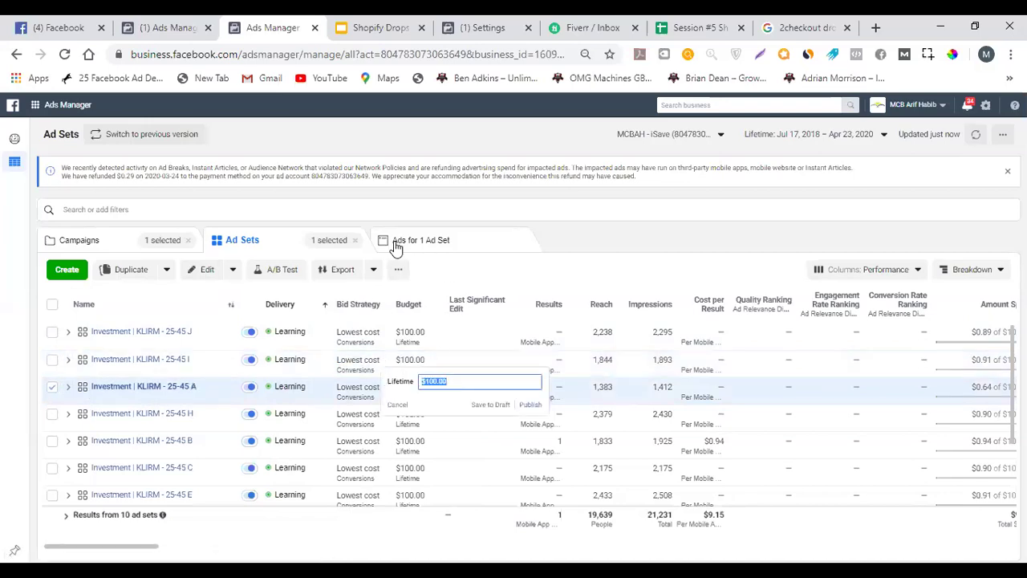
pyautogui.write('250')
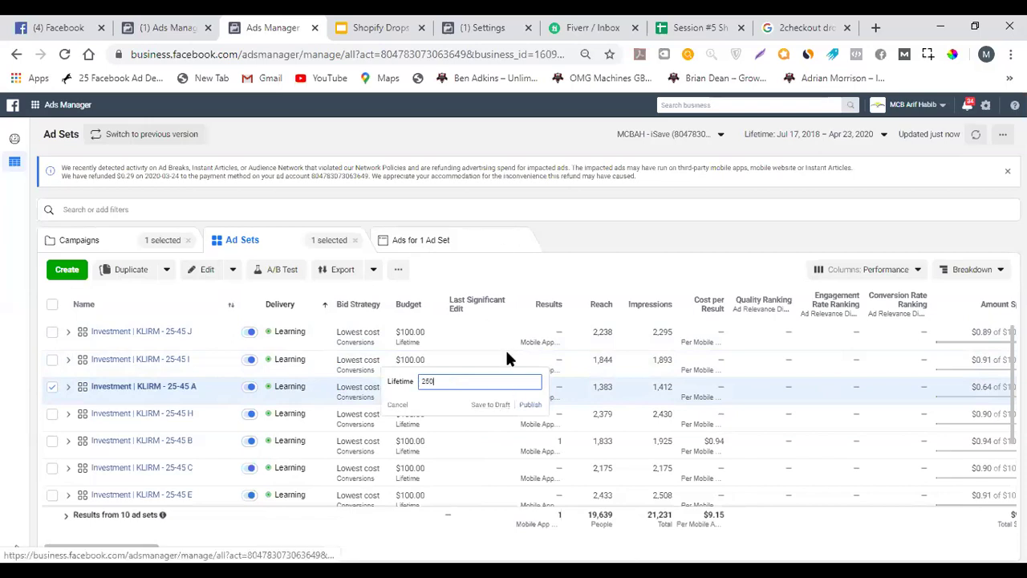
pyautogui.click(398, 405)
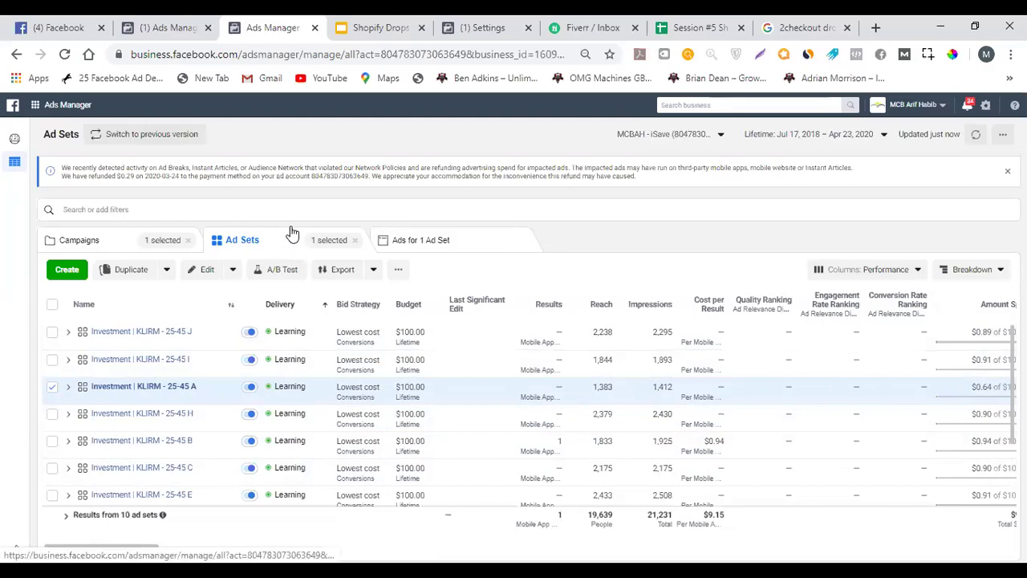
# Check the ad set of the iSave for Education | Event | 20th Jul'18 campaign and return to the campaign list.
pyautogui.click(122, 239)
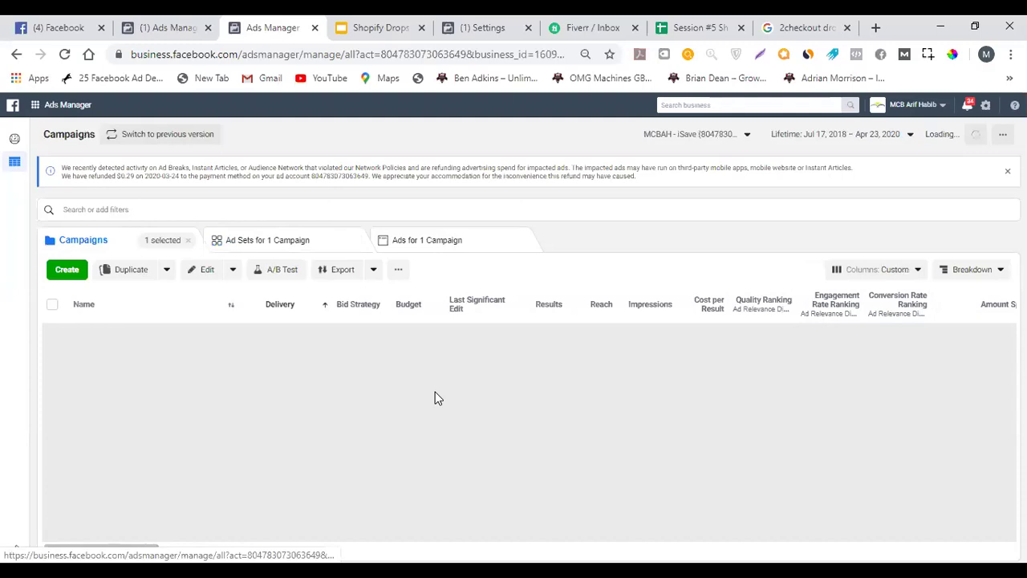
pyautogui.scroll(-10, 438, 392)
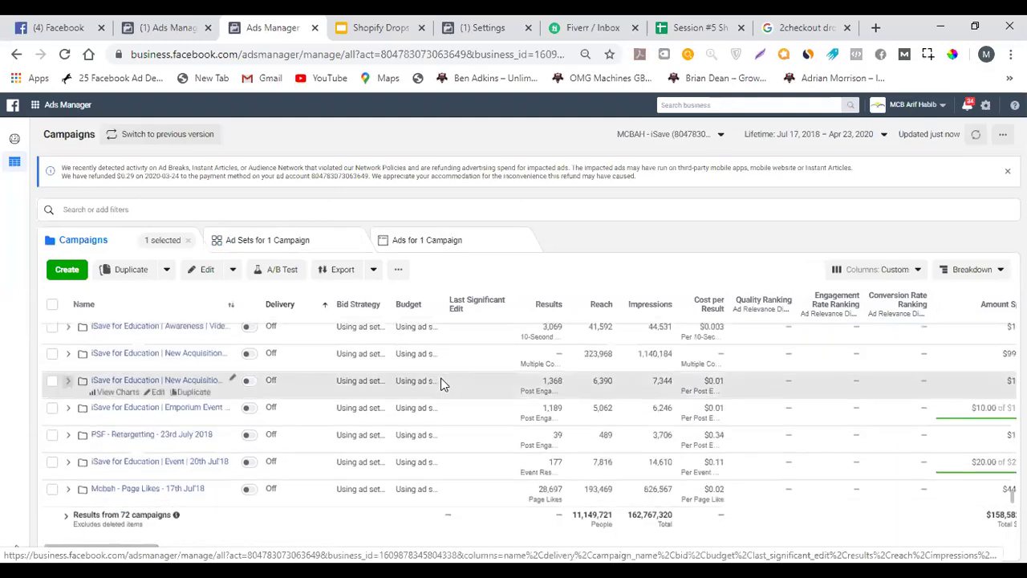
pyautogui.click(311, 463)
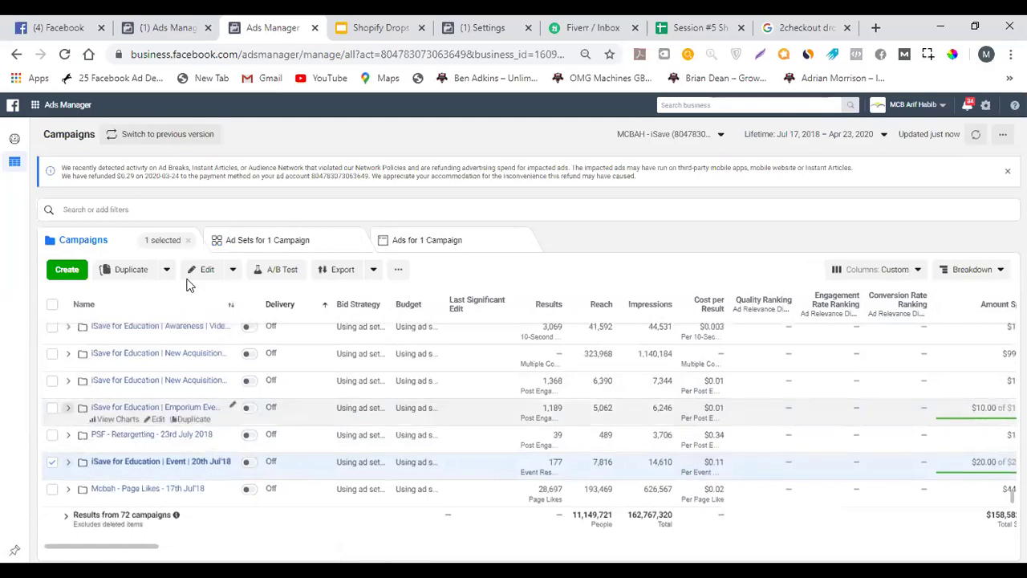
pyautogui.click(248, 239)
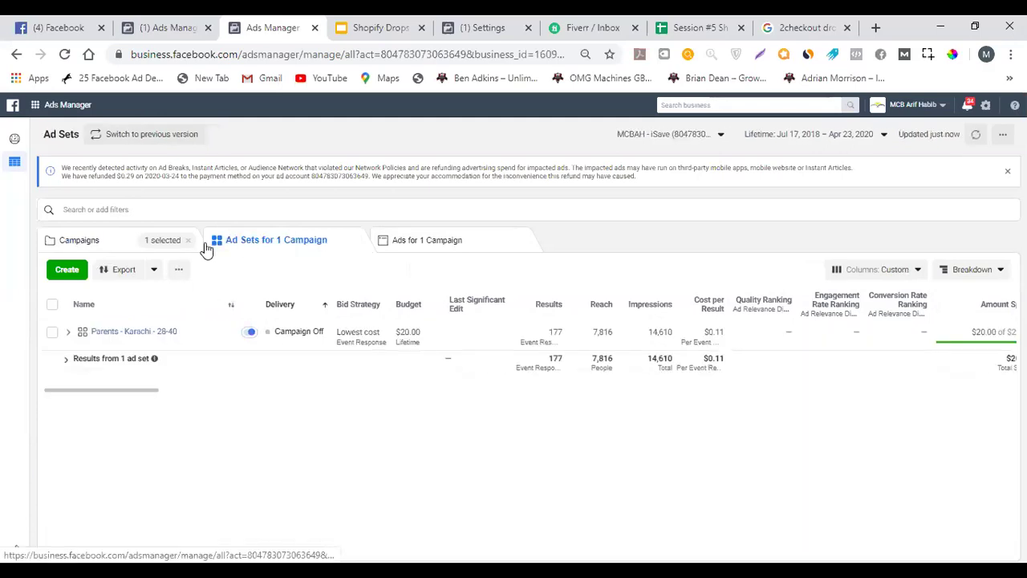
pyautogui.hotkey('alt', 'Left')
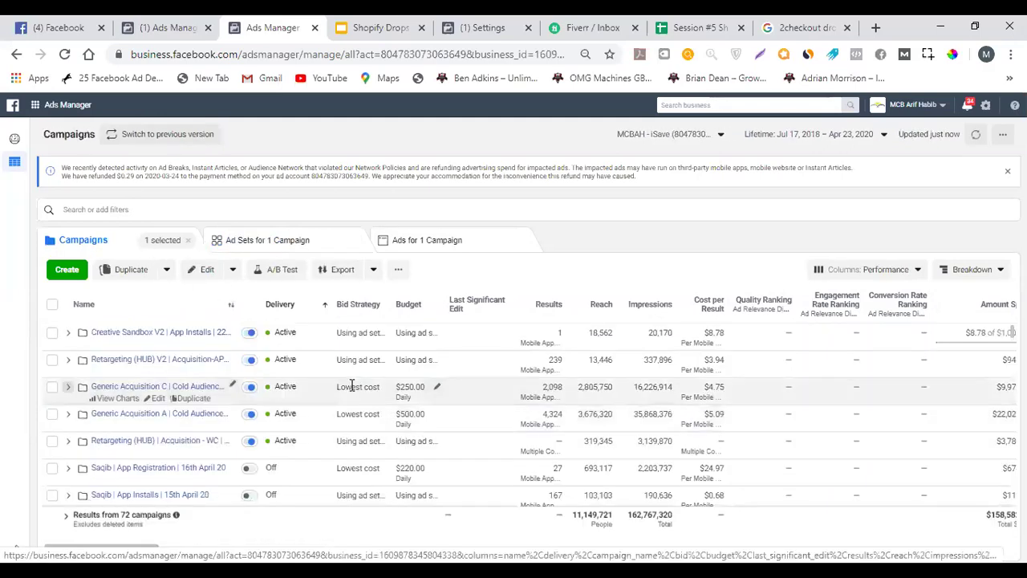
# Apply the Creative Testing Col column preset and open the ad sets of the iSave for Education | New Acquisitions | WC | 27th July 2018 campaign.
pyautogui.scroll(-5, 345, 397)
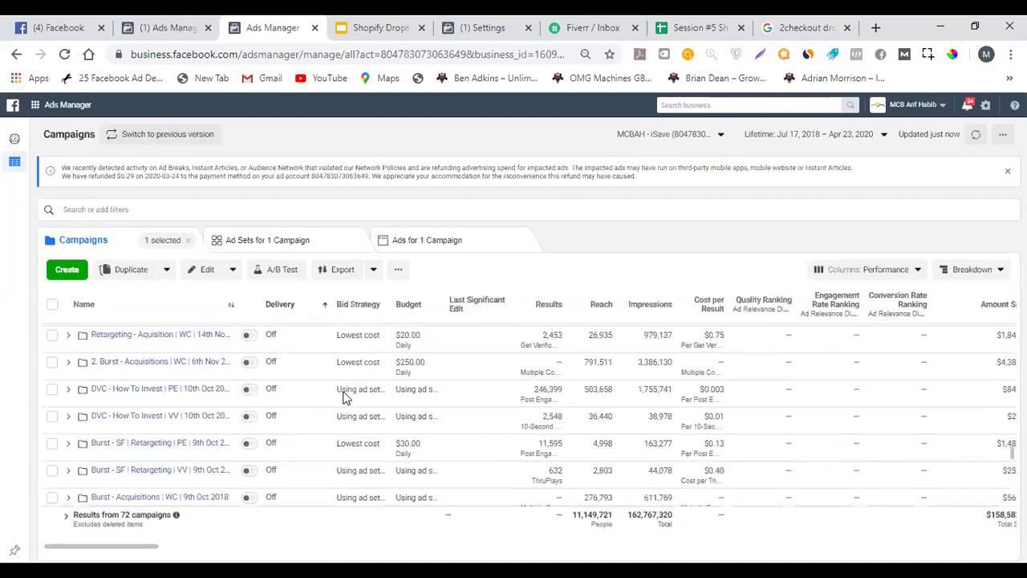
pyautogui.scroll(-5, 345, 385)
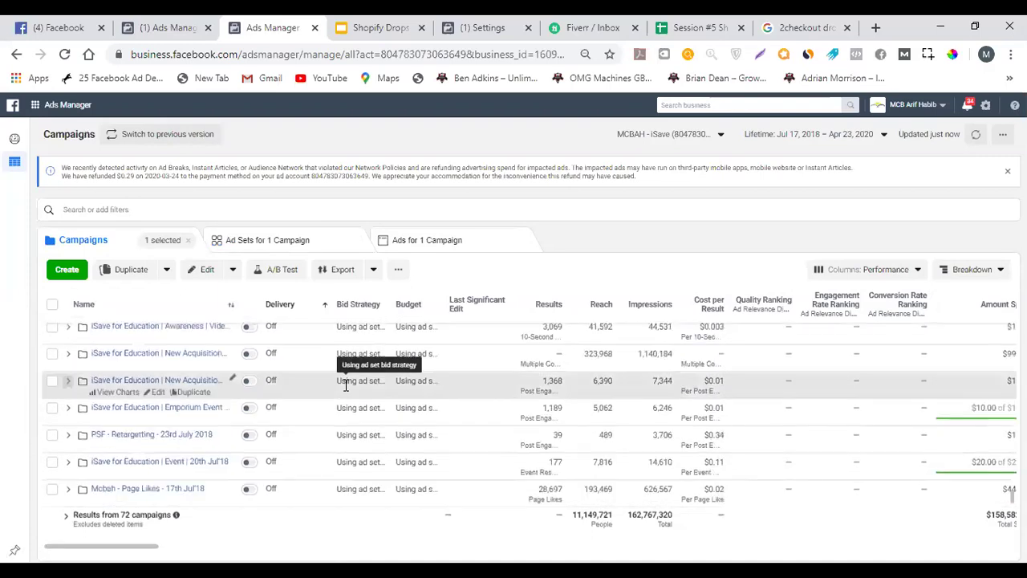
pyautogui.click(887, 269)
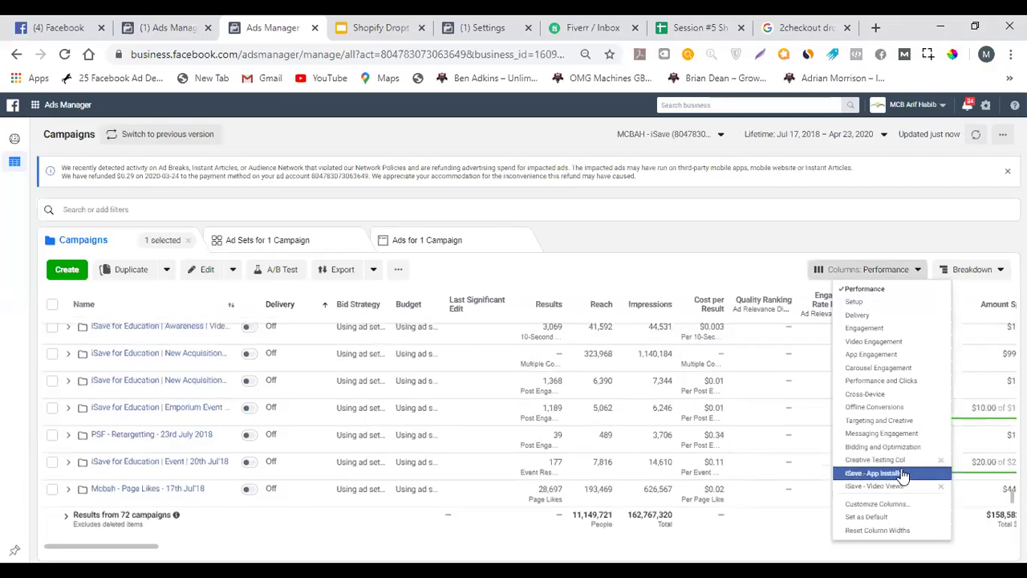
pyautogui.click(887, 460)
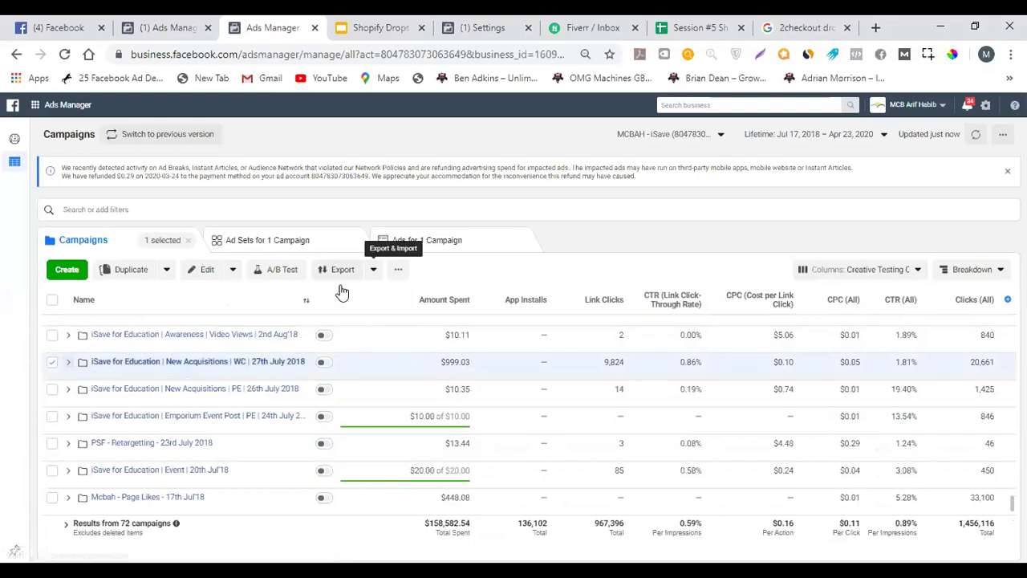
pyautogui.click(293, 251)
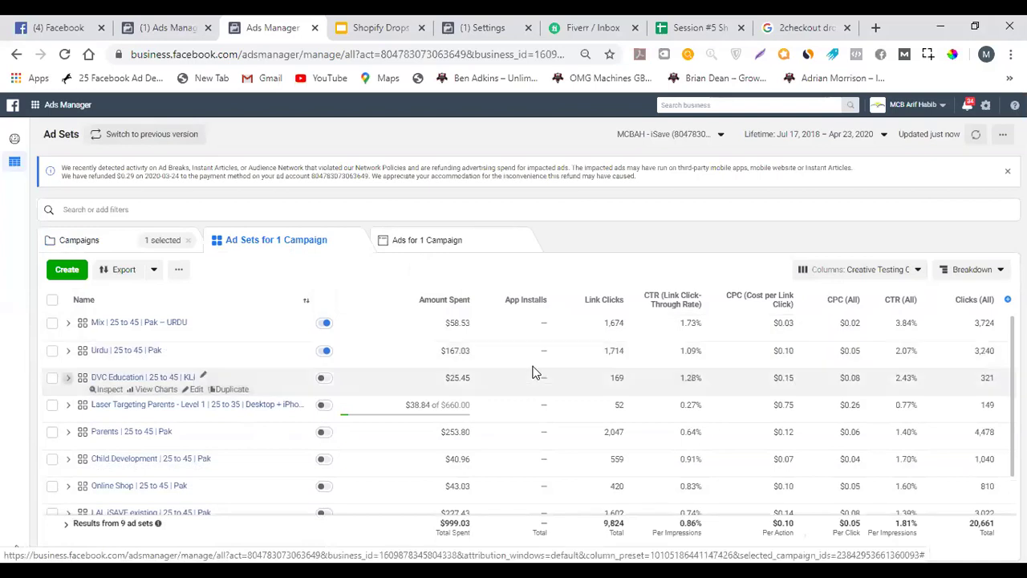
# Switch the ad set list to the Performance columns and examine each ad set's budget and results.
pyautogui.click(858, 269)
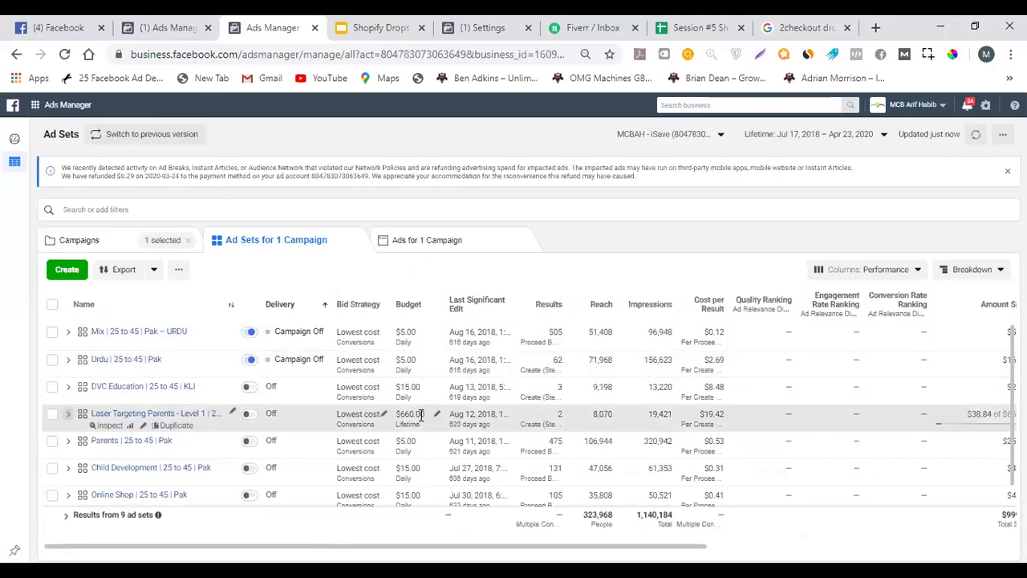
pyautogui.scroll(-1, 420, 414)
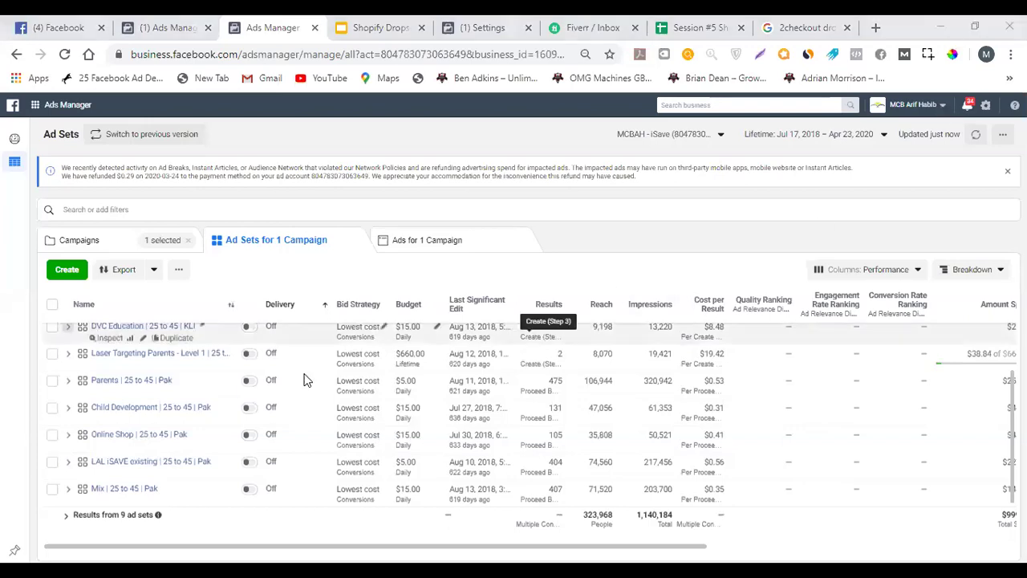
pyautogui.scroll(2, 339, 385)
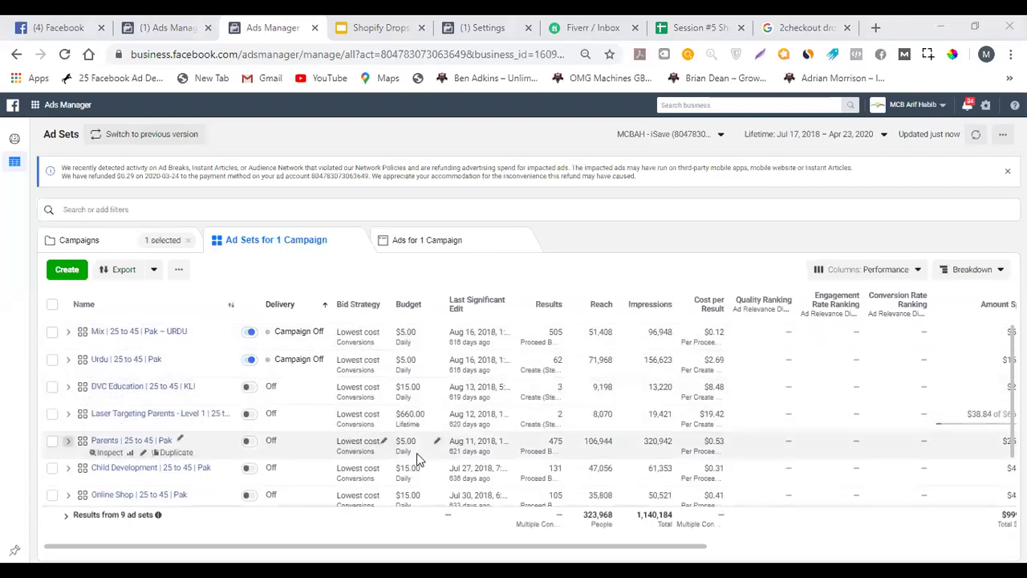
pyautogui.scroll(-2, 416, 444)
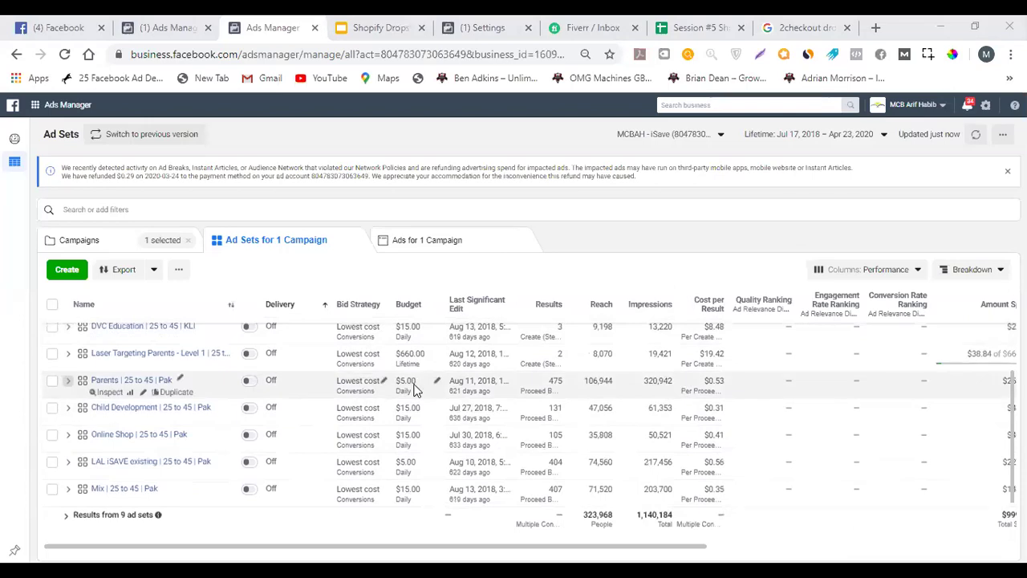
# Check the ads inside the Mix | 25 to 45 | Pak – URDU and DVC Education | 25 to 45 | KLI ad sets, returning to the ad sets.
pyautogui.scroll(2, 409, 379)
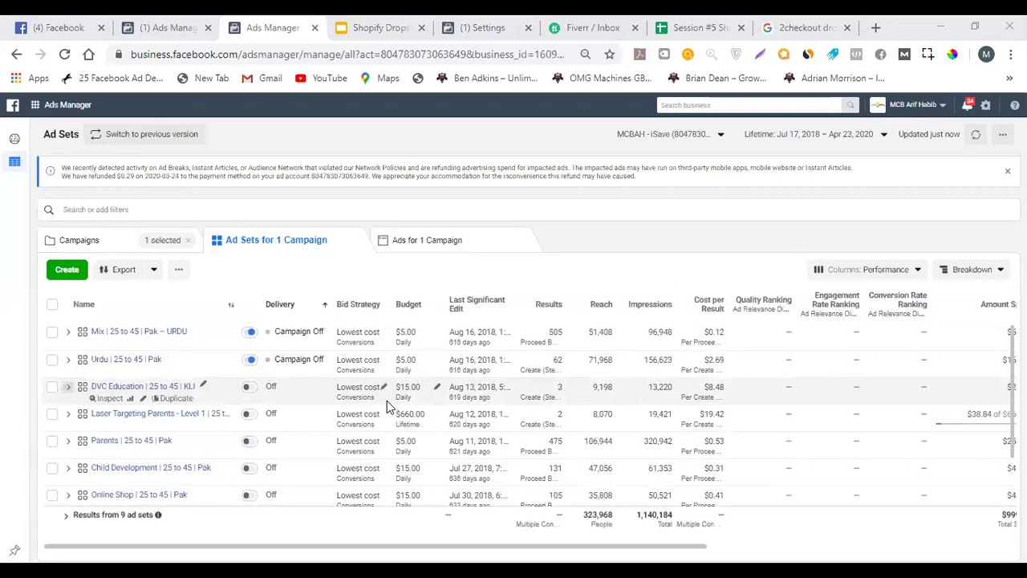
pyautogui.click(356, 331)
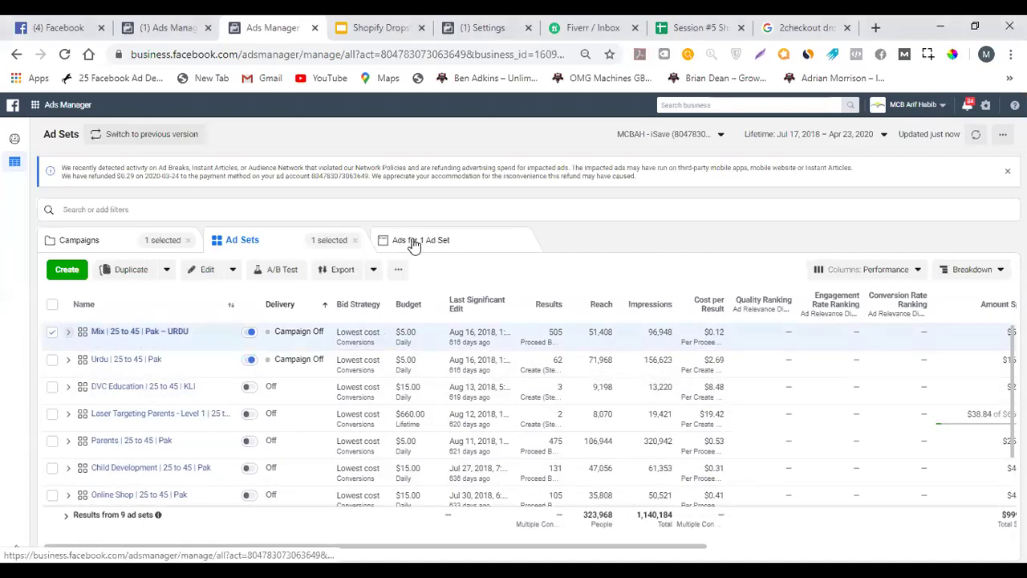
pyautogui.click(424, 240)
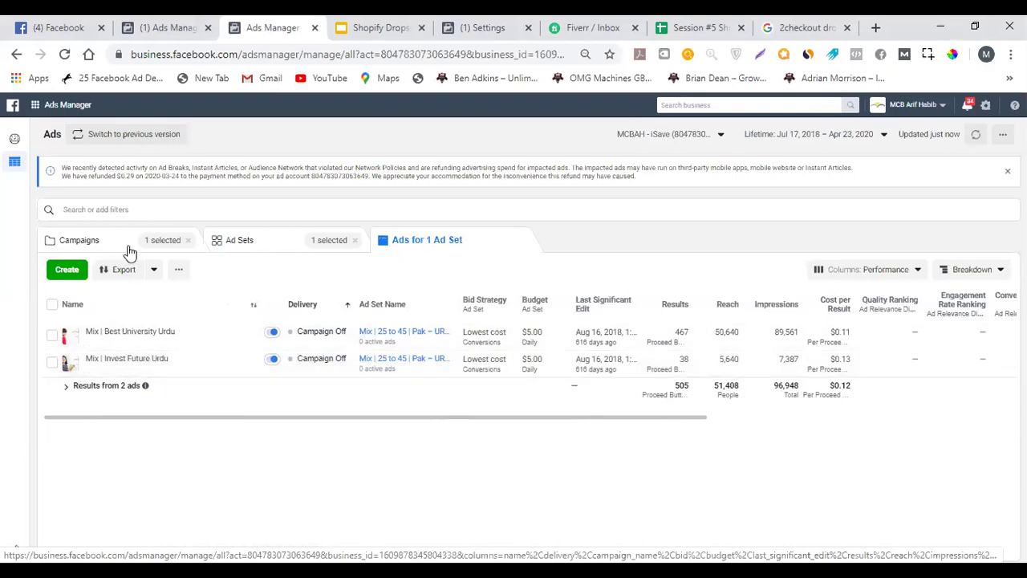
pyautogui.click(303, 243)
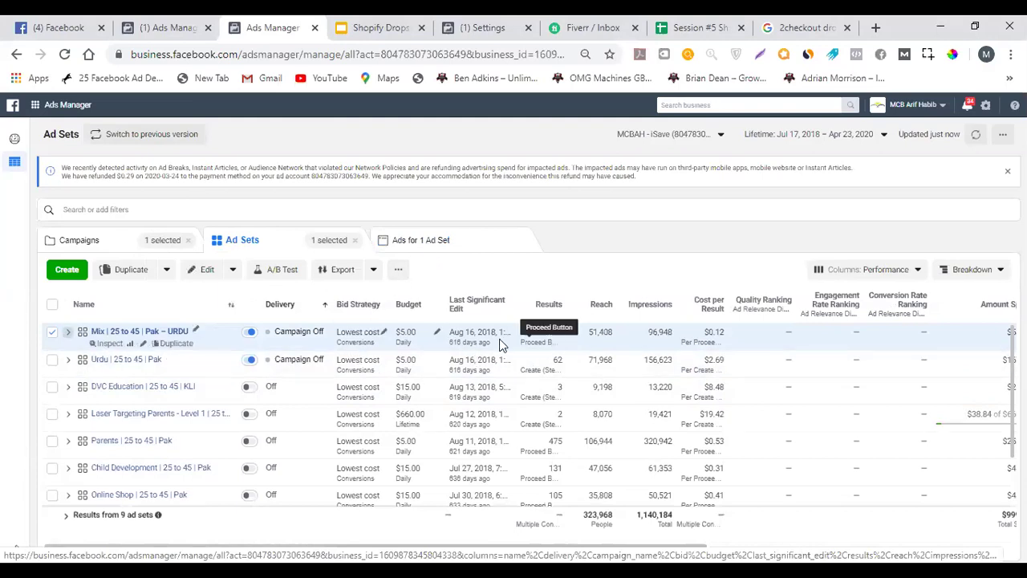
pyautogui.click(426, 393)
pyautogui.click(440, 243)
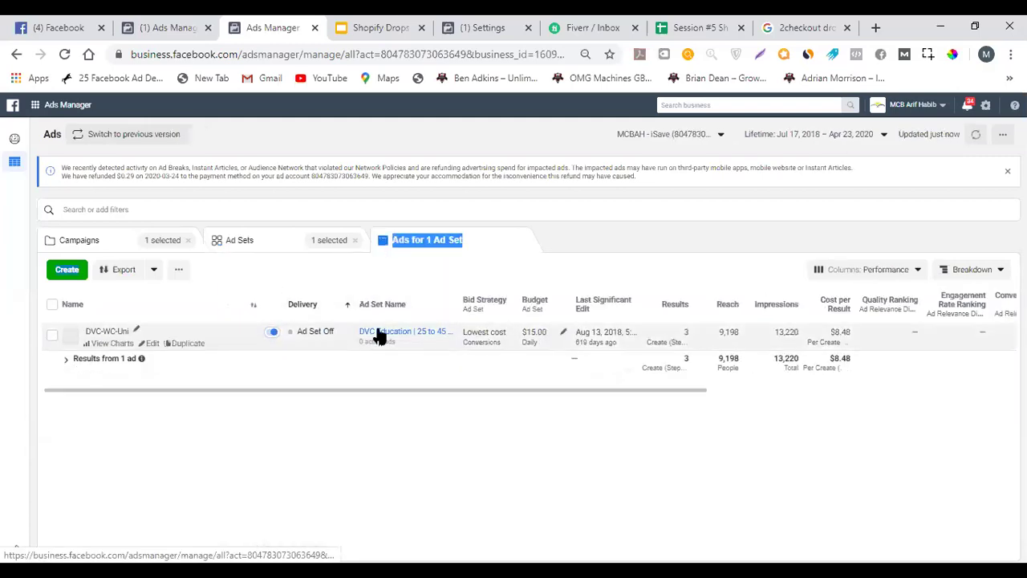
pyautogui.click(275, 250)
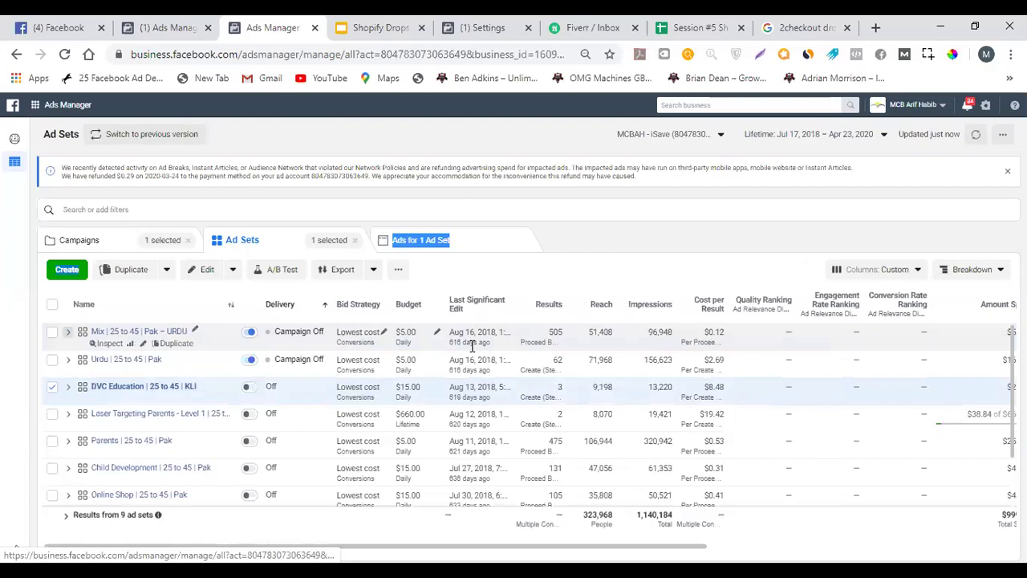
# Set the daily budget of the Mix | 25 to 45 | Pak – URDU ad set to $50.
pyautogui.click(472, 343)
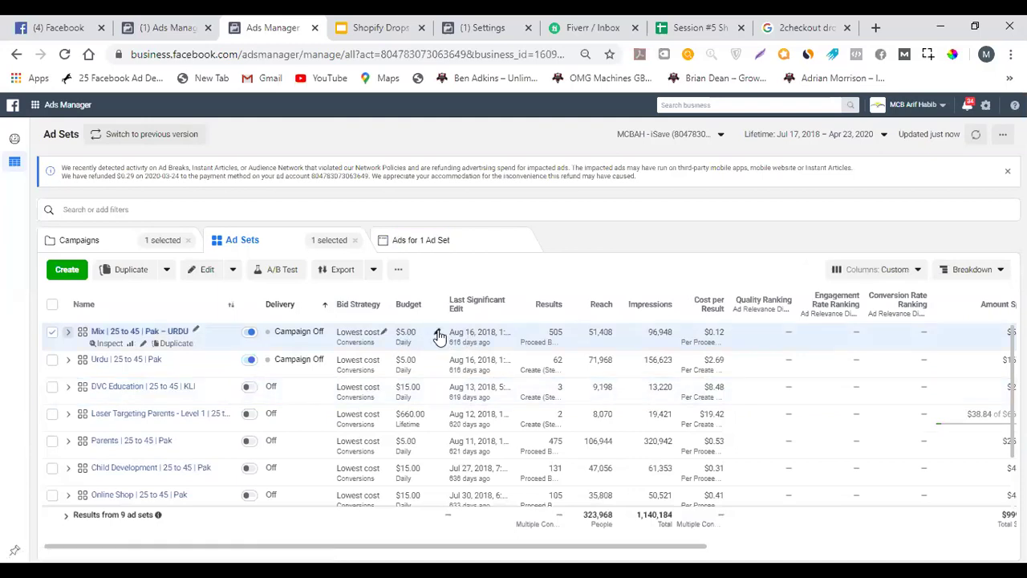
pyautogui.click(438, 333)
pyautogui.write('50')
pyautogui.press('Return')
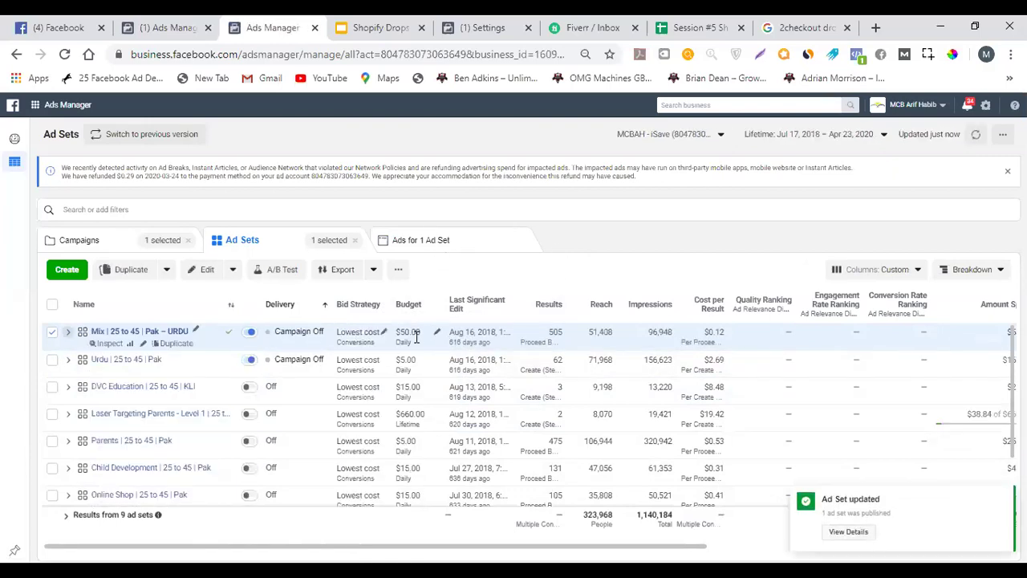
# Duplicate both ads of the Mix | 25 to 45 | Pak – URDU ad set once into the original campaign and publish the copies.
pyautogui.click(446, 249)
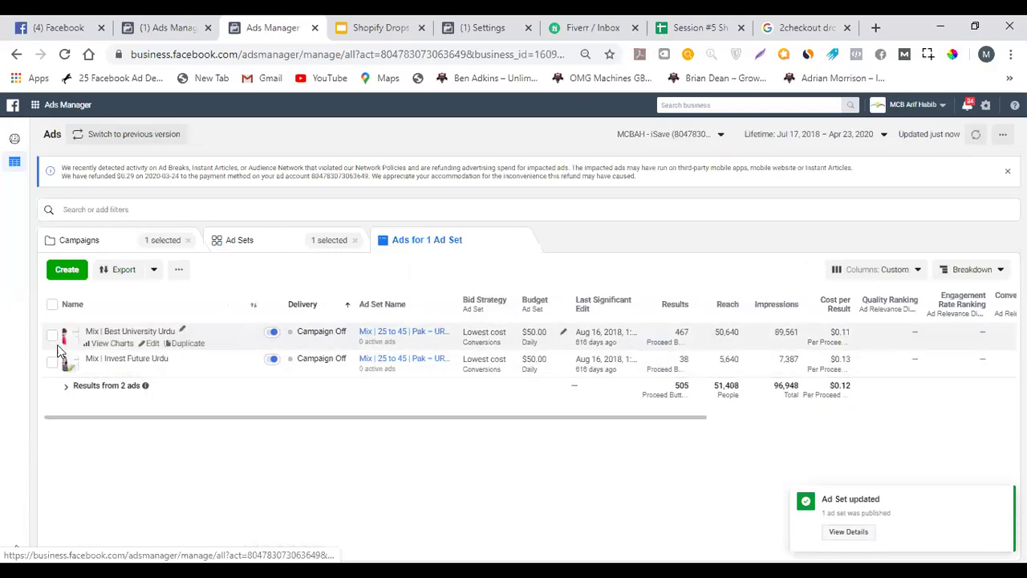
pyautogui.click(51, 304)
pyautogui.click(159, 268)
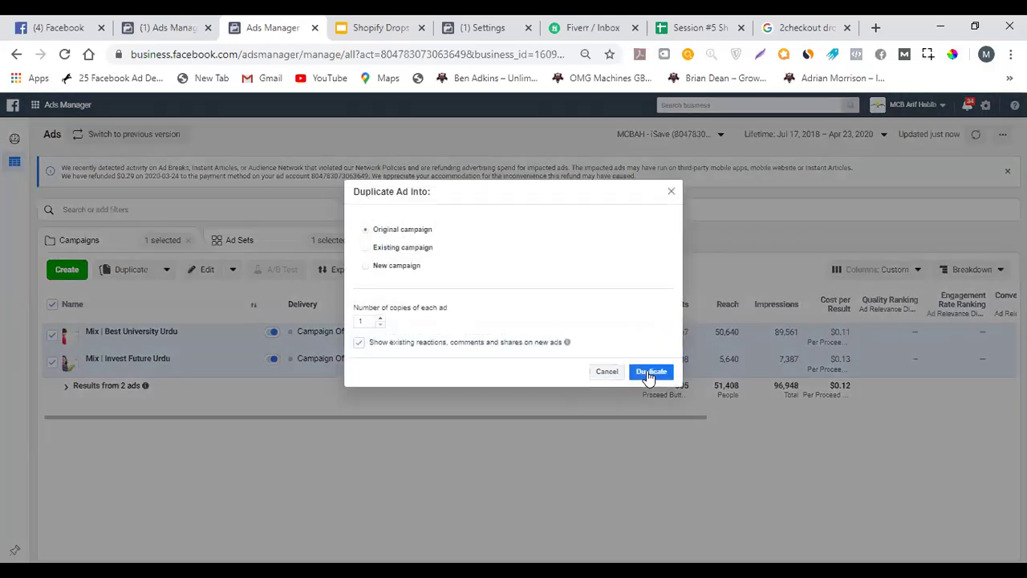
pyautogui.click(649, 374)
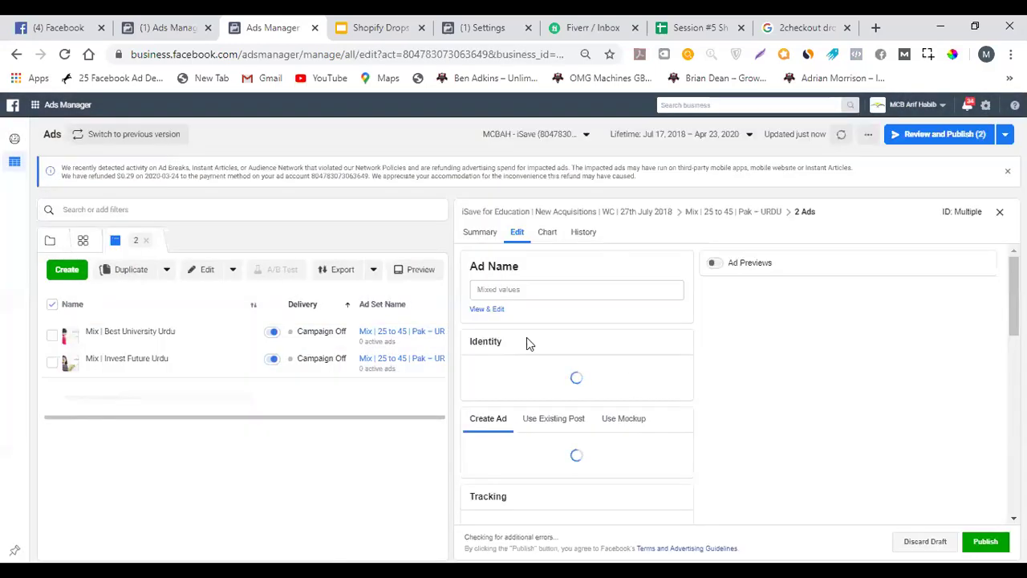
pyautogui.click(924, 138)
pyautogui.click(701, 416)
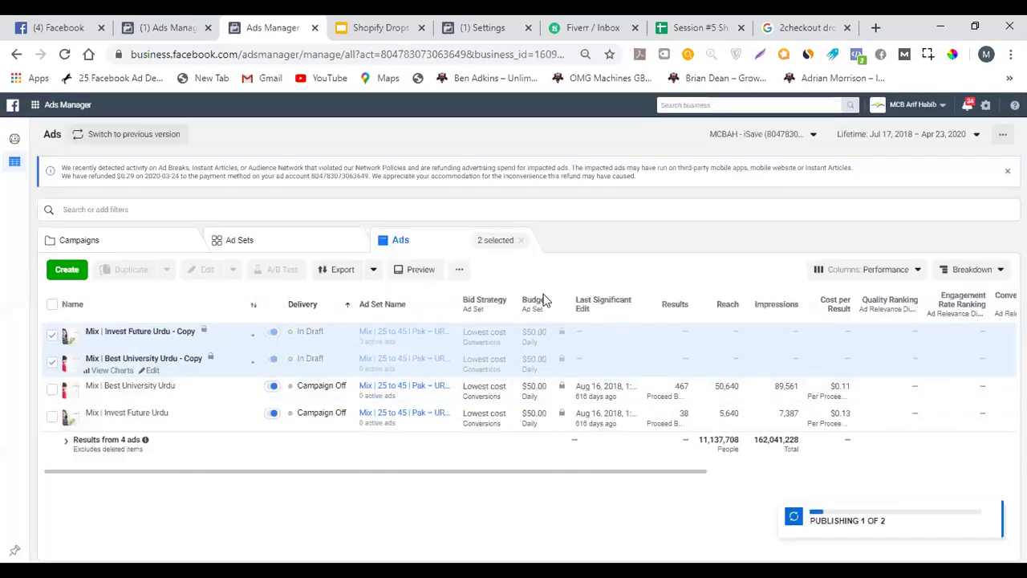
# Reopen the ad sets of the iSave for Education | New Acquisitions | WC | 27th July 2018 campaign and show them with the Performance columns.
pyautogui.click(282, 241)
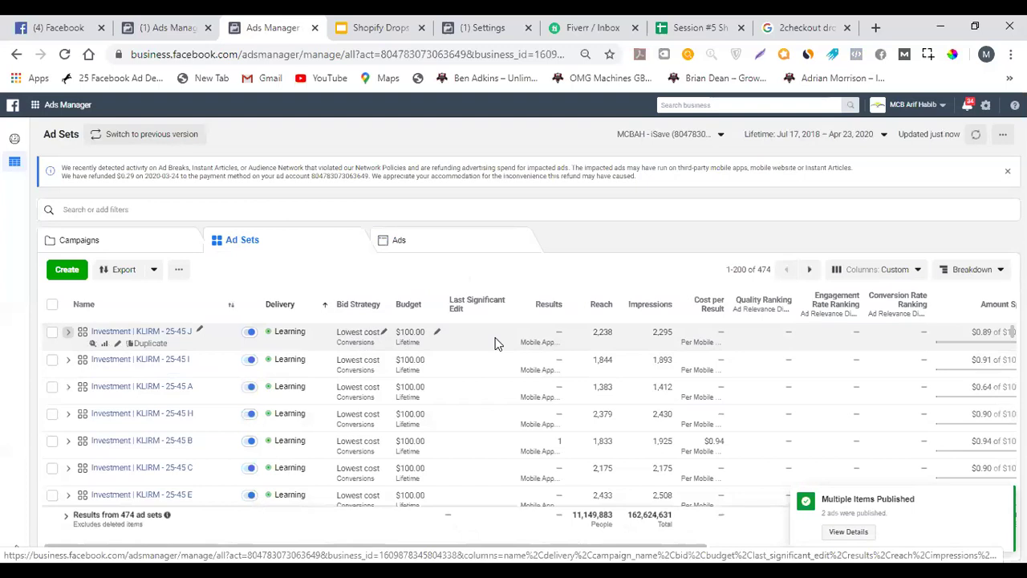
pyautogui.moveTo(101, 268); pyautogui.dragTo(120, 251)
pyautogui.click(120, 251)
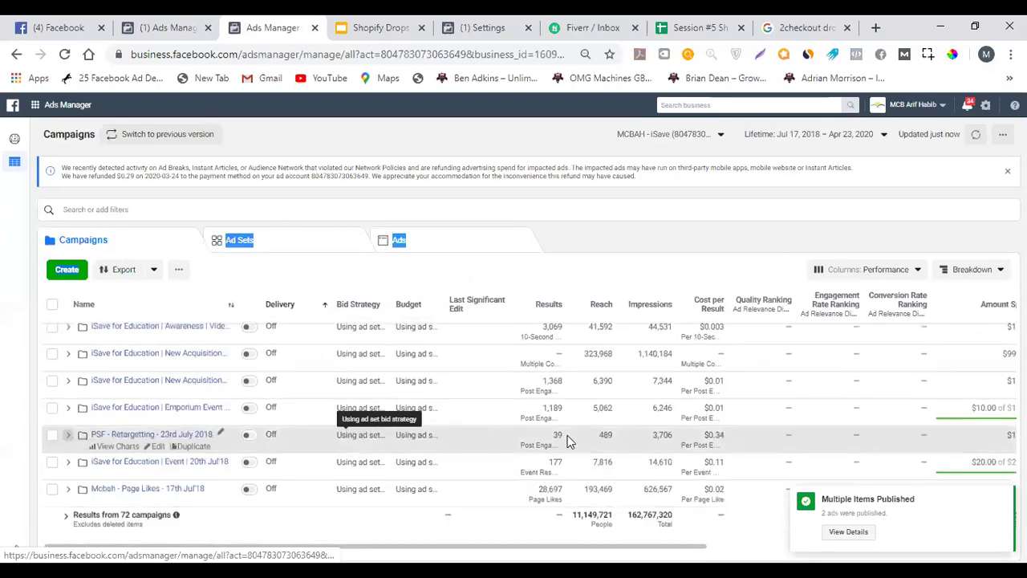
pyautogui.click(857, 271)
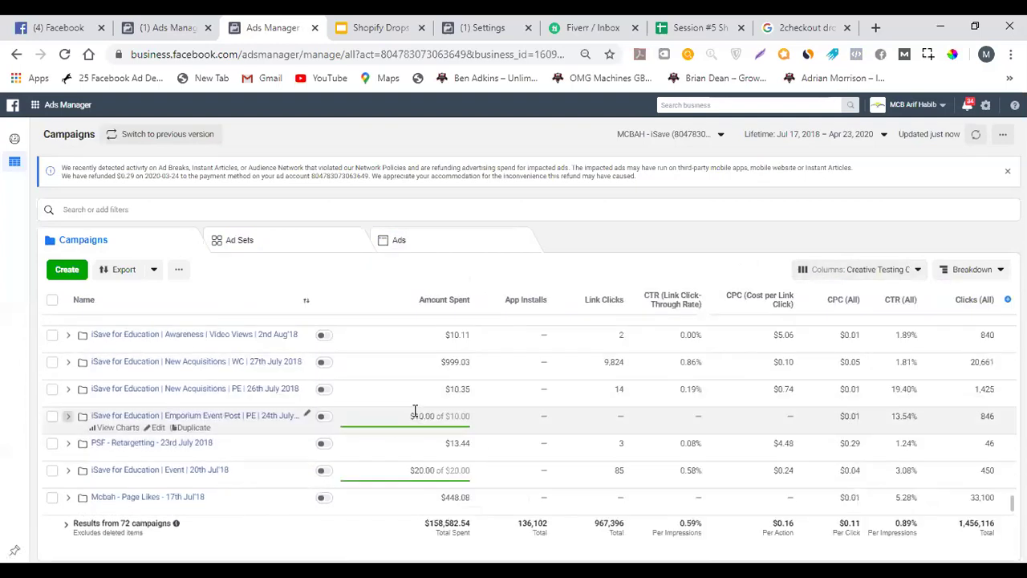
pyautogui.click(455, 362)
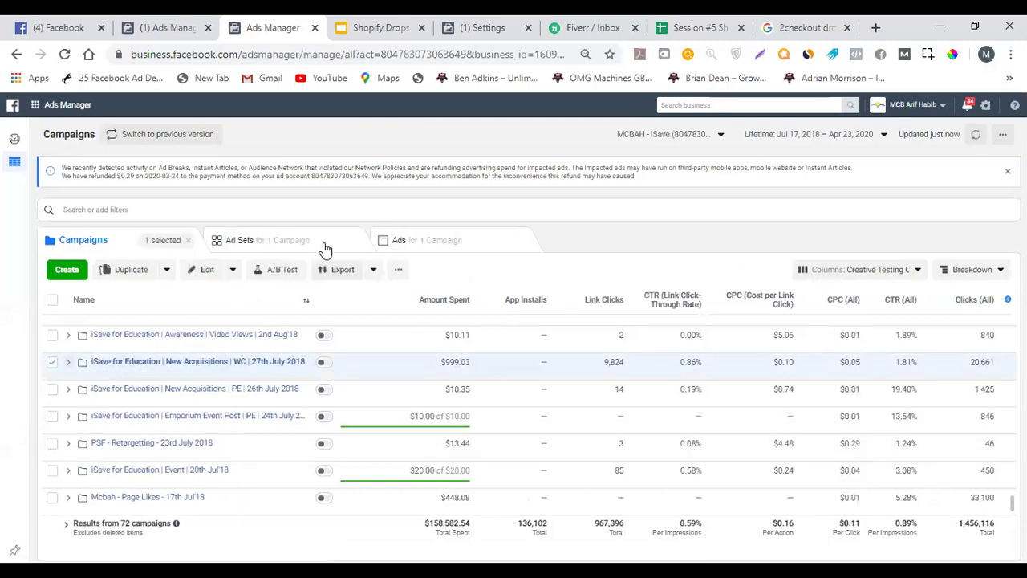
pyautogui.click(321, 246)
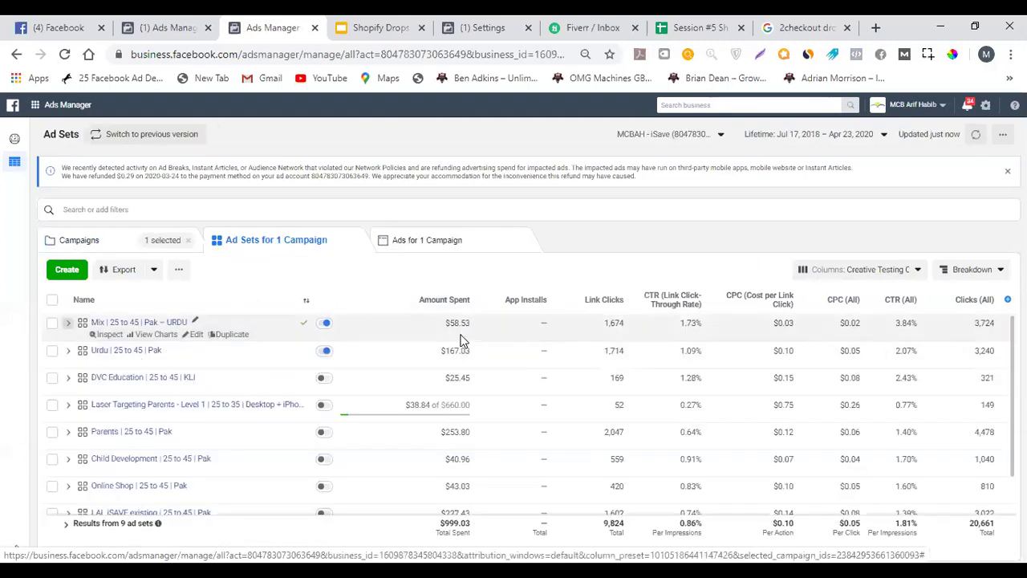
pyautogui.click(827, 273)
pyautogui.click(853, 289)
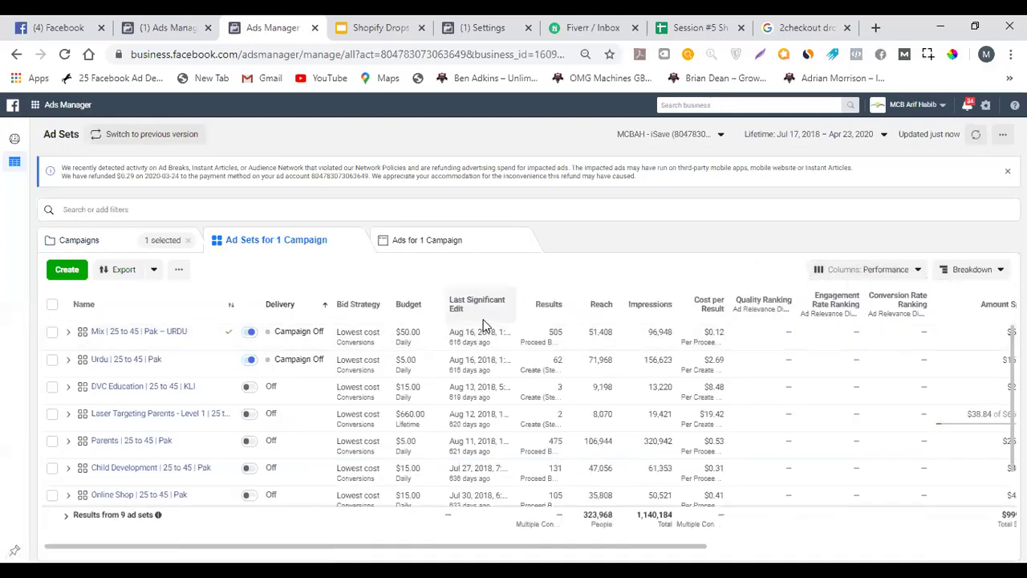
# Open the ads of the Mix | 25 to 45 | Pak – URDU ad set and sort them by Changed.
pyautogui.click(401, 335)
pyautogui.click(425, 241)
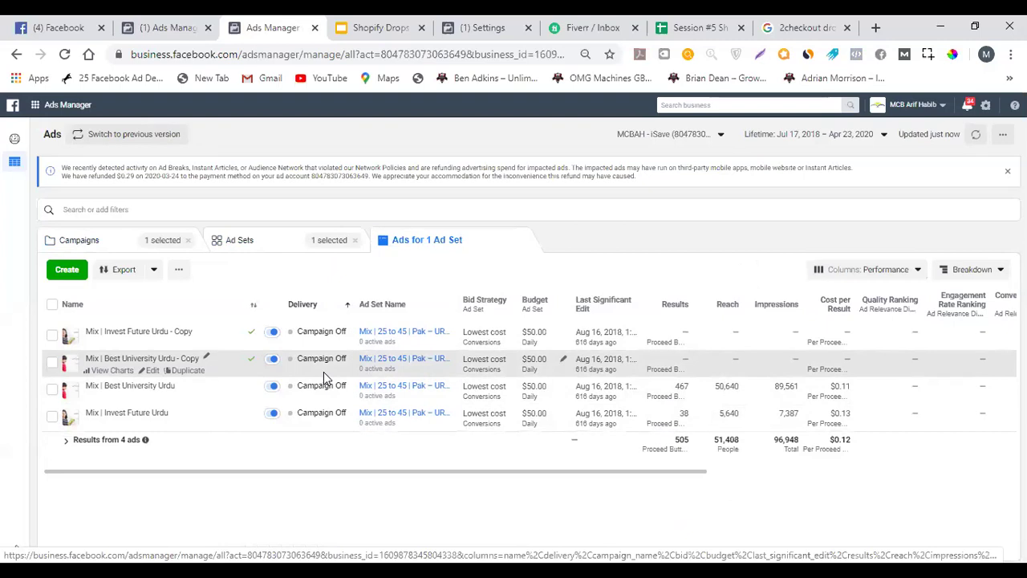
pyautogui.click(255, 306)
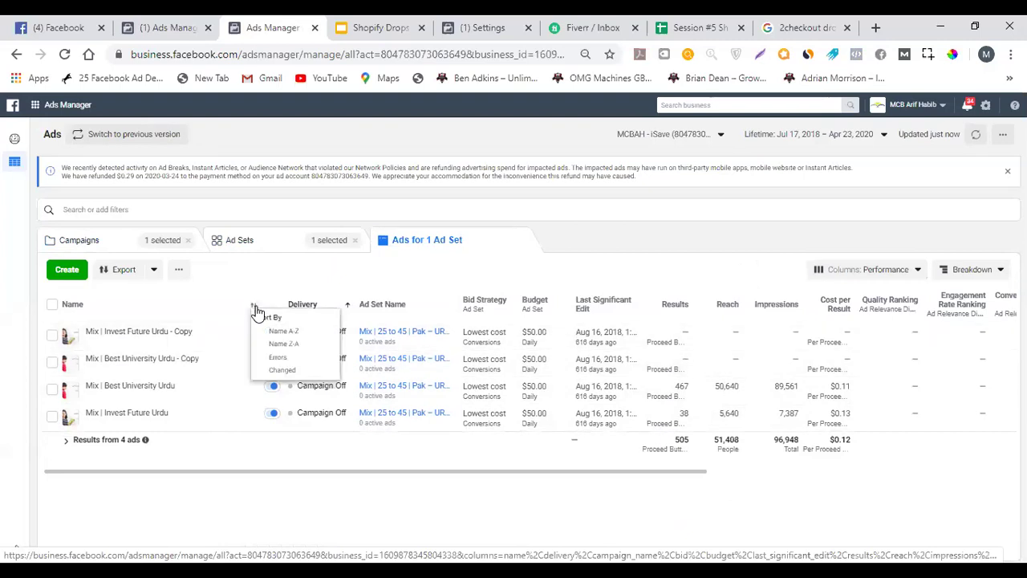
pyautogui.click(282, 369)
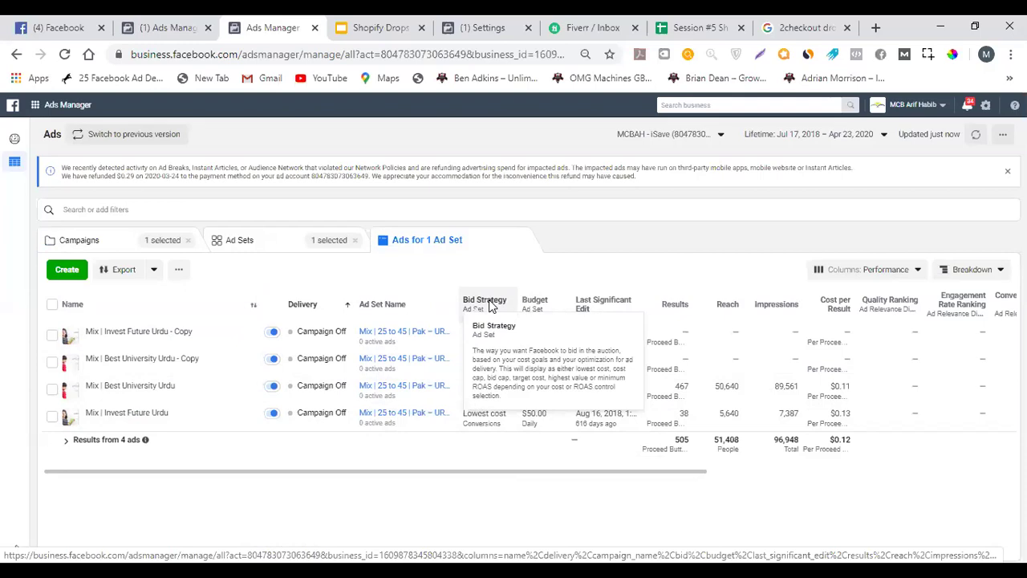
# Switch to the Shopify Dropshipping - Extreme Commerce presentation, look through the ad auction slides, and return to Ads Manager.
pyautogui.click(375, 28)
pyautogui.scroll(20, 112, 358)
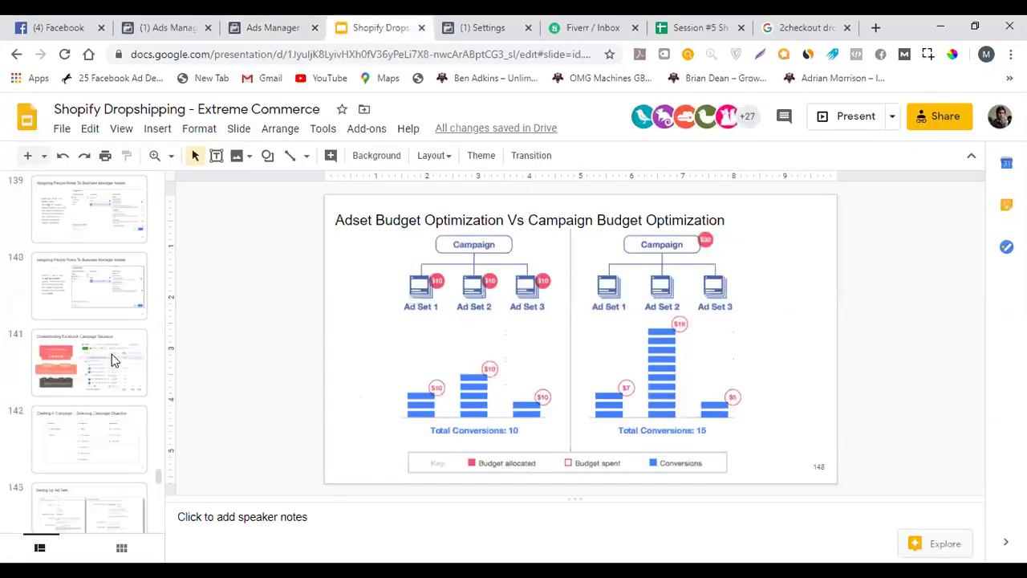
pyautogui.scroll(5, 112, 359)
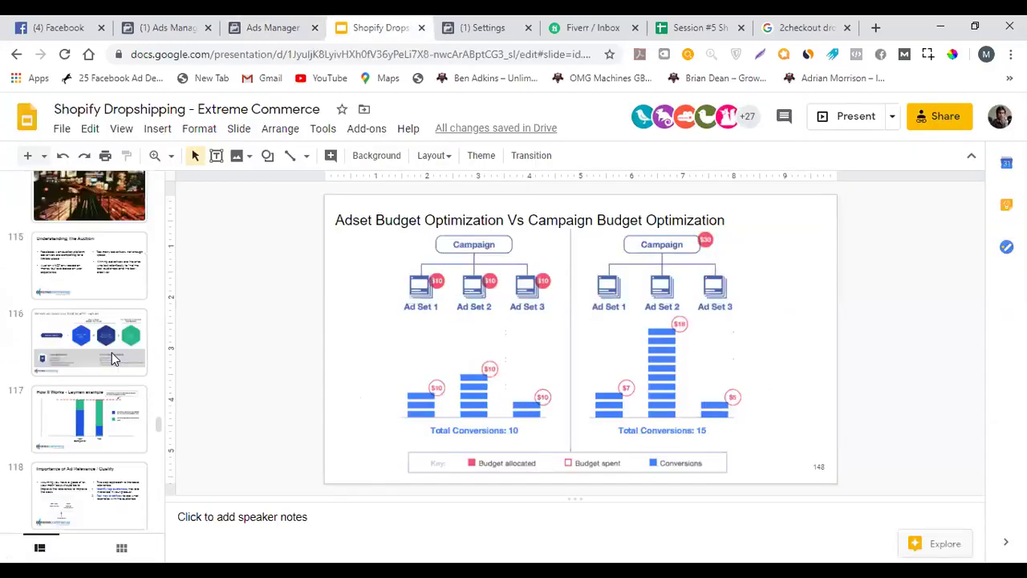
pyautogui.click(107, 331)
pyautogui.click(108, 285)
pyautogui.click(105, 347)
pyautogui.click(277, 27)
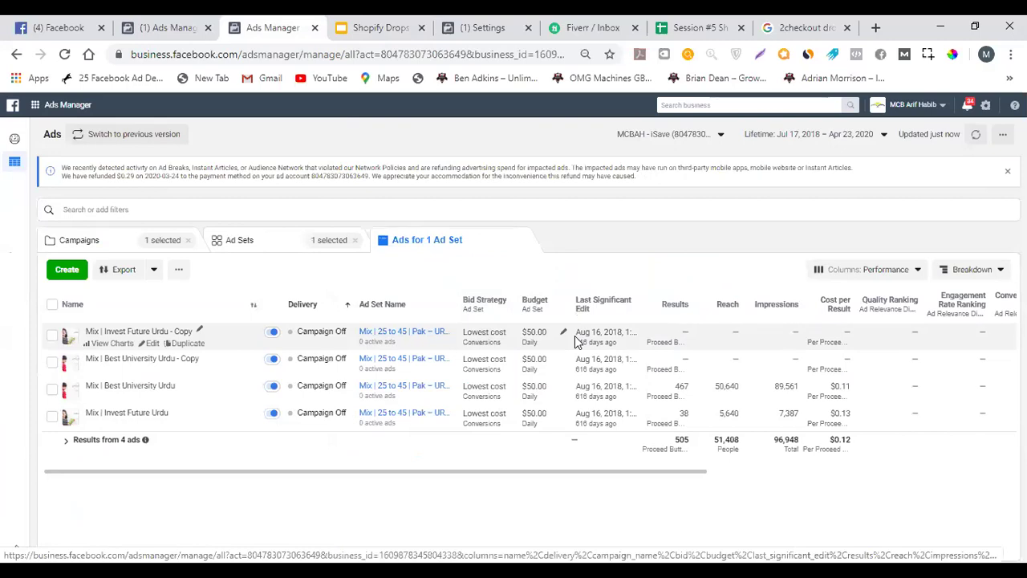
# Compare the results and amount spent of the original Mix | Invest Future Urdu and Mix | Best University Urdu ads.
pyautogui.moveTo(578, 317)
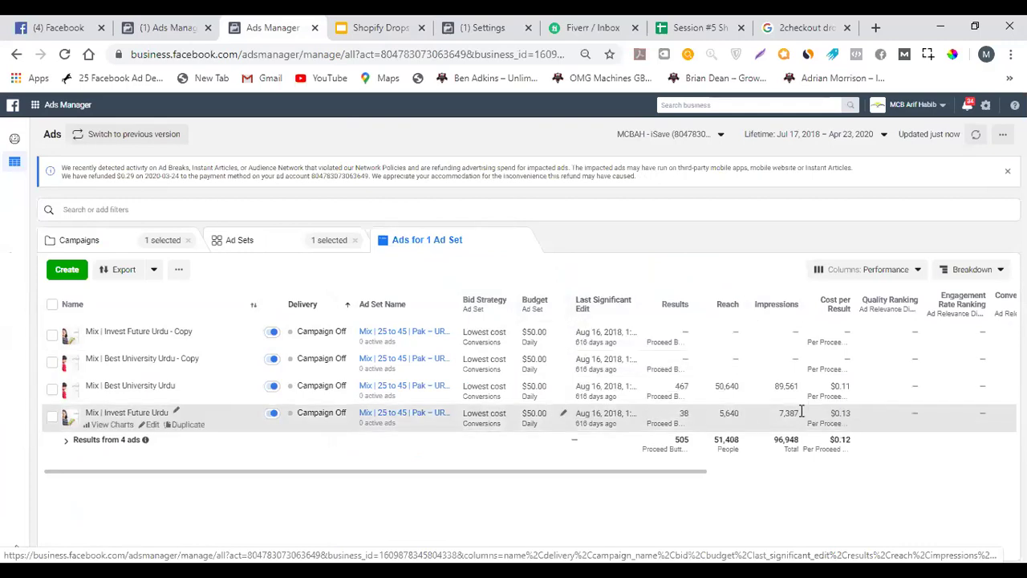
pyautogui.moveTo(684, 415)
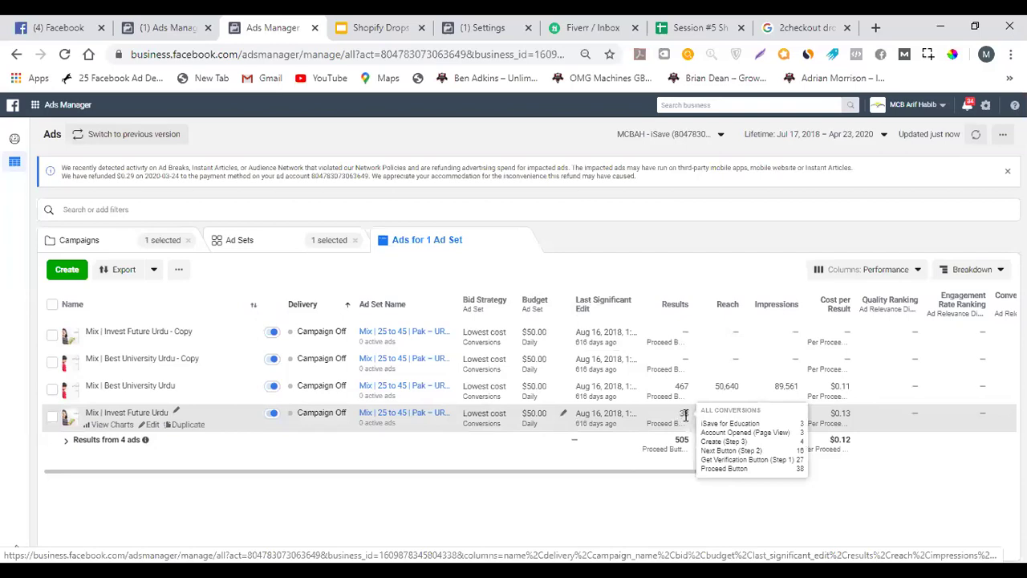
pyautogui.click(683, 417)
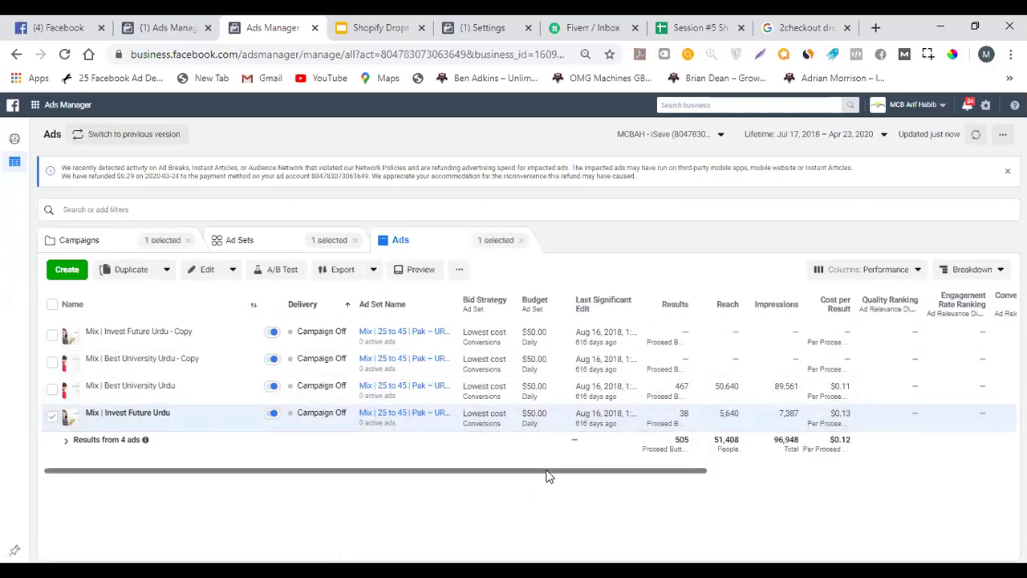
pyautogui.moveTo(546, 471); pyautogui.dragTo(717, 474)
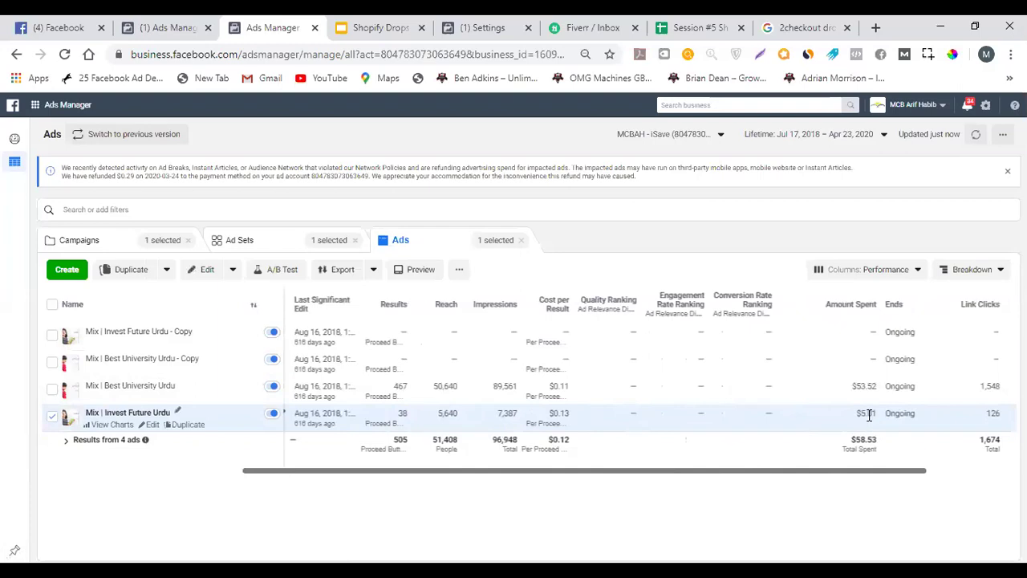
pyautogui.click(860, 385)
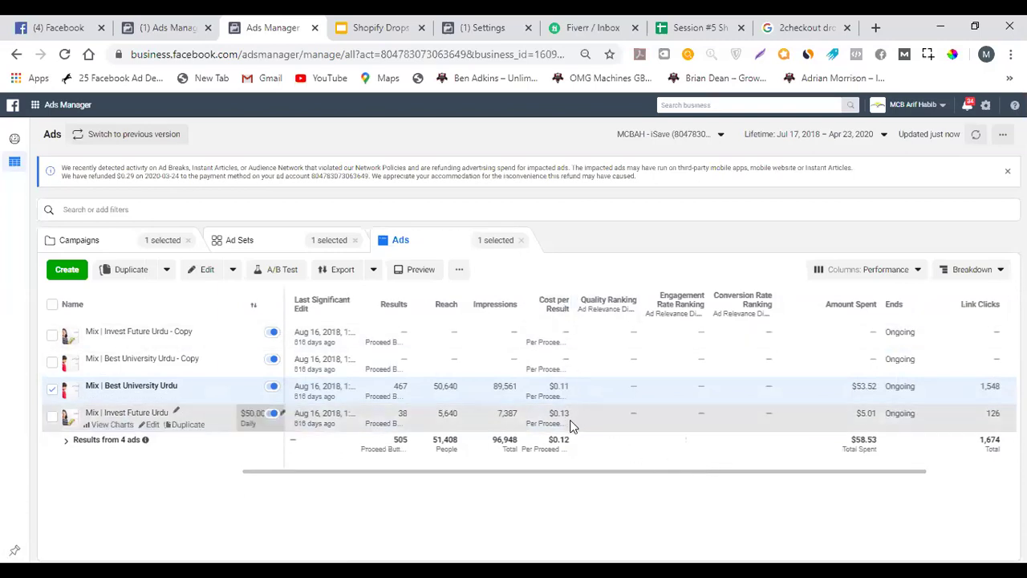
# Turn off the two duplicated ads, Mix | Best University Urdu - Copy and Mix | Invest Future Urdu - Copy.
pyautogui.click(561, 366)
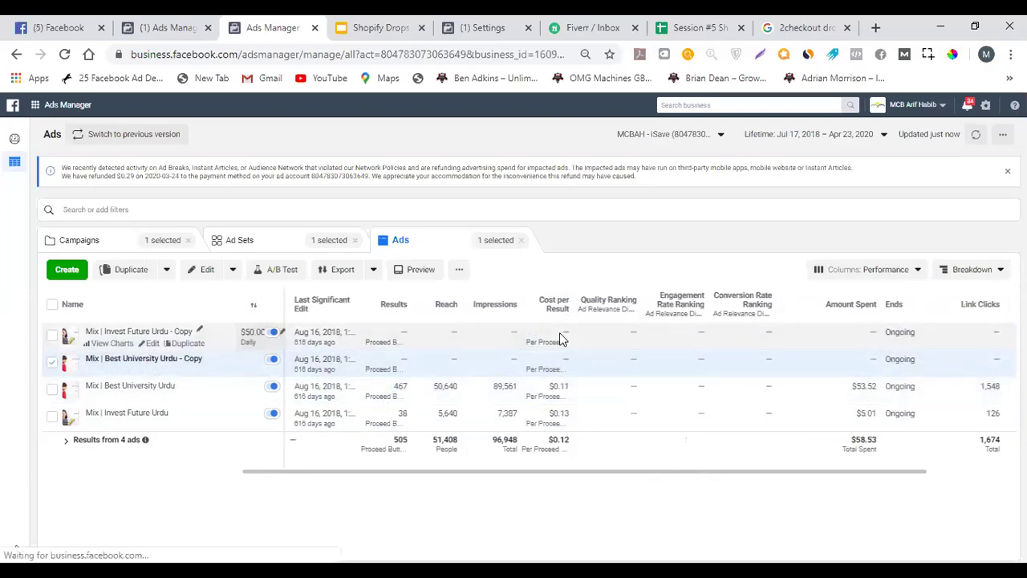
pyautogui.click(559, 332)
pyautogui.click(273, 358)
pyautogui.click(273, 332)
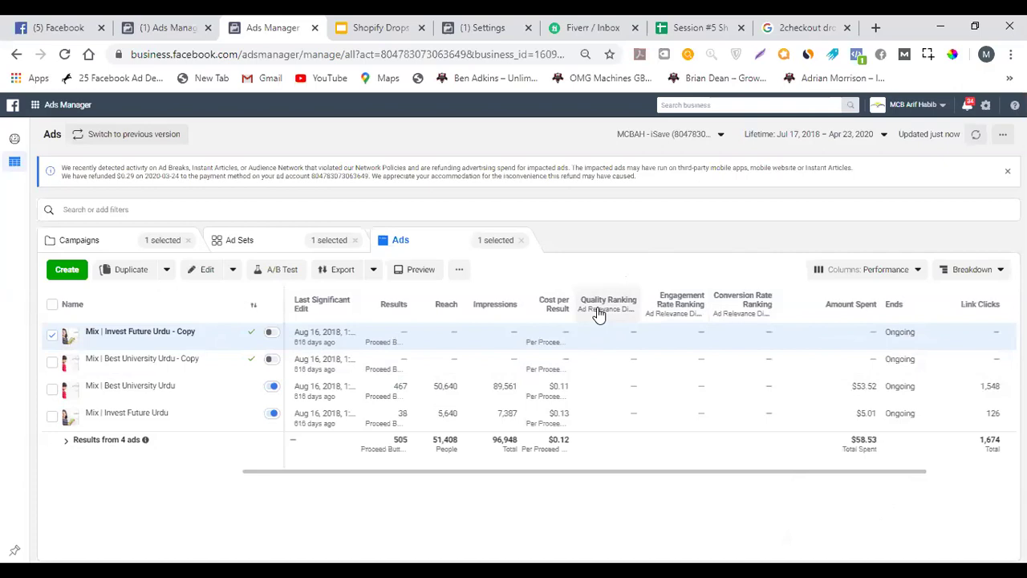
# Read the descriptions of the Engagement Rate Ranking and Conversion Rate Ranking metrics and examine the ads' relevance ranking columns.
pyautogui.moveTo(686, 310)
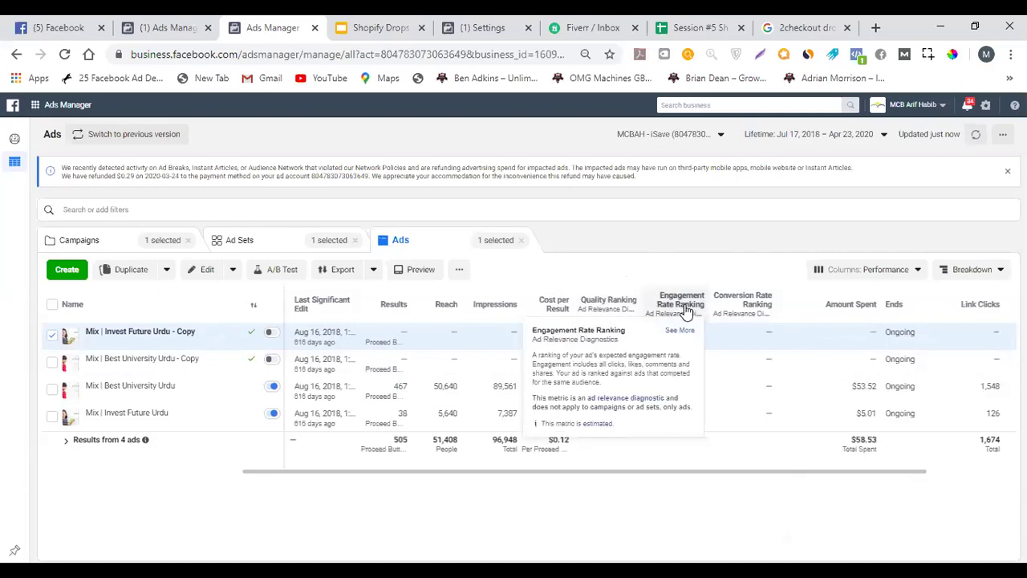
pyautogui.moveTo(760, 311)
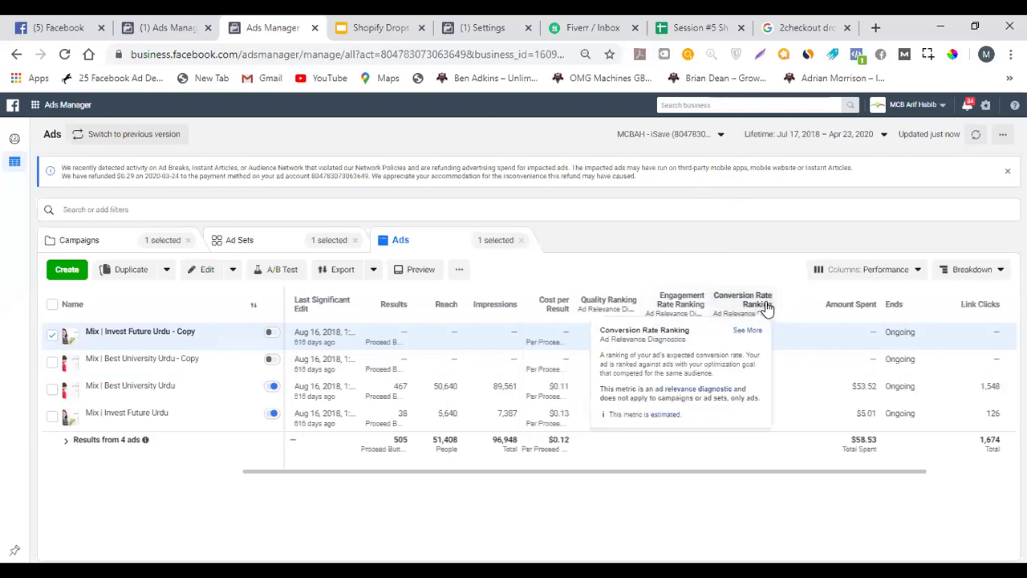
pyautogui.moveTo(621, 308)
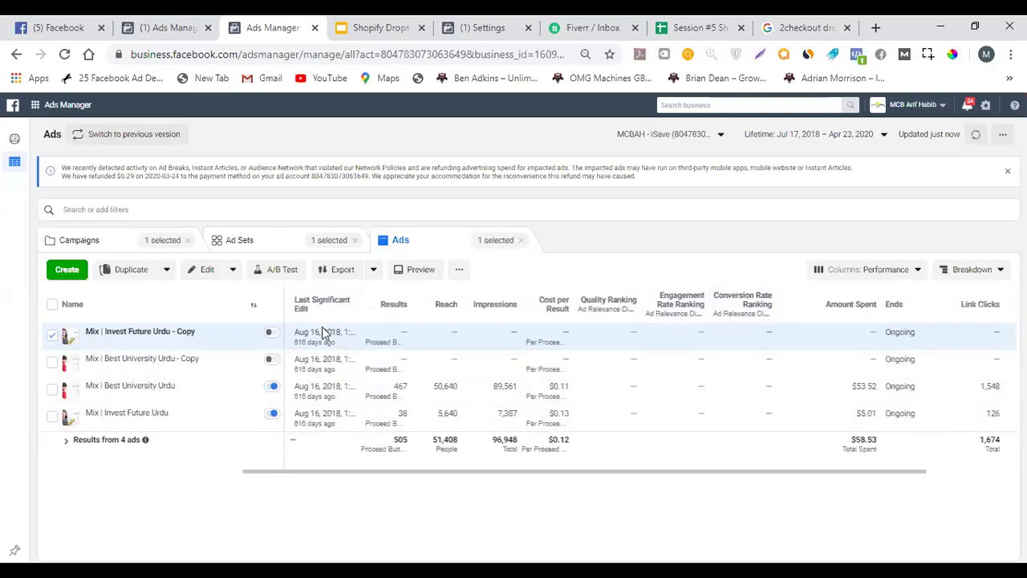
pyautogui.moveTo(200, 346)
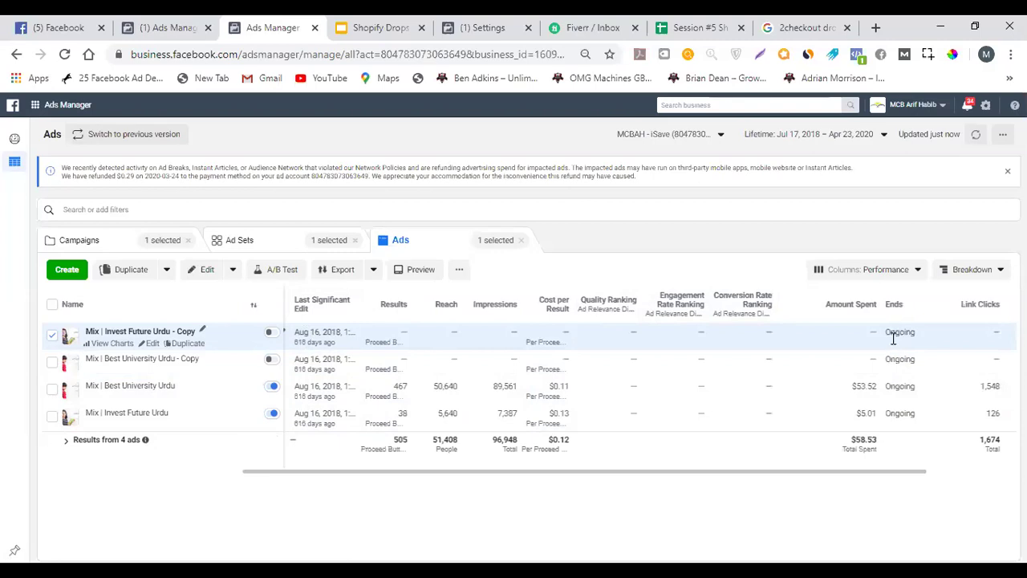
# Search the ad account list for "mark" and open the matching account under Affilic Store in a new browser tab.
pyautogui.click(194, 24)
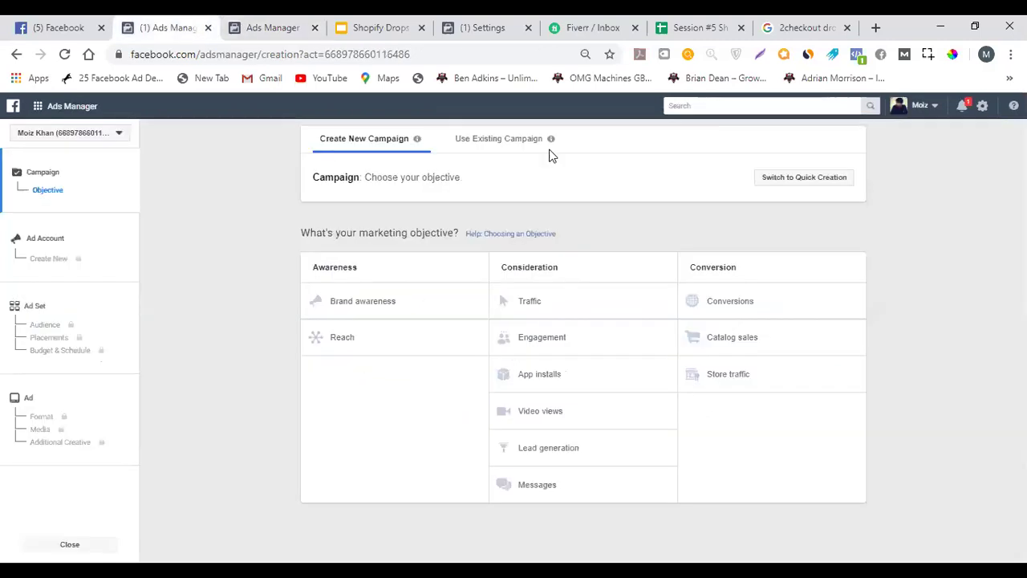
pyautogui.click(289, 24)
pyautogui.click(688, 136)
pyautogui.write('mark')
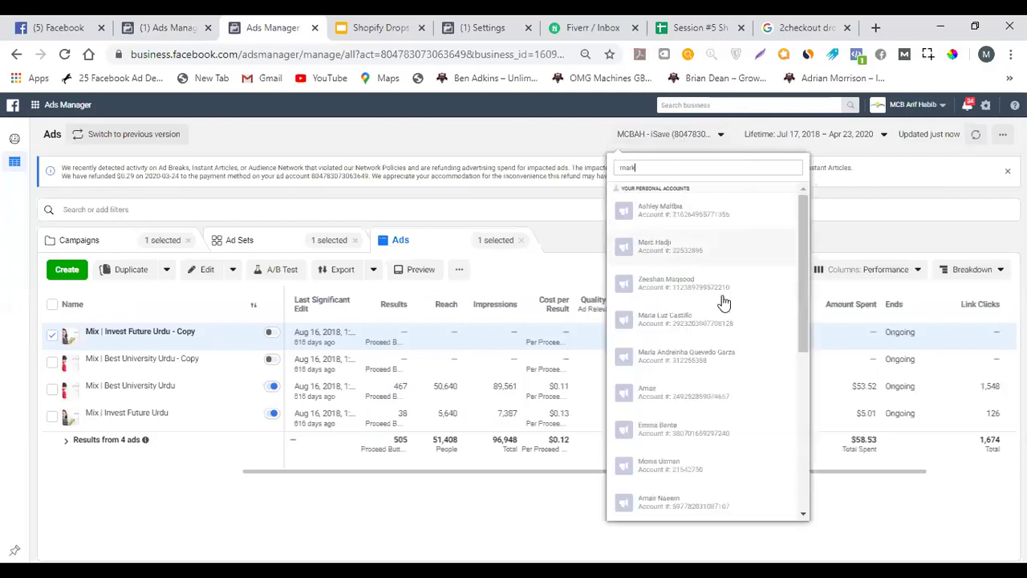
pyautogui.scroll(-3, 729, 222)
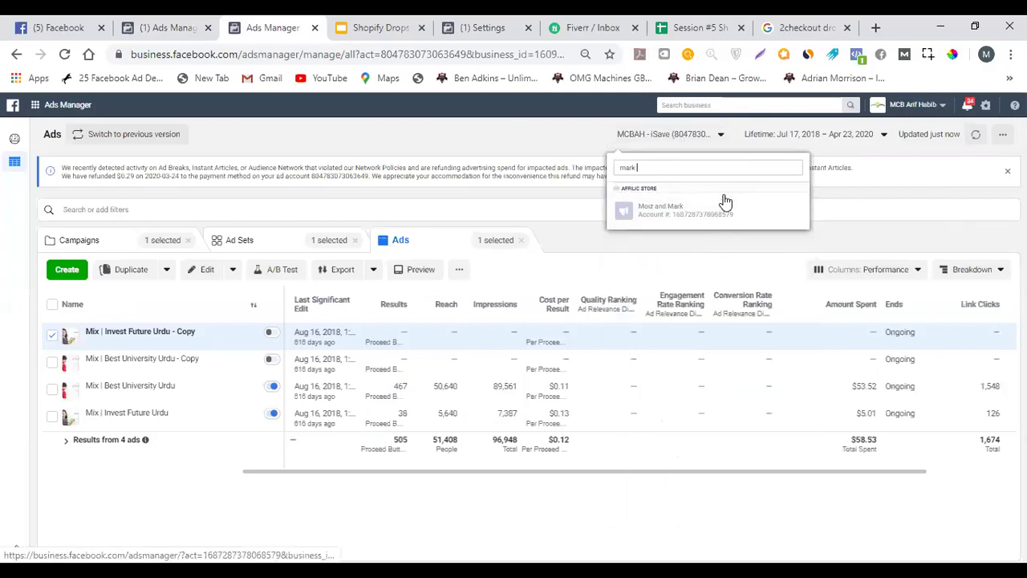
pyautogui.middleClick(722, 207)
pyautogui.click(379, 24)
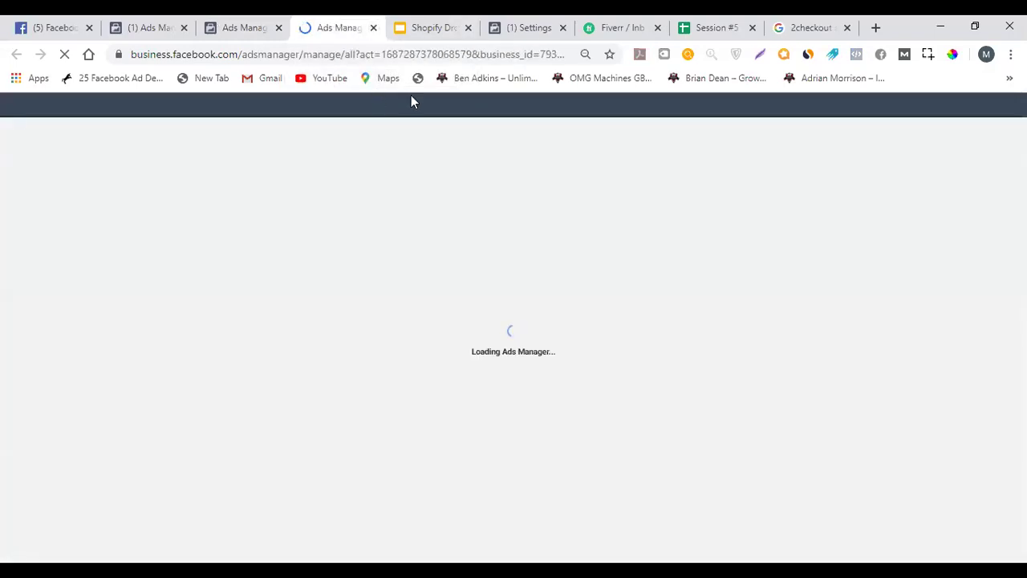
# Return to the MCBAH - iSave account and review the identity, format and placement preview of the Mix | Invest Future Urdu - Copy ad.
pyautogui.click(277, 24)
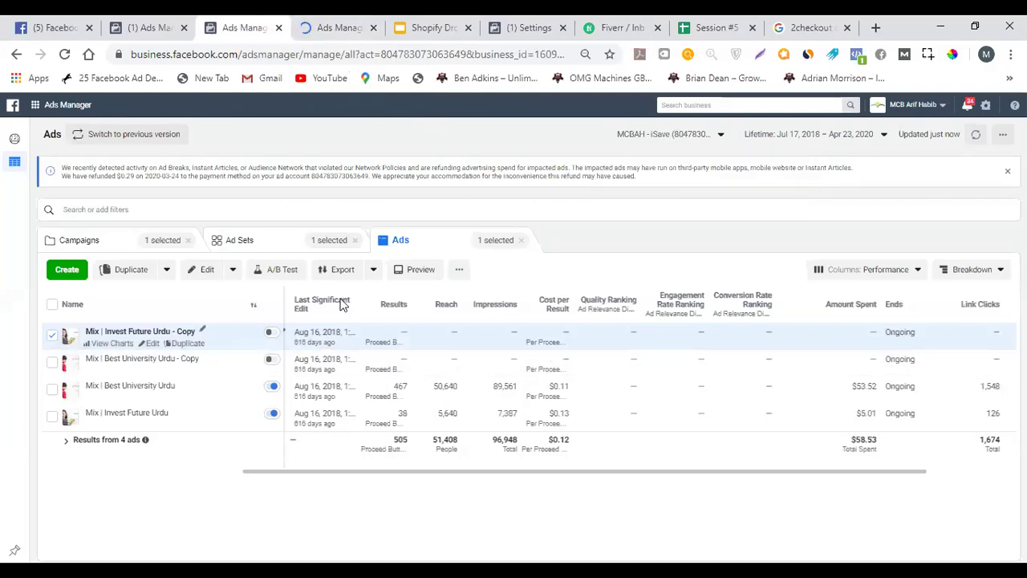
pyautogui.click(206, 270)
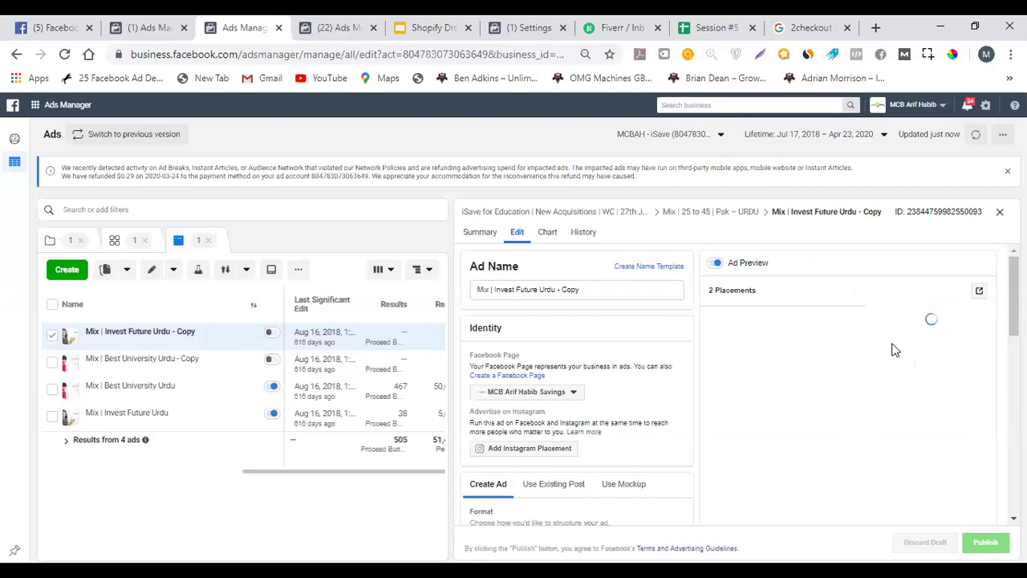
pyautogui.scroll(-6, 955, 359)
pyautogui.scroll(4, 939, 366)
pyautogui.scroll(1, 935, 365)
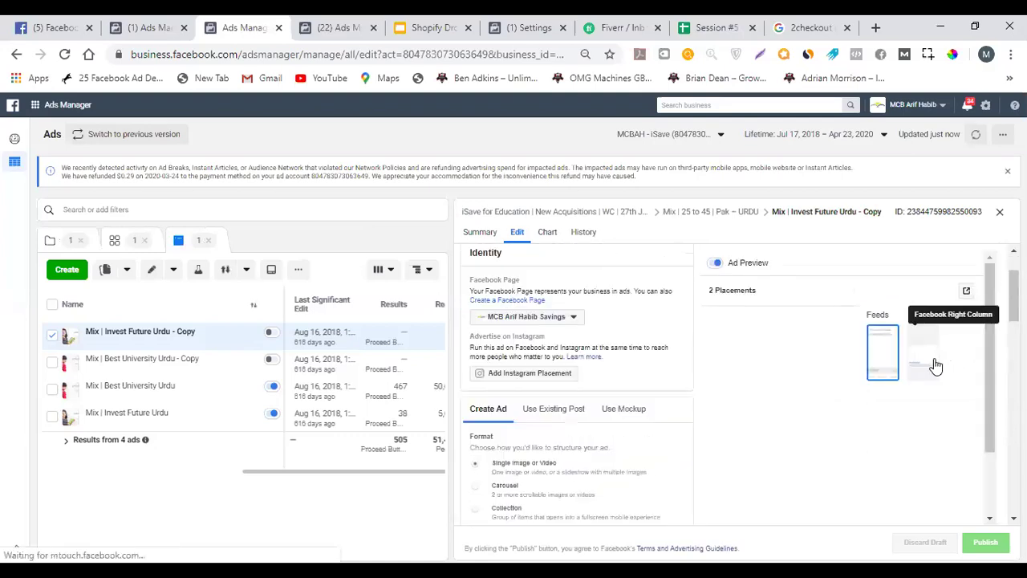
pyautogui.scroll(1, 947, 357)
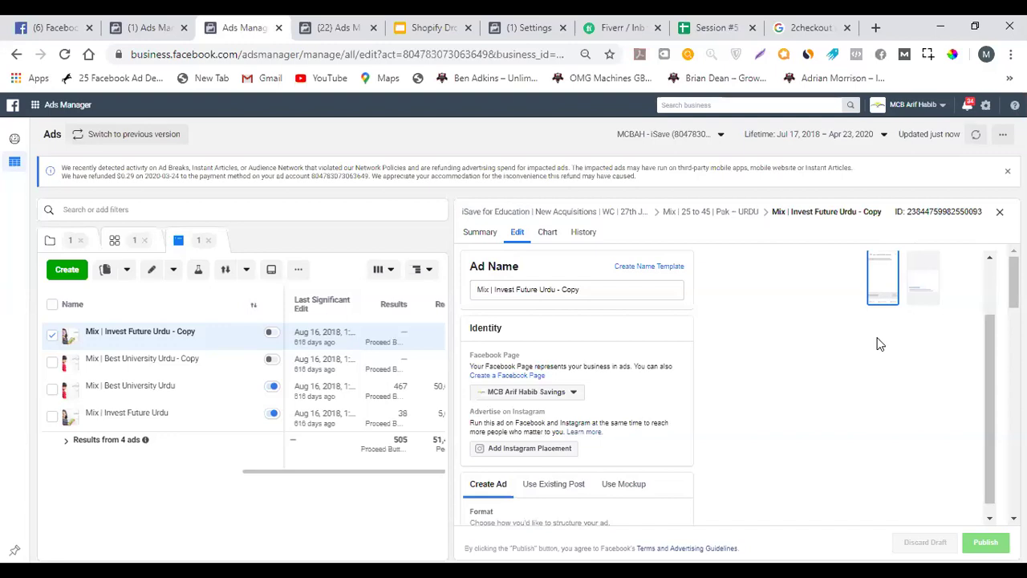
pyautogui.click(1000, 212)
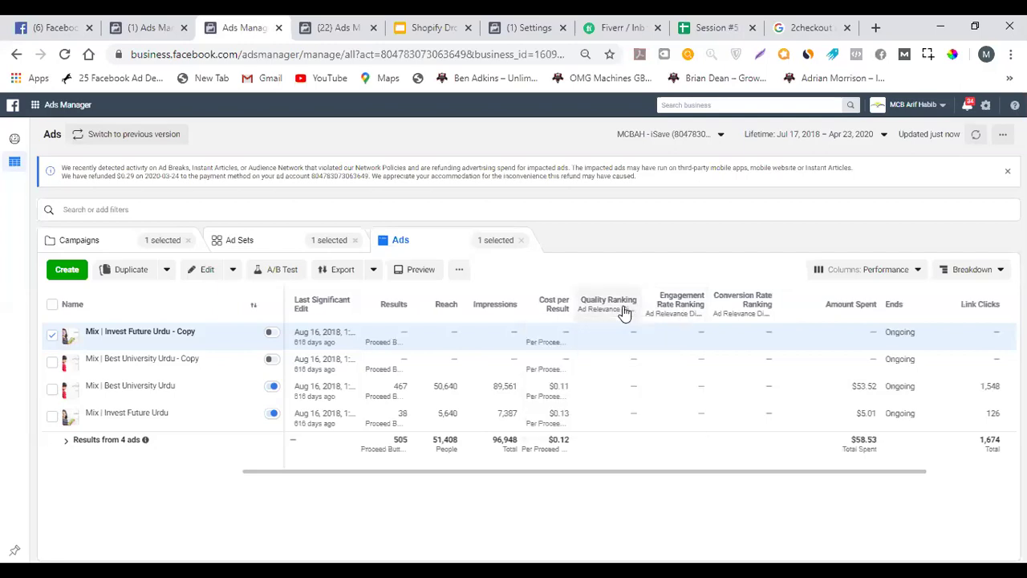
# Go back to the campaign level and review the Campaign Budget Optimization settings of the Generic Acquisition A campaign from 11th March 20.
pyautogui.moveTo(765, 302)
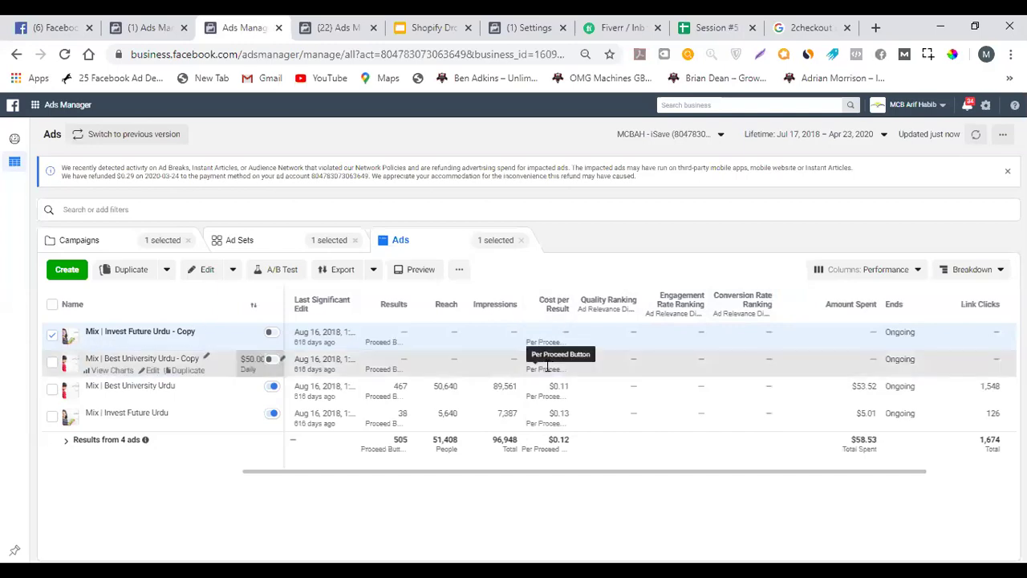
pyautogui.click(143, 240)
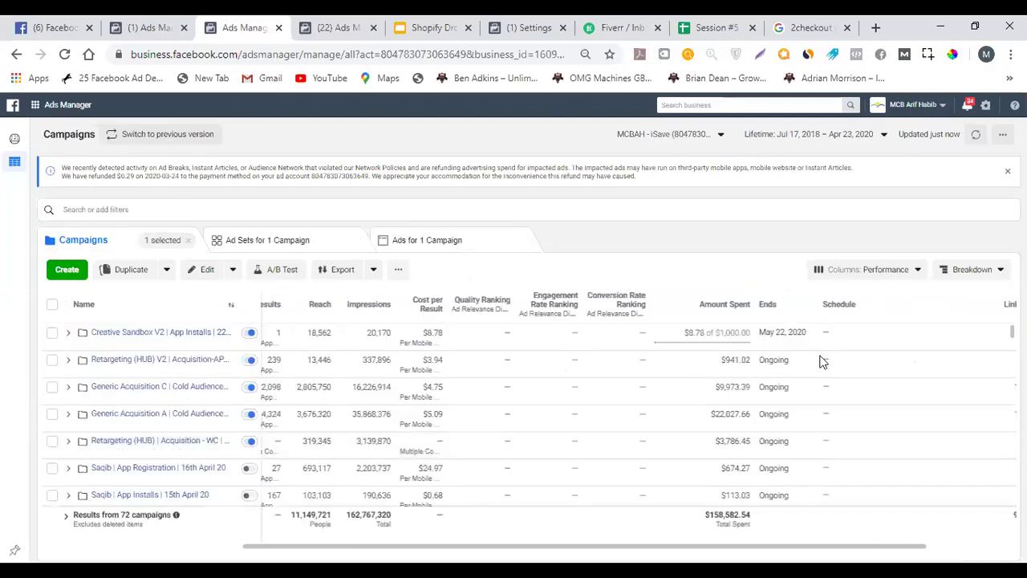
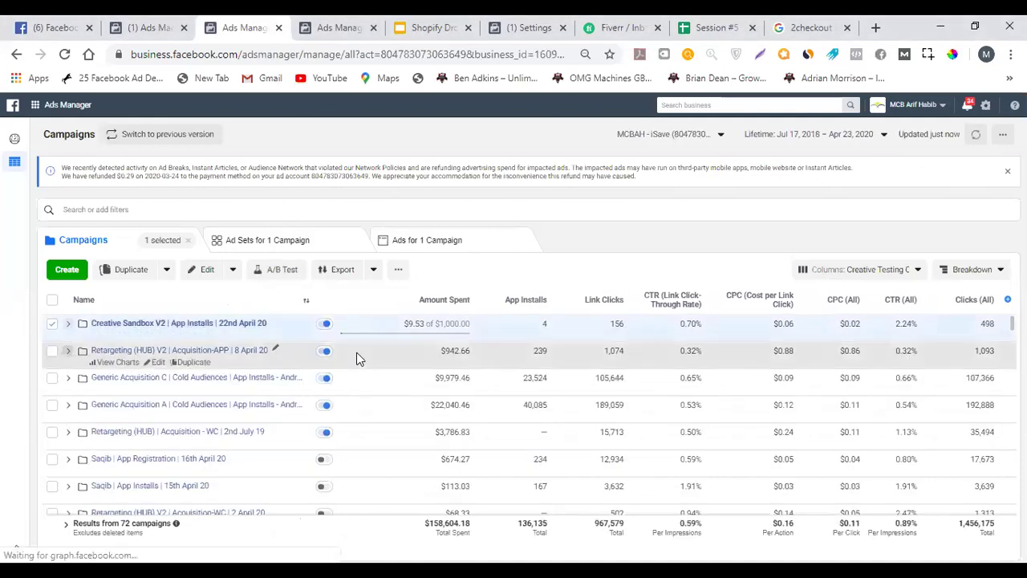
pyautogui.click(366, 418)
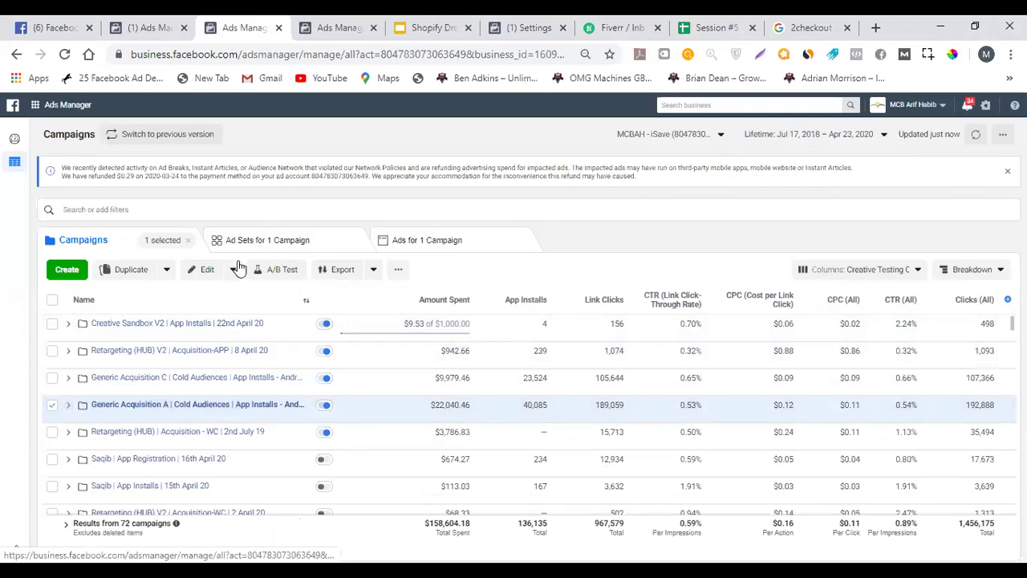
pyautogui.click(205, 270)
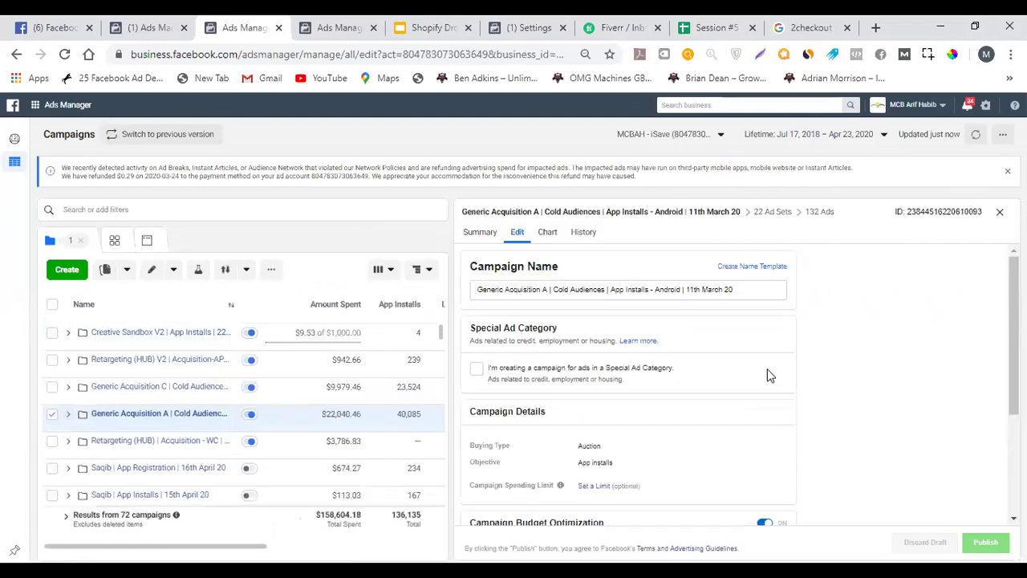
pyautogui.scroll(-5, 771, 369)
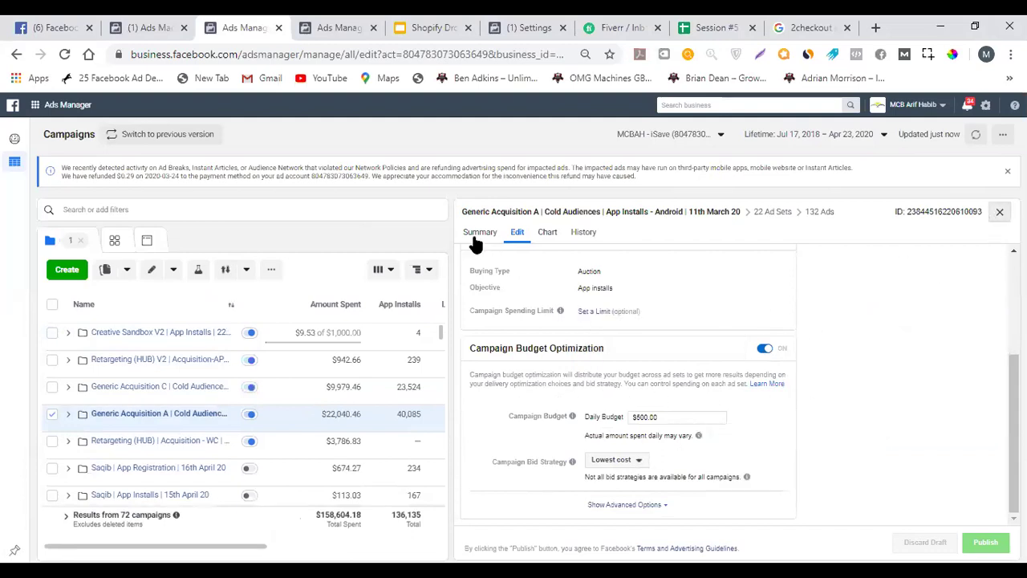
# Examine the Generic Acquisition A campaign's ad sets, comparing amount spent, app installs and click costs between active and turned-off ones.
pyautogui.click(277, 240)
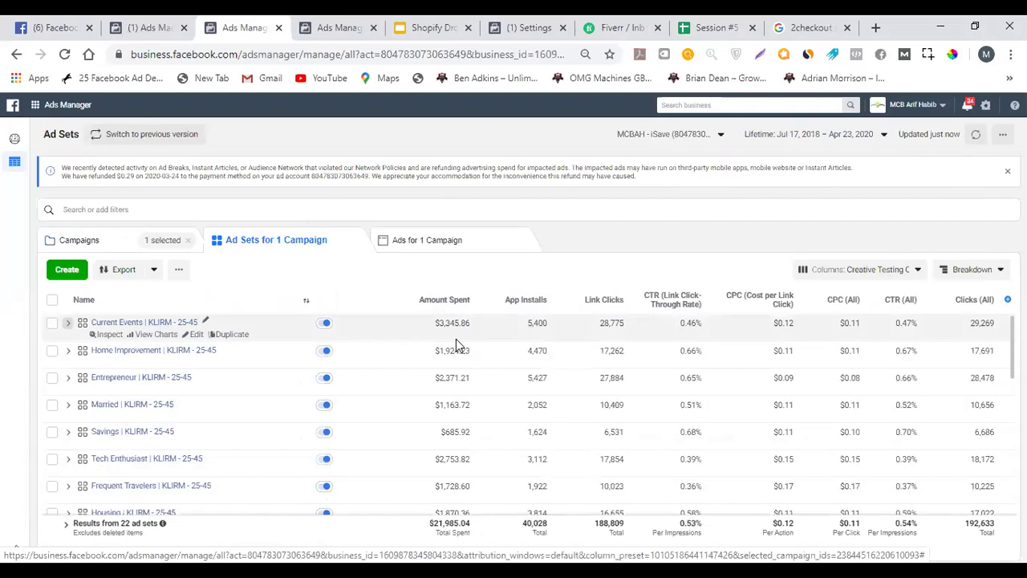
pyautogui.scroll(-5, 450, 348)
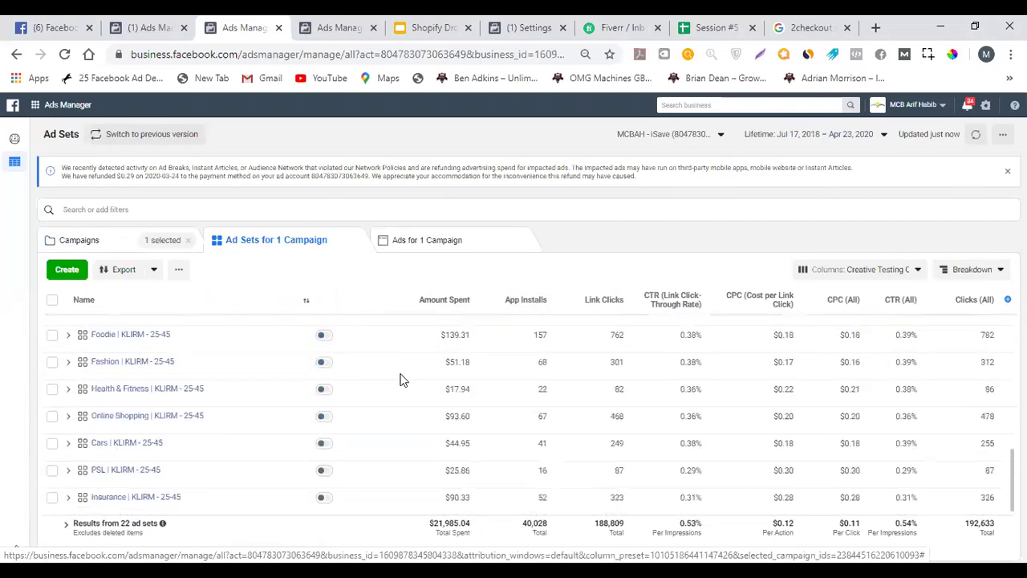
pyautogui.scroll(5, 401, 378)
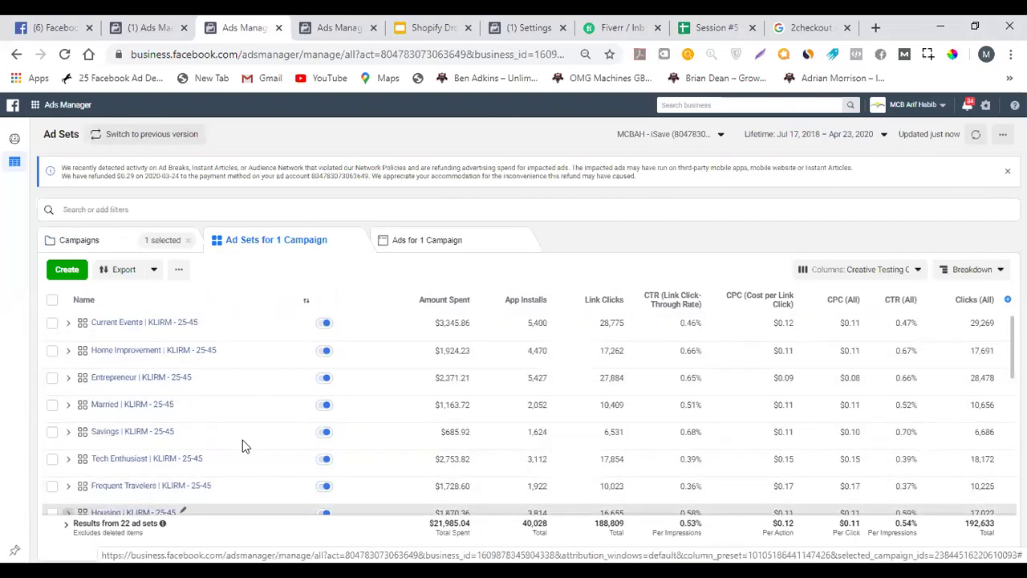
pyautogui.scroll(-5, 422, 428)
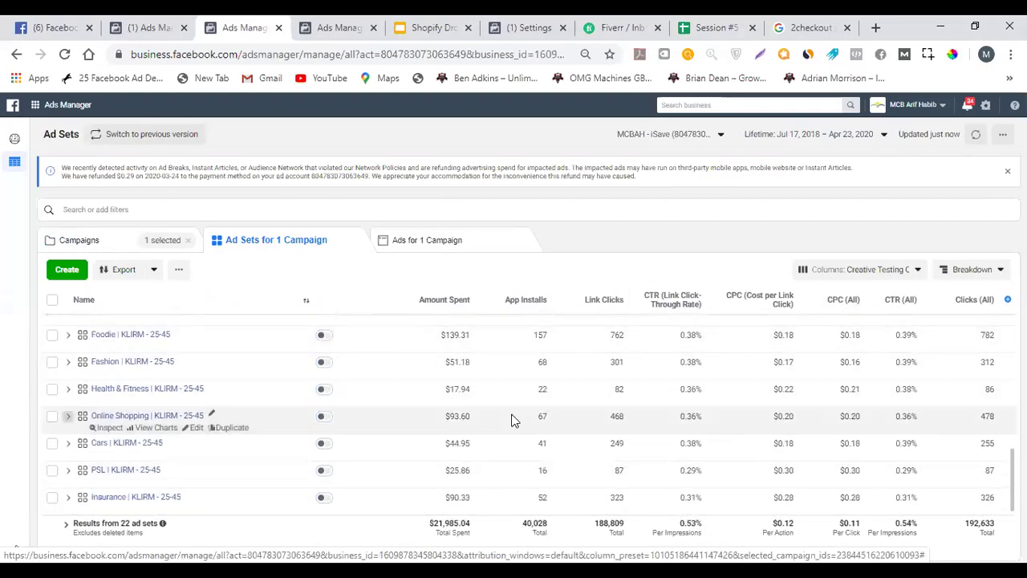
pyautogui.scroll(5, 552, 383)
pyautogui.scroll(-5, 527, 385)
pyautogui.scroll(2, 458, 393)
pyautogui.scroll(-2, 452, 414)
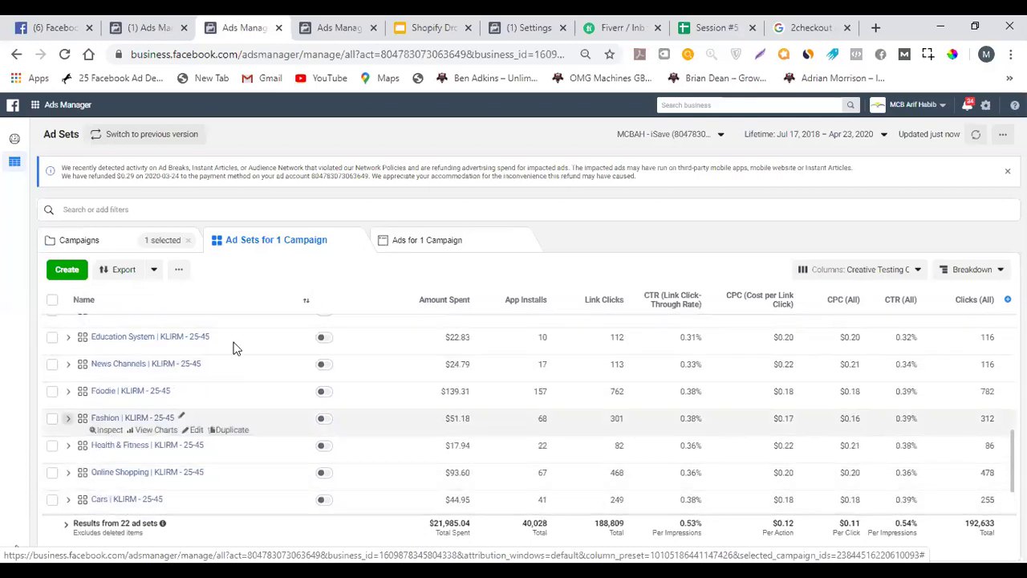
pyautogui.scroll(-1, 458, 415)
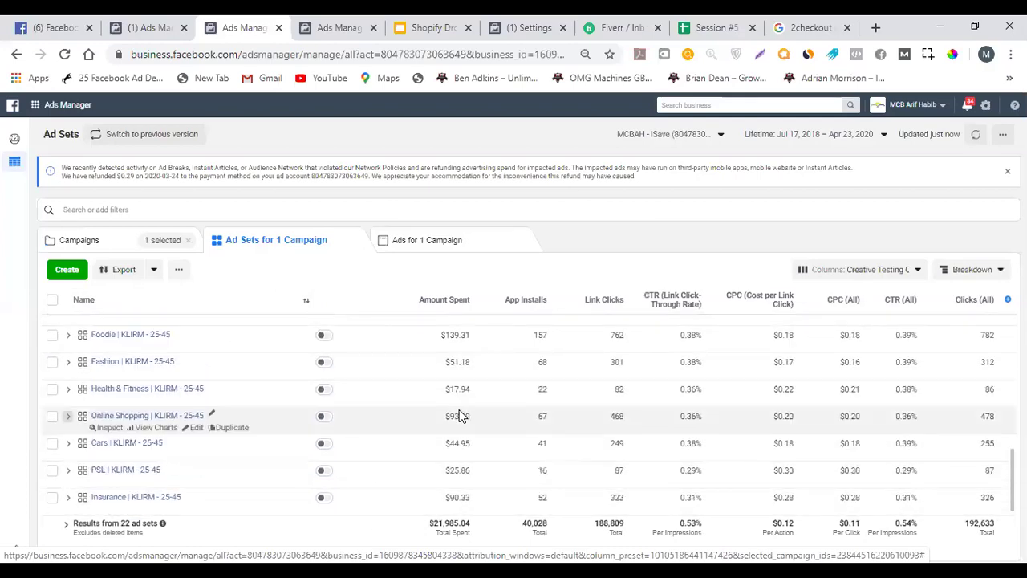
pyautogui.scroll(5, 407, 386)
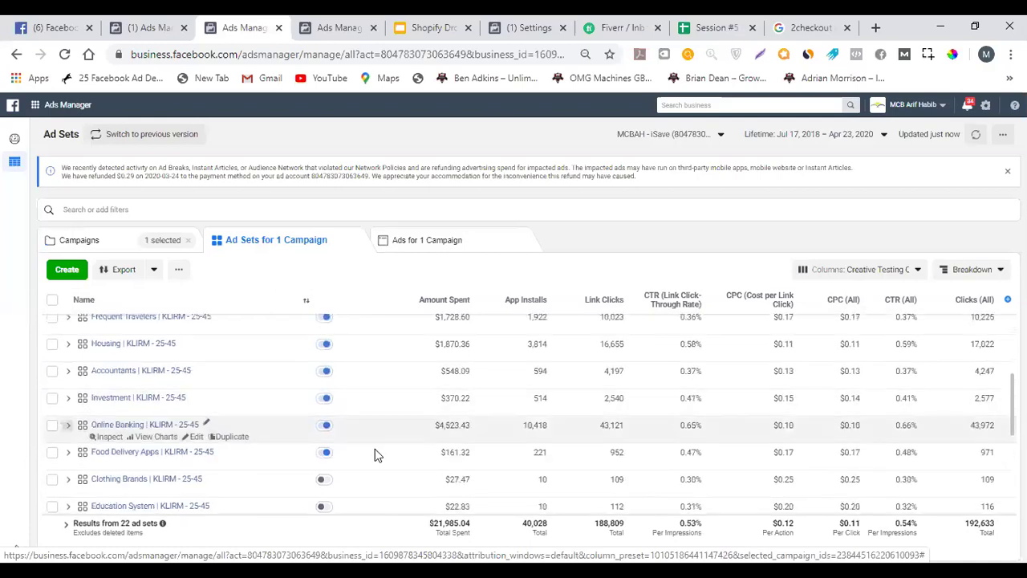
pyautogui.scroll(2, 365, 402)
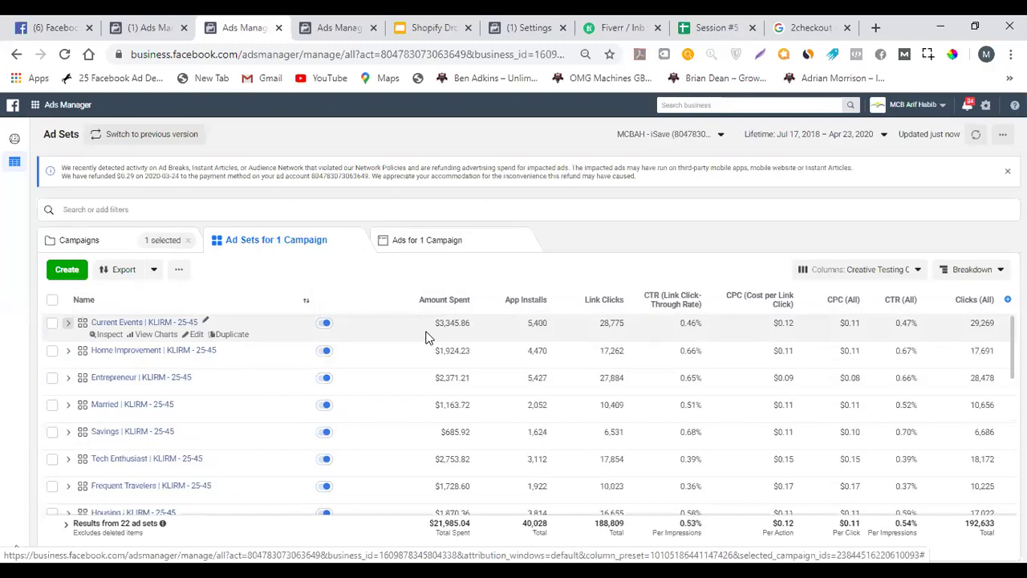
# Check the edit settings of the Current Events | KLIRM - 25-45 ad set and close them.
pyautogui.click(134, 336)
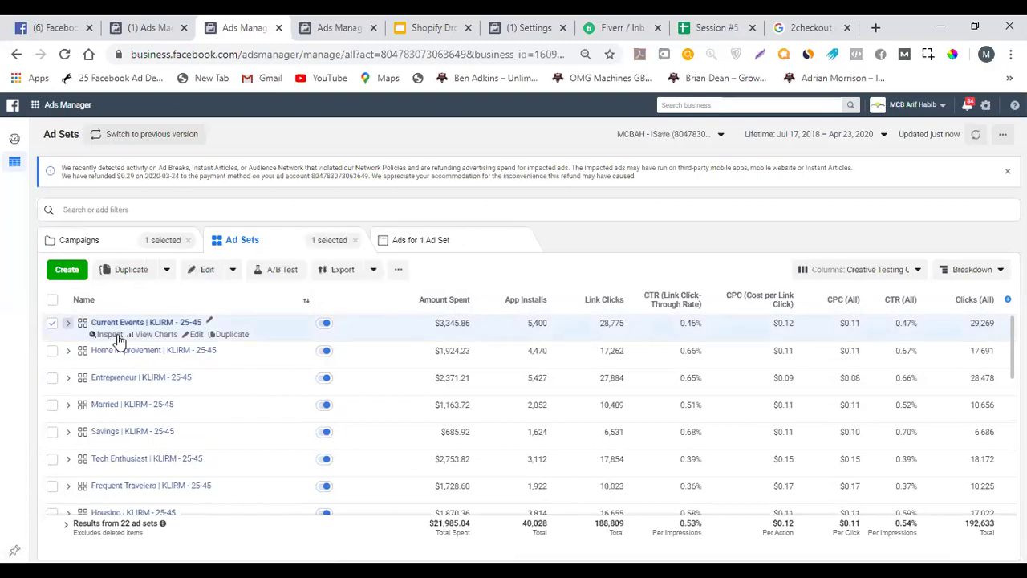
pyautogui.click(203, 269)
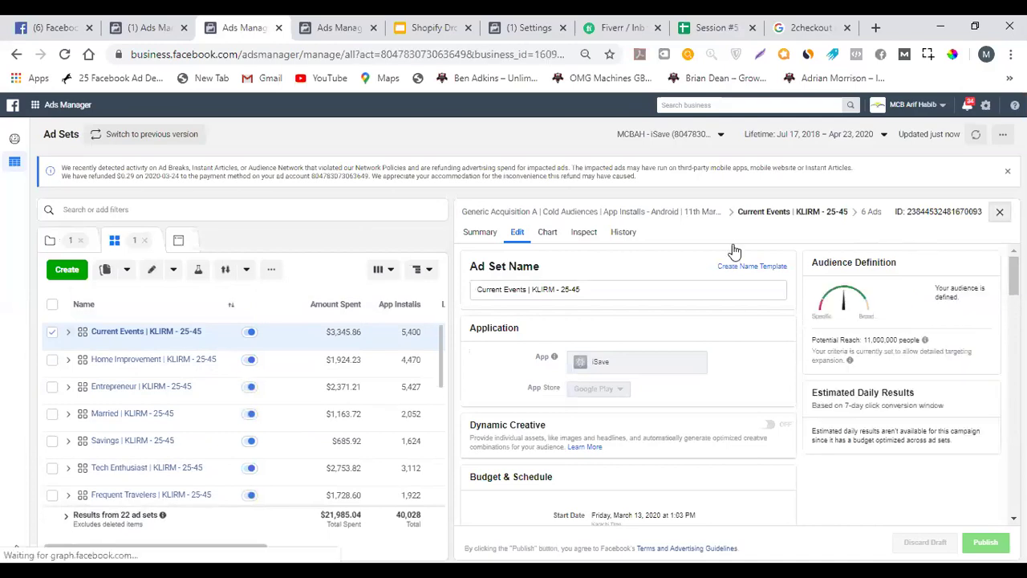
pyautogui.press('Escape')
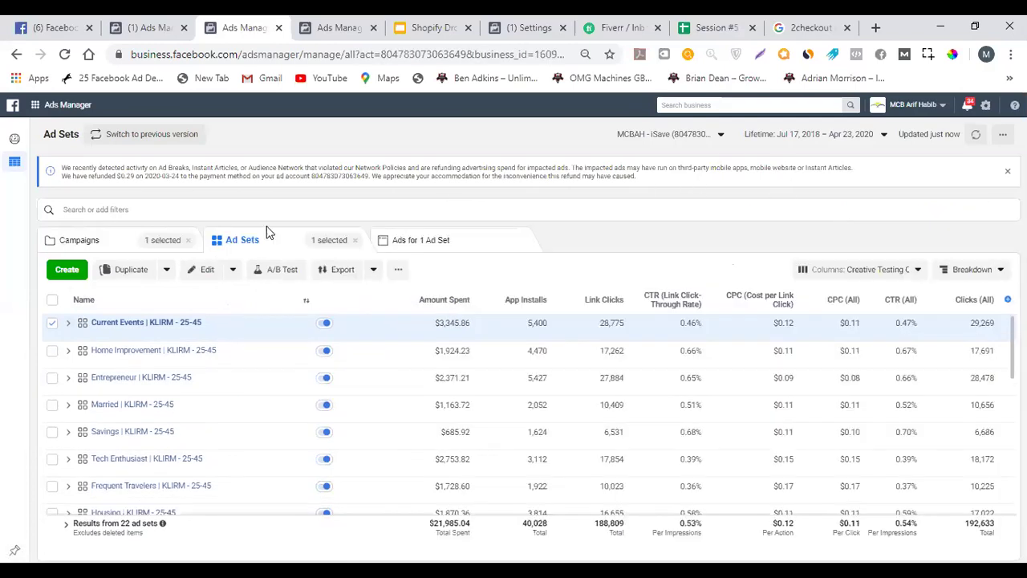
# Return to the campaign level and examine how the active and older campaigns are named and how they performed.
pyautogui.click(164, 244)
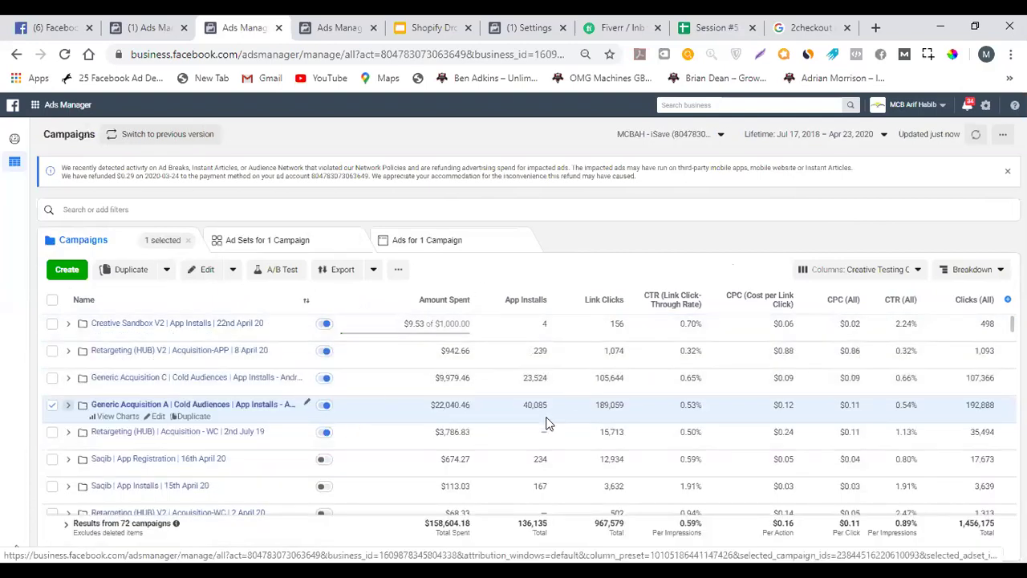
pyautogui.scroll(-10, 530, 401)
pyautogui.scroll(10, 481, 381)
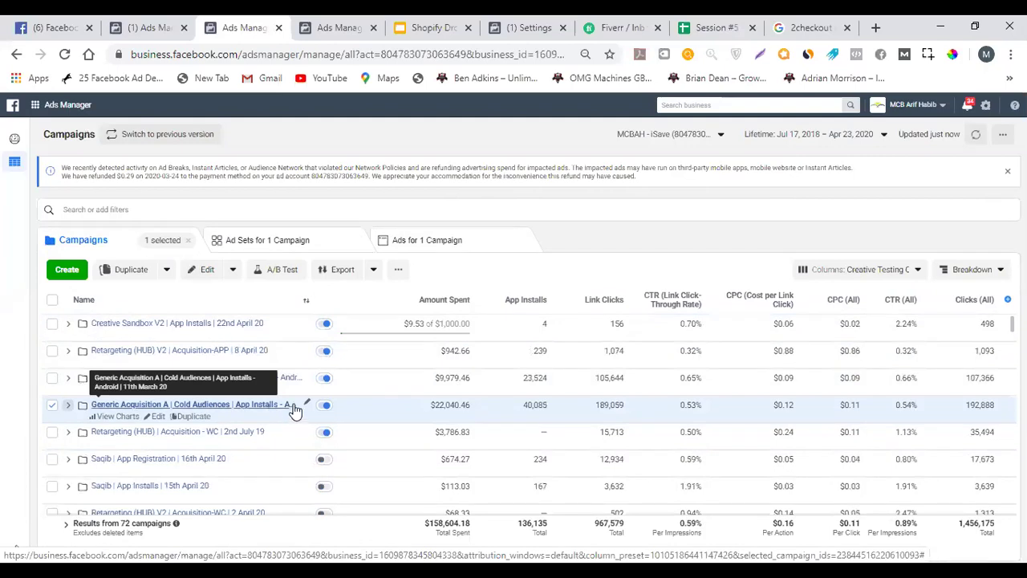
pyautogui.scroll(-2, 289, 414)
pyautogui.scroll(-1, 272, 426)
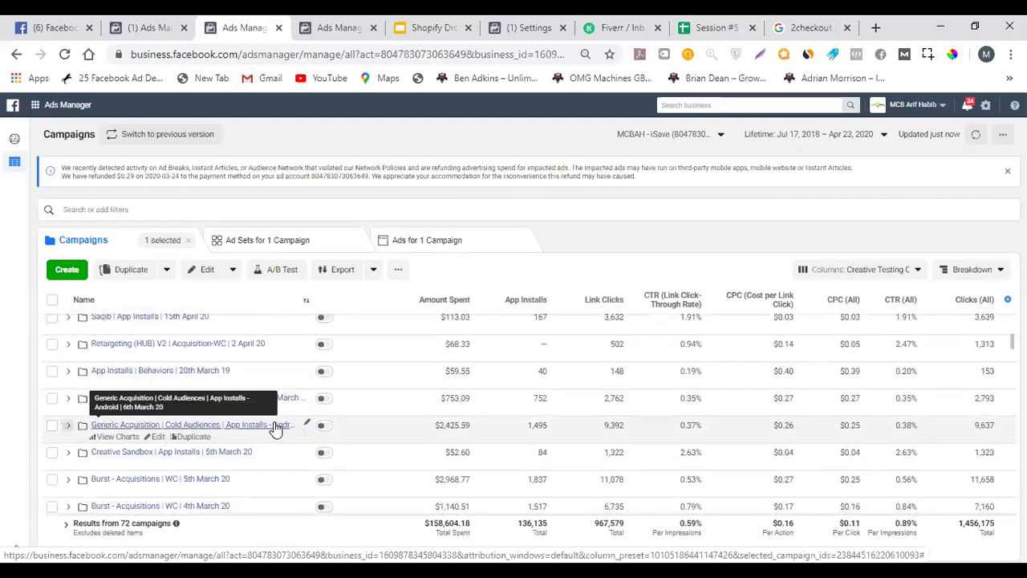
pyautogui.scroll(-1, 105, 479)
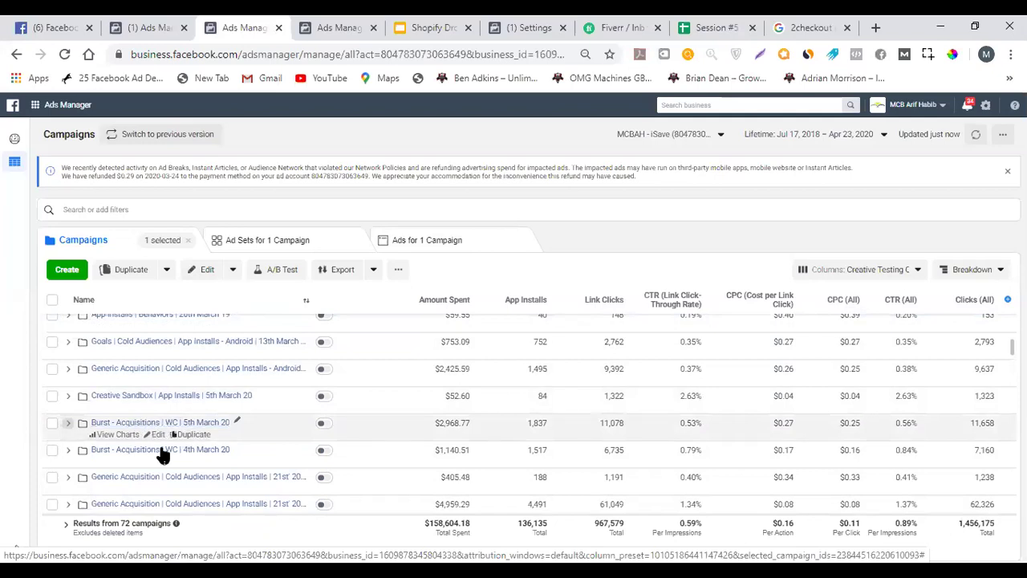
pyautogui.scroll(-1, 193, 417)
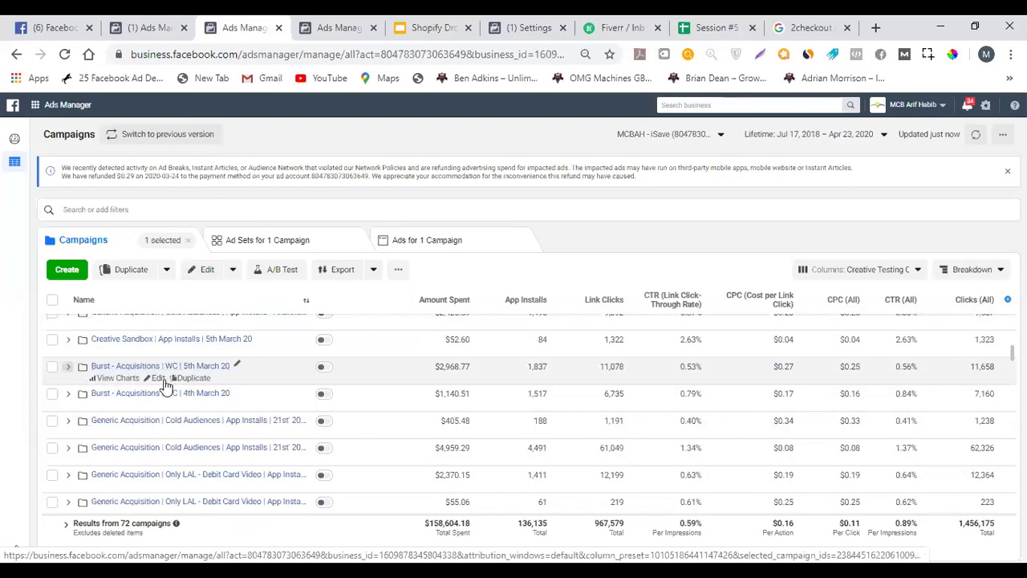
pyautogui.scroll(10, 184, 394)
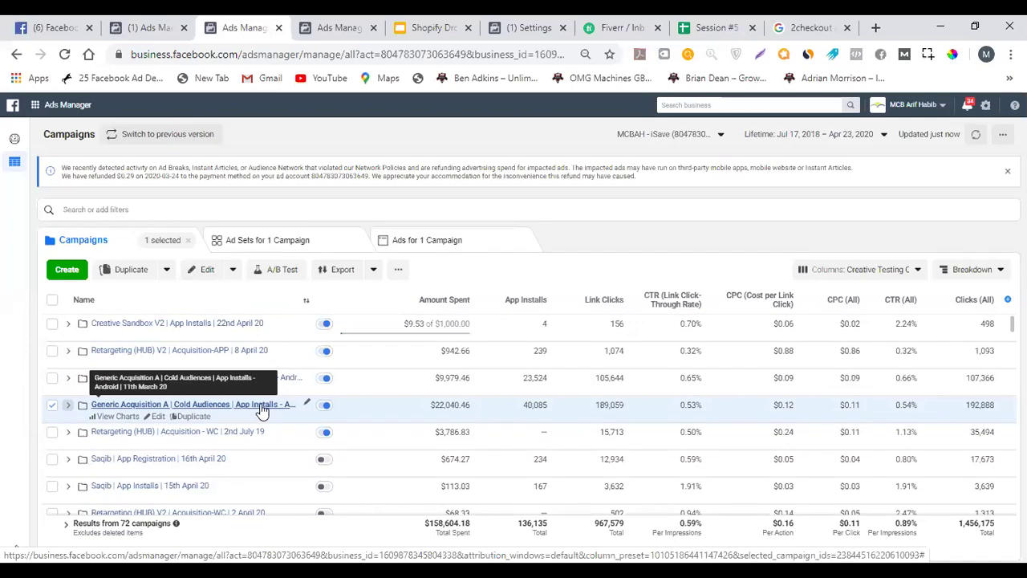
# Widen the campaigns' Name column to fit the full campaign names.
pyautogui.click(308, 299)
pyautogui.moveTo(311, 299); pyautogui.dragTo(415, 299)
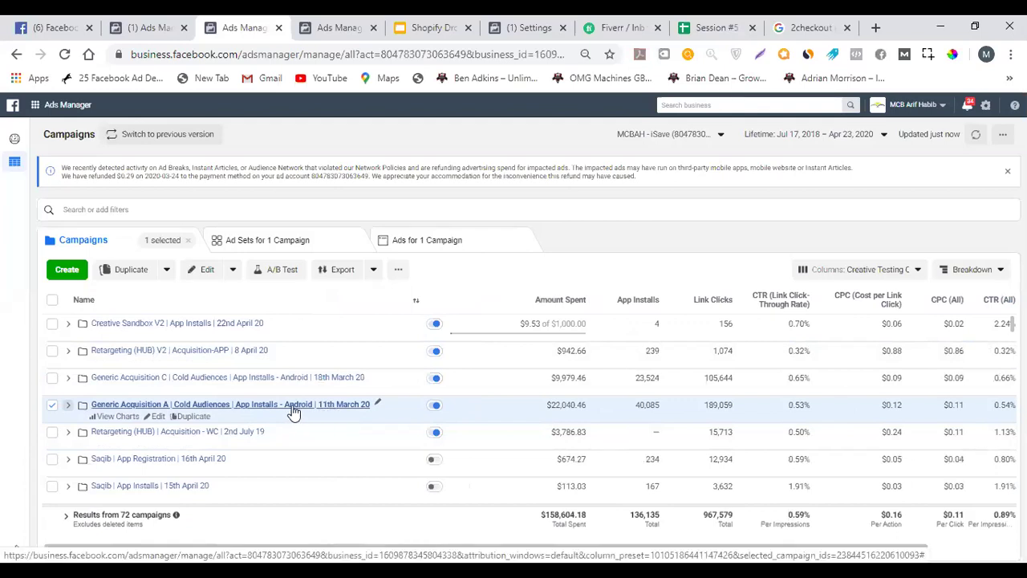
# Show the ad sets of the Generic Acquisition A campaign and open Current Events | KLIRM - 25-45 for editing.
pyautogui.click(94, 406)
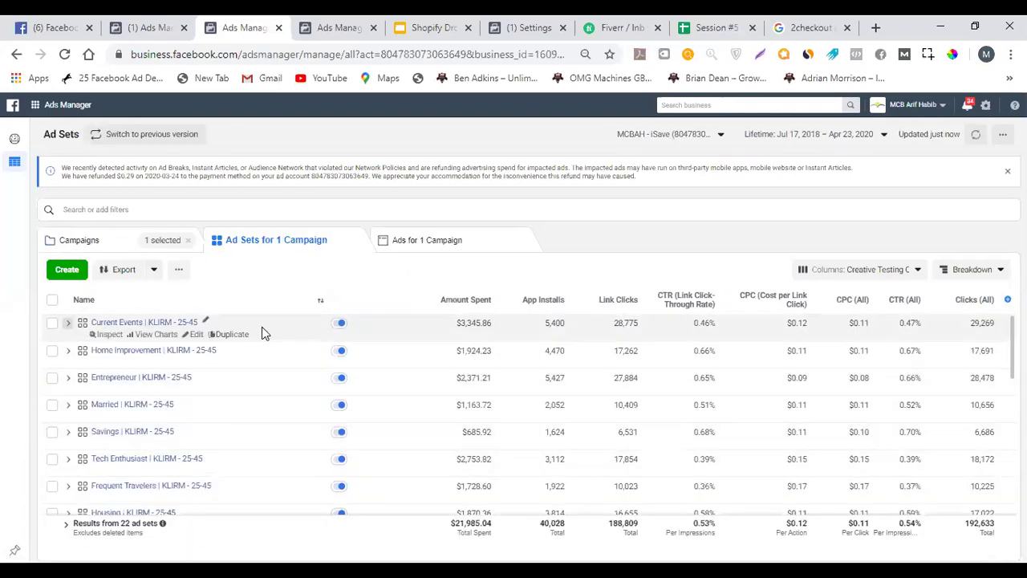
pyautogui.click(262, 327)
pyautogui.click(208, 269)
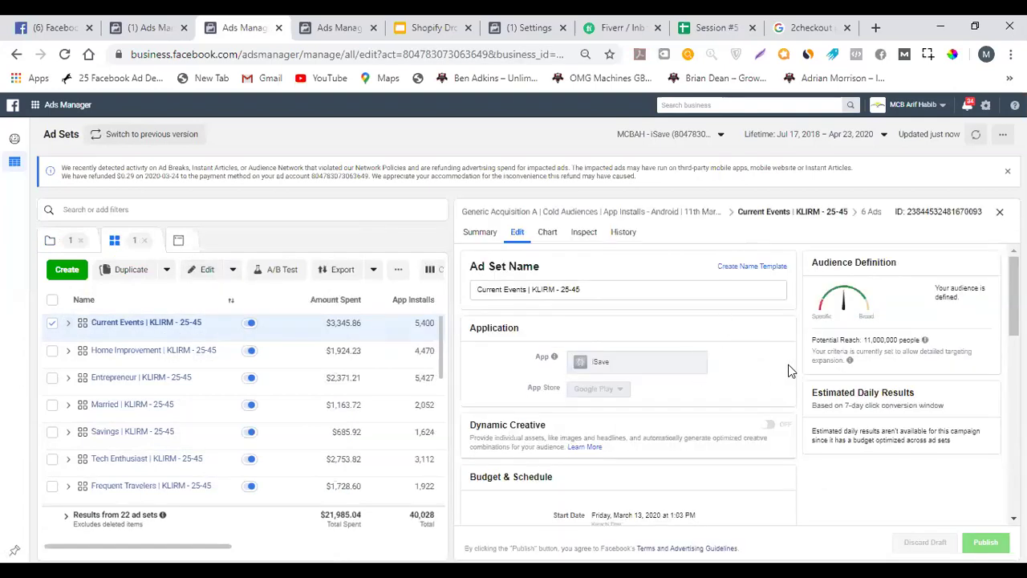
# Examine the detailed targeting interests of the Current Events, Home Improvement and Entrepreneur ad sets, then close the editor.
pyautogui.scroll(-10, 755, 345)
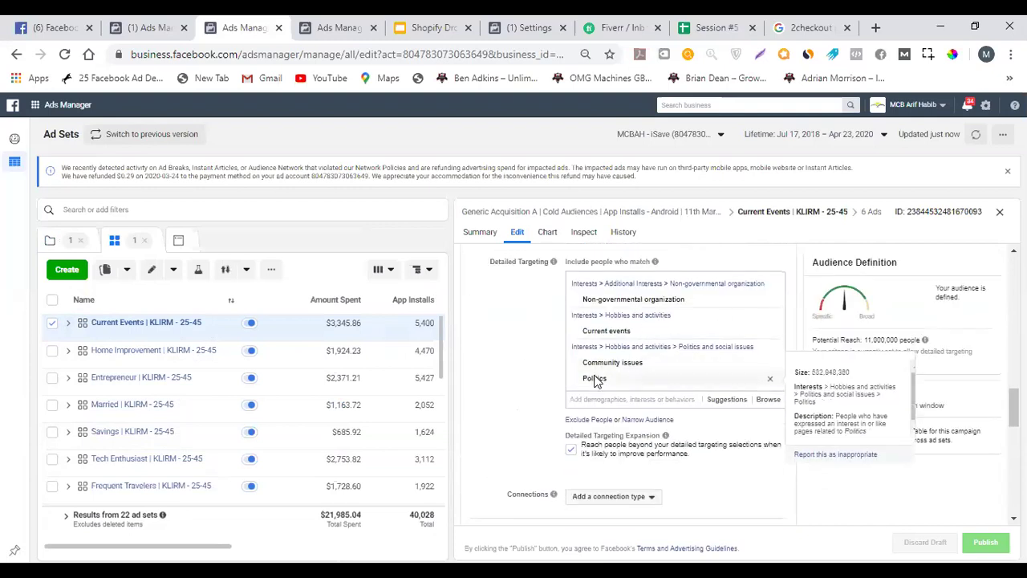
pyautogui.moveTo(623, 340)
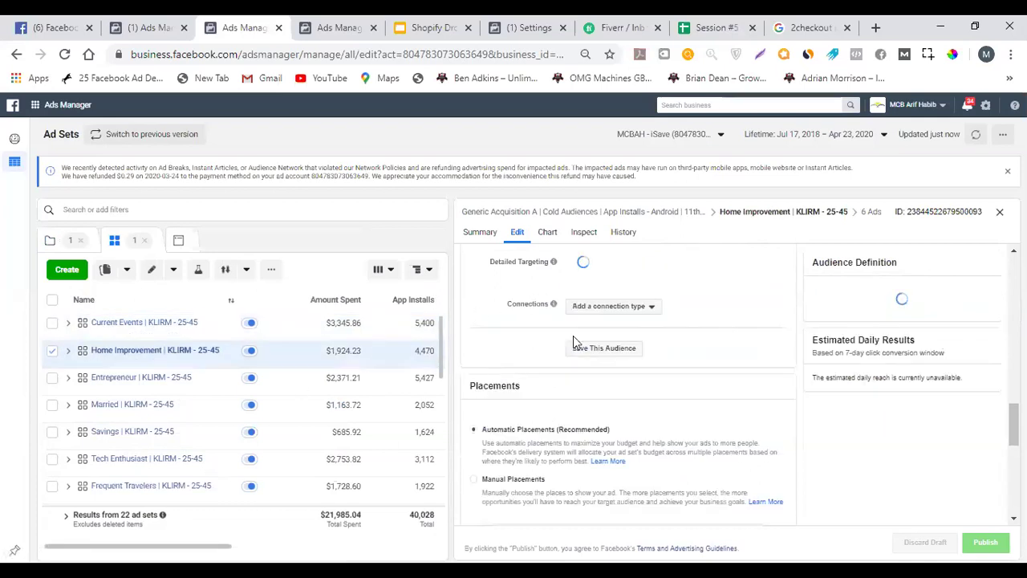
pyautogui.click(405, 330)
pyautogui.moveTo(749, 309)
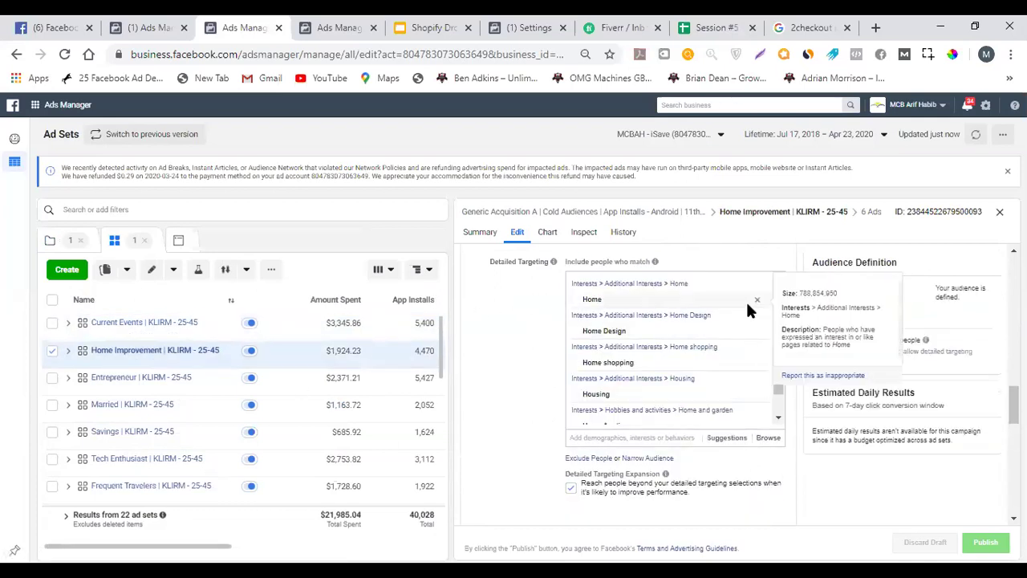
pyautogui.scroll(-1, 657, 368)
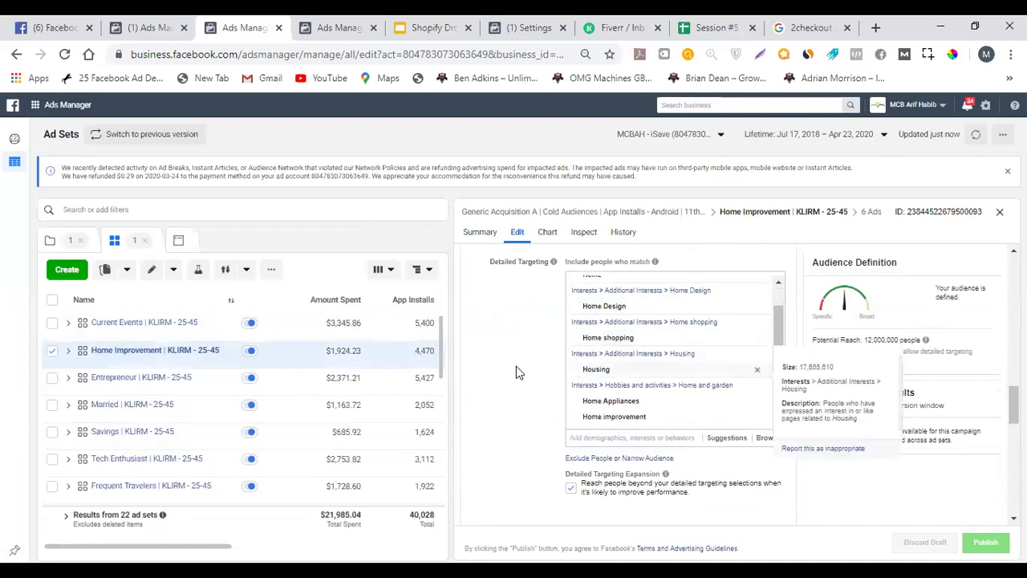
pyautogui.click(358, 385)
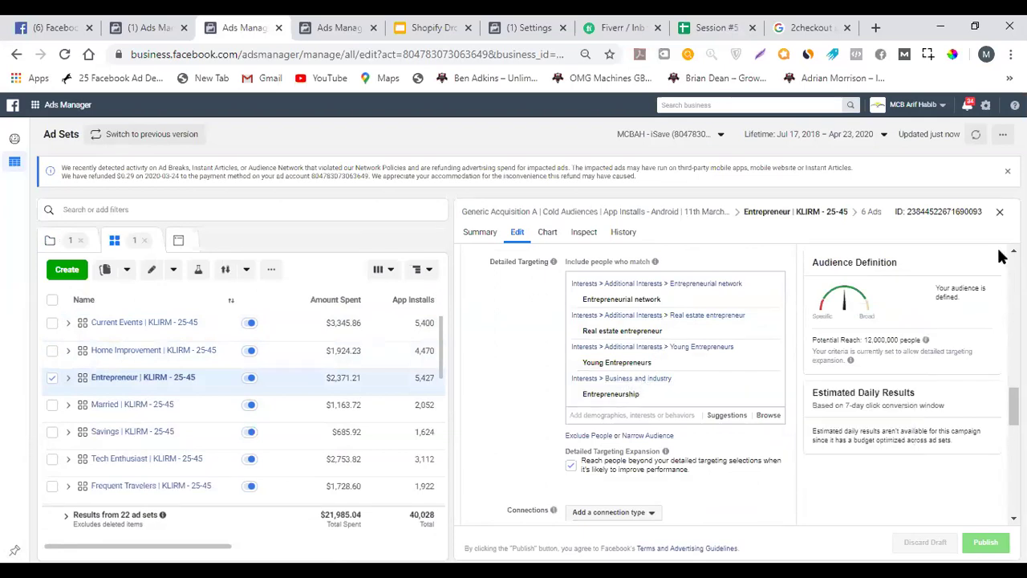
pyautogui.click(1001, 212)
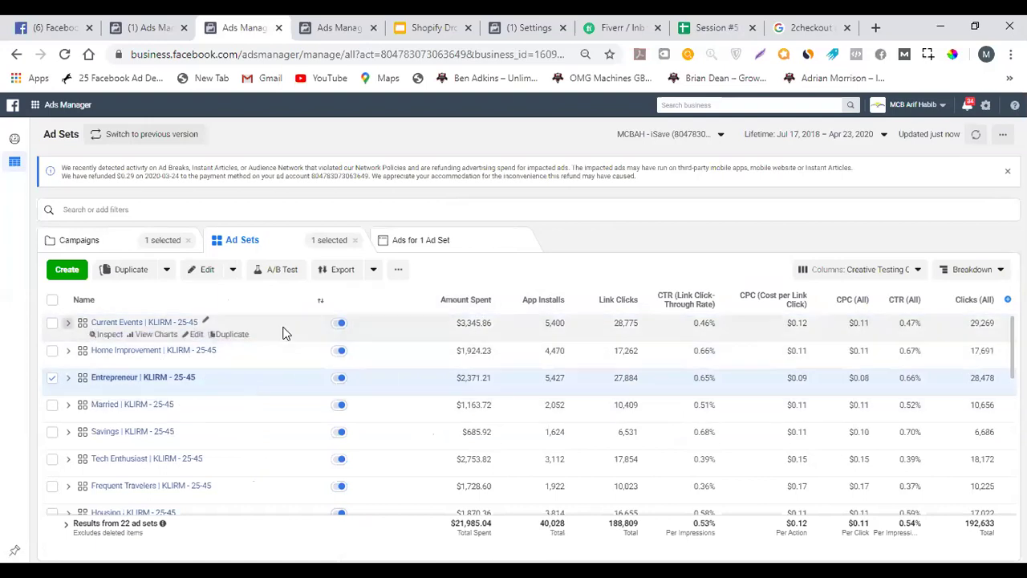
# Deselect the Entrepreneur ad set and look through all of the campaign's ad sets, comparing their spend and app installs.
pyautogui.scroll(-5, 283, 333)
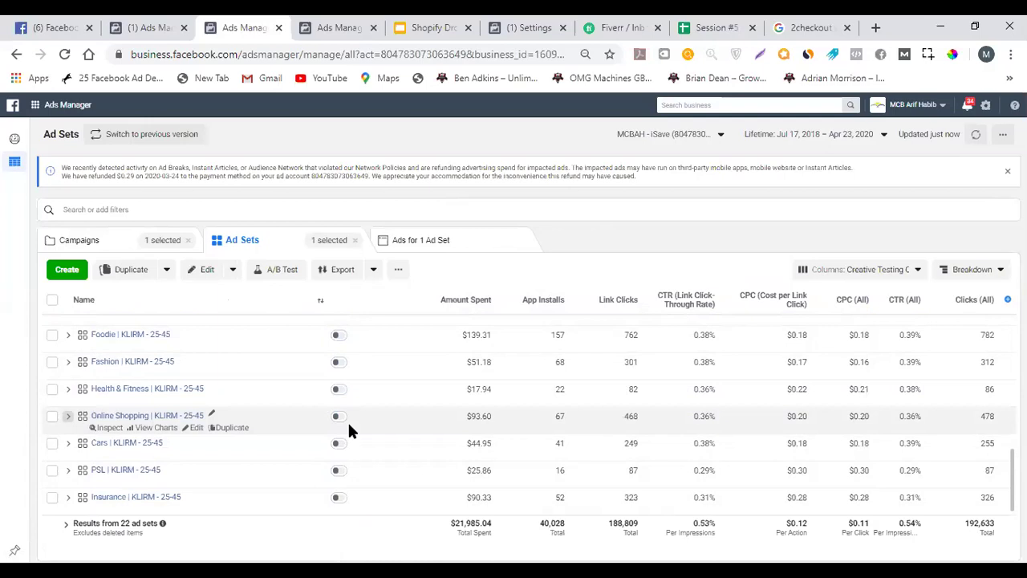
pyautogui.scroll(5, 257, 369)
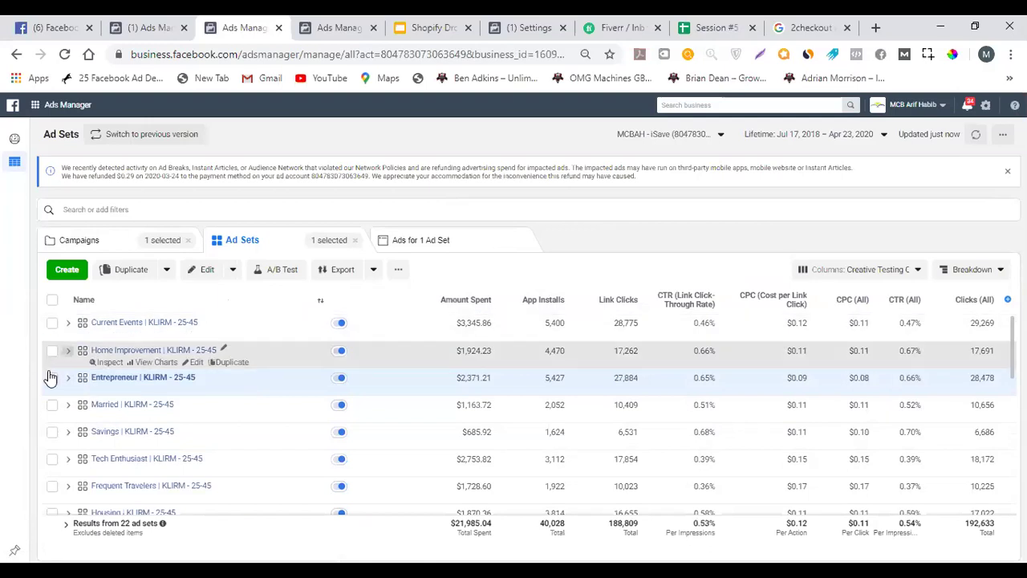
pyautogui.click(94, 371)
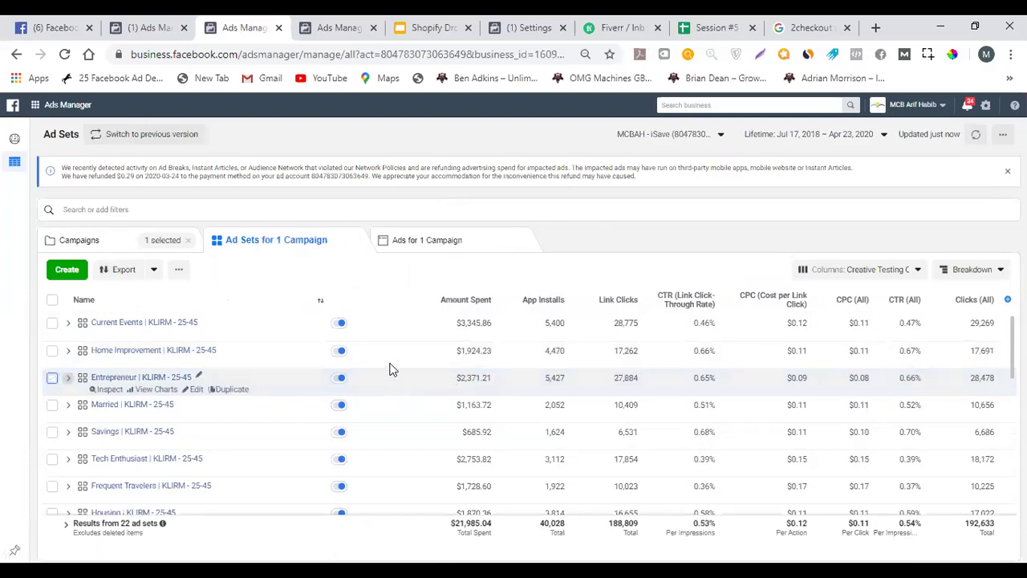
pyautogui.scroll(-1, 391, 361)
pyautogui.scroll(1, 392, 361)
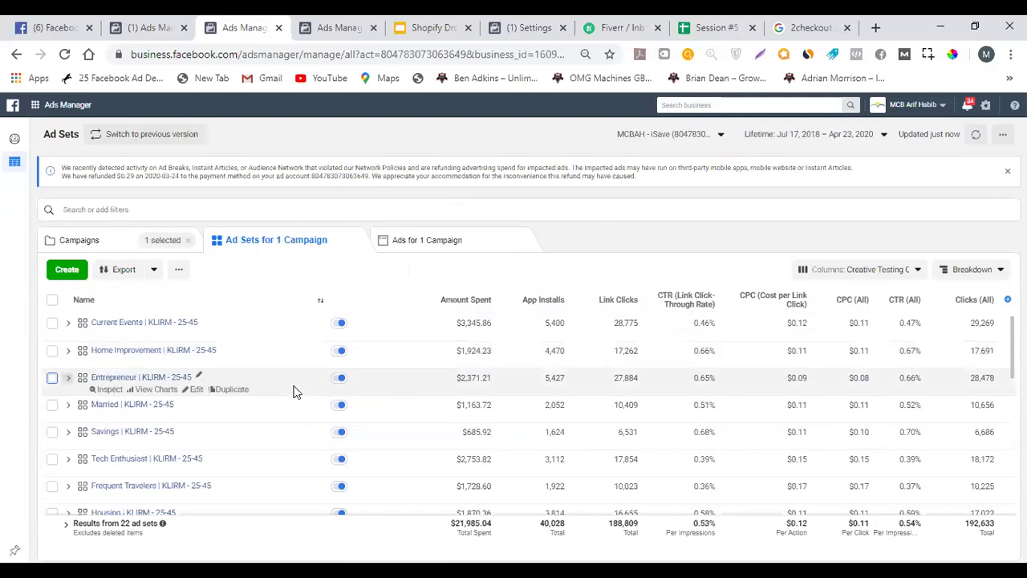
pyautogui.scroll(-5, 294, 385)
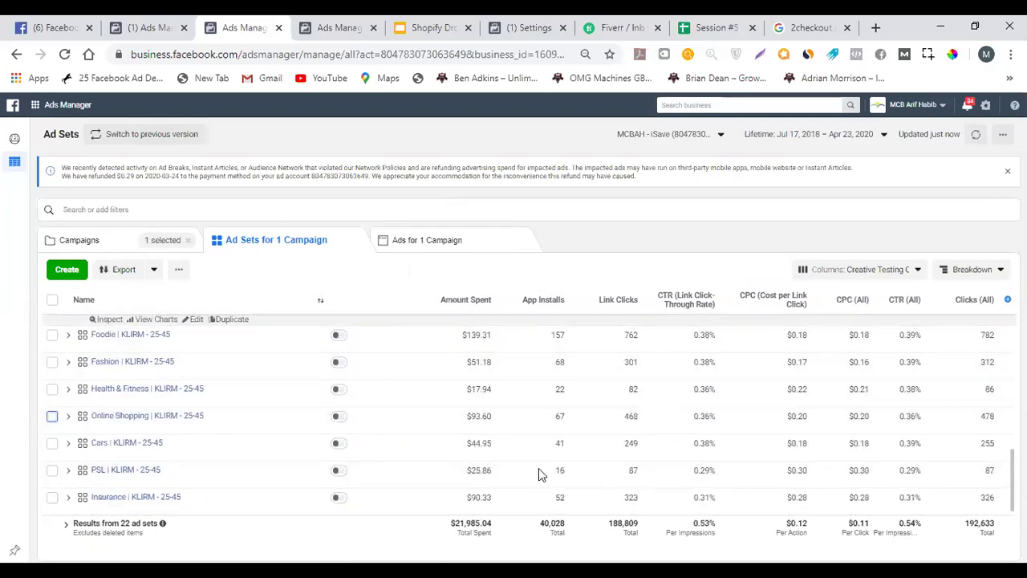
pyautogui.scroll(5, 541, 354)
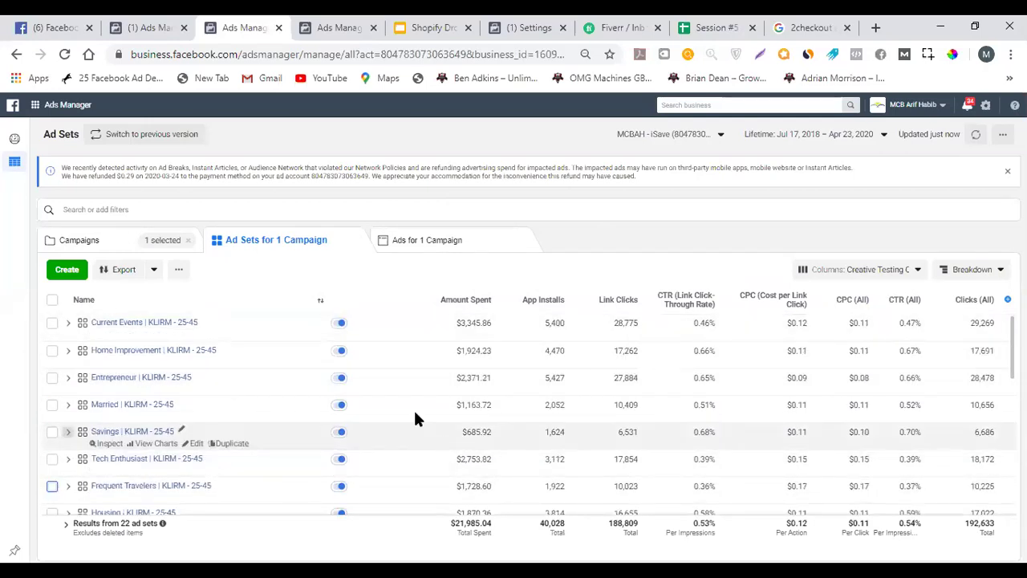
pyautogui.scroll(-5, 410, 399)
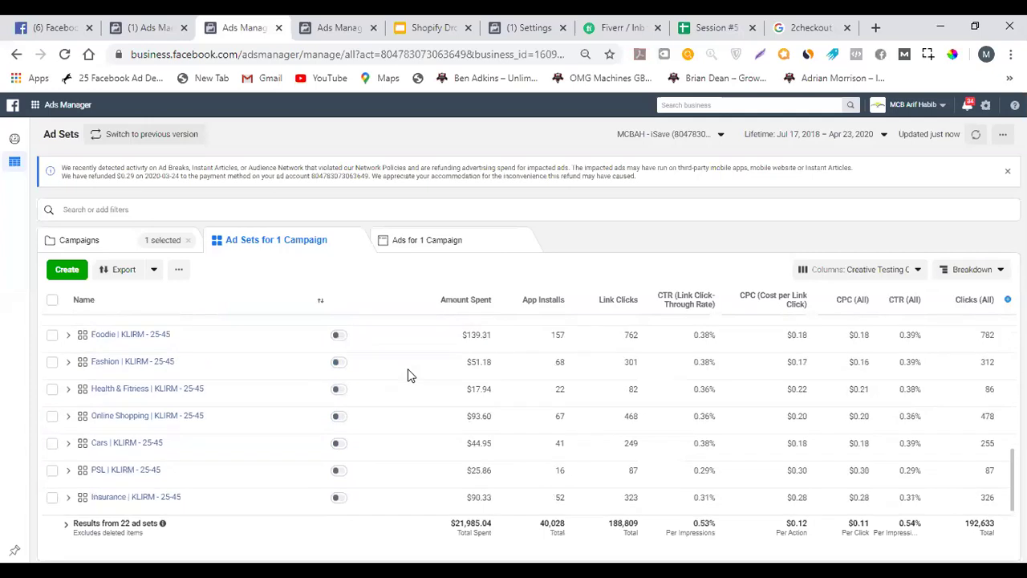
pyautogui.scroll(5, 405, 386)
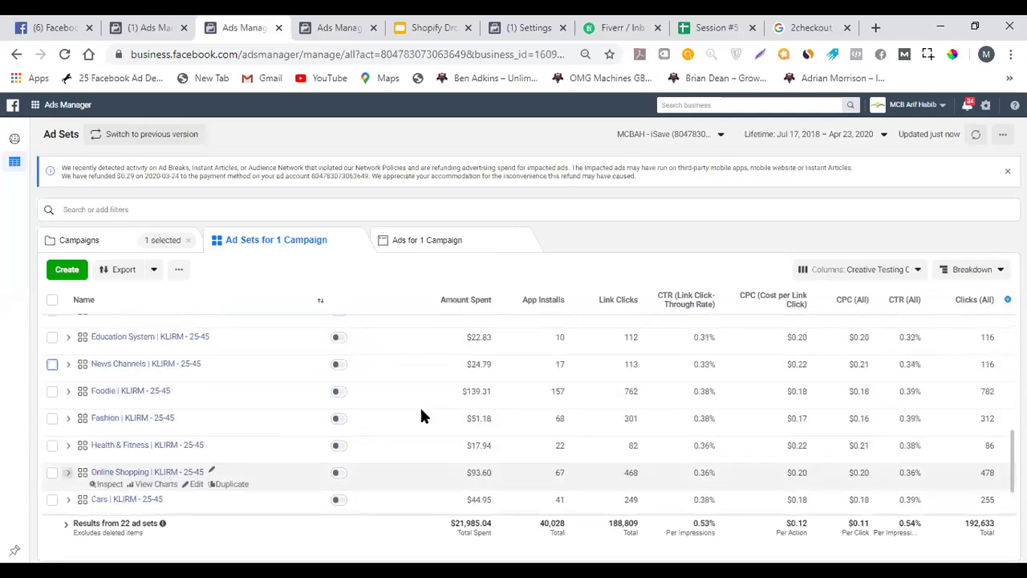
pyautogui.scroll(-2, 434, 361)
pyautogui.scroll(2, 433, 362)
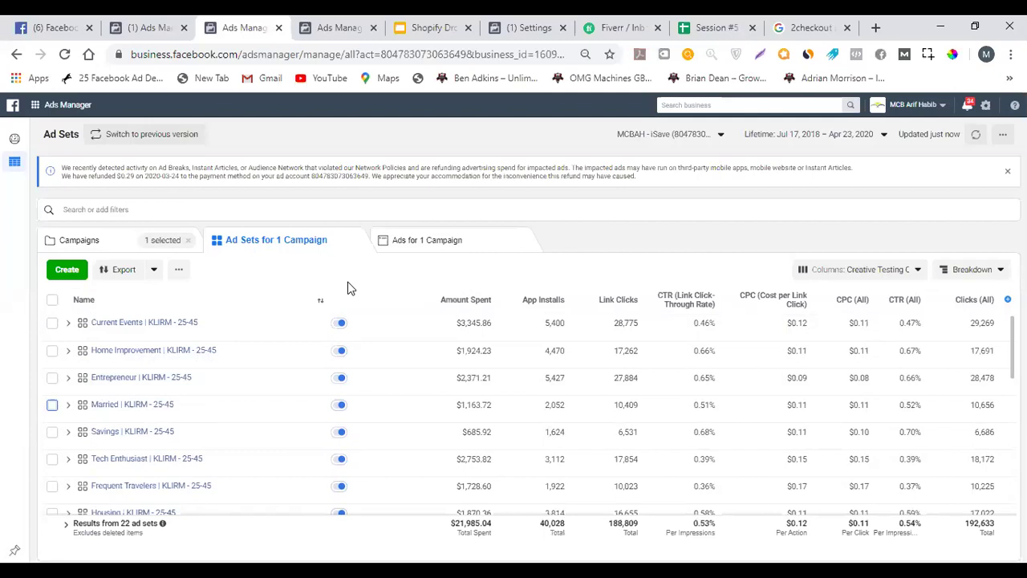
# Select the Current Events ad set and check which of the campaign's ad sets are switched on or off.
pyautogui.click(426, 325)
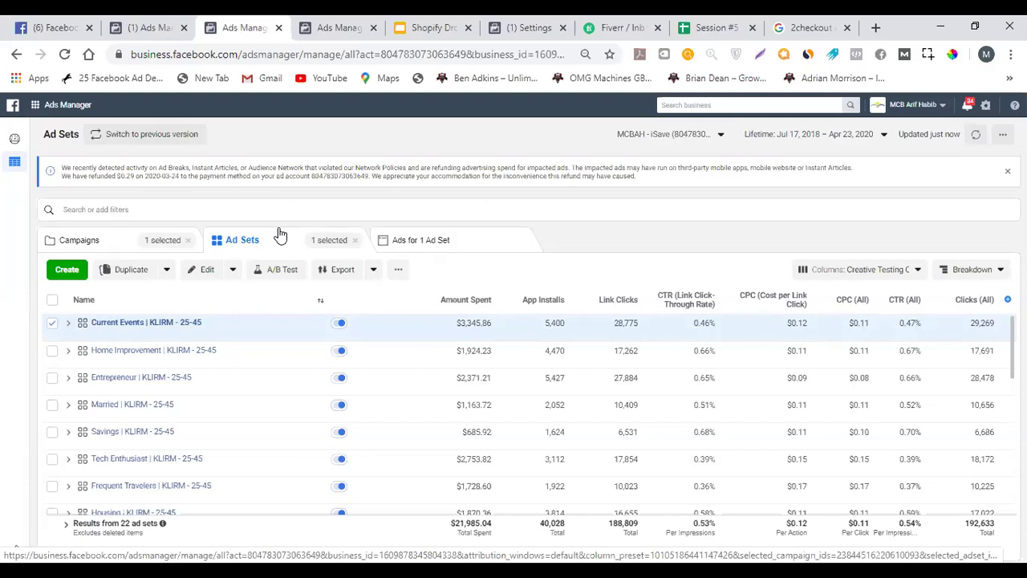
pyautogui.scroll(-3, 419, 413)
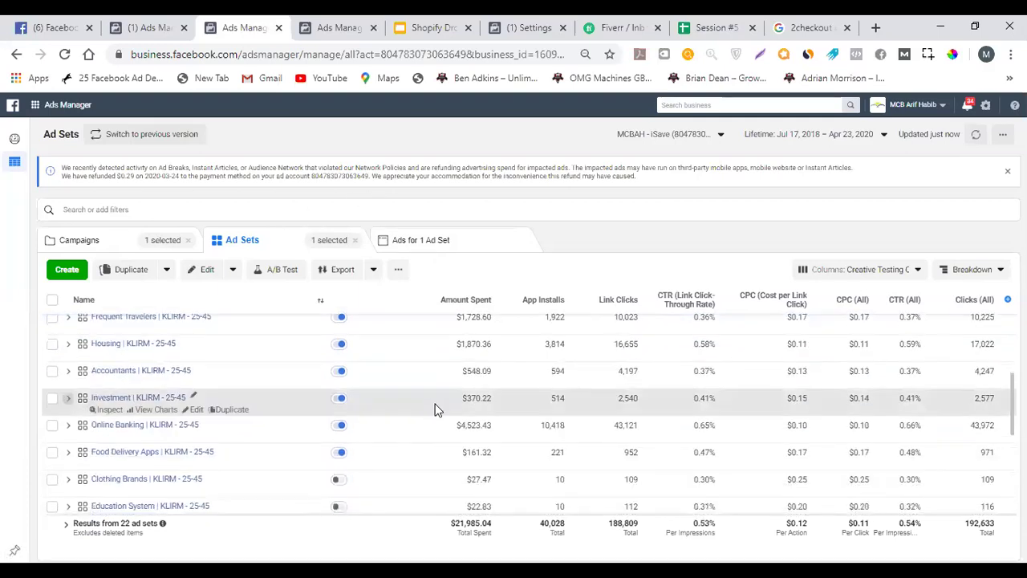
pyautogui.scroll(-2, 436, 408)
pyautogui.scroll(-1, 435, 408)
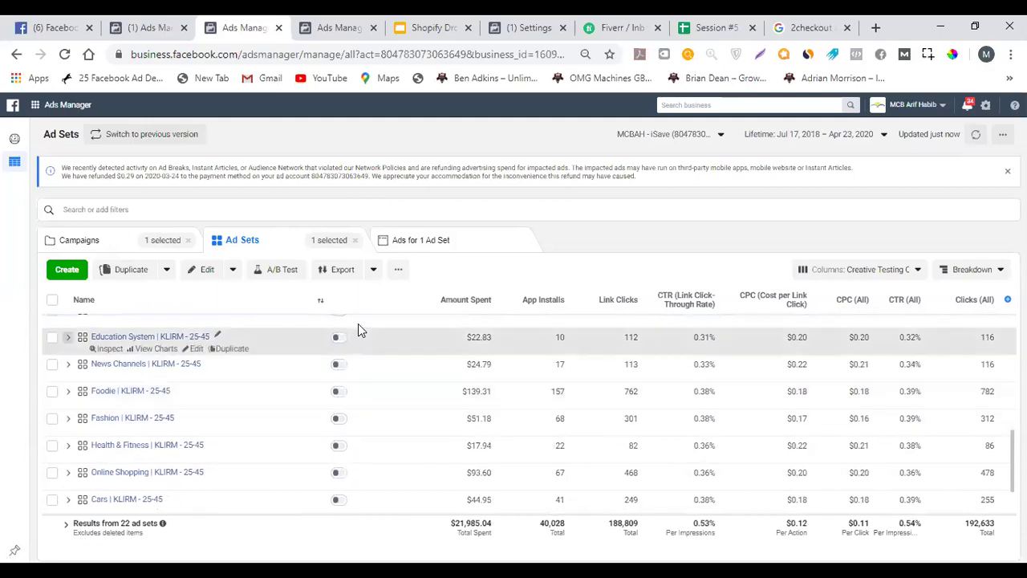
pyautogui.scroll(-1, 383, 417)
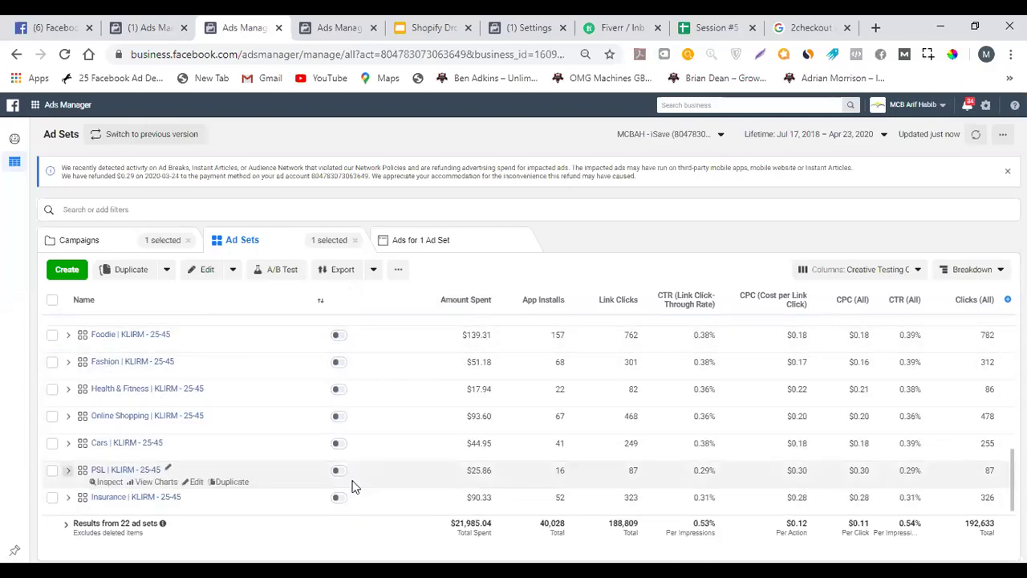
pyautogui.scroll(2, 353, 482)
pyautogui.scroll(2, 358, 440)
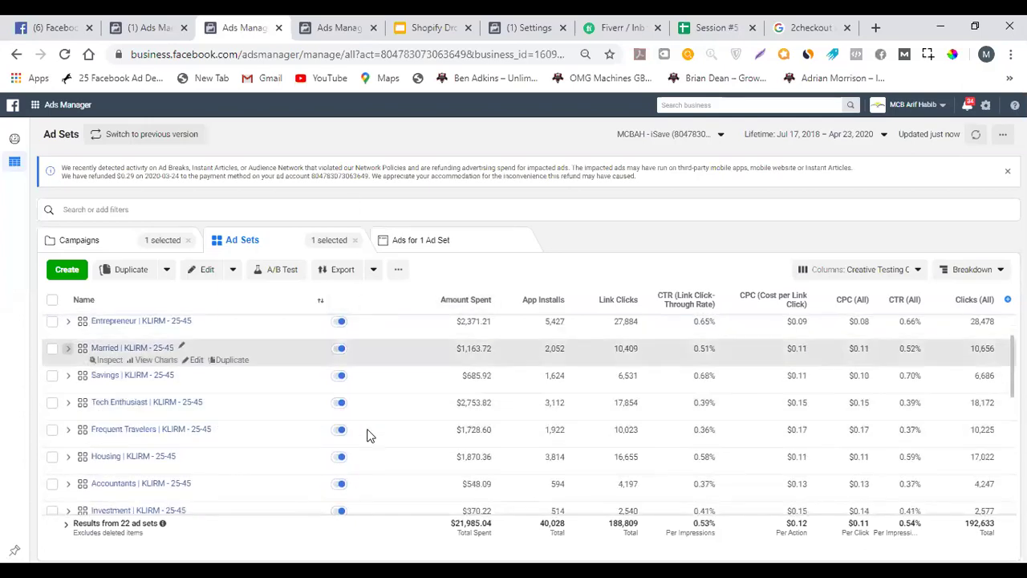
pyautogui.scroll(-4, 366, 444)
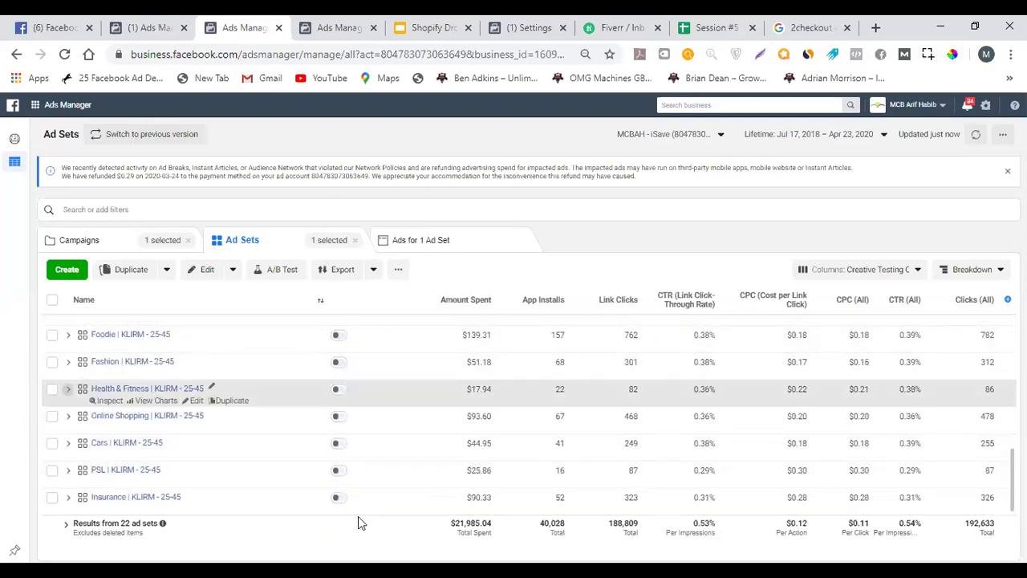
pyautogui.scroll(5, 358, 448)
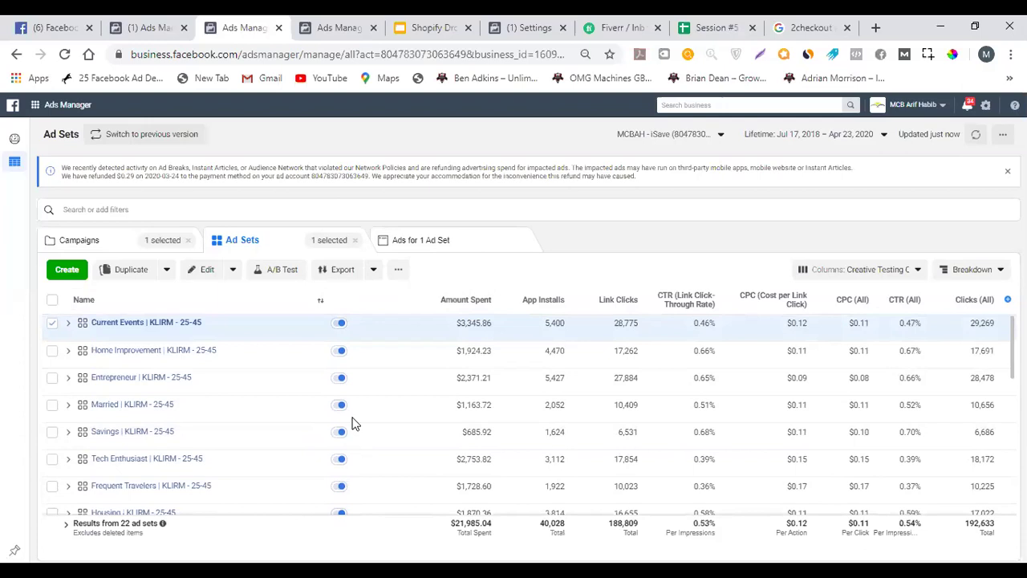
# Highlight the ad sets from Current Events to Tech Enthusiast one by one to compare their lifetime spend.
pyautogui.click(324, 302)
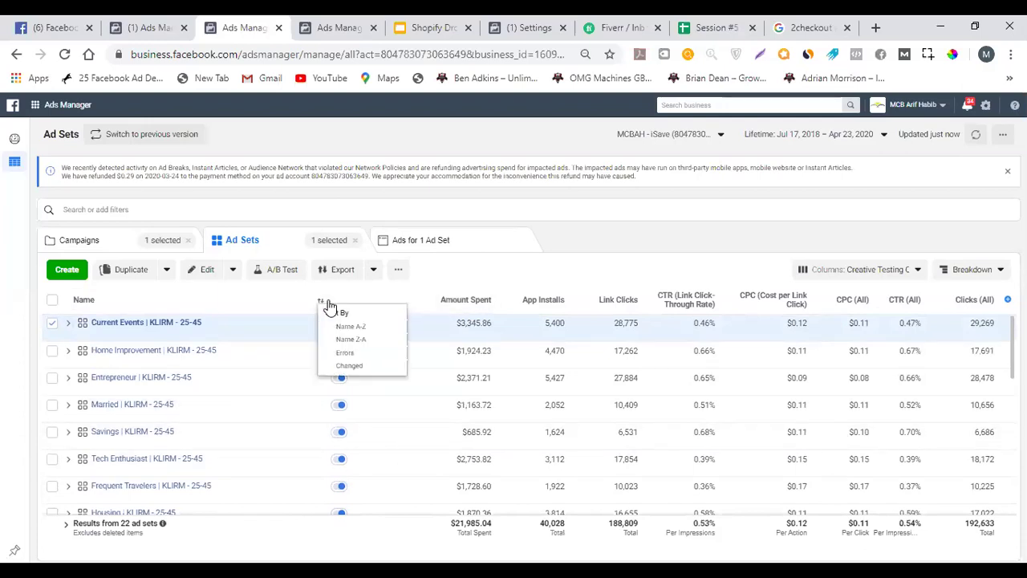
pyautogui.click(411, 353)
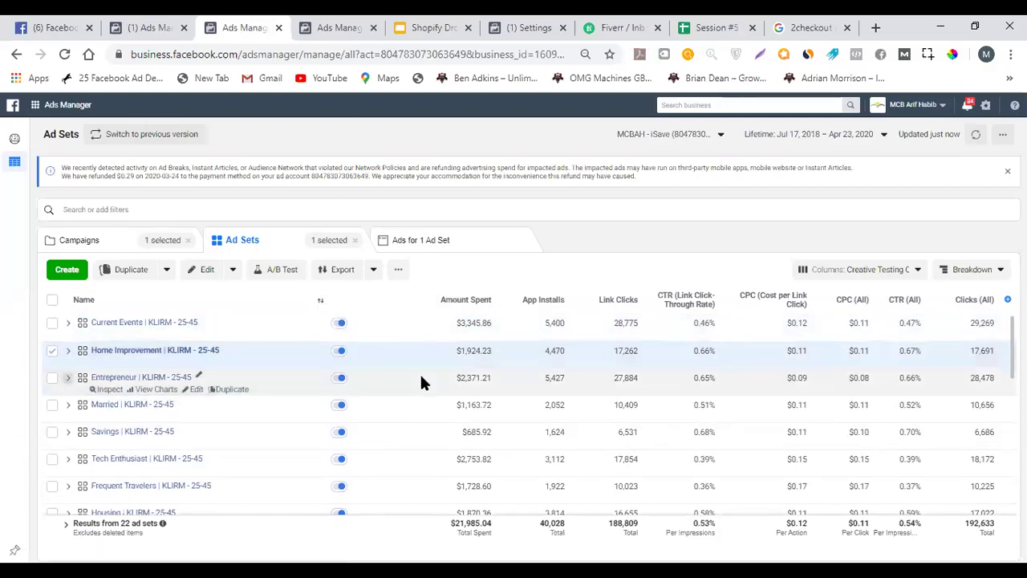
pyautogui.click(402, 334)
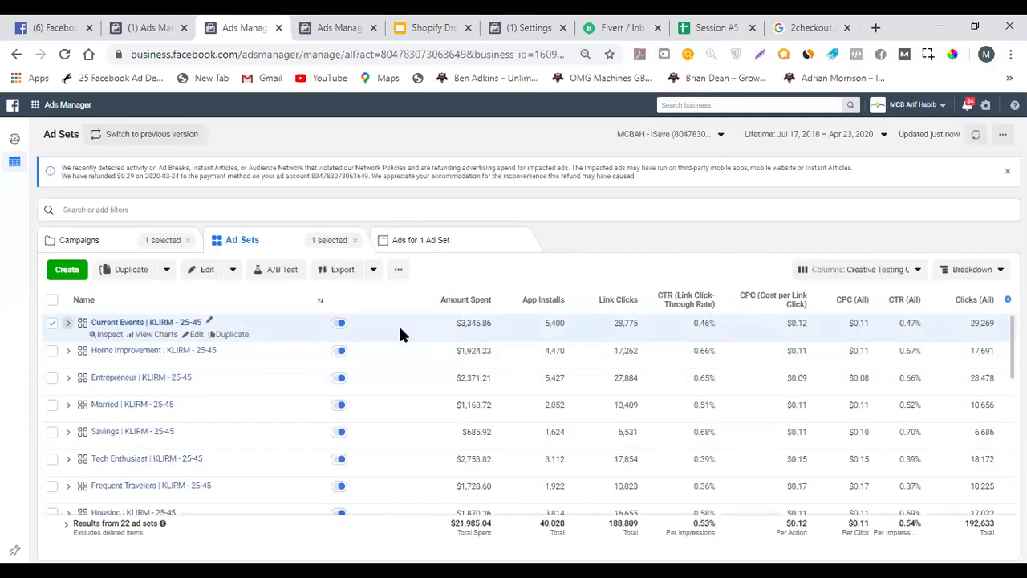
pyautogui.click(406, 359)
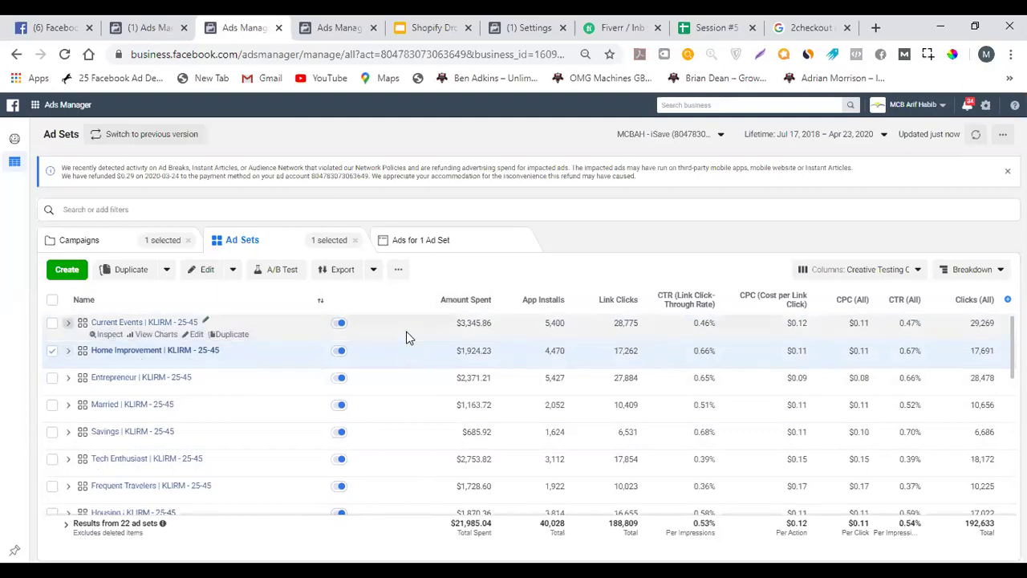
pyautogui.click(406, 337)
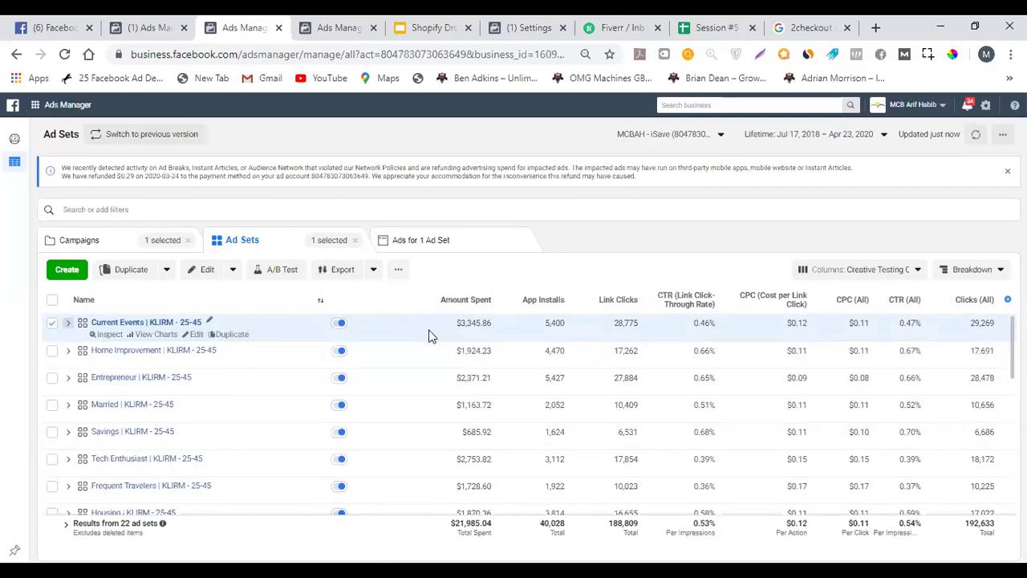
pyautogui.click(434, 353)
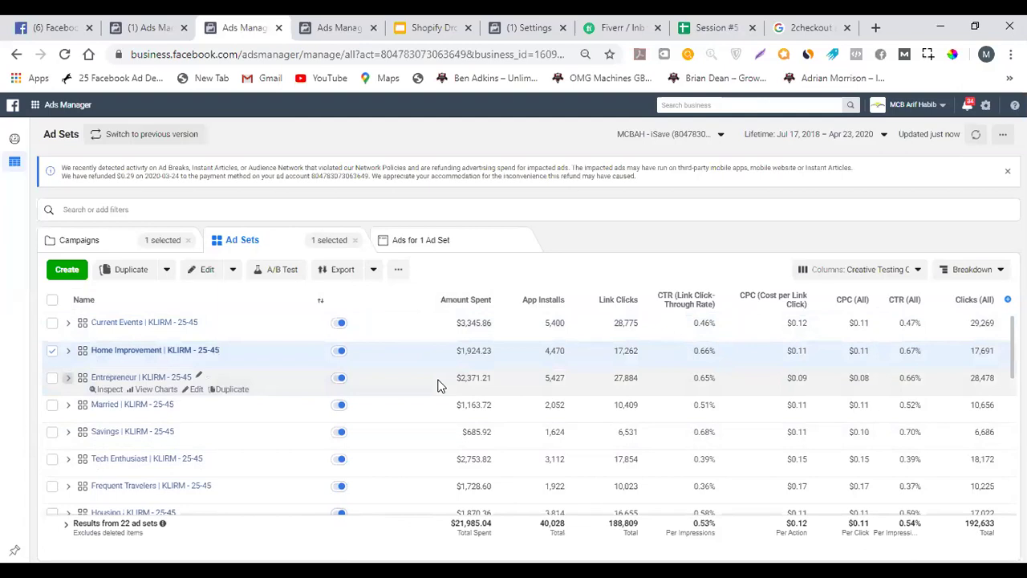
pyautogui.click(433, 390)
pyautogui.click(434, 411)
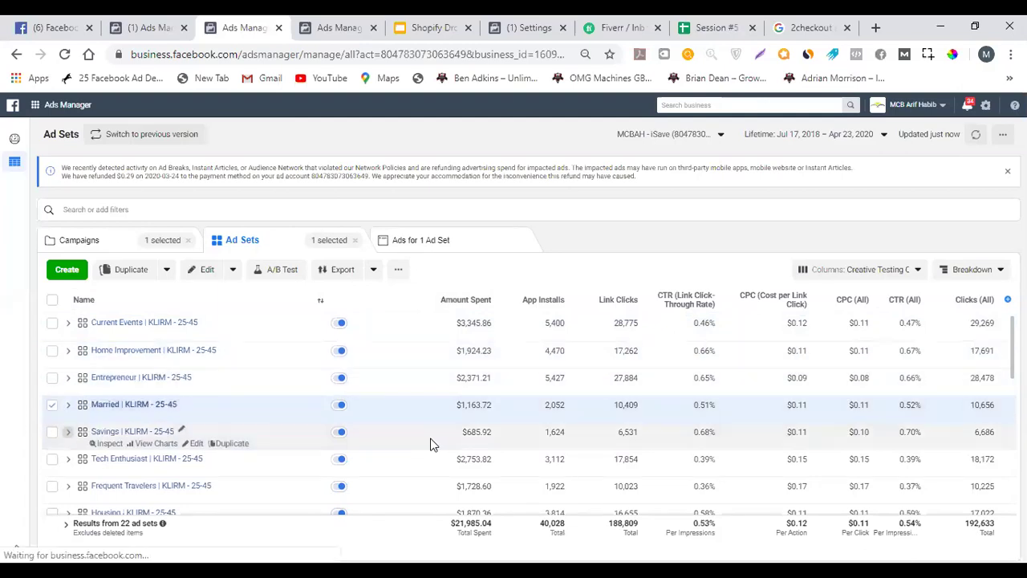
pyautogui.click(435, 441)
pyautogui.click(435, 472)
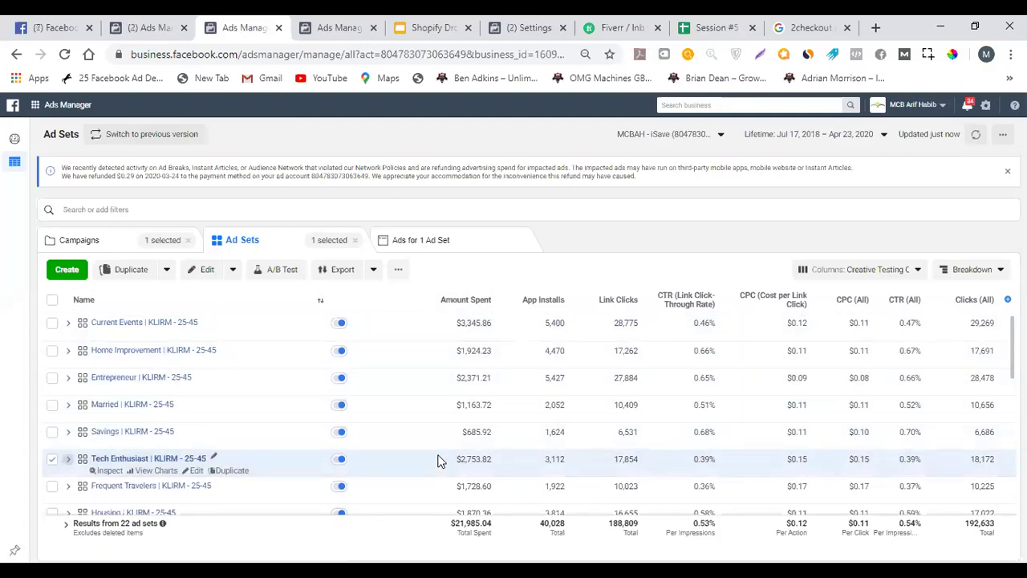
# Set the reporting date range to Today and compare the total spend with that of the first three ad sets.
pyautogui.click(785, 138)
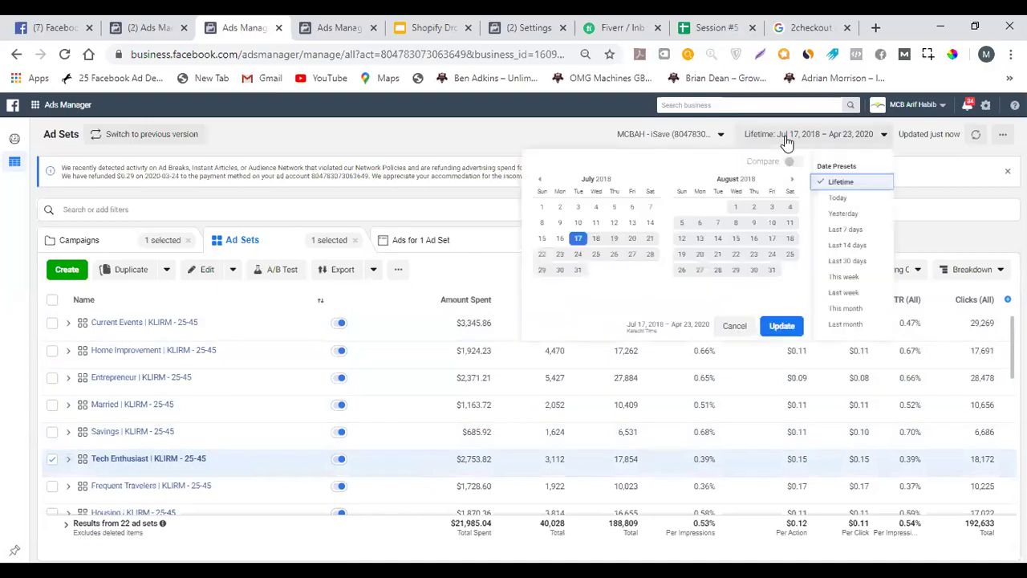
pyautogui.click(840, 199)
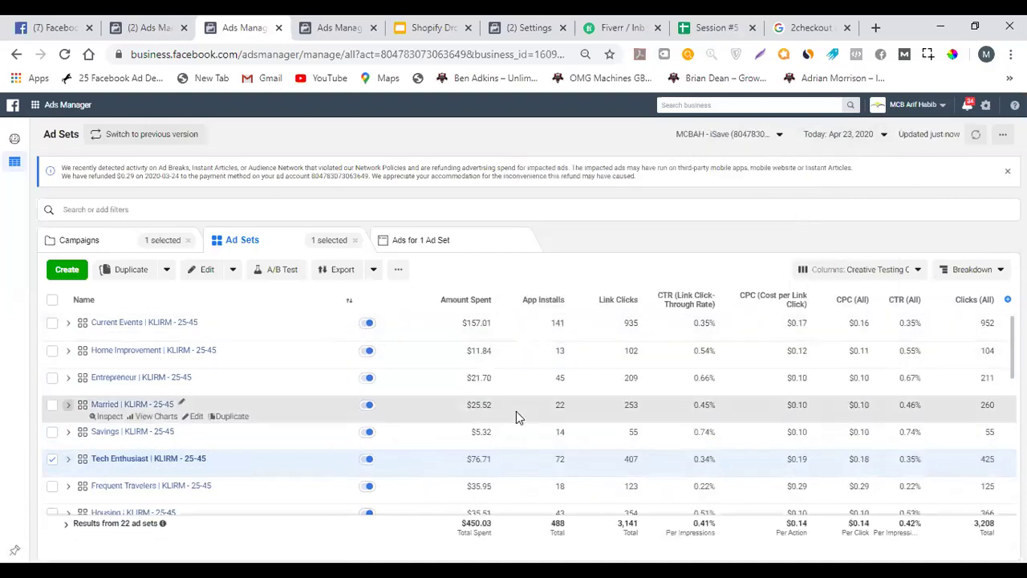
pyautogui.moveTo(465, 524); pyautogui.dragTo(504, 527)
pyautogui.click(500, 343)
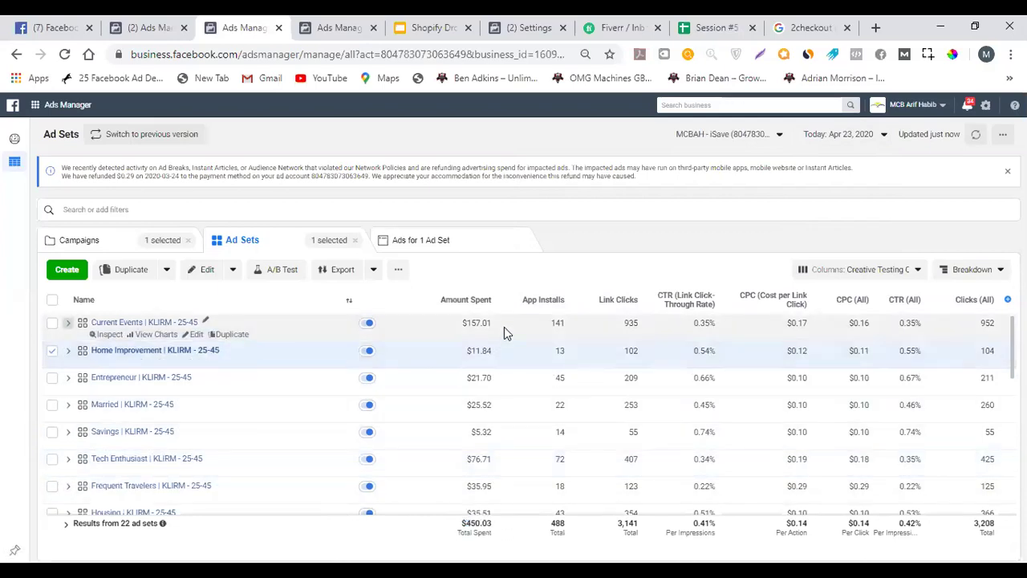
pyautogui.click(504, 322)
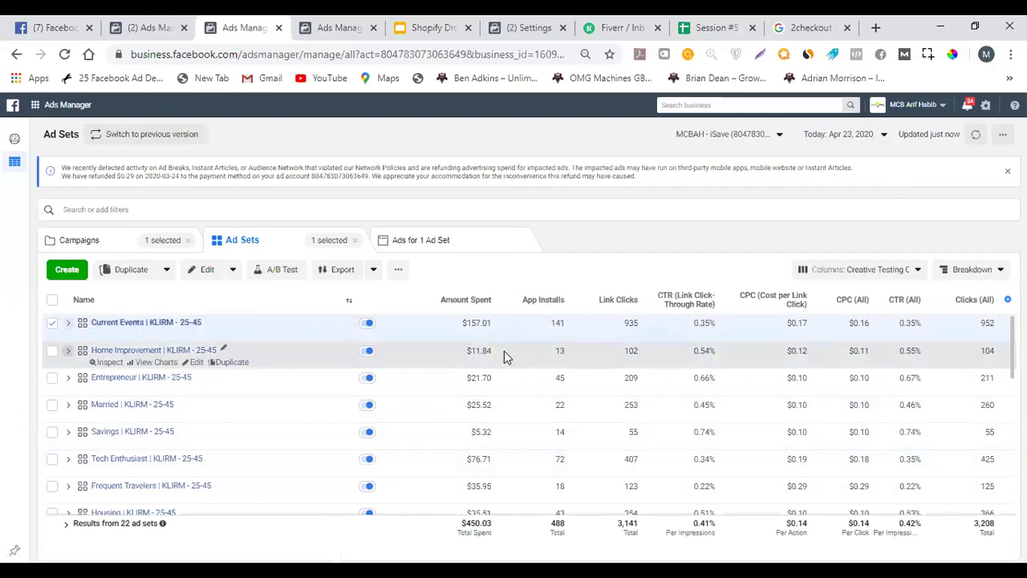
pyautogui.click(504, 351)
pyautogui.click(504, 378)
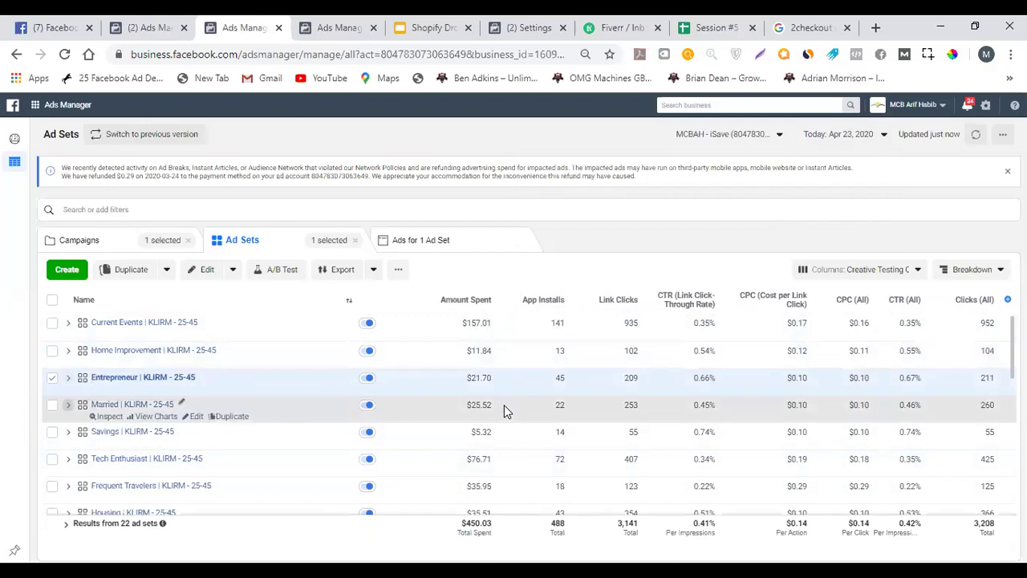
# Highlight the Married, Savings and Tech Enthusiast ad sets and look through the campaign's full ad set list to compare today's spend.
pyautogui.click(504, 404)
pyautogui.click(494, 435)
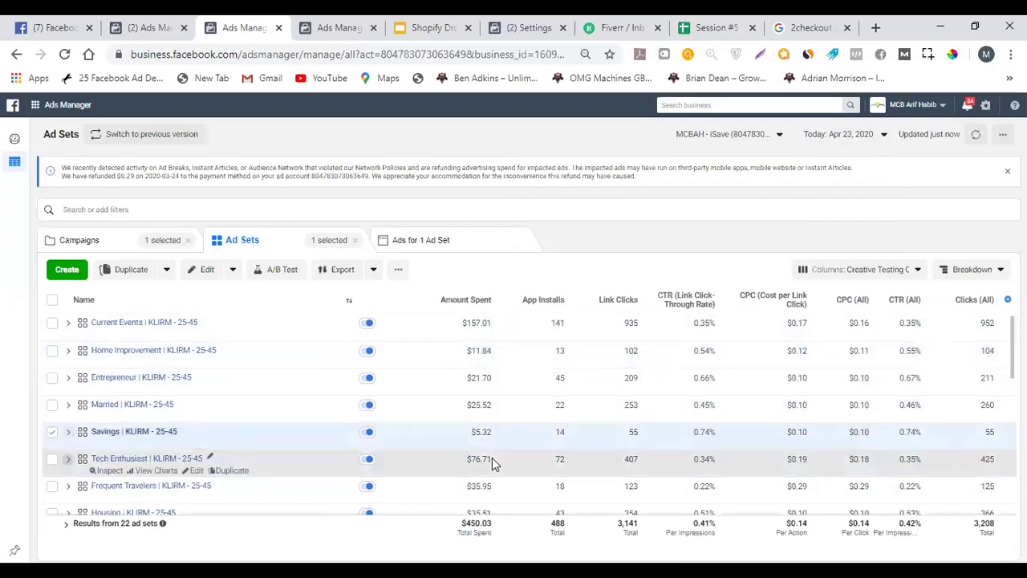
pyautogui.click(491, 459)
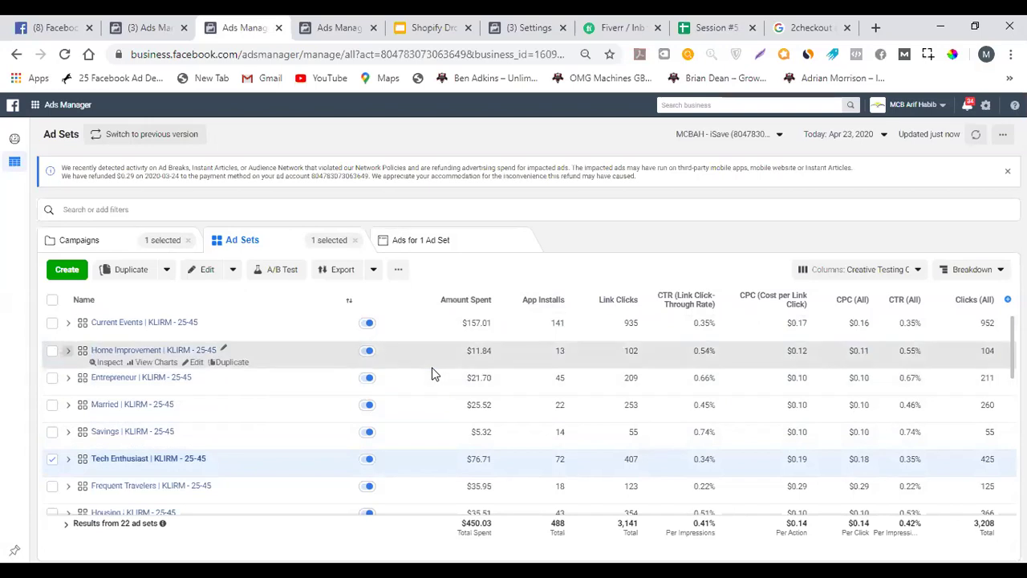
pyautogui.scroll(-5, 401, 397)
pyautogui.scroll(5, 410, 412)
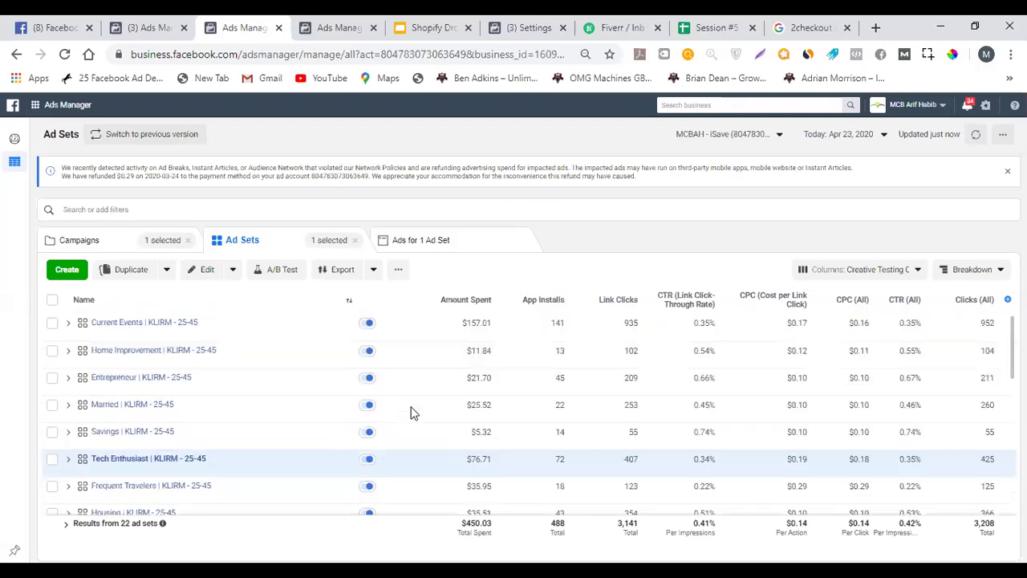
pyautogui.scroll(-5, 413, 402)
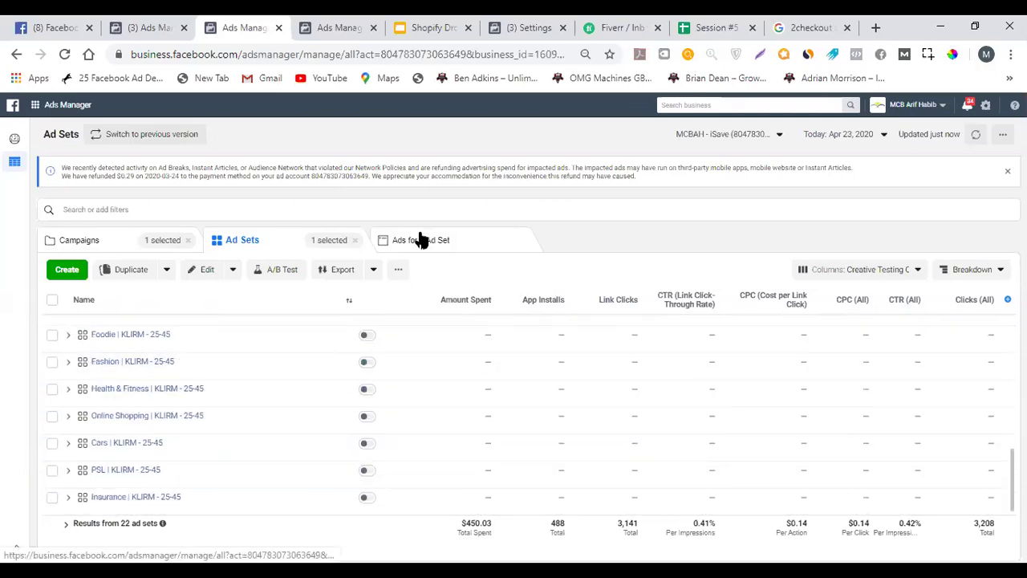
pyautogui.scroll(5, 423, 386)
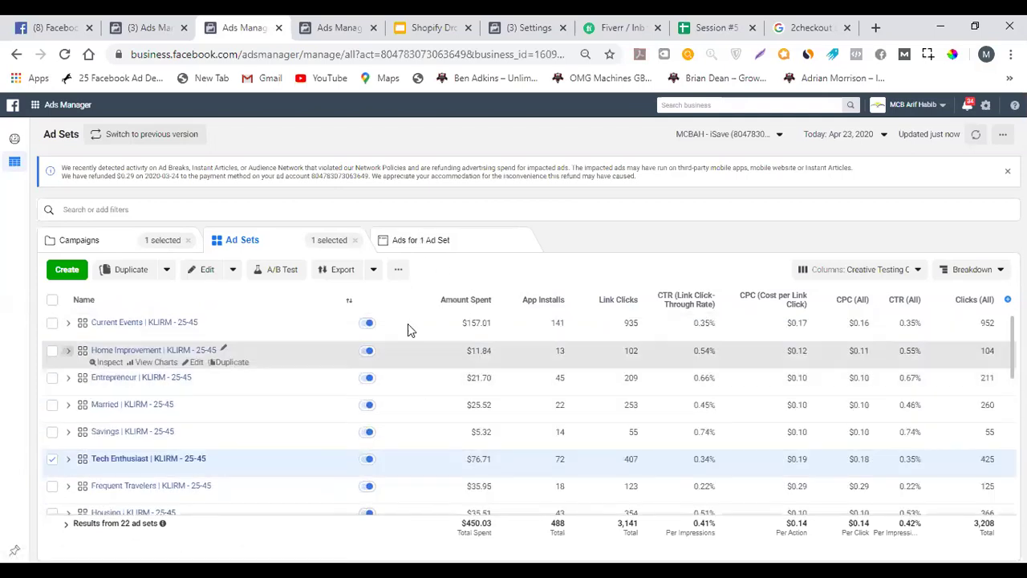
# Open the ads of the Current Events ad set and set the reporting date range to Lifetime.
pyautogui.click(411, 325)
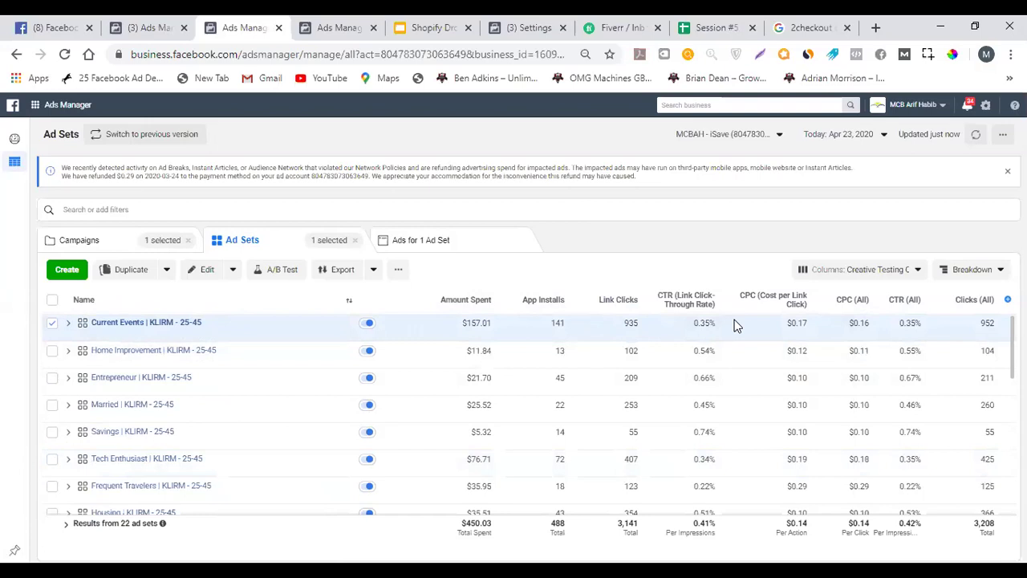
pyautogui.click(434, 243)
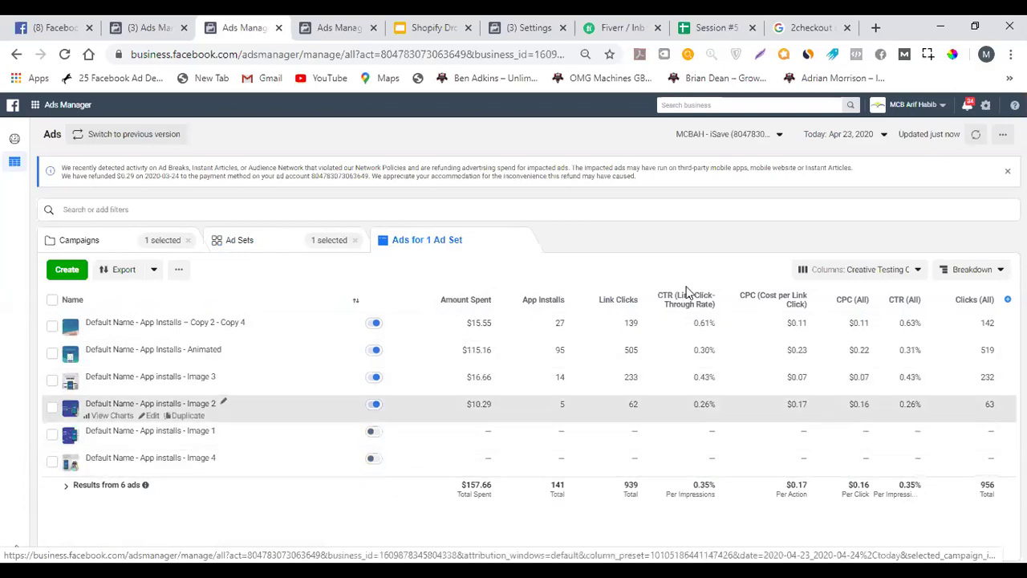
pyautogui.click(866, 133)
pyautogui.click(844, 181)
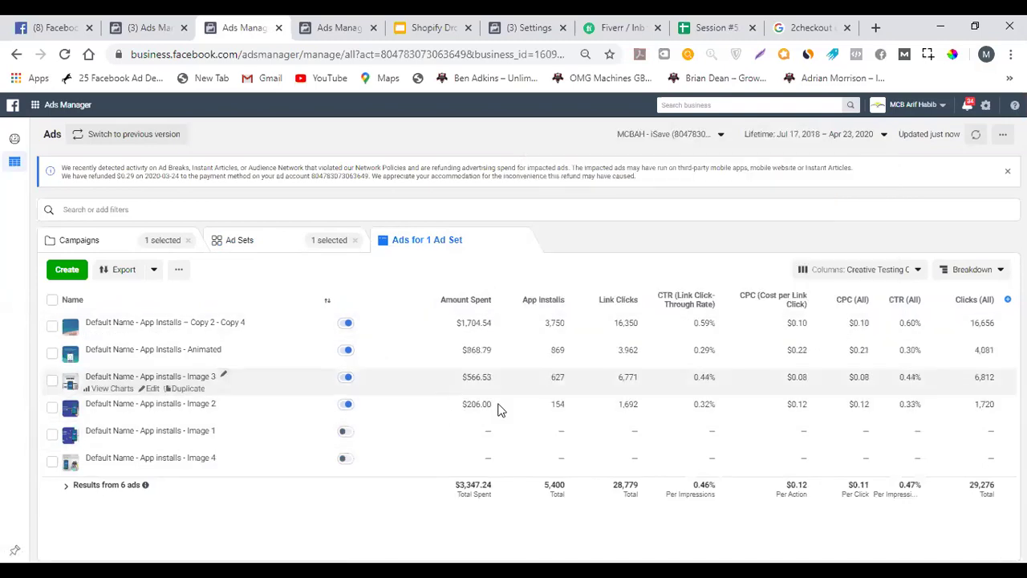
# Open the Home Improvement ad set's ads, compare their lifetime spend and on/off status, and select the App Installs - Animated ad.
pyautogui.click(258, 244)
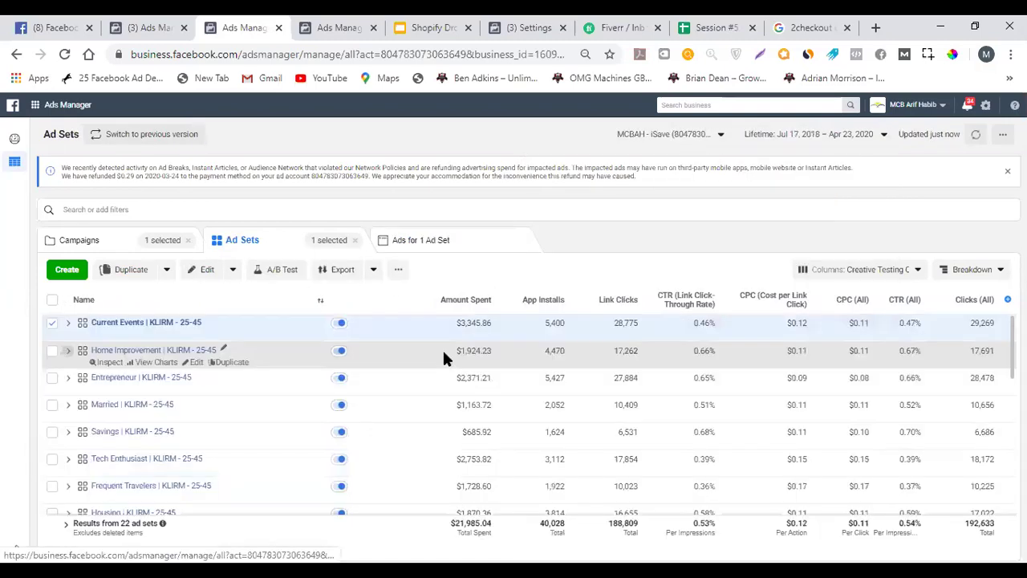
pyautogui.click(426, 242)
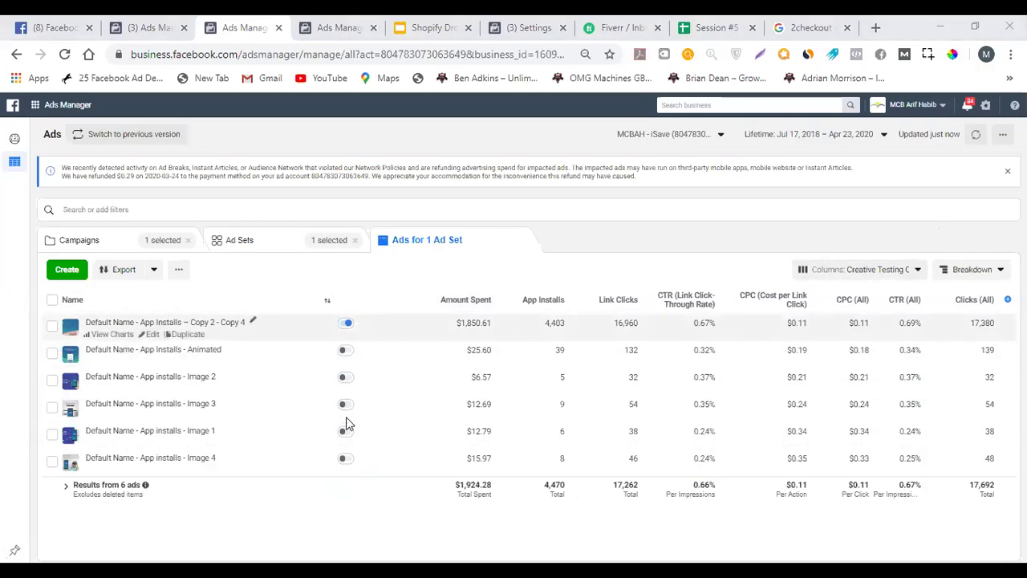
pyautogui.click(337, 248)
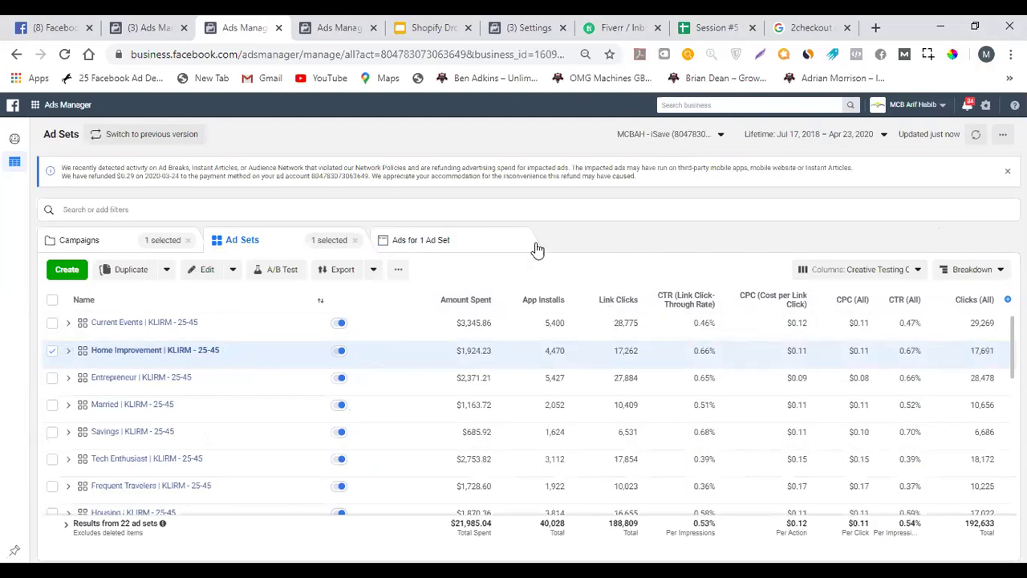
pyautogui.click(484, 253)
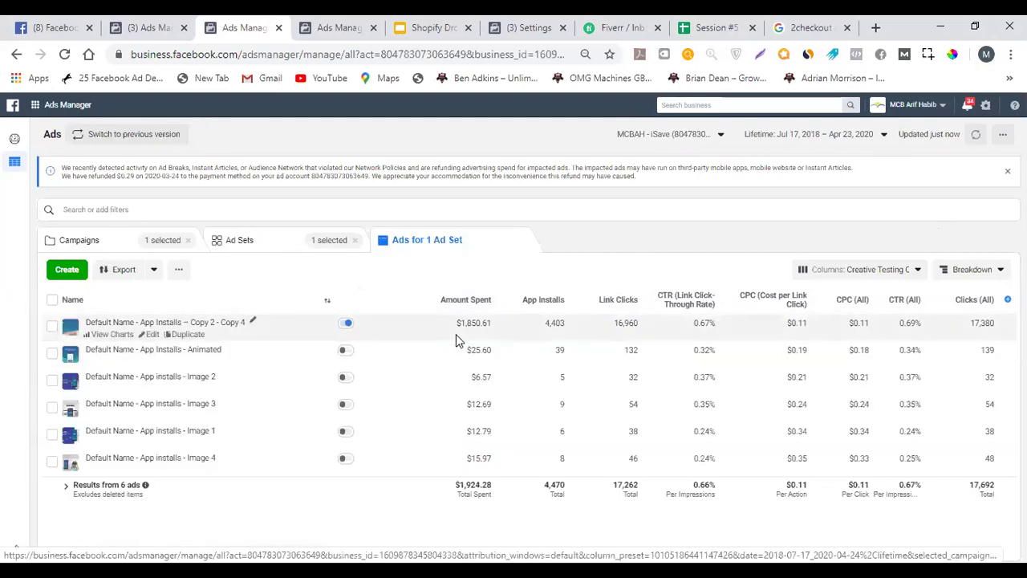
pyautogui.click(310, 252)
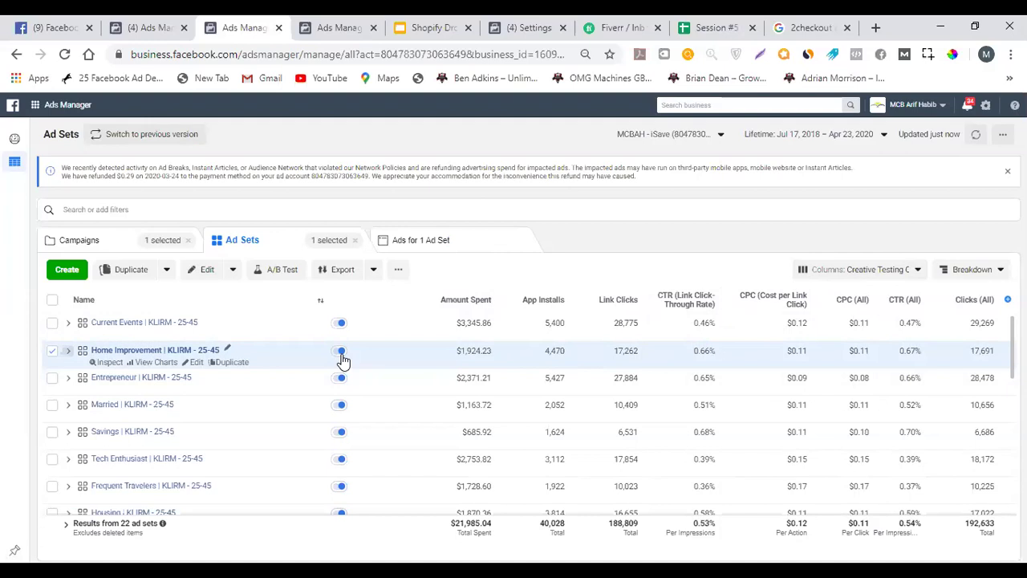
pyautogui.click(436, 237)
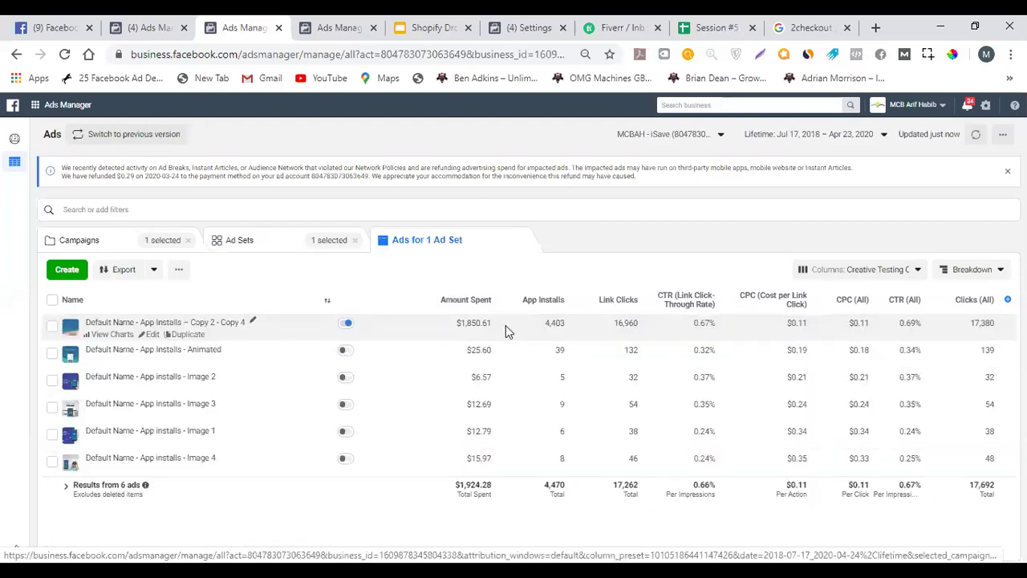
pyautogui.click(472, 353)
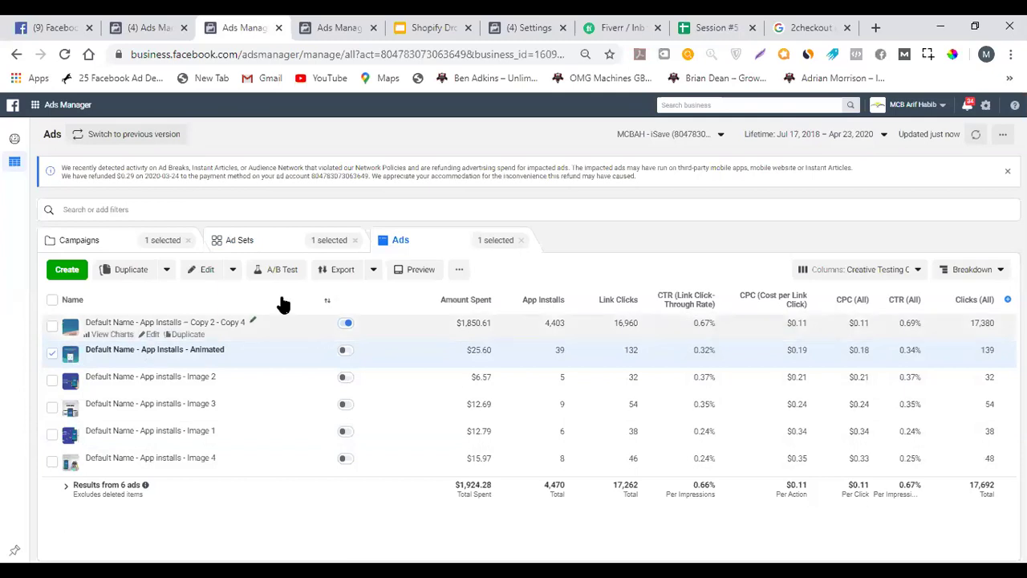
# Return to the campaigns, check the edit settings of Generic Acquisition A, and close the editor.
pyautogui.click(153, 240)
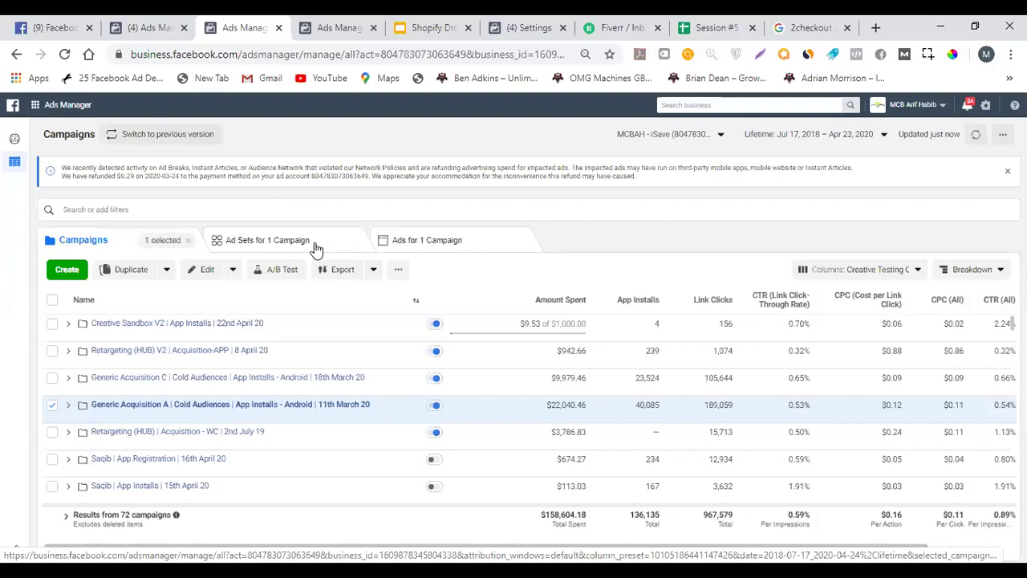
pyautogui.click(201, 272)
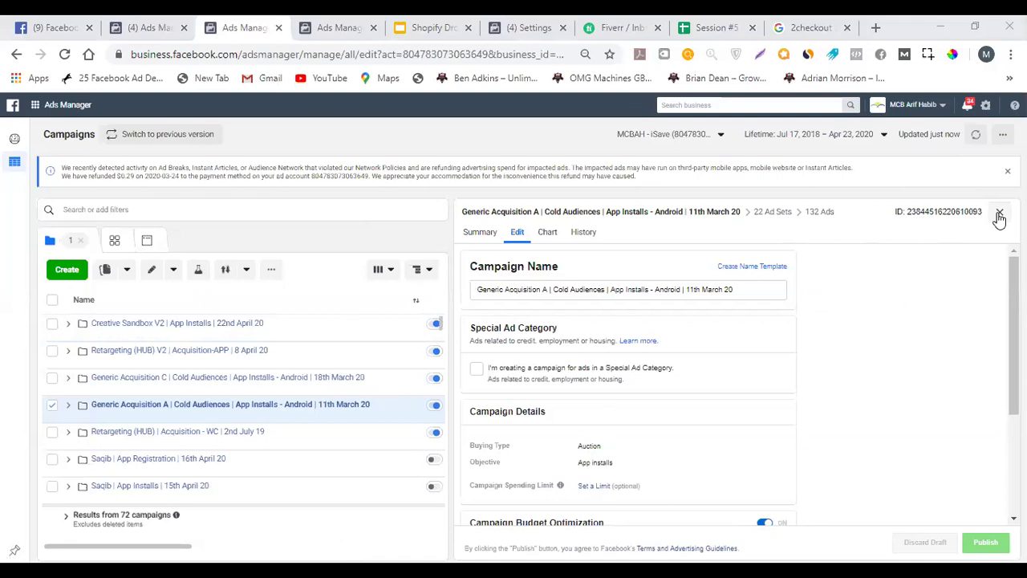
pyautogui.click(390, 386)
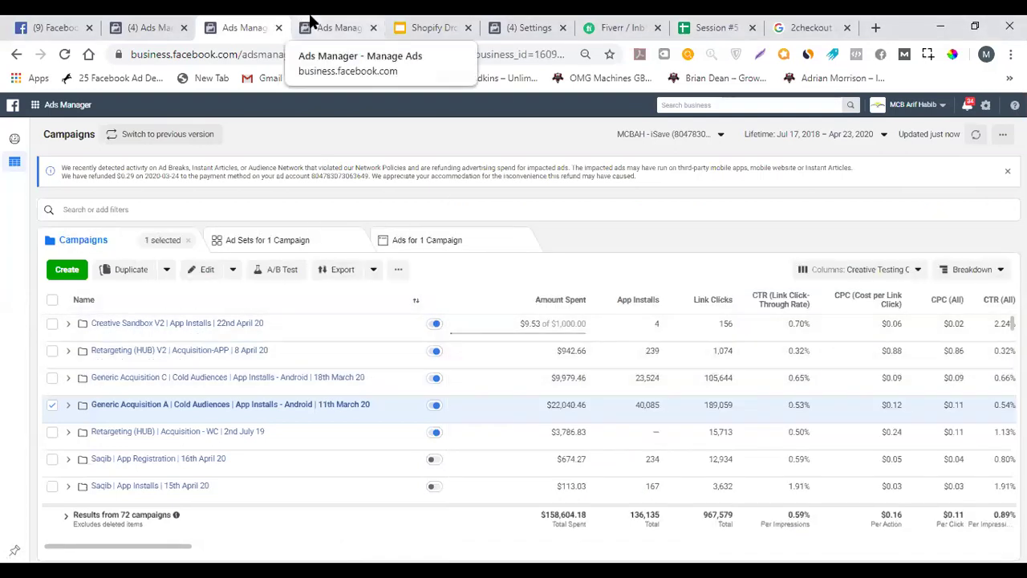
# Check the campaigns' budgets using the Performance columns with a widened Budget column, and restore the Creative Testing Col preset.
pyautogui.click(865, 269)
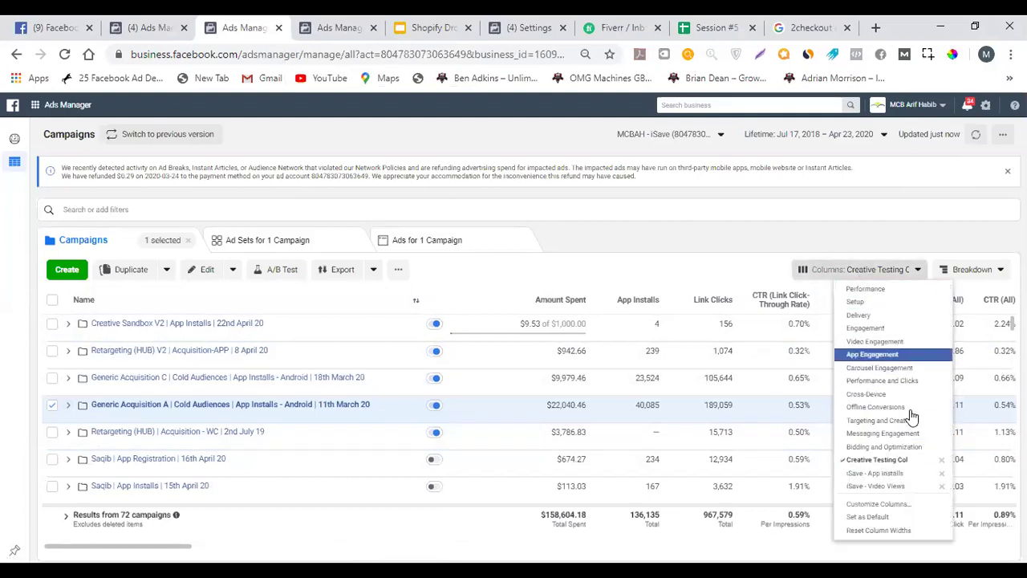
pyautogui.click(867, 290)
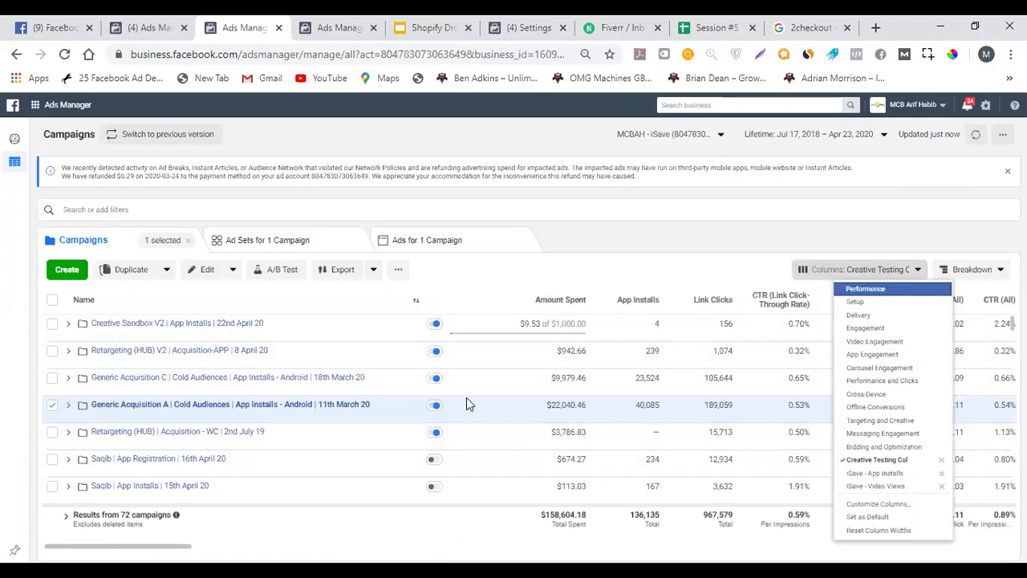
pyautogui.scroll(-10, 477, 401)
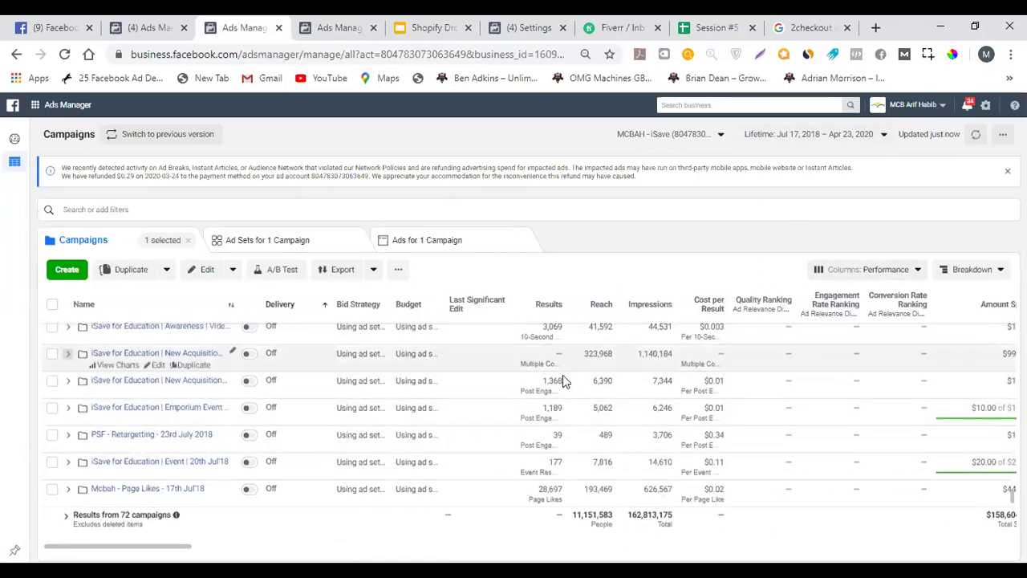
pyautogui.scroll(1, 474, 345)
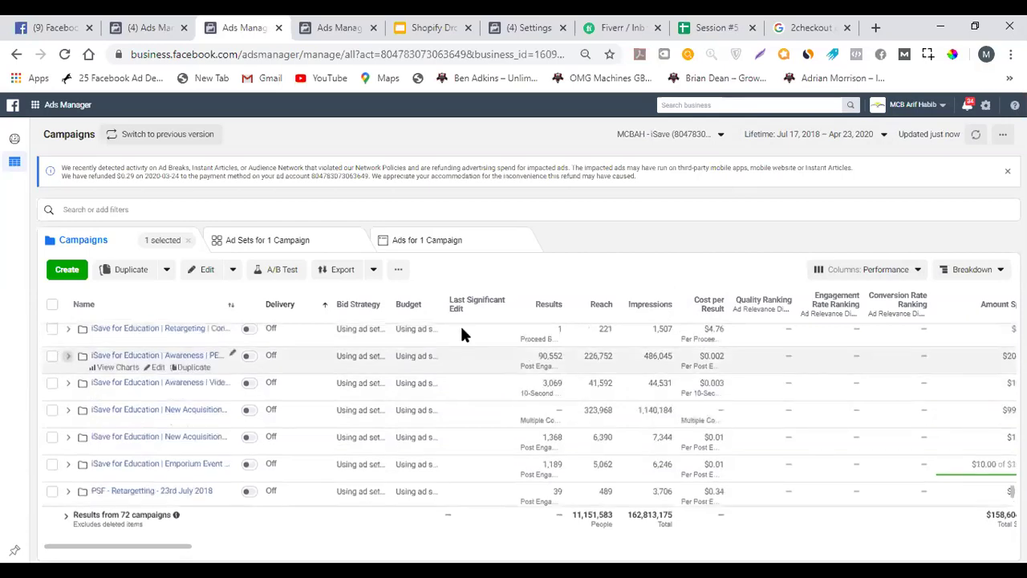
pyautogui.moveTo(439, 301); pyautogui.dragTo(555, 302)
pyautogui.scroll(-1, 548, 384)
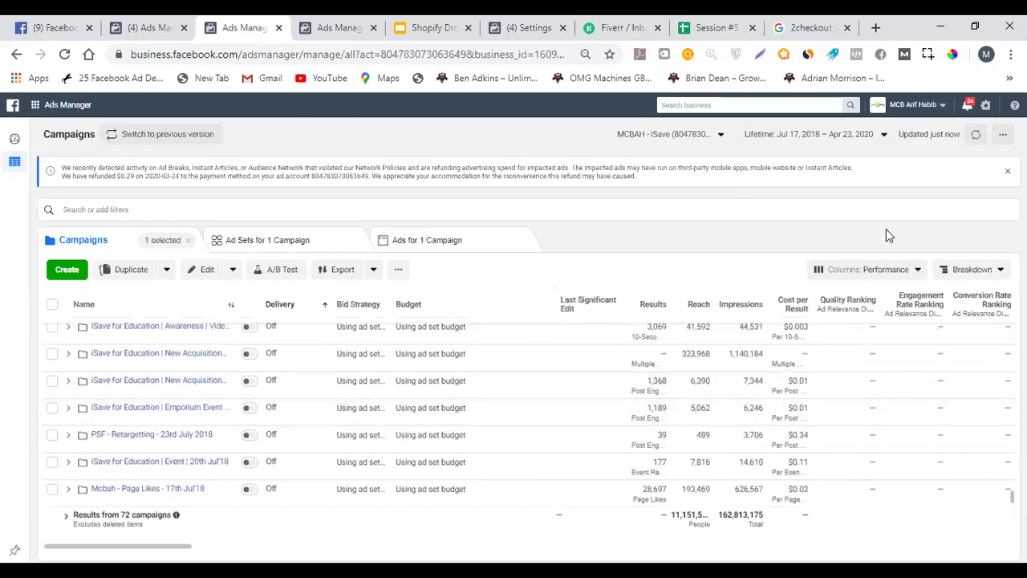
pyautogui.click(876, 272)
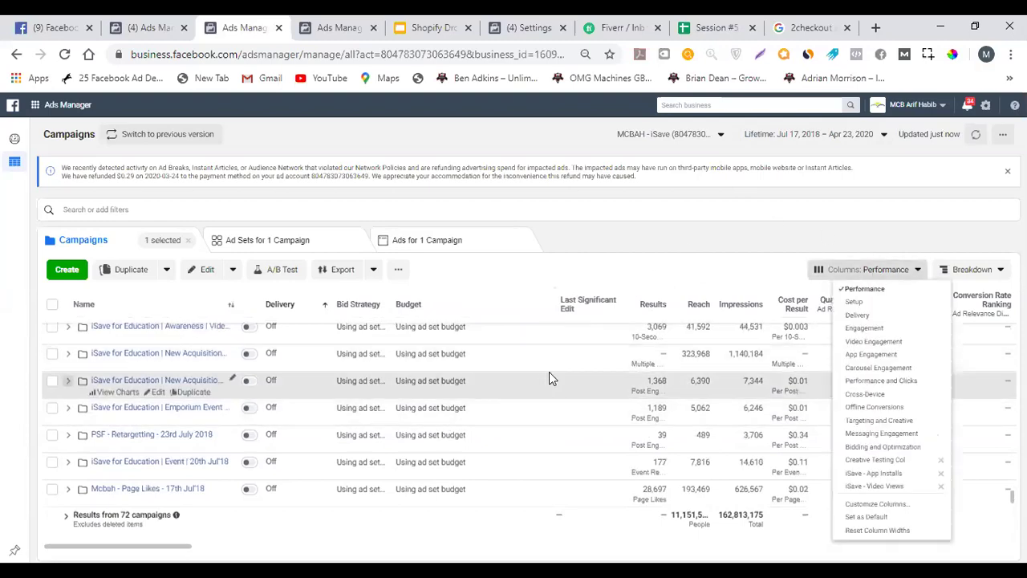
pyautogui.click(875, 460)
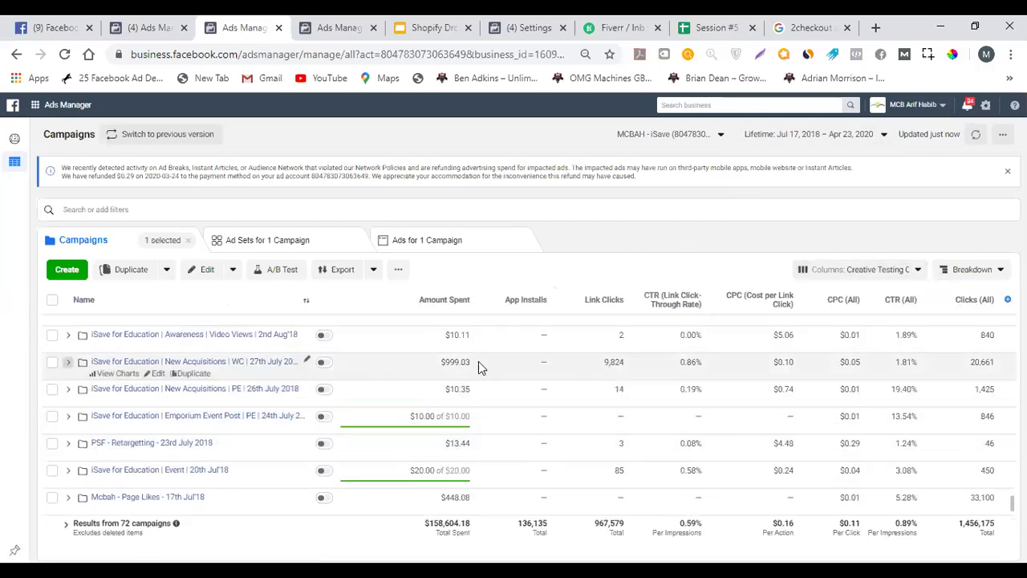
# Open the ad sets of the iSave for Education | New Acquisitions | WC | 27th July campaign and show the Performance columns.
pyautogui.click(271, 243)
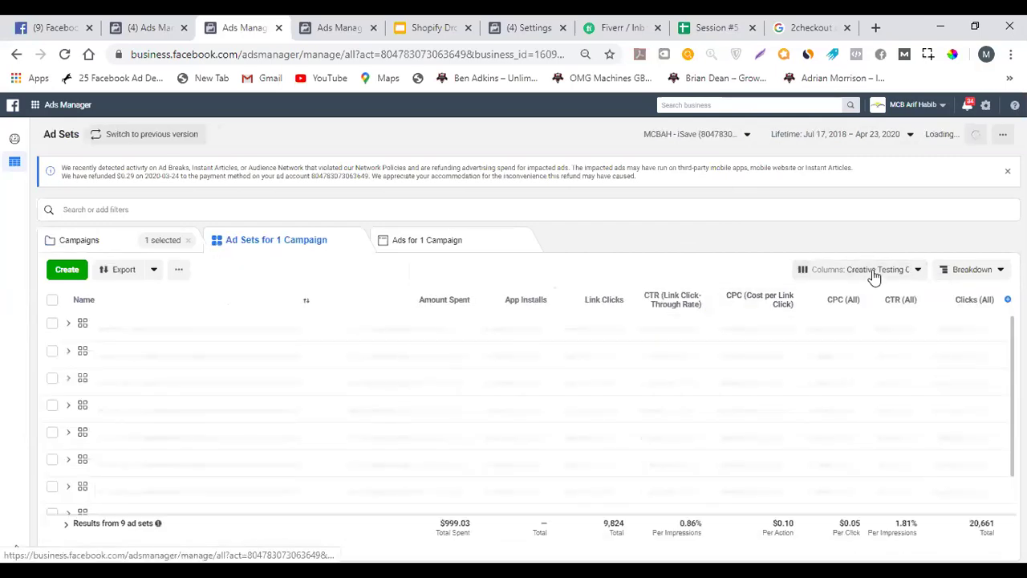
pyautogui.click(874, 273)
pyautogui.click(901, 295)
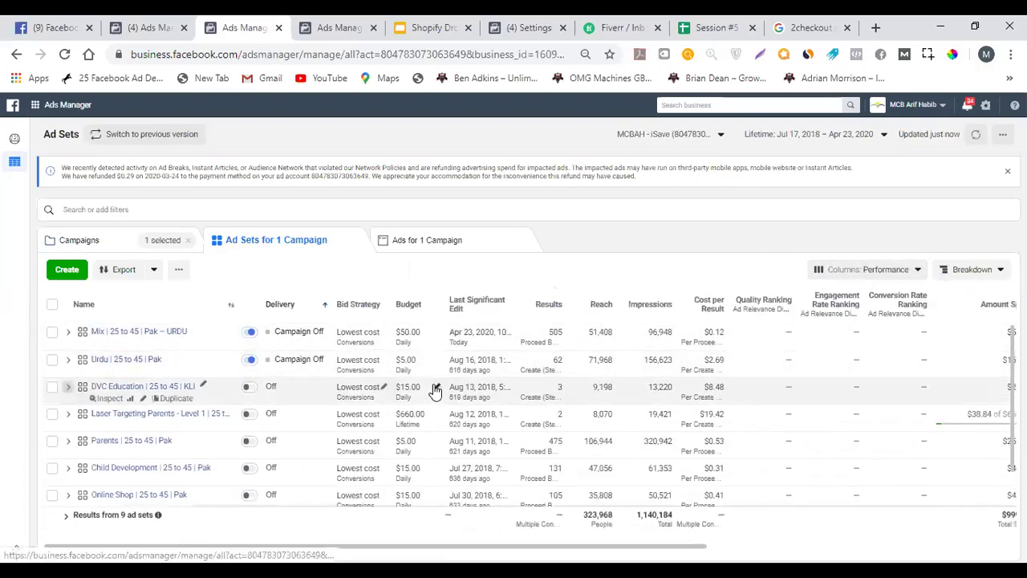
# Open the Laser Targeting Parents - Level 1 ad set for editing and examine its scheduled ad hours.
pyautogui.click(421, 419)
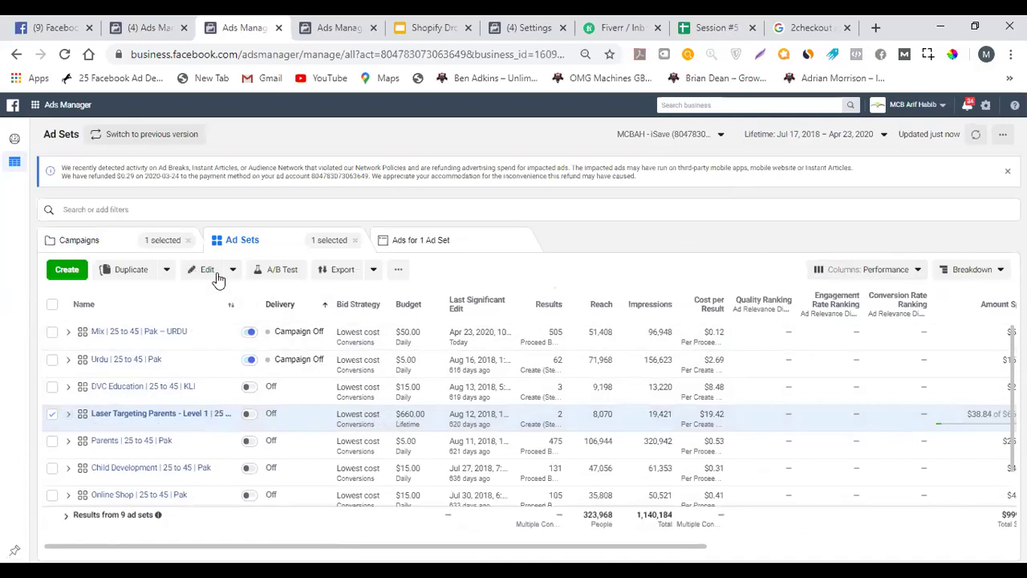
pyautogui.hotkey('ctrl', 'u')
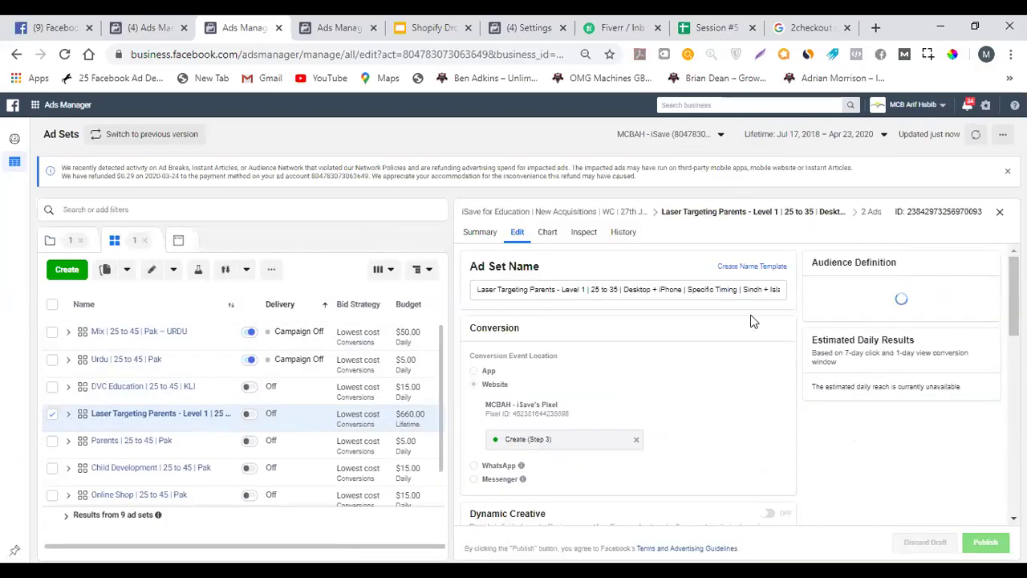
pyautogui.scroll(-10, 771, 345)
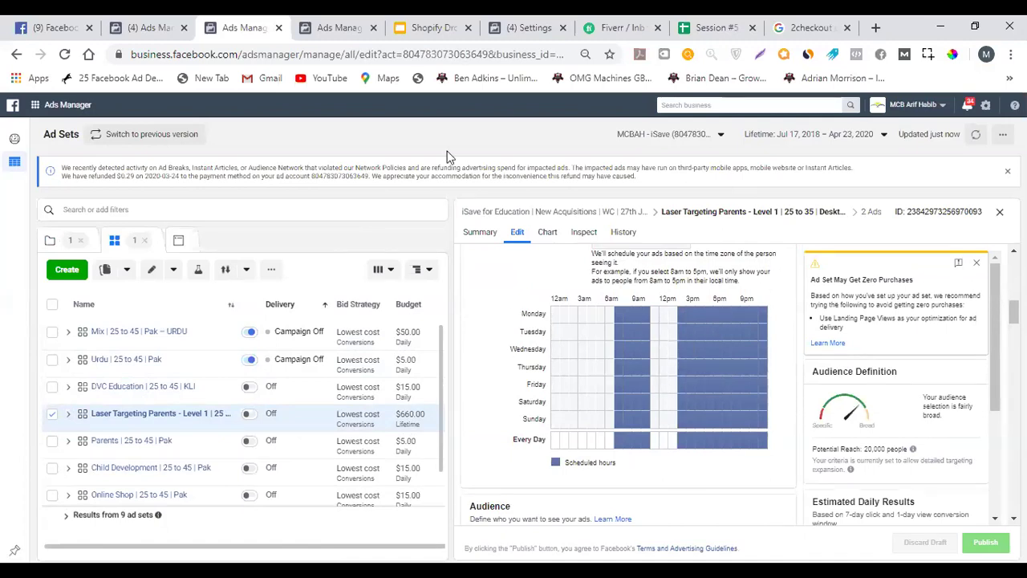
# Switch to the Google Slides deck, present the Lifetime Budget Optimization slide full screen, and exit the presentation.
pyautogui.hotkey('ctrl', '5')
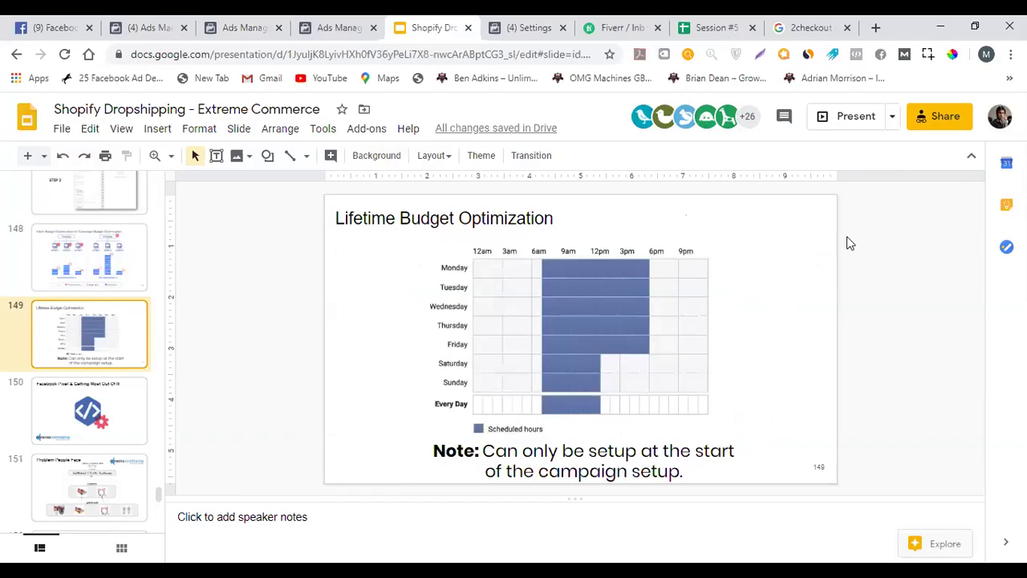
pyautogui.click(852, 121)
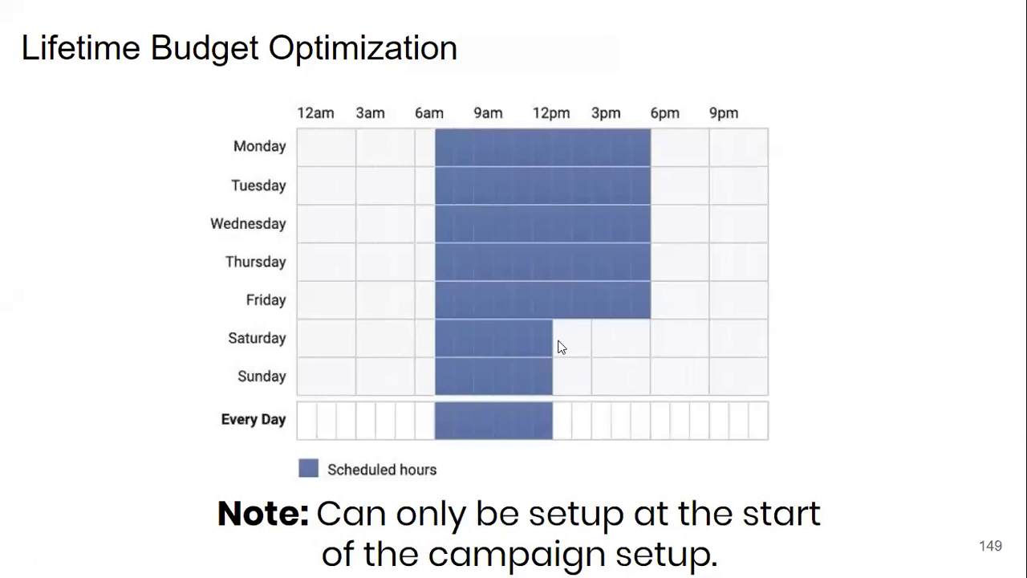
pyautogui.press('Escape')
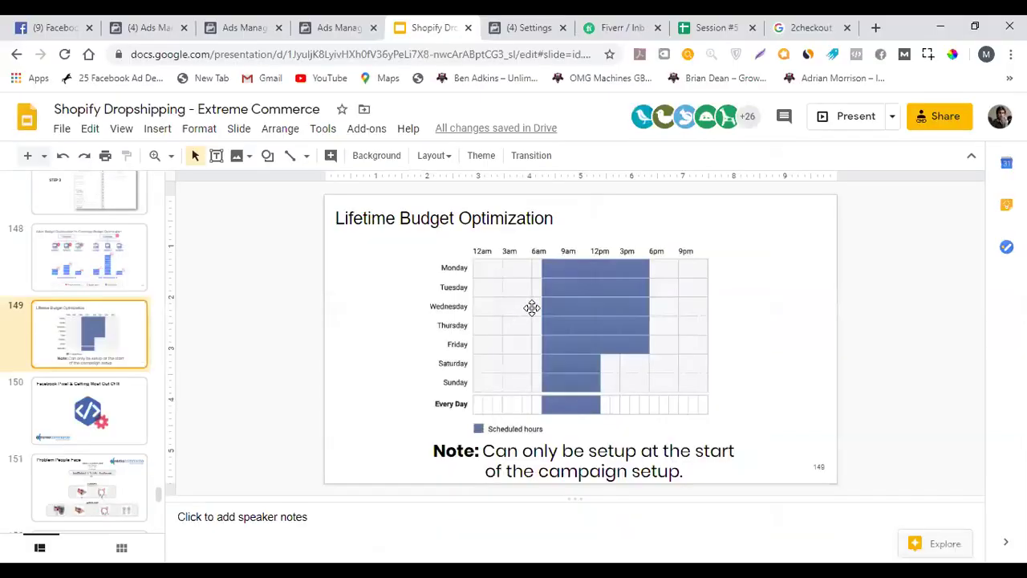
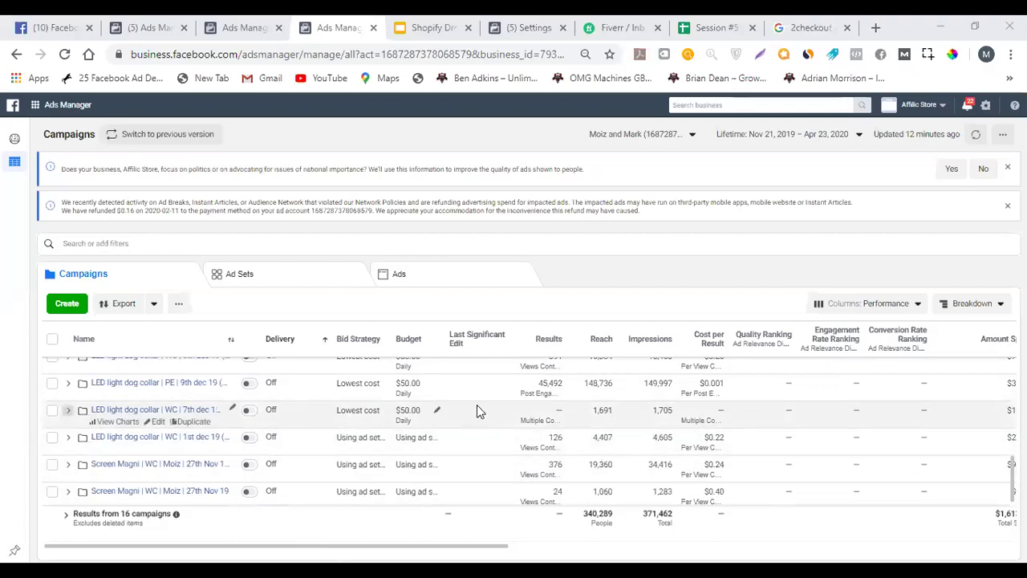
# Widen the Name column, select the LED light dog collar | WC | 1st dec 19 (ABO) campaign, and show the Performance and Clicks columns.
pyautogui.click(477, 408)
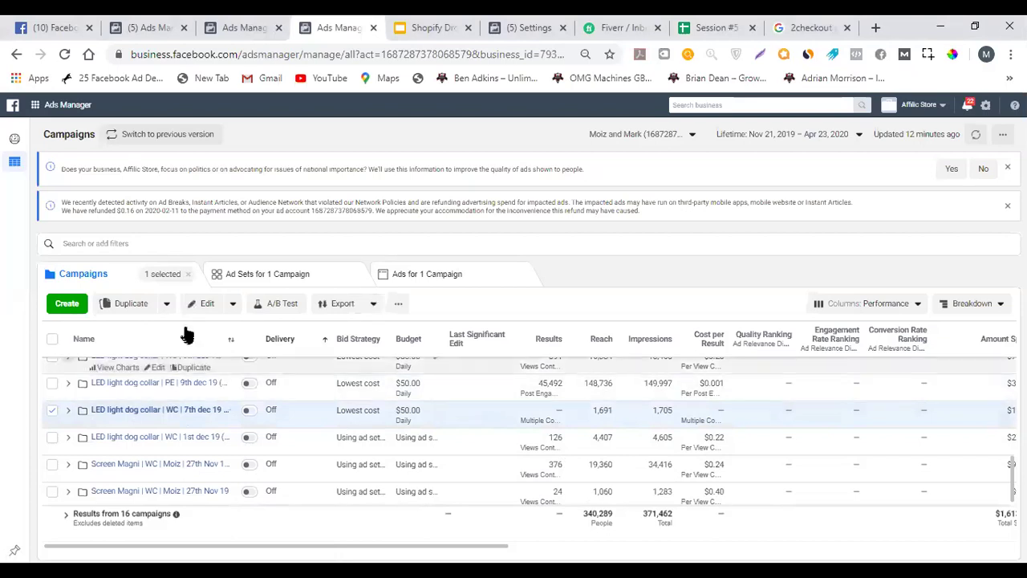
pyautogui.moveTo(237, 333); pyautogui.dragTo(332, 337)
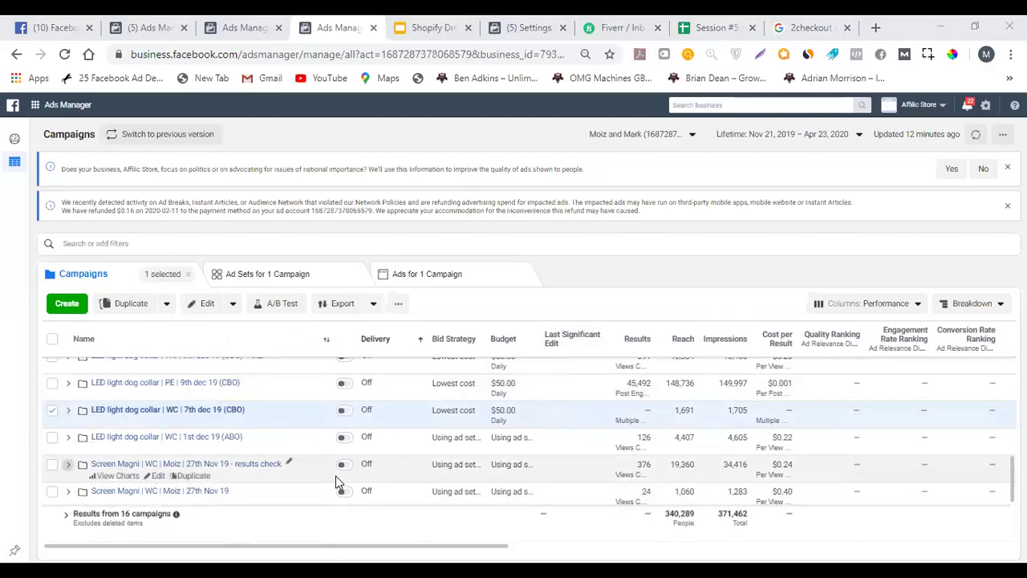
pyautogui.click(312, 434)
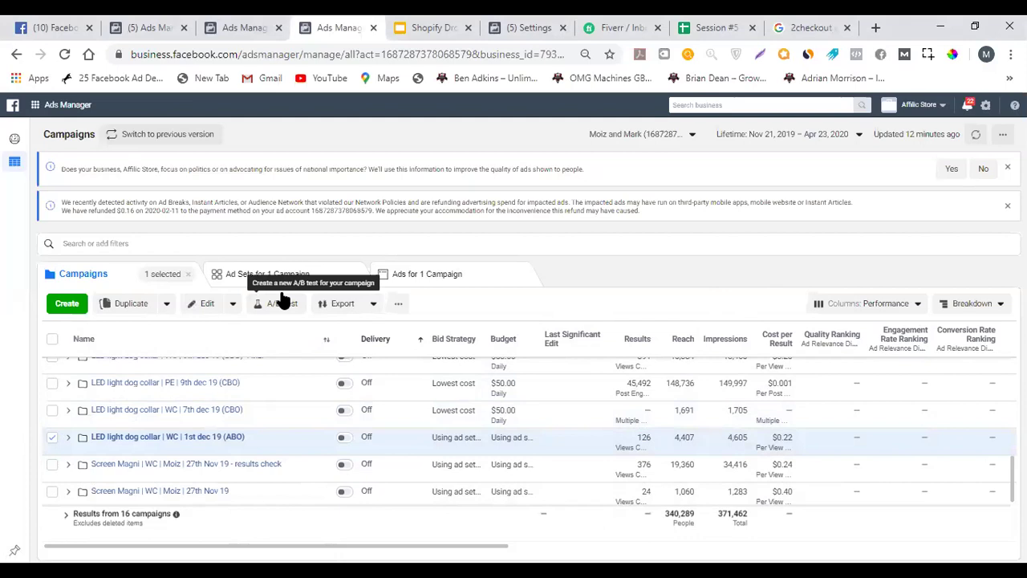
pyautogui.click(903, 309)
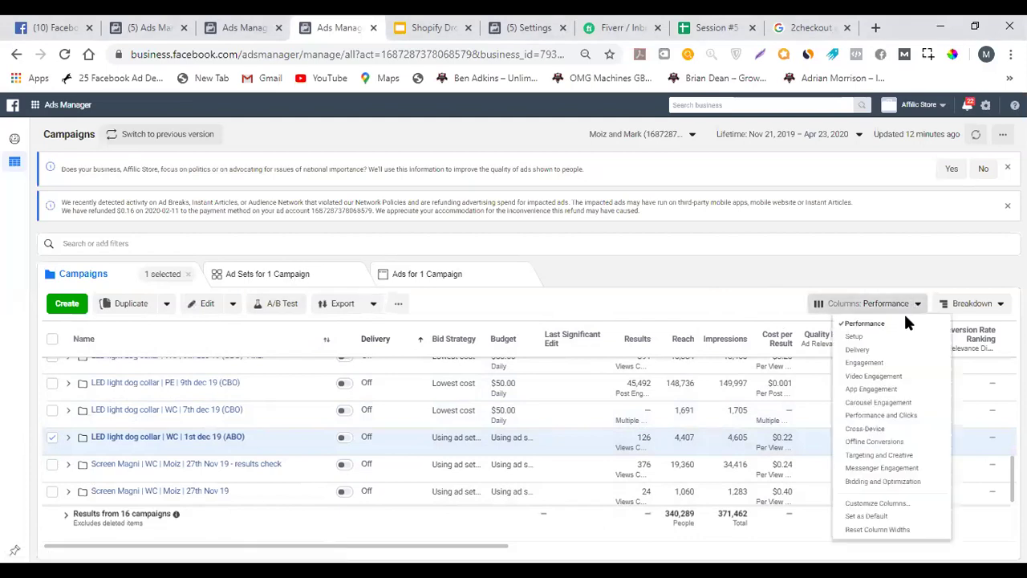
pyautogui.click(908, 405)
pyautogui.press('Return')
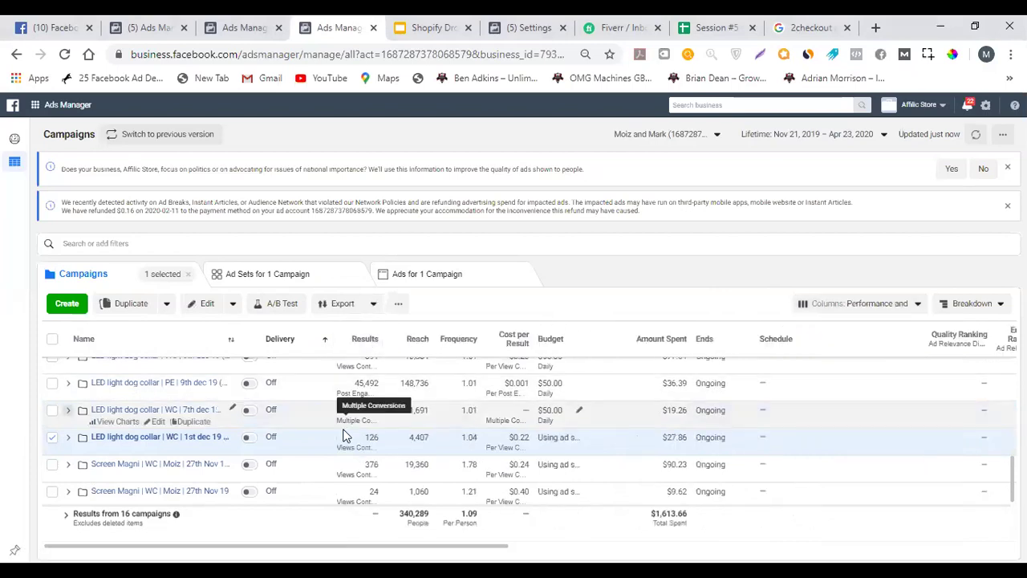
# Open the ad sets of the LED light dog collar | WC | 1st dec 19 (ABO) campaign and show the Performance columns.
pyautogui.click(172, 436)
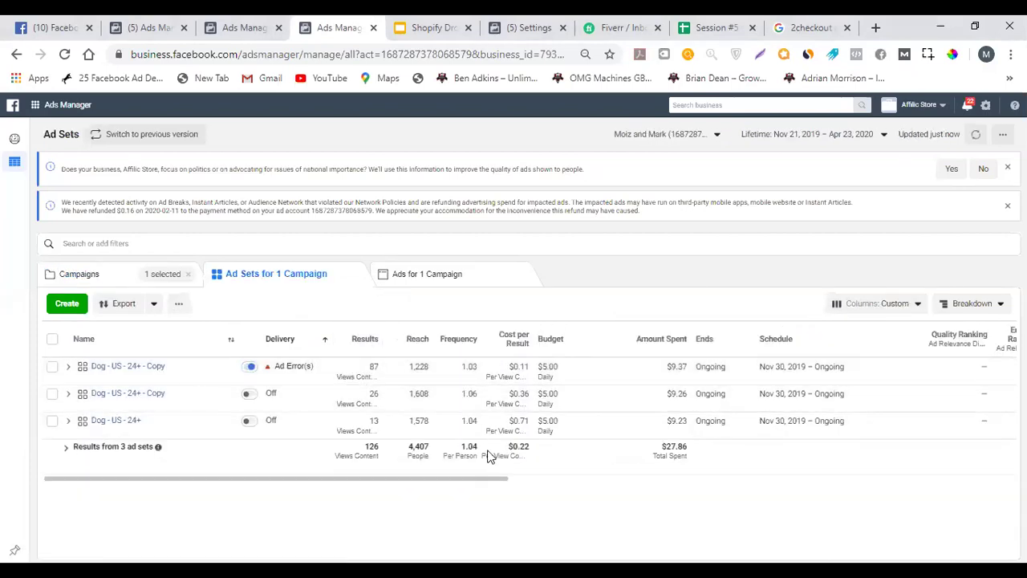
pyautogui.moveTo(501, 479); pyautogui.dragTo(718, 480)
pyautogui.hscroll(-5, 718, 479)
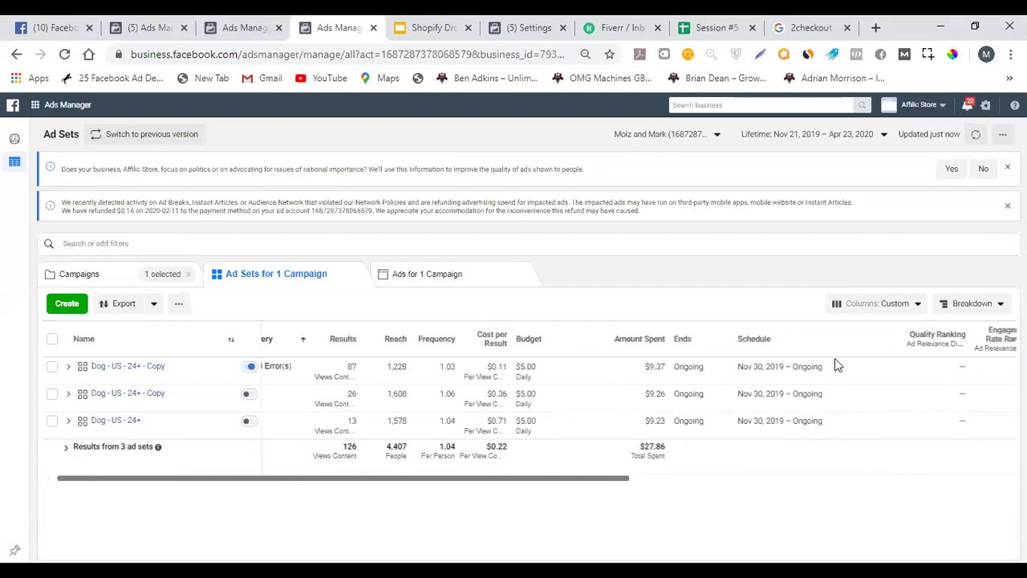
pyautogui.click(872, 305)
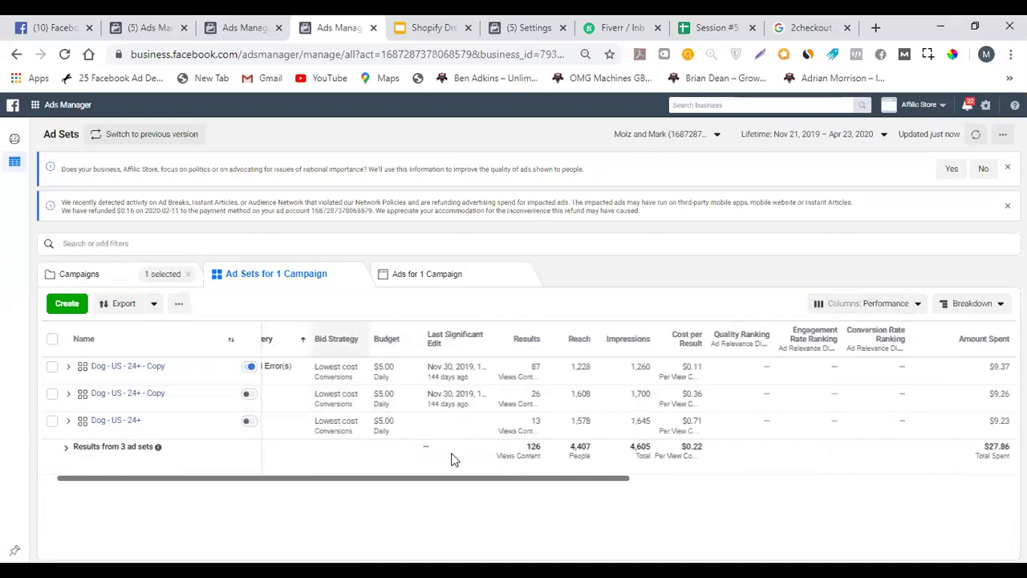
# Return to the campaigns list, widen the Name column to show the full names, and compare the campaigns' budget types.
pyautogui.click(143, 275)
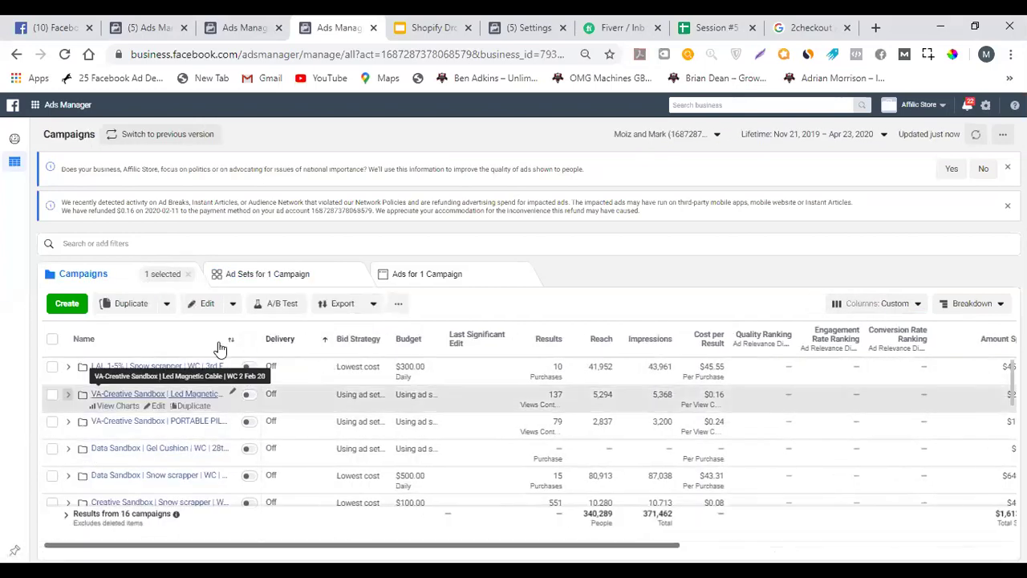
pyautogui.moveTo(240, 338); pyautogui.dragTo(452, 335)
pyautogui.scroll(-4, 418, 429)
pyautogui.scroll(1, 417, 425)
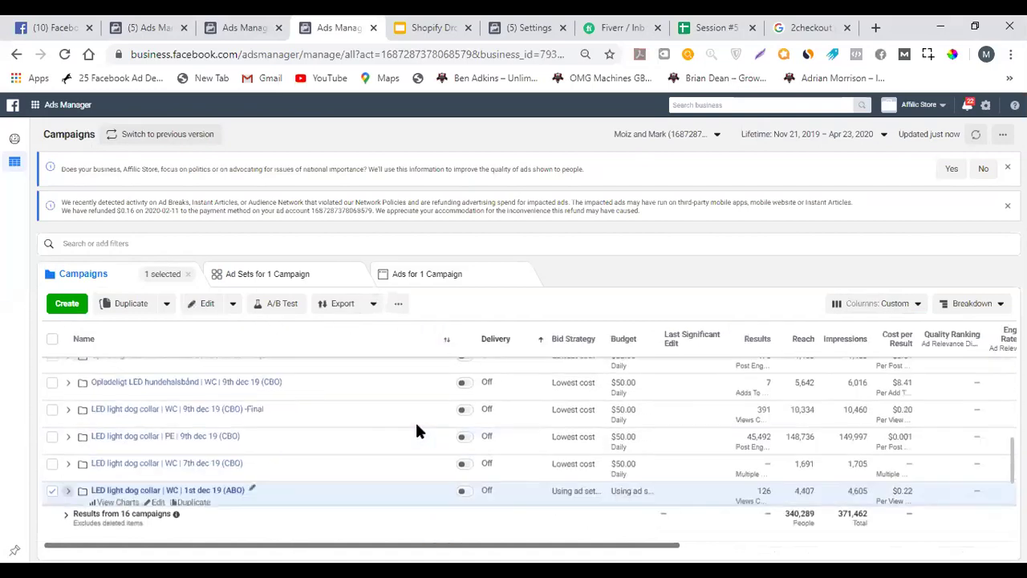
pyautogui.scroll(3, 416, 427)
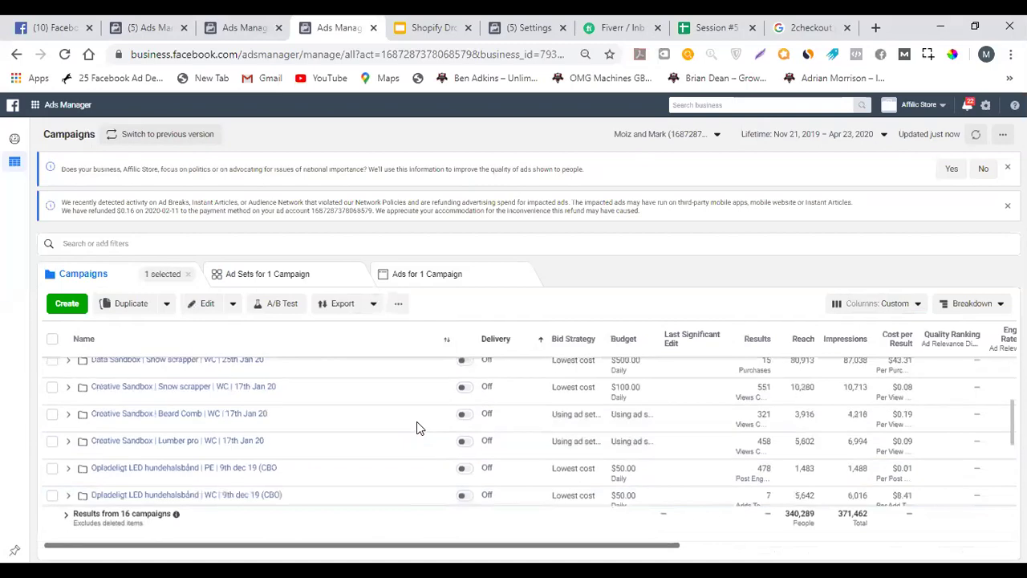
pyautogui.scroll(3, 416, 428)
pyautogui.scroll(-8, 417, 427)
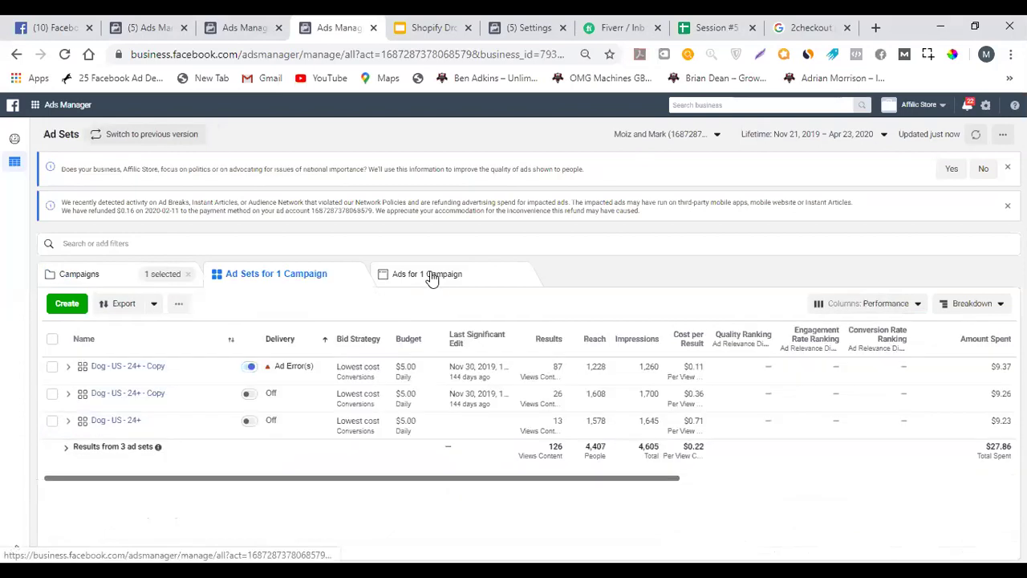
# Open the ads of the LED light dog collar ABO campaign and examine each of the three ads in the editor.
pyautogui.click(430, 274)
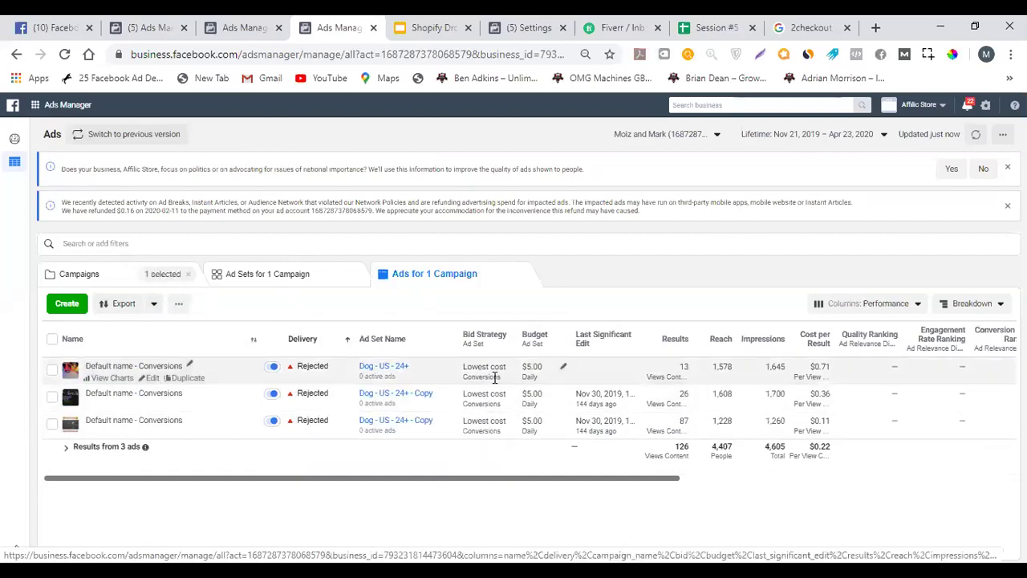
pyautogui.click(488, 377)
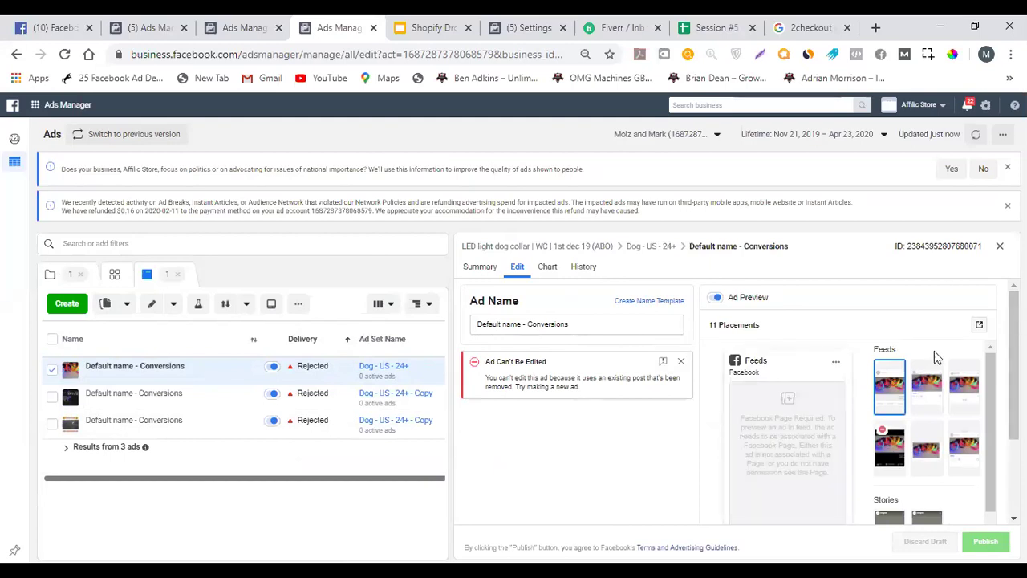
pyautogui.scroll(-1, 816, 408)
pyautogui.scroll(1, 771, 407)
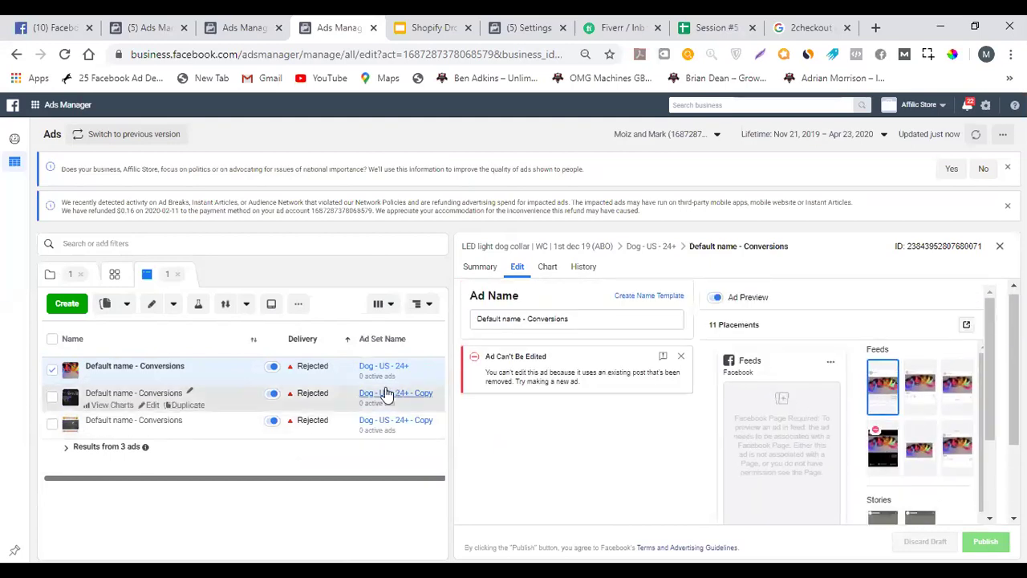
pyautogui.click(217, 396)
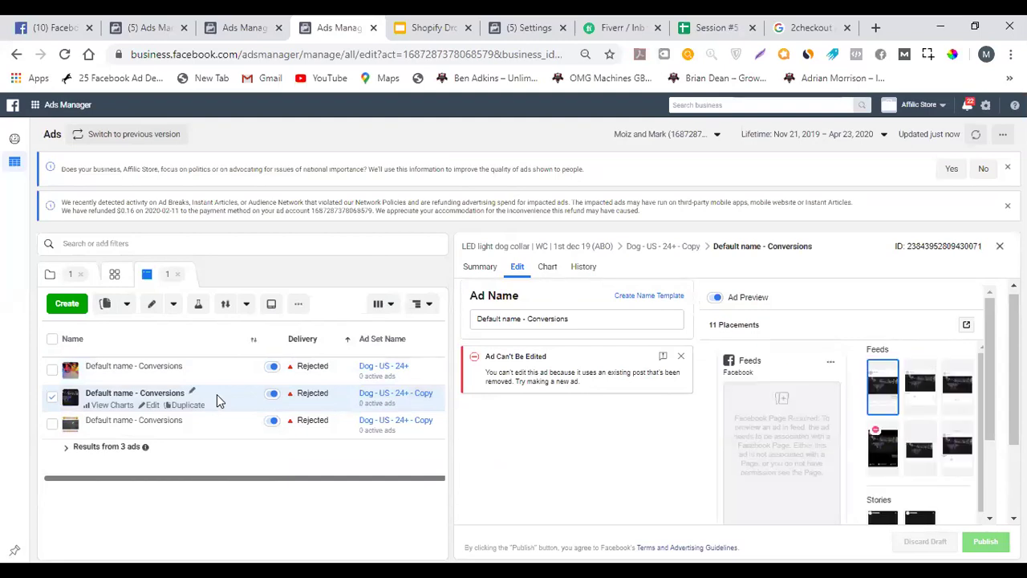
pyautogui.click(227, 419)
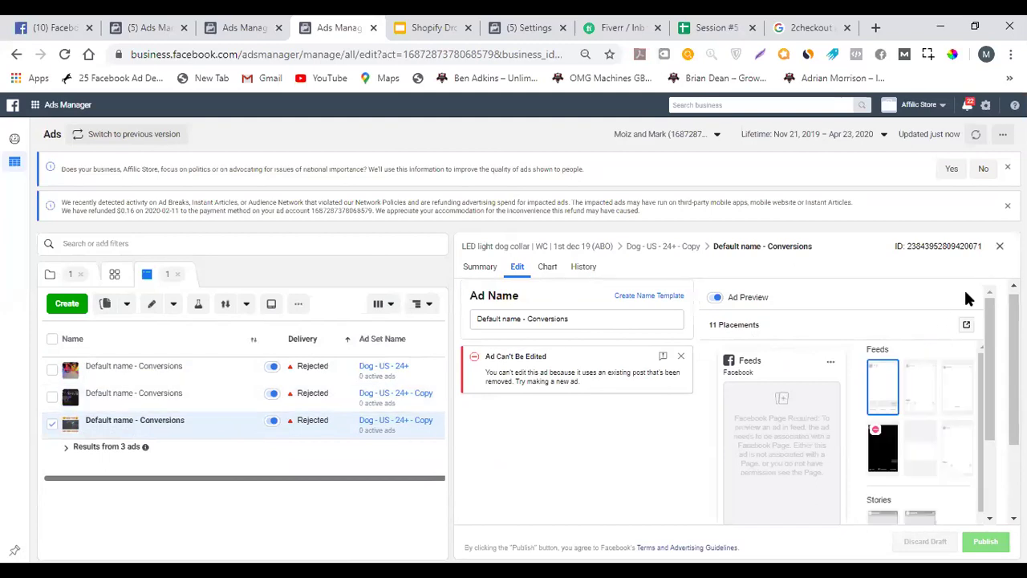
pyautogui.click(999, 245)
# Return to the campaigns list and select the LAL 1-5% | Snow scrapper | WC | 3rd Feb 20 campaign.
pyautogui.click(678, 134)
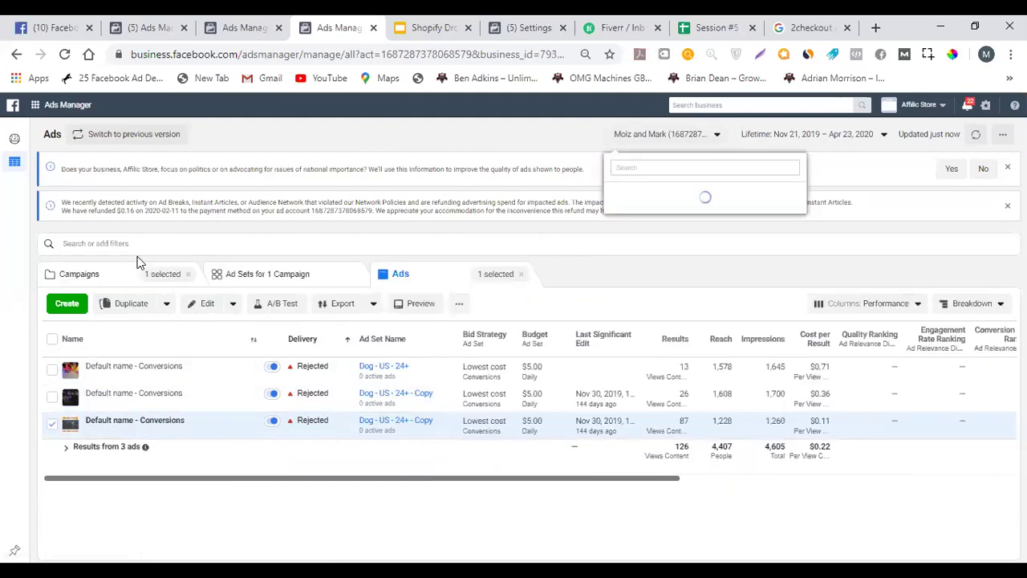
pyautogui.click(172, 269)
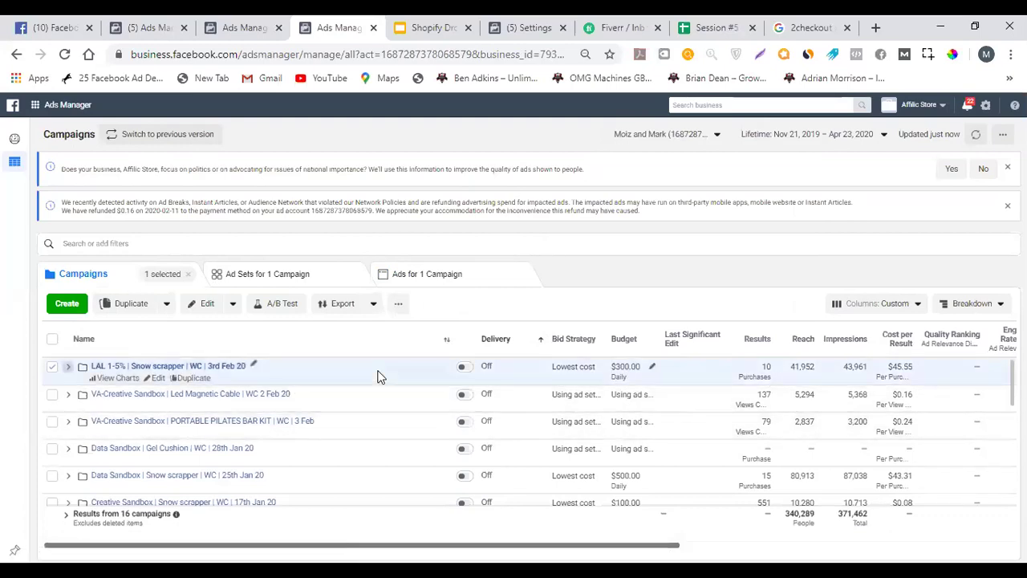
pyautogui.click(413, 370)
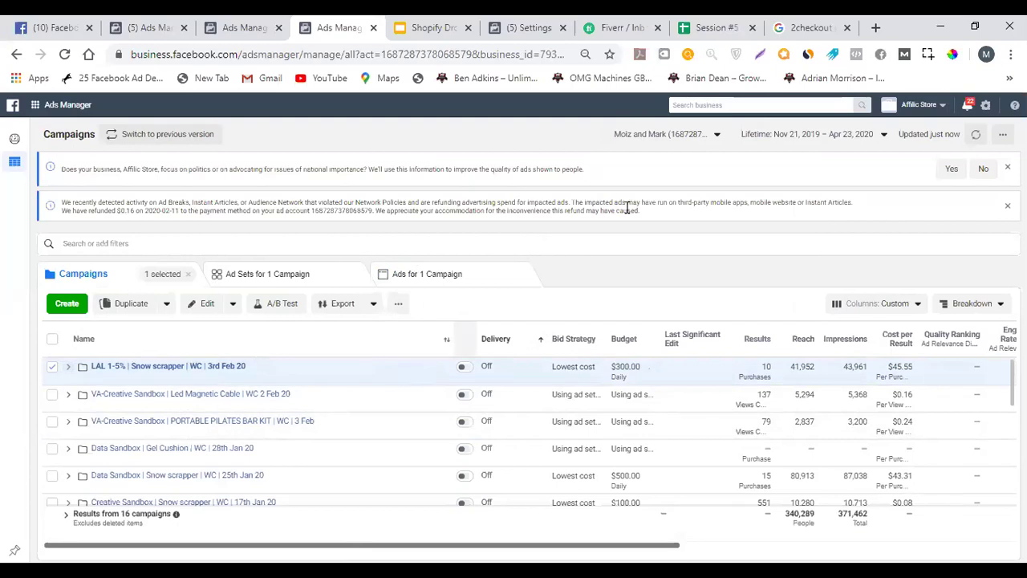
# Try the personal ad account in the account search, and switch back to the shared Affilic Store ad account.
pyautogui.click(663, 138)
pyautogui.write('moiz')
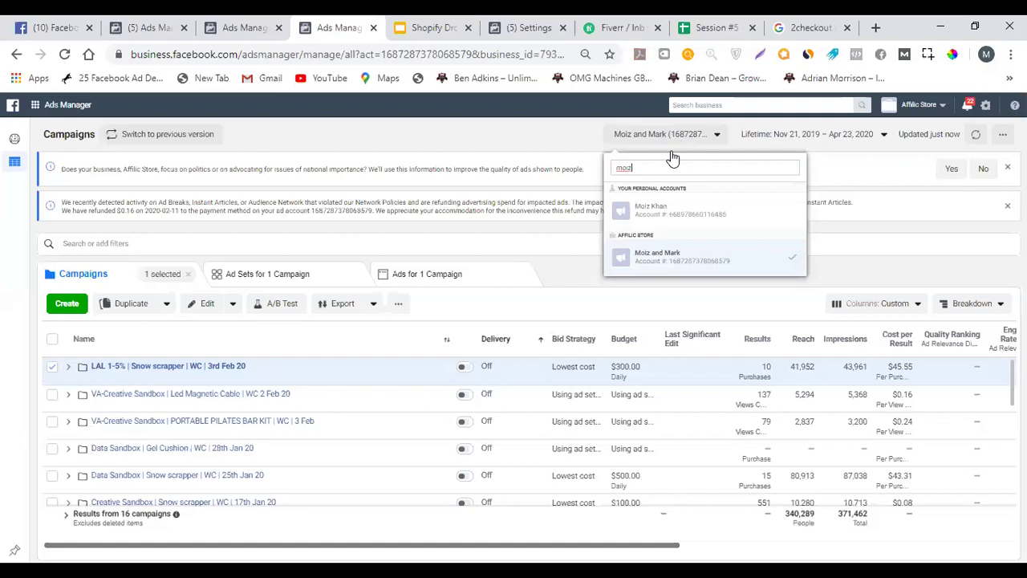
pyautogui.click(676, 218)
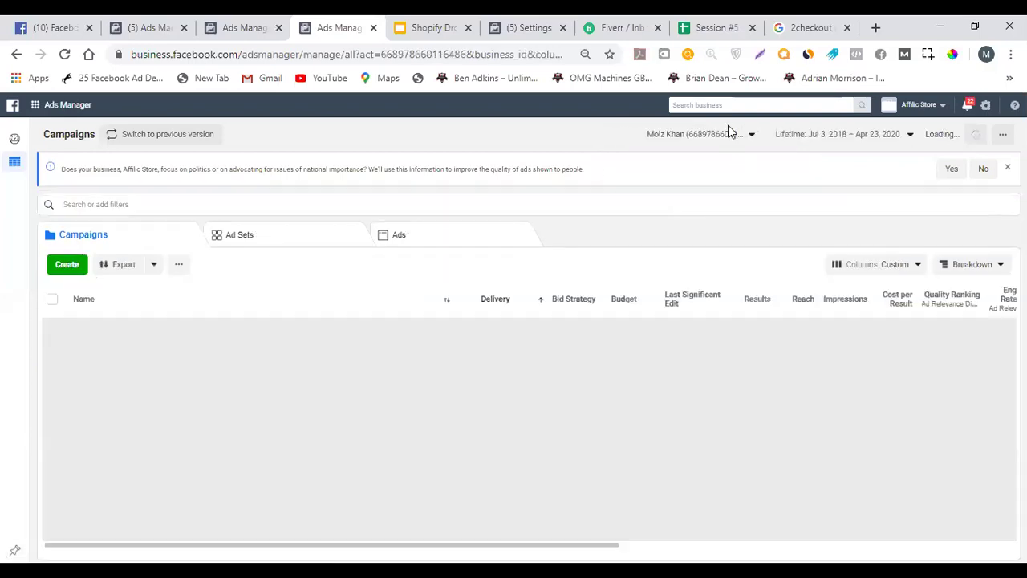
pyautogui.click(704, 135)
pyautogui.write('mark')
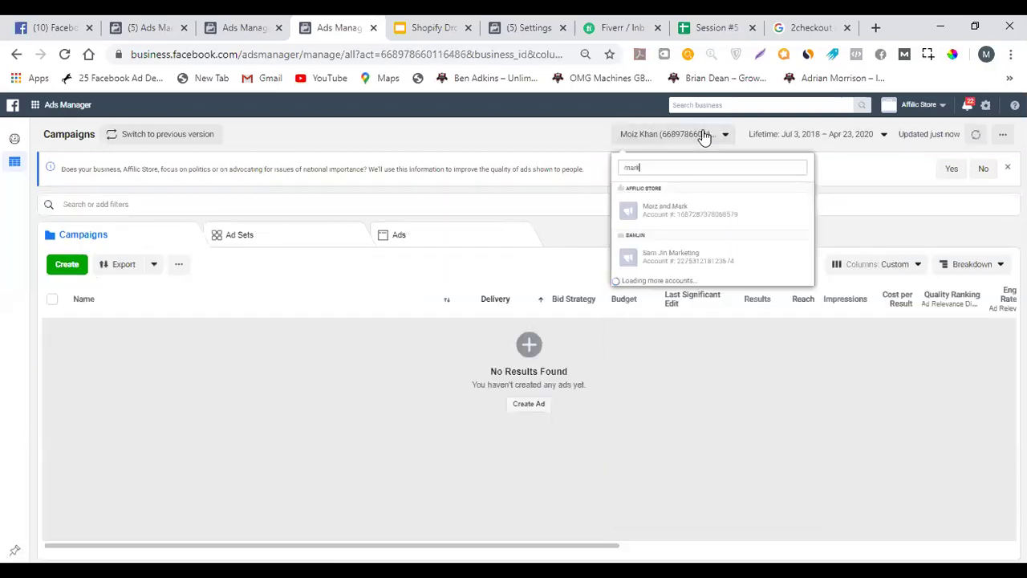
pyautogui.click(654, 217)
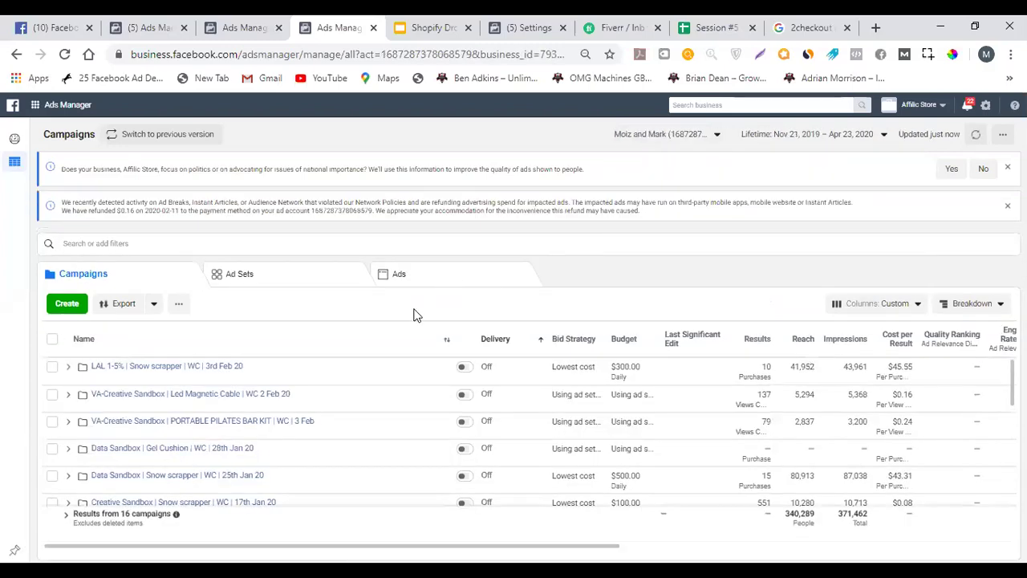
# Open the ad sets of the Creative Sandbox | Beard Comb | WC | 17th Jan 20 campaign and show the Performance and Clicks columns.
pyautogui.scroll(-5, 431, 385)
pyautogui.scroll(2, 431, 385)
pyautogui.scroll(4, 430, 385)
pyautogui.moveTo(438, 387)
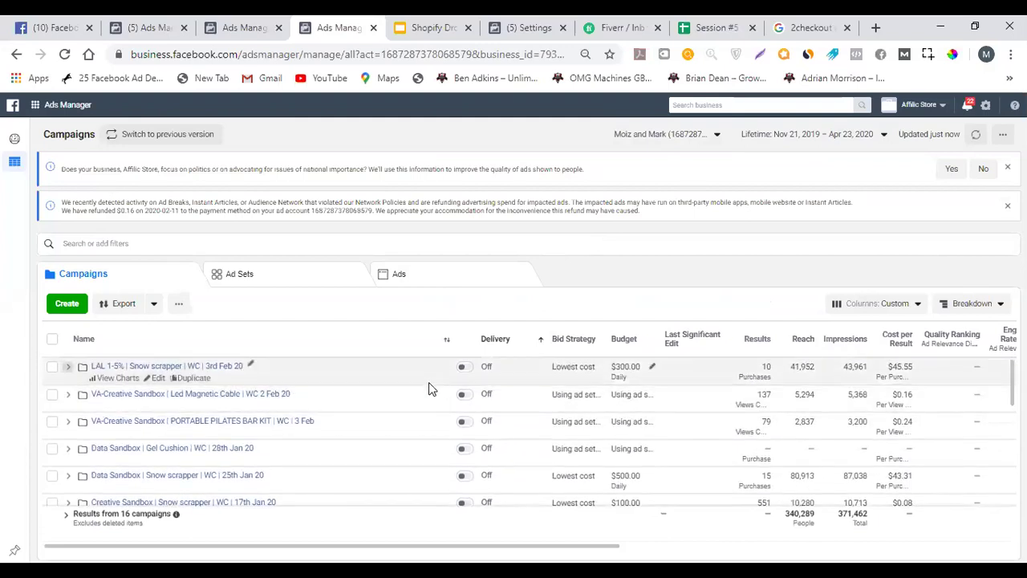
pyautogui.scroll(-3, 419, 432)
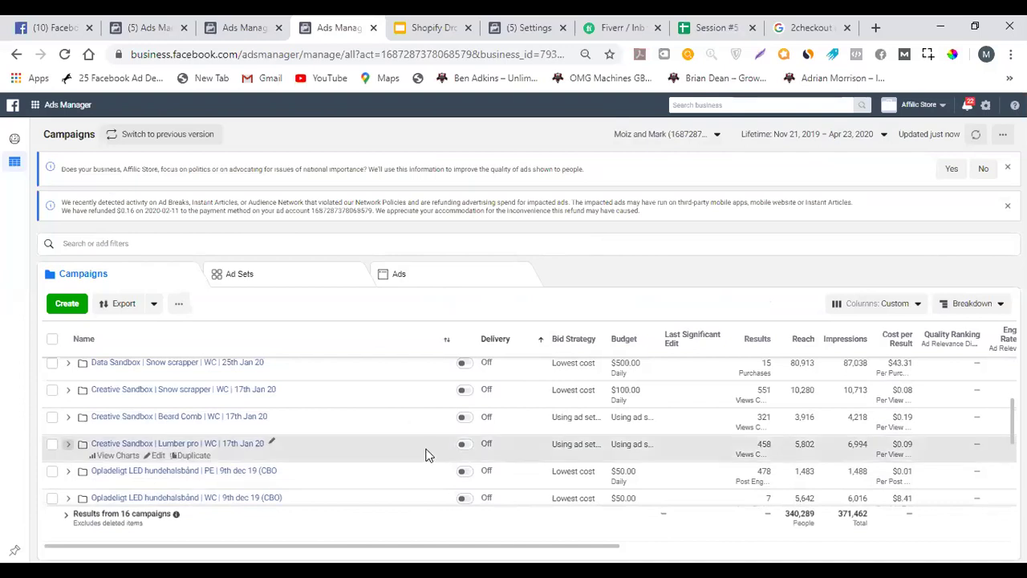
pyautogui.click(382, 416)
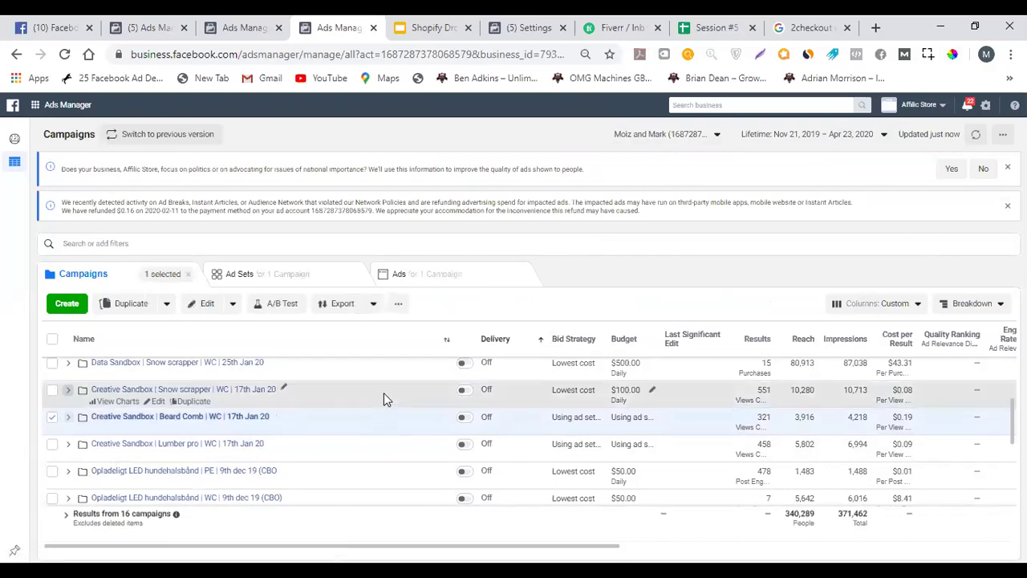
pyautogui.click(314, 278)
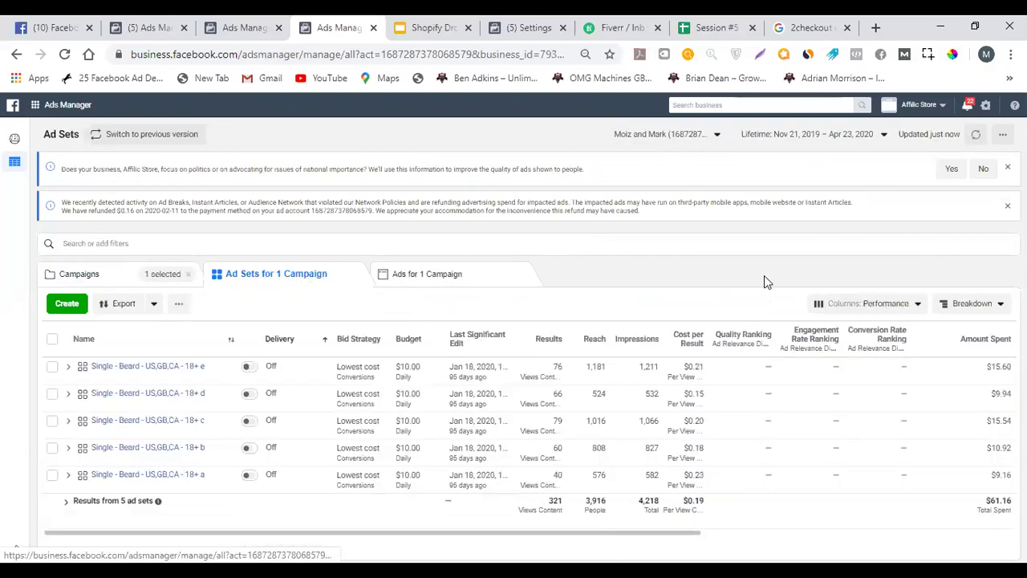
pyautogui.click(918, 305)
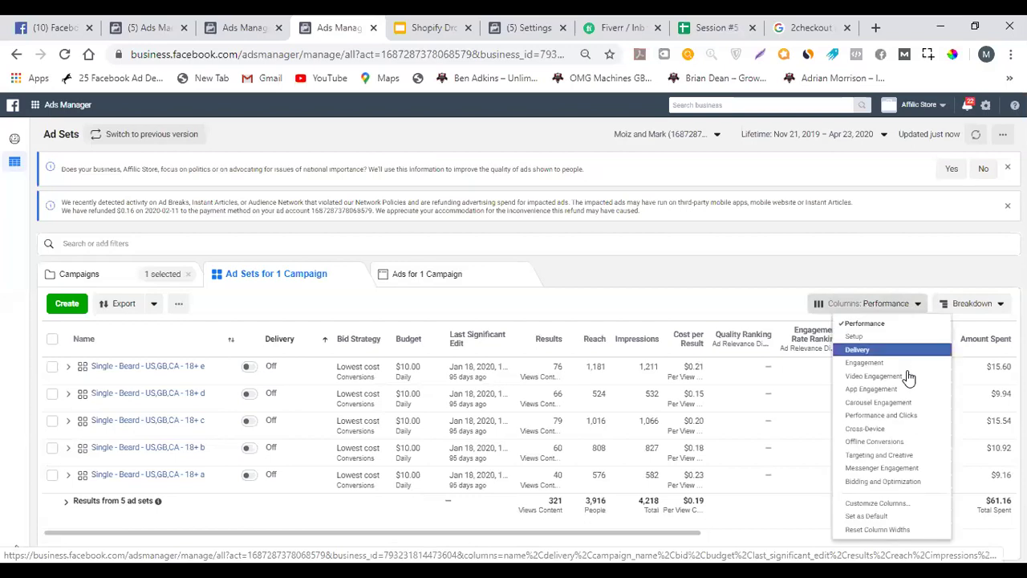
pyautogui.moveTo(442, 535); pyautogui.dragTo(368, 536)
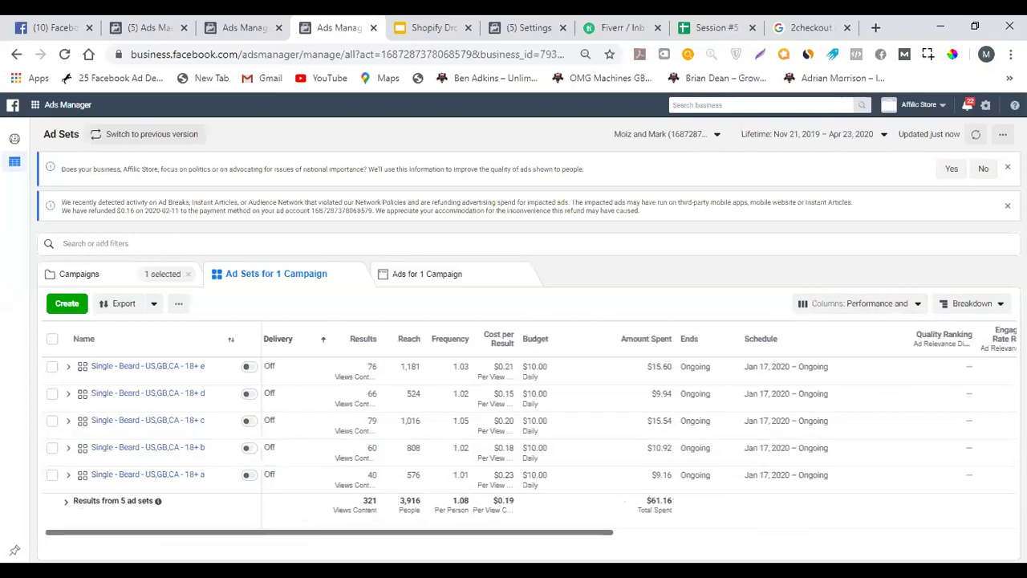
# Compare the click metrics of the Beard Comb campaign's ads and open the ad from the Single - Beard - US,GB,CA - 18+ a ad set for editing.
pyautogui.click(445, 277)
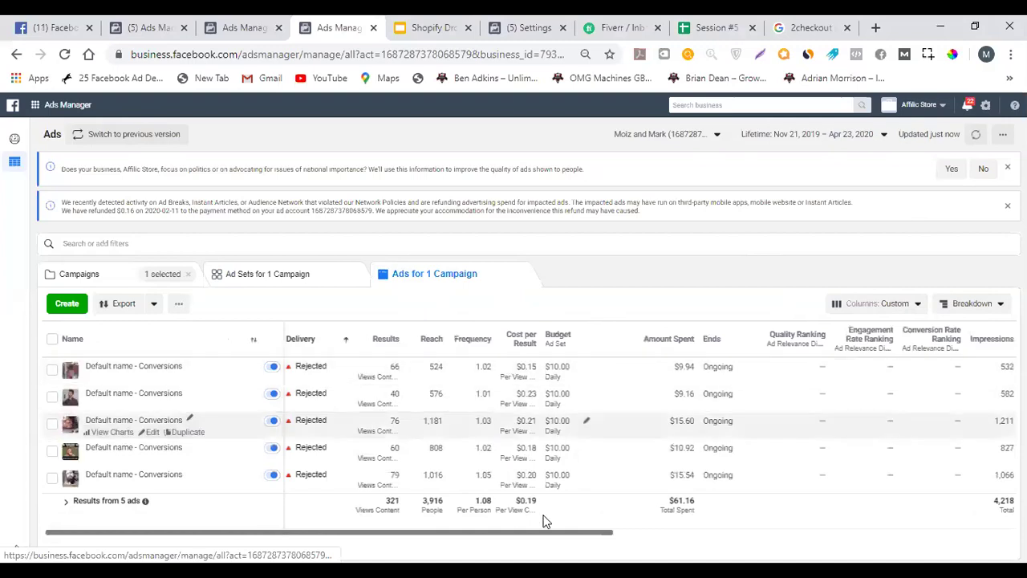
pyautogui.hscroll(5, 569, 534)
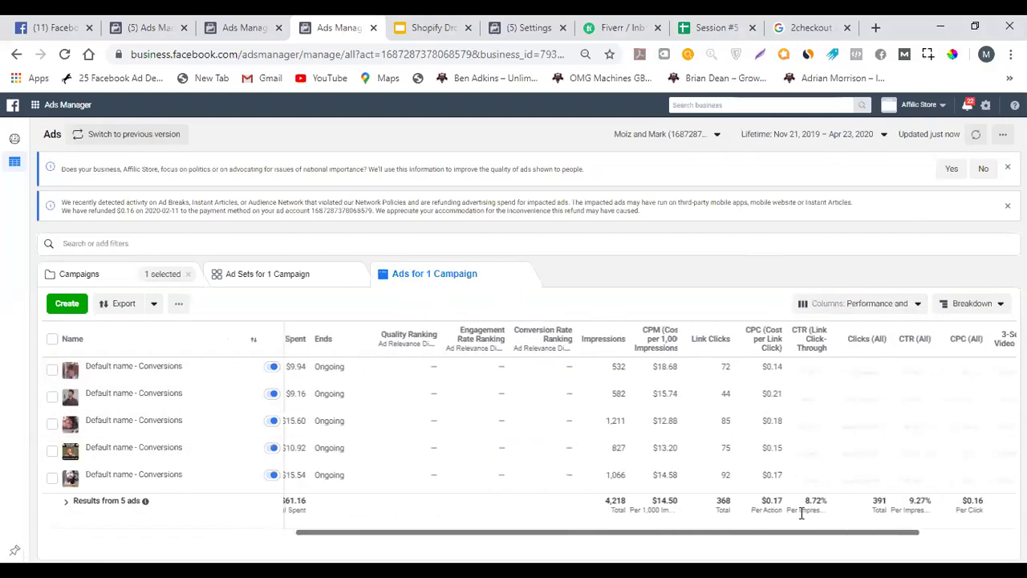
pyautogui.hscroll(-5, 657, 523)
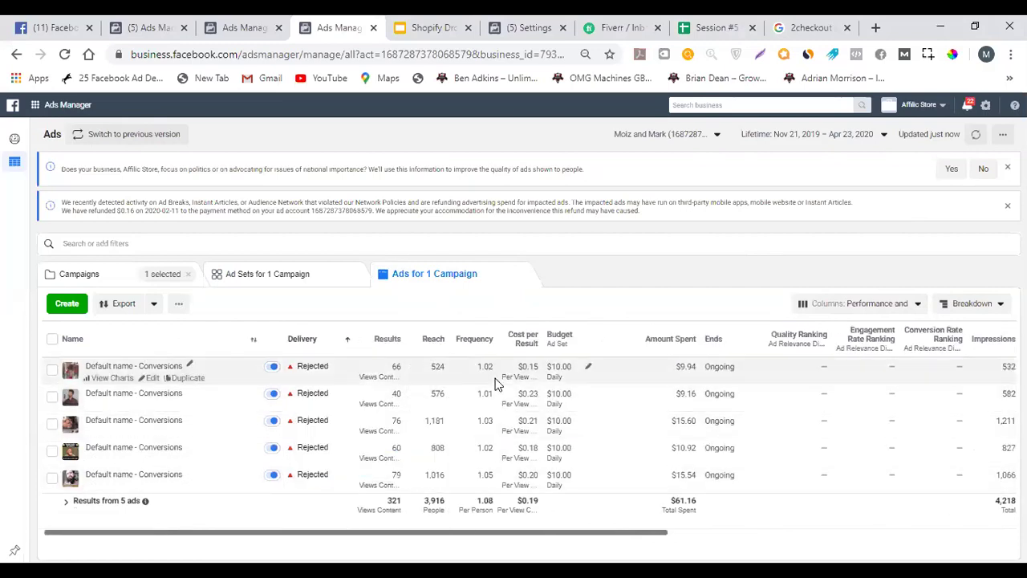
pyautogui.click(449, 397)
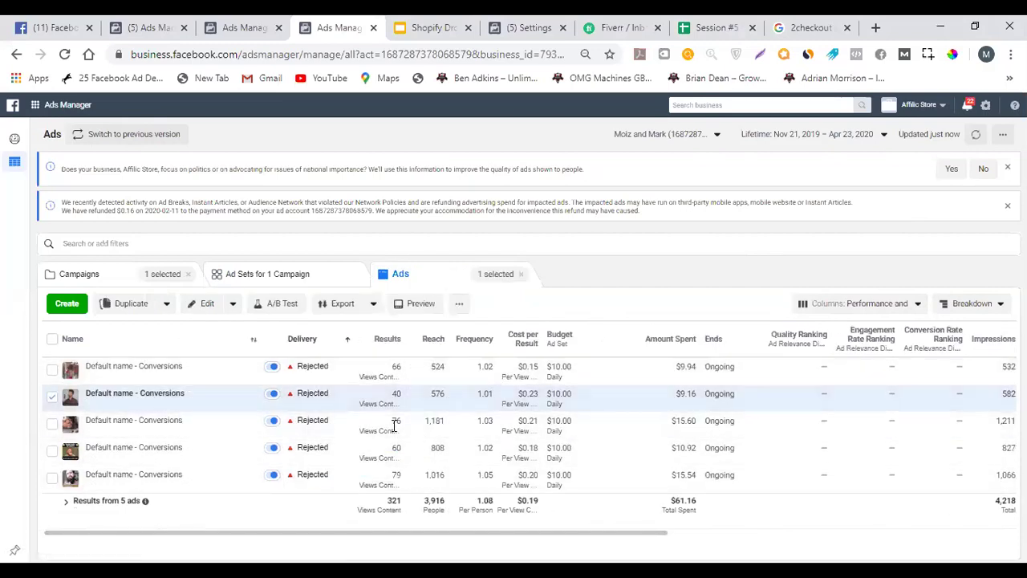
pyautogui.click(218, 310)
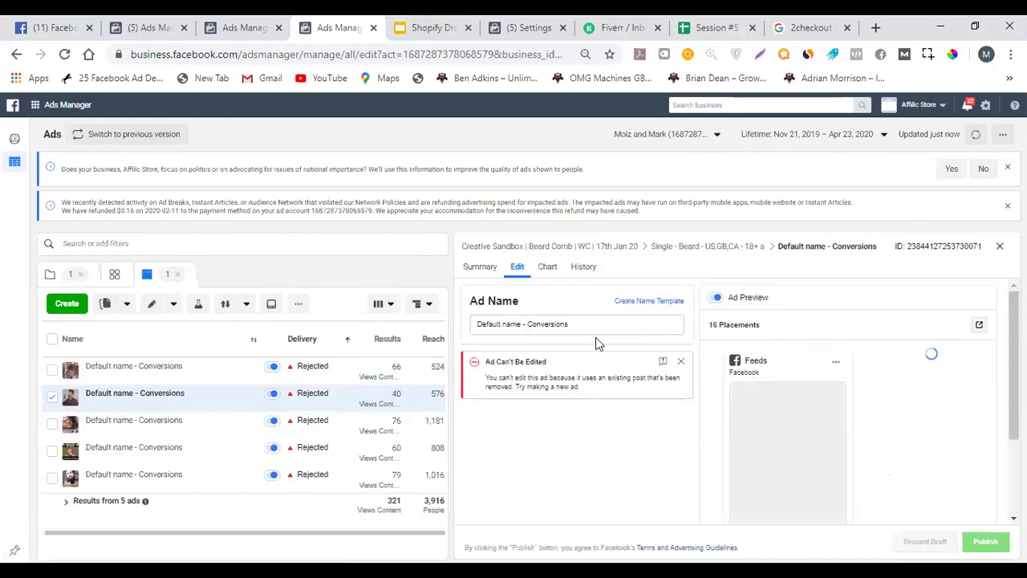
# Close the Beard Comb ad's editor and return to the campaigns list of the Affilic Store account.
pyautogui.scroll(-1, 804, 427)
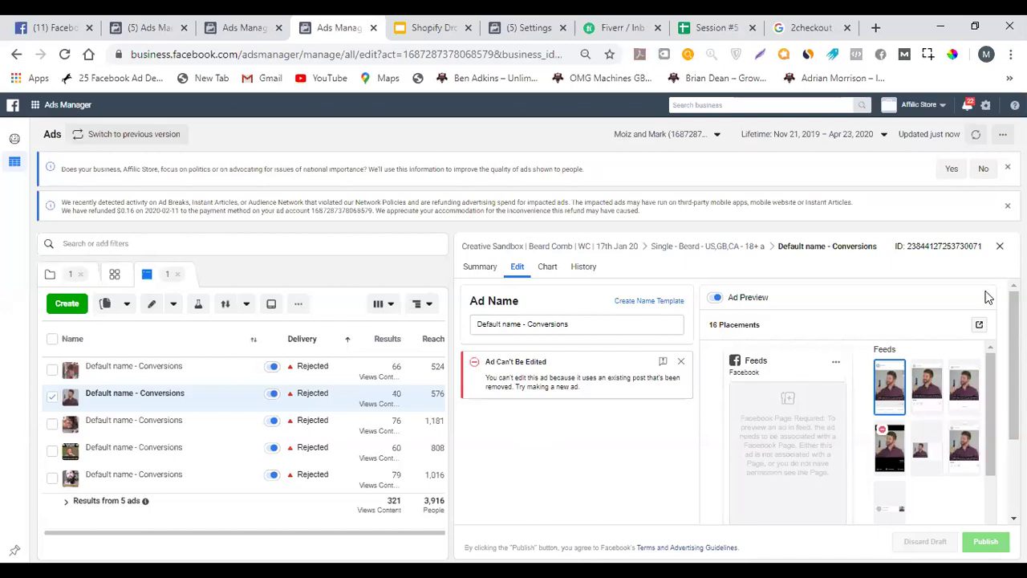
pyautogui.click(1000, 246)
pyautogui.click(154, 271)
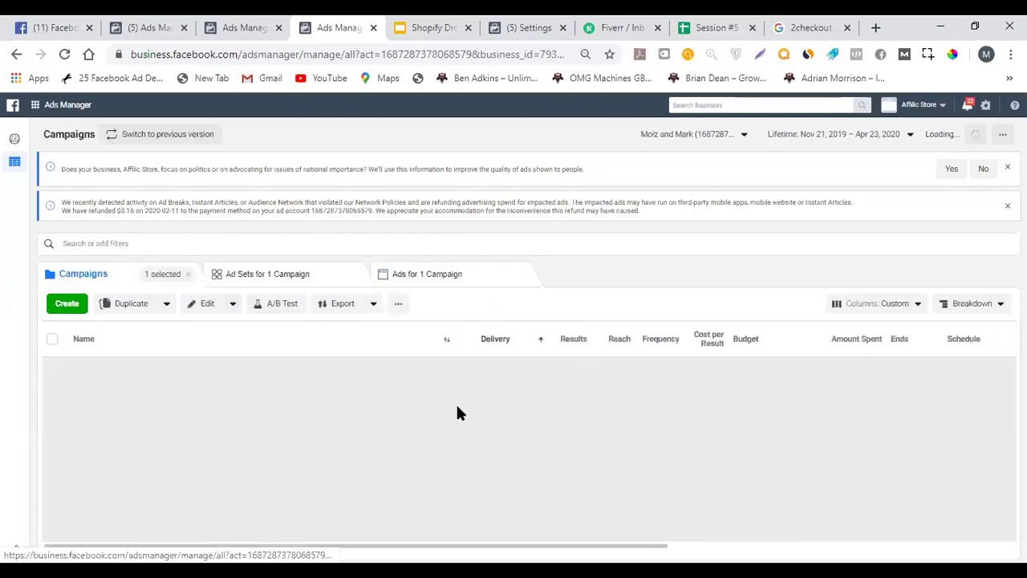
# Switch to the MCBAH - iSave account's Ads Manager, closing the Laser Targeting Parents ad set editor and returning to the campaigns list.
pyautogui.hotkey('ctrl', 'shift', 'Tab')
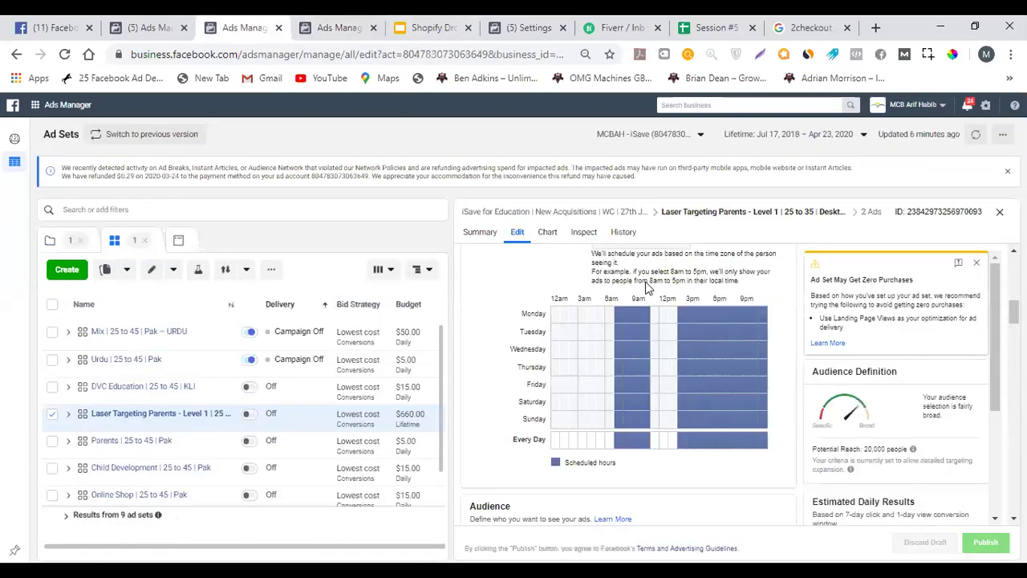
pyautogui.click(1000, 212)
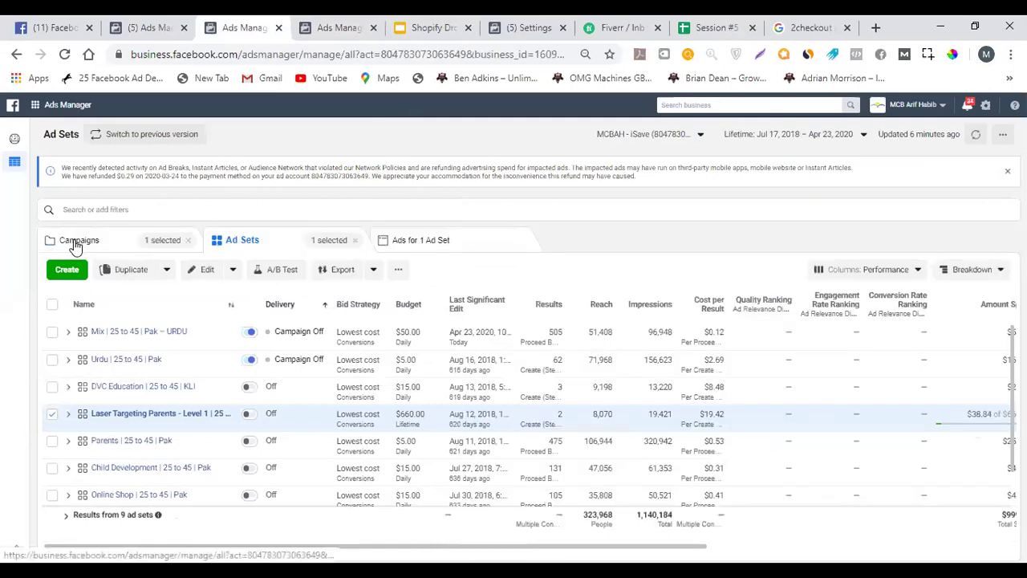
pyautogui.hotkey('alt', 'Left')
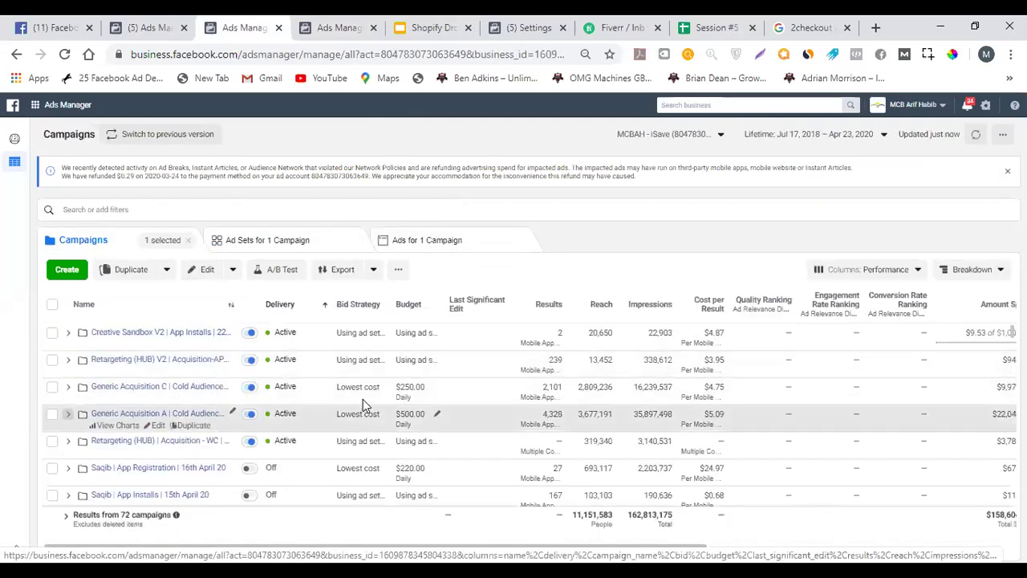
# Find the Creative Sandbox | App Installs | 5th March 20 campaign in the list and open its ads.
pyautogui.scroll(-1, 395, 444)
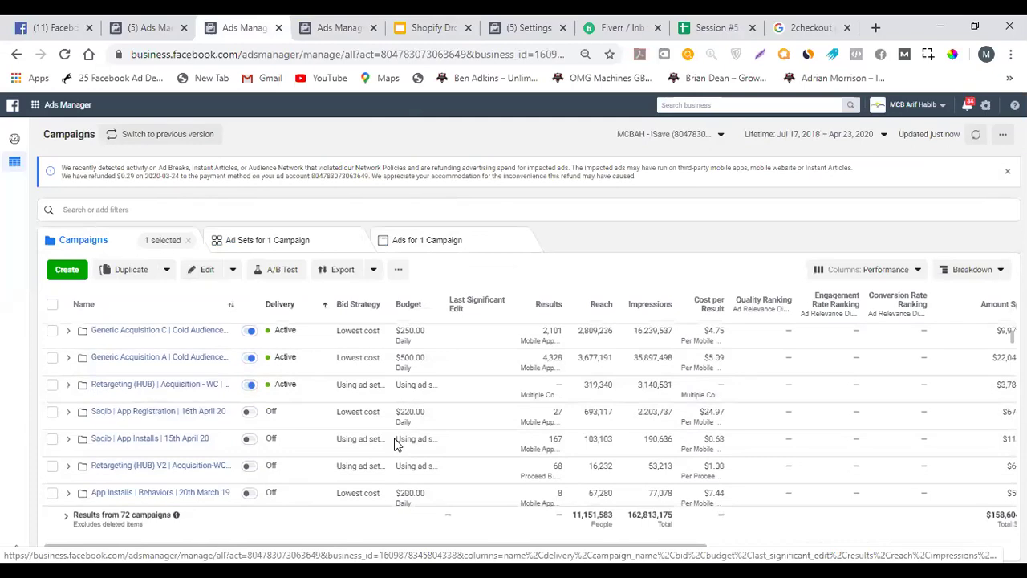
pyautogui.scroll(-1, 395, 444)
pyautogui.scroll(2, 394, 442)
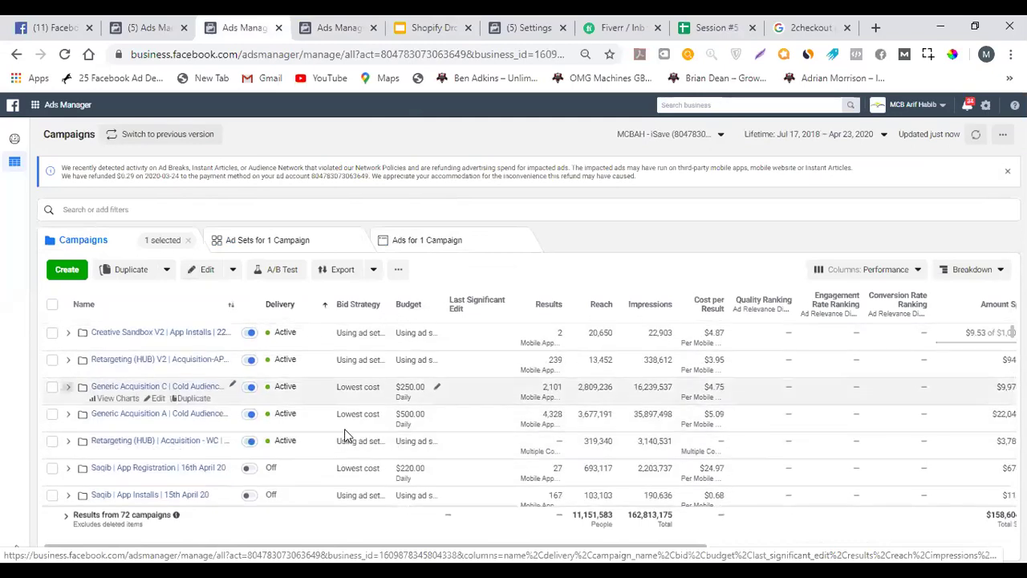
pyautogui.scroll(-1, 365, 439)
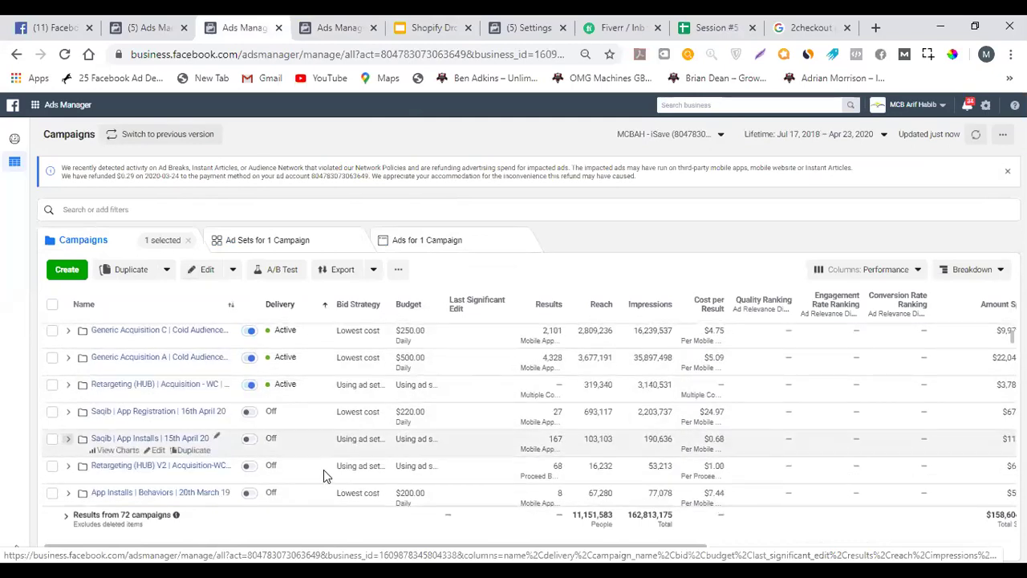
pyautogui.scroll(-1, 376, 427)
pyautogui.scroll(-1, 378, 425)
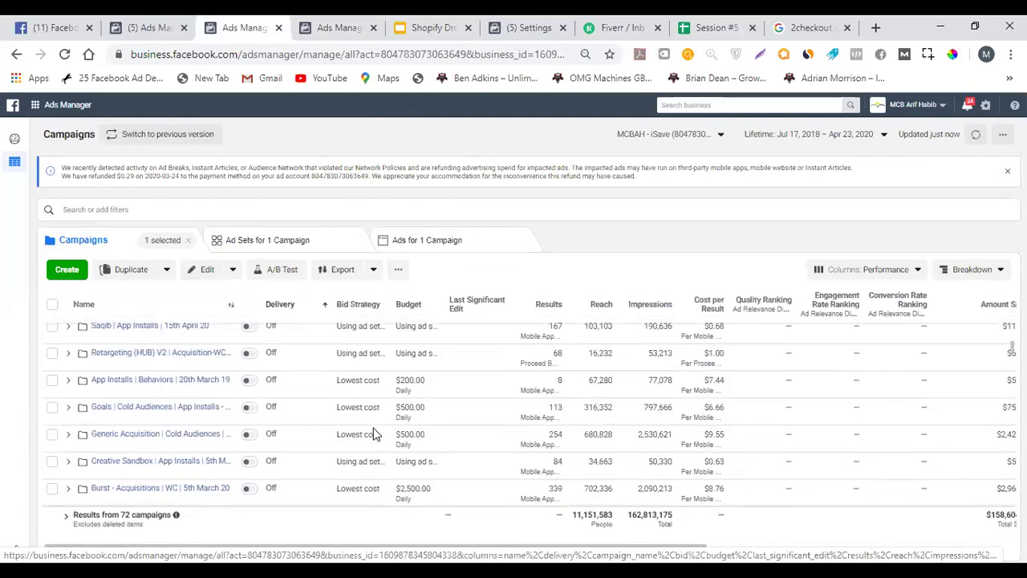
pyautogui.click(265, 241)
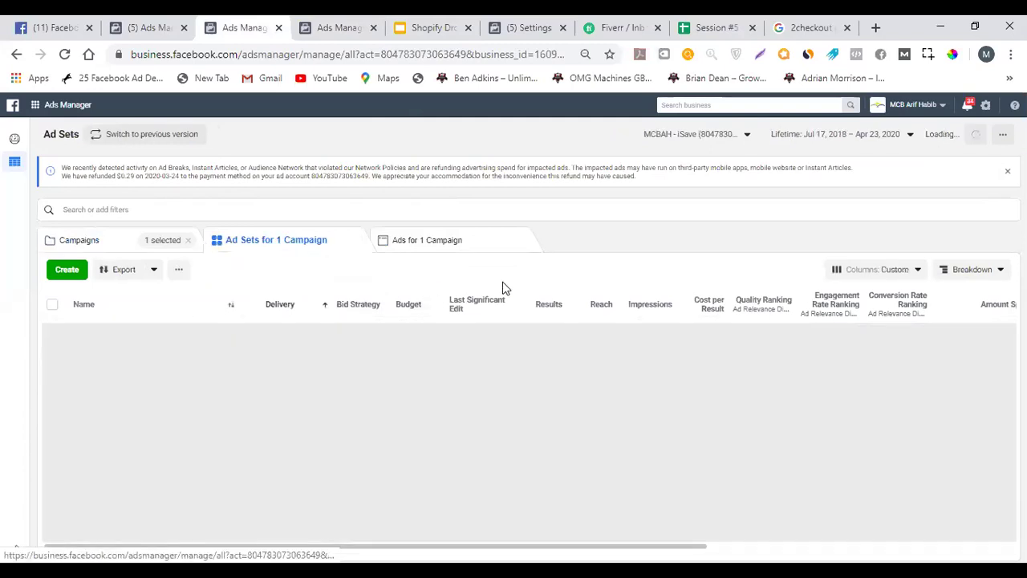
pyautogui.click(472, 250)
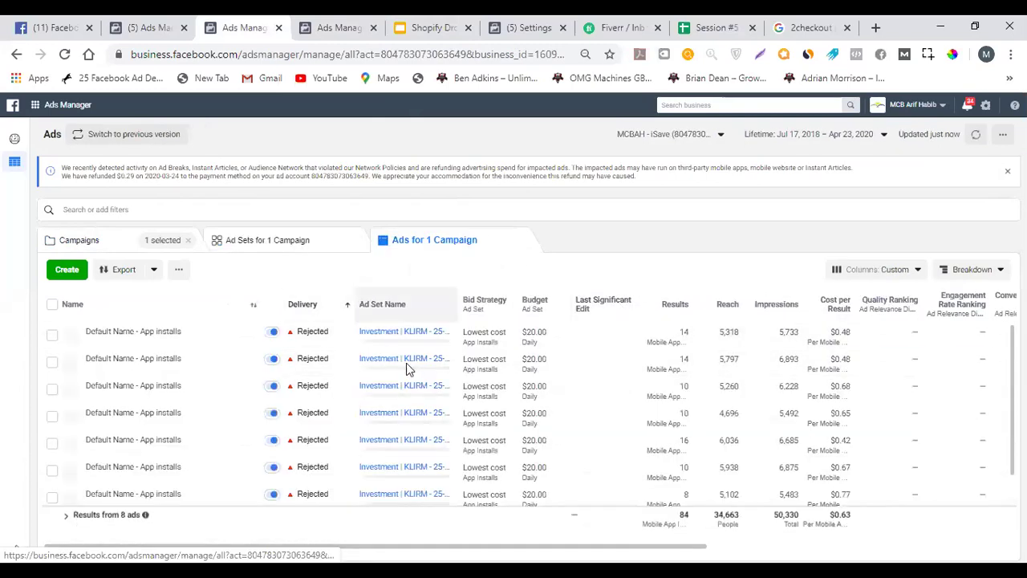
# Open the Investment | KLIRM - 25-45 A ad for editing and preview its Instagram Explore placement.
pyautogui.click(214, 335)
pyautogui.click(195, 270)
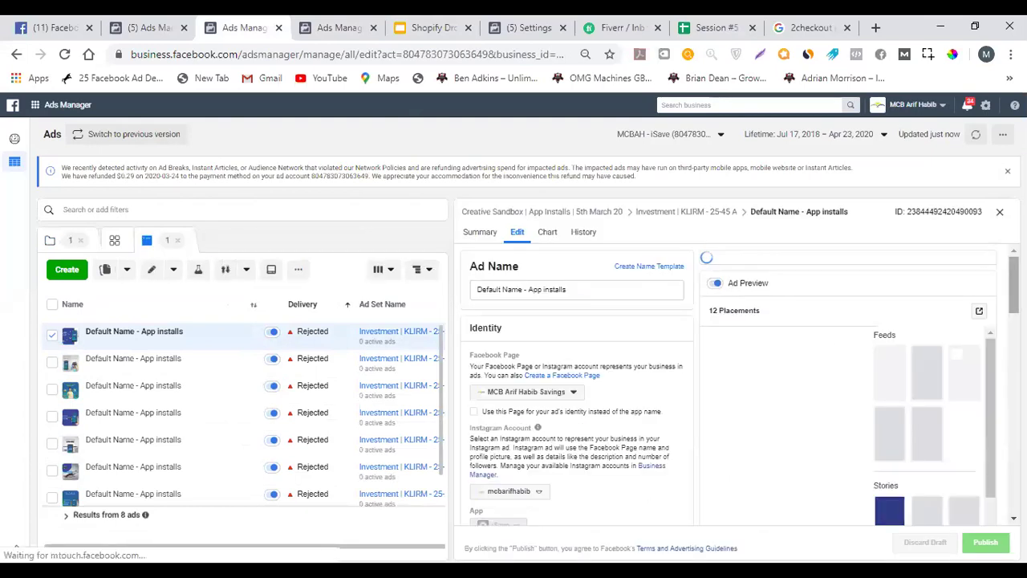
pyautogui.scroll(-3, 582, 385)
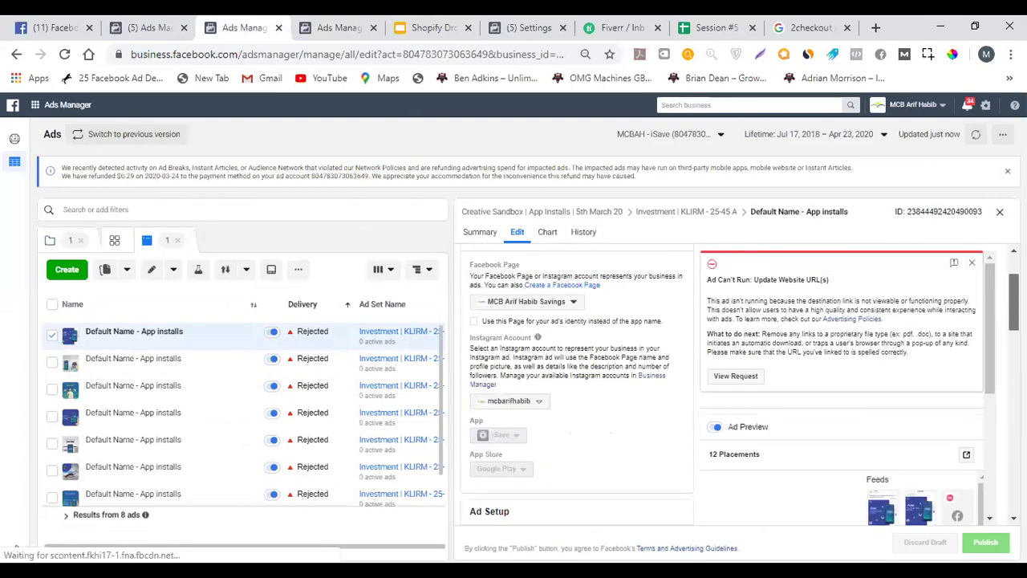
pyautogui.scroll(-2, 915, 385)
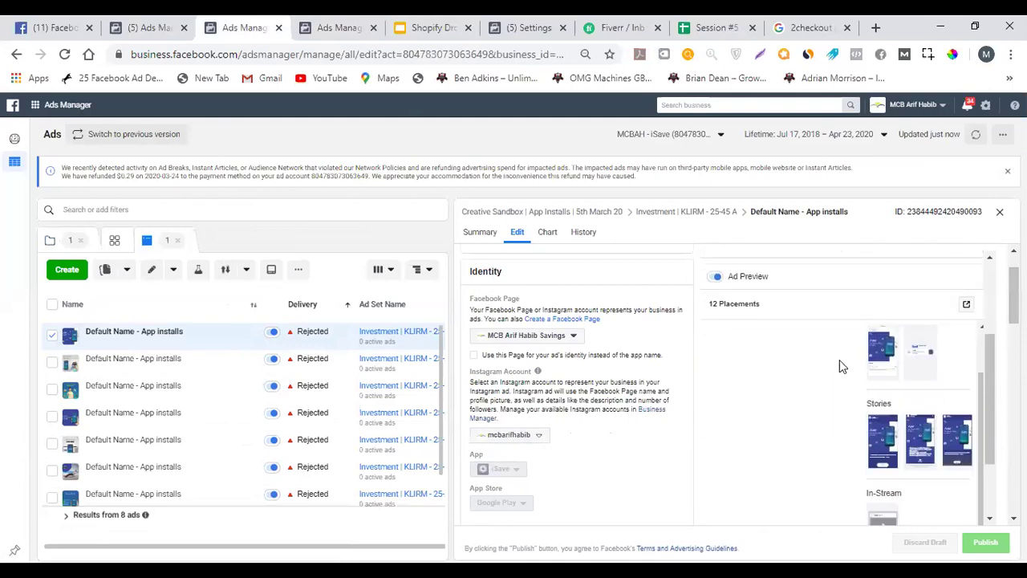
pyautogui.scroll(1, 805, 356)
pyautogui.scroll(-2, 807, 405)
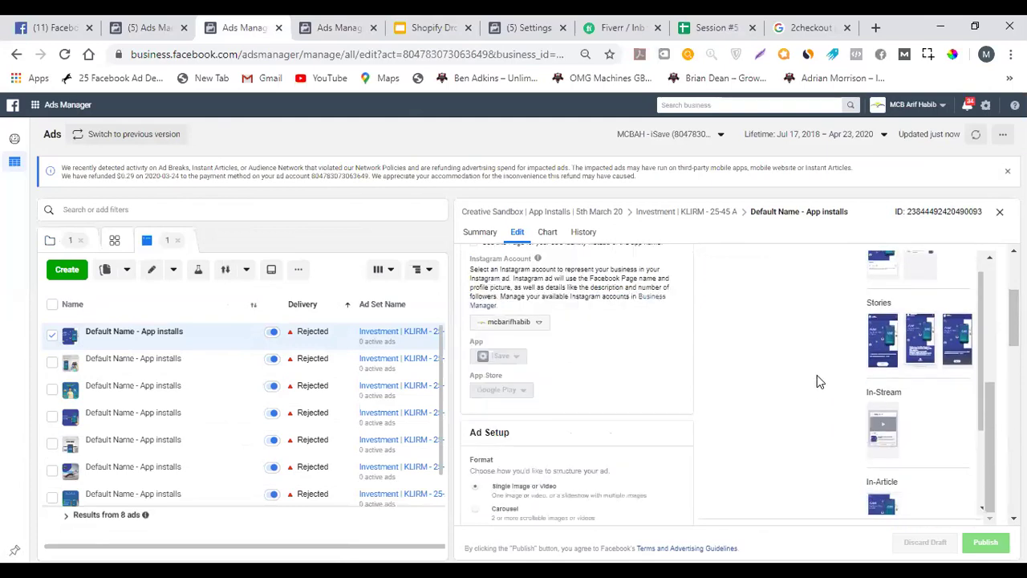
pyautogui.scroll(-1, 807, 411)
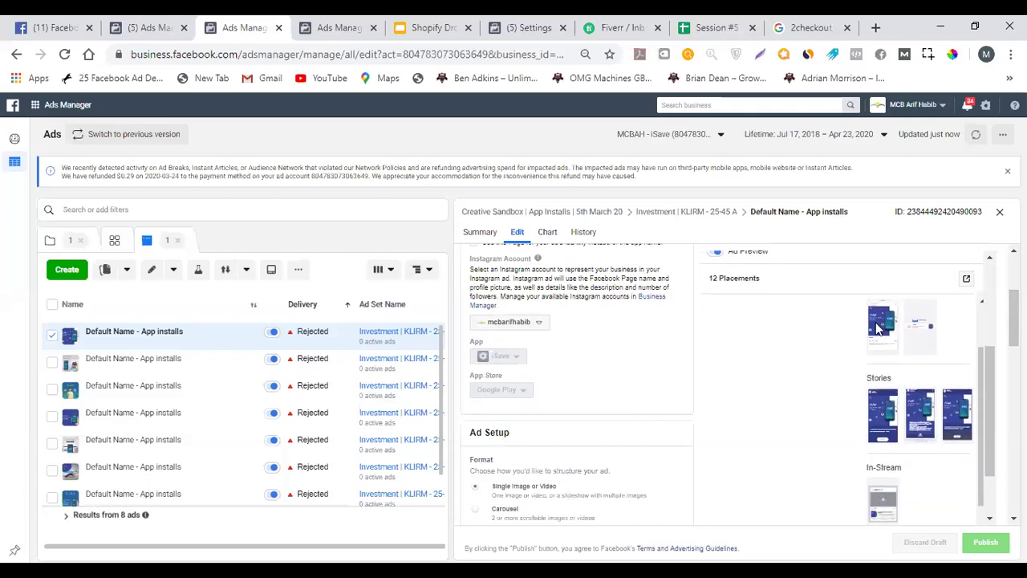
pyautogui.click(882, 329)
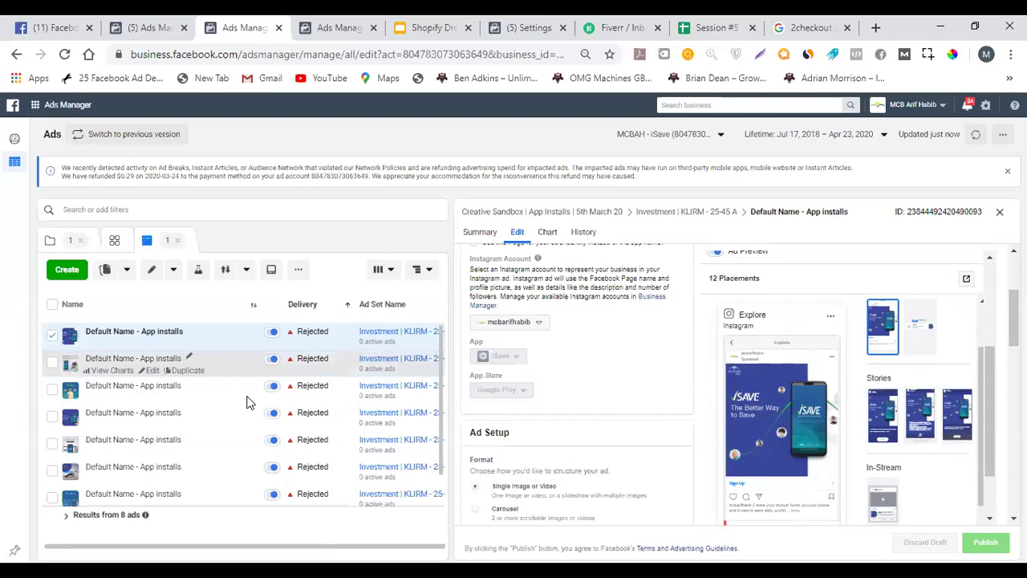
# Compare the creative previews of the campaign's other app install ads, ending with the Investment | KLIRM - 25-45 D ad selected.
pyautogui.press('Down')
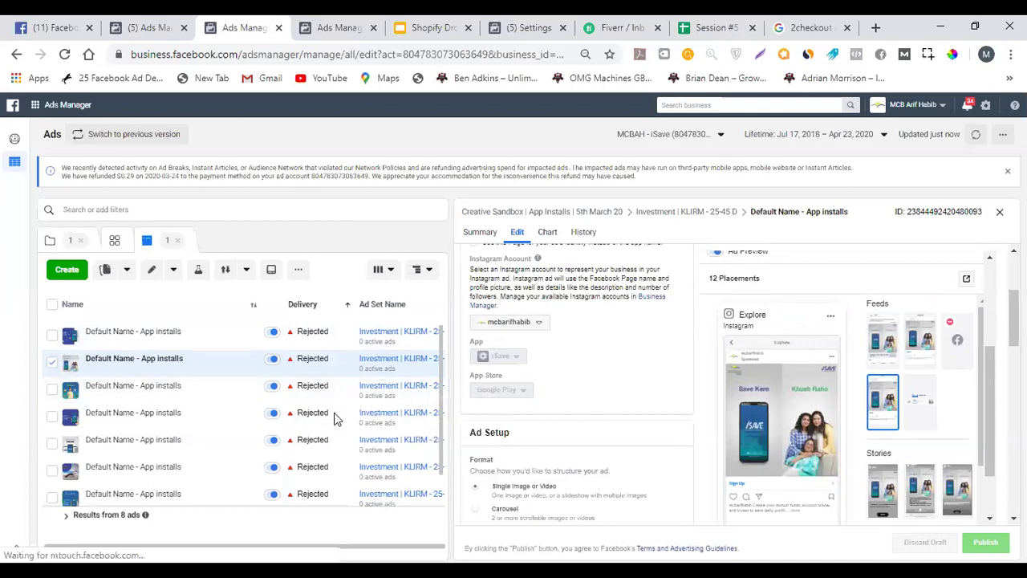
pyautogui.moveTo(333, 417)
pyautogui.press('Down')
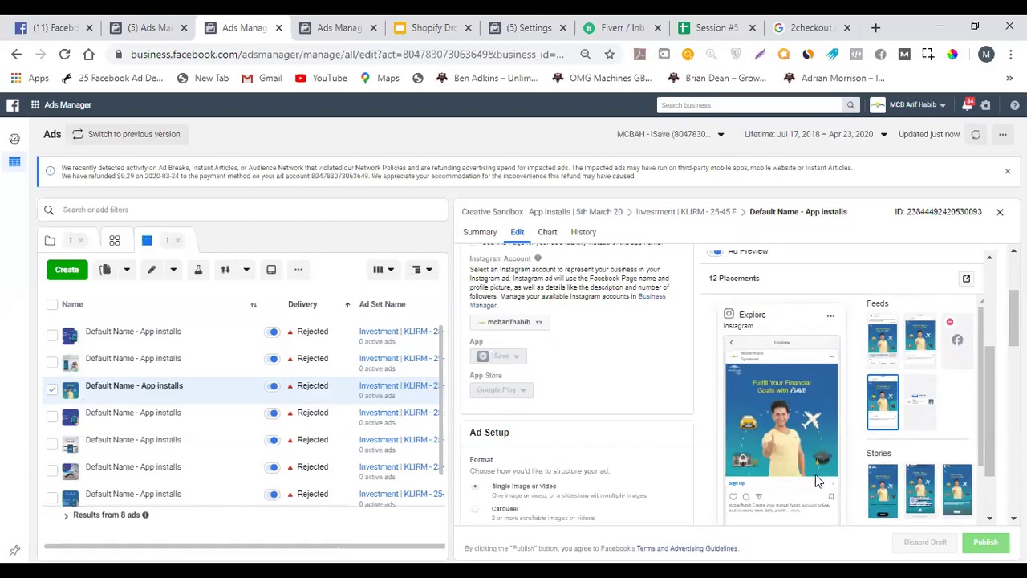
pyautogui.click(238, 426)
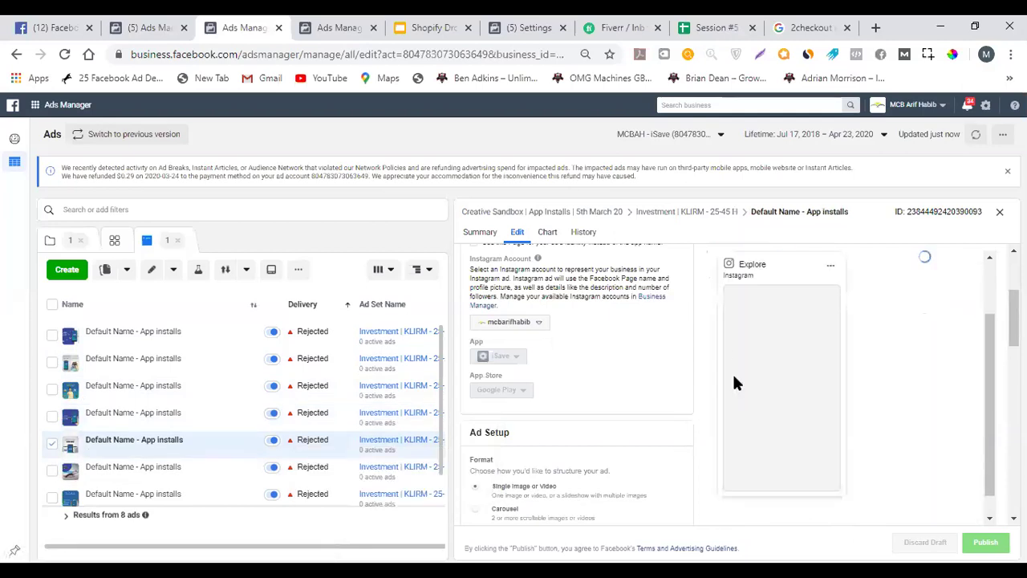
pyautogui.scroll(-1, 265, 385)
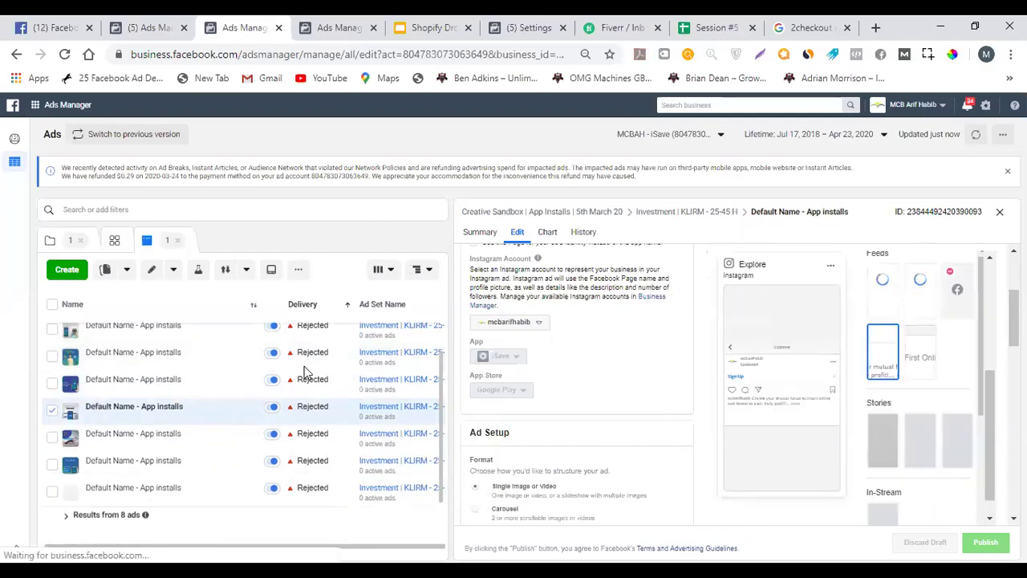
pyautogui.scroll(1, 305, 377)
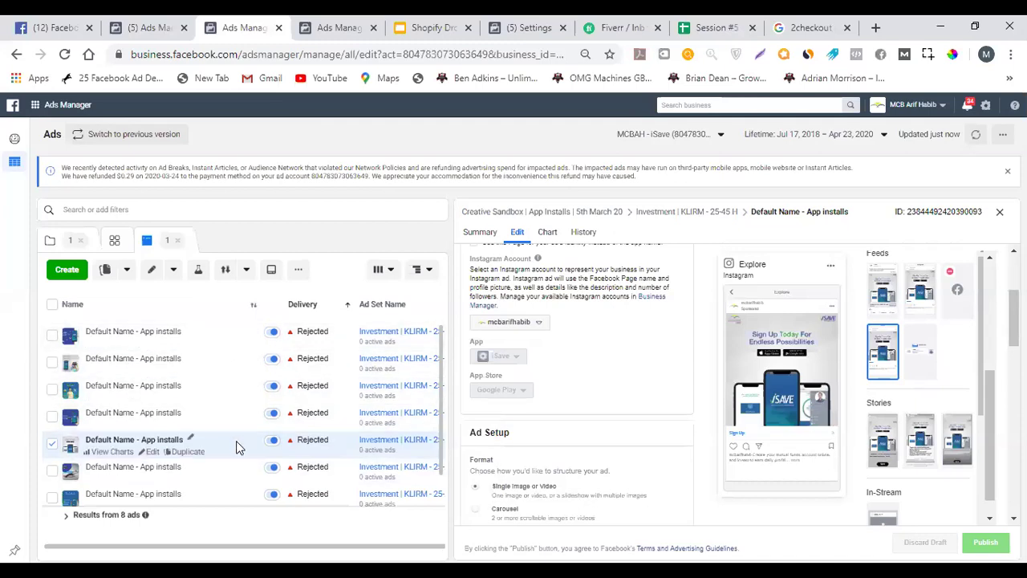
pyautogui.click(249, 358)
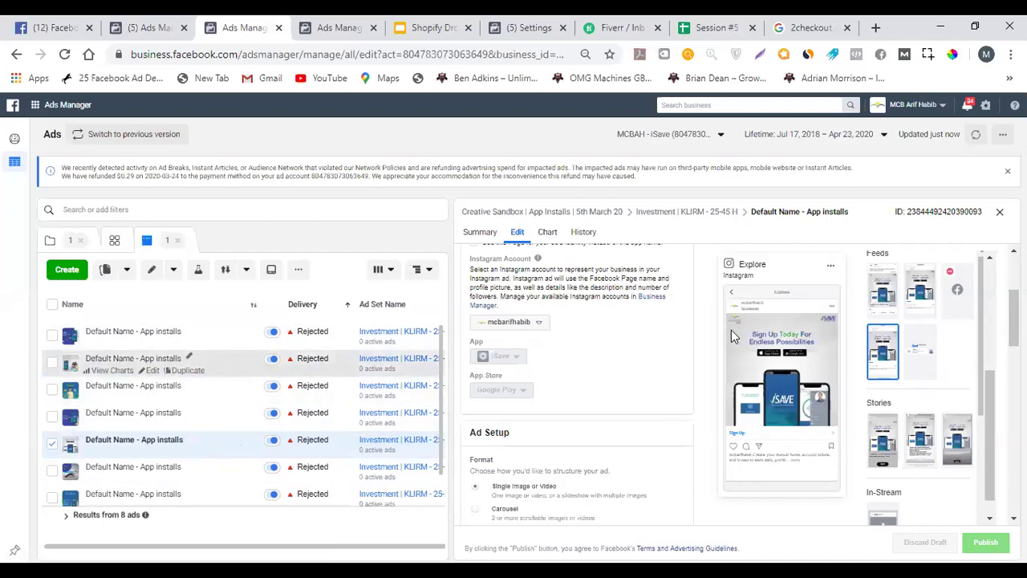
# Close the ad editor, show the Performance and Clicks columns and sort the ads by link click-through rate, highest first.
pyautogui.click(1000, 213)
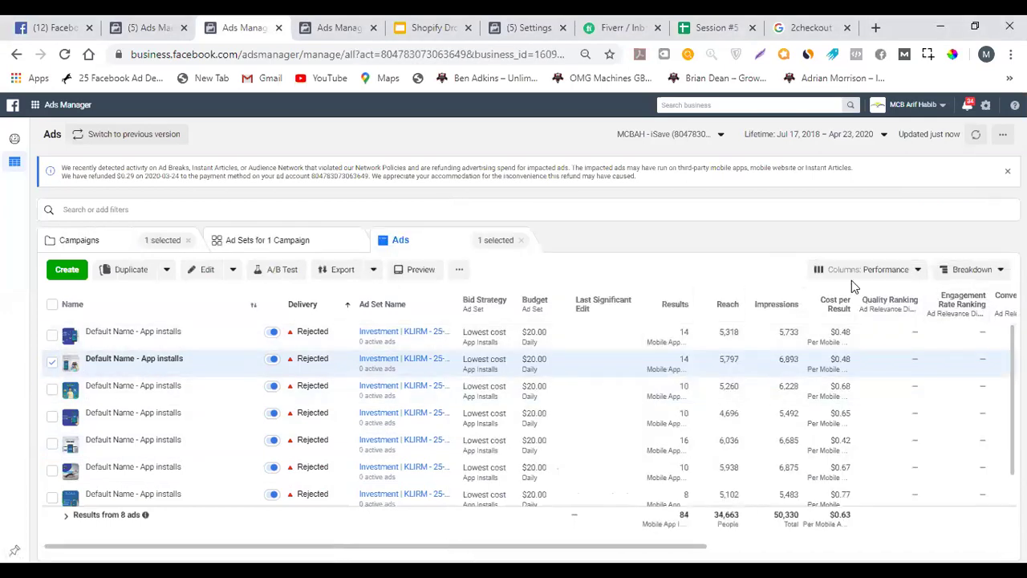
pyautogui.click(852, 279)
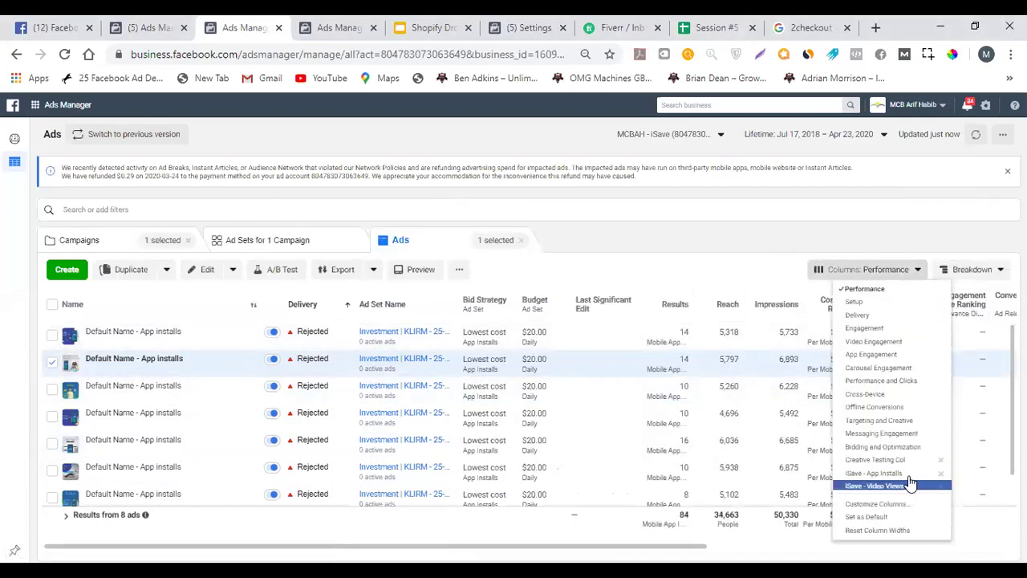
pyautogui.click(919, 382)
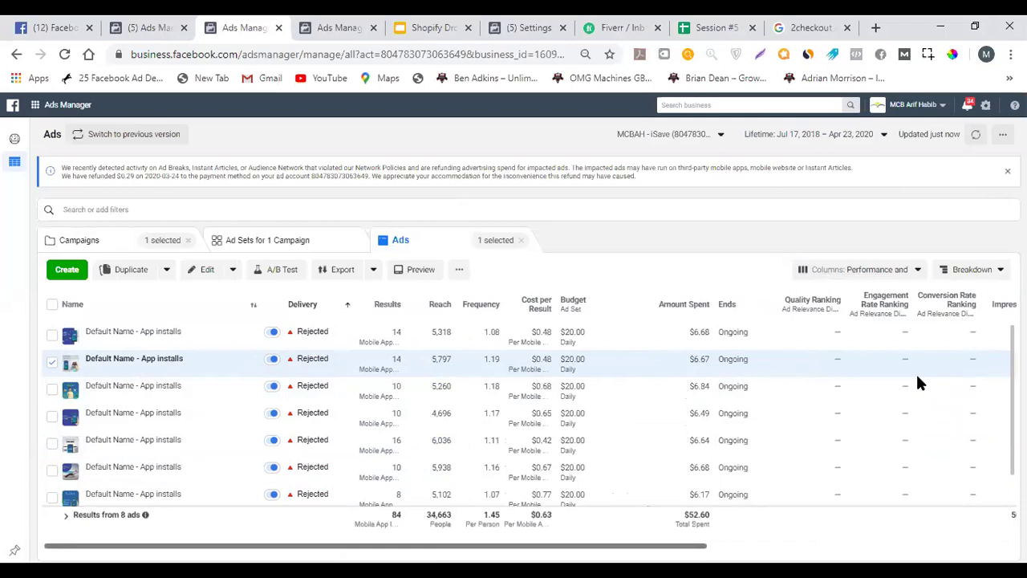
pyautogui.hscroll(10, 514, 530)
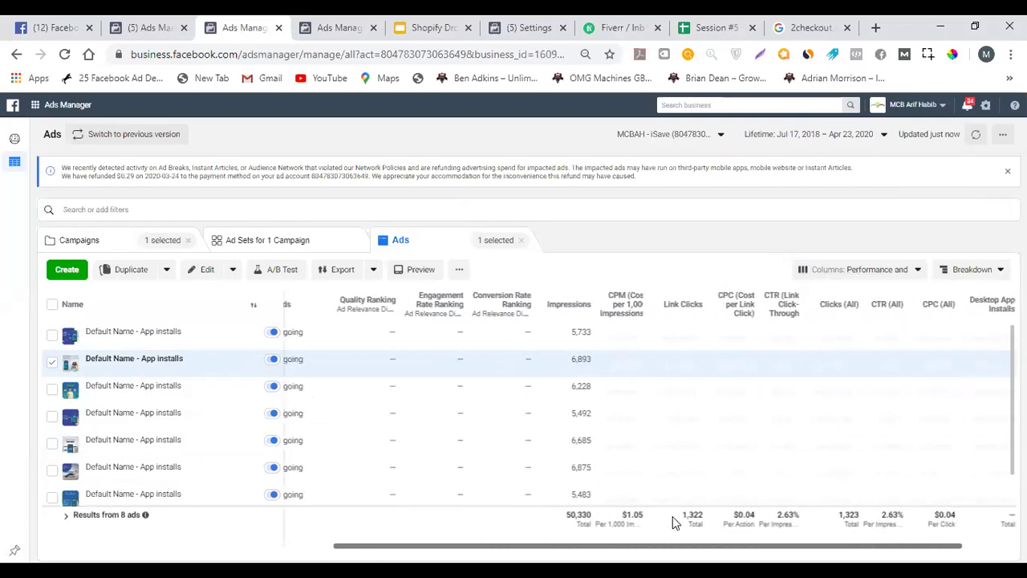
pyautogui.hscroll(1, 696, 520)
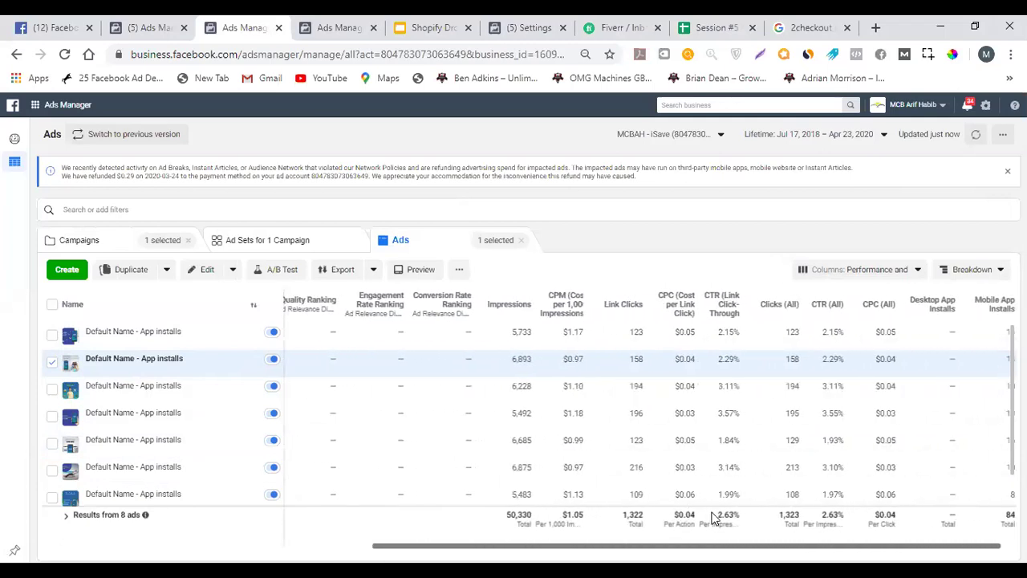
pyautogui.moveTo(725, 309)
pyautogui.click(725, 307)
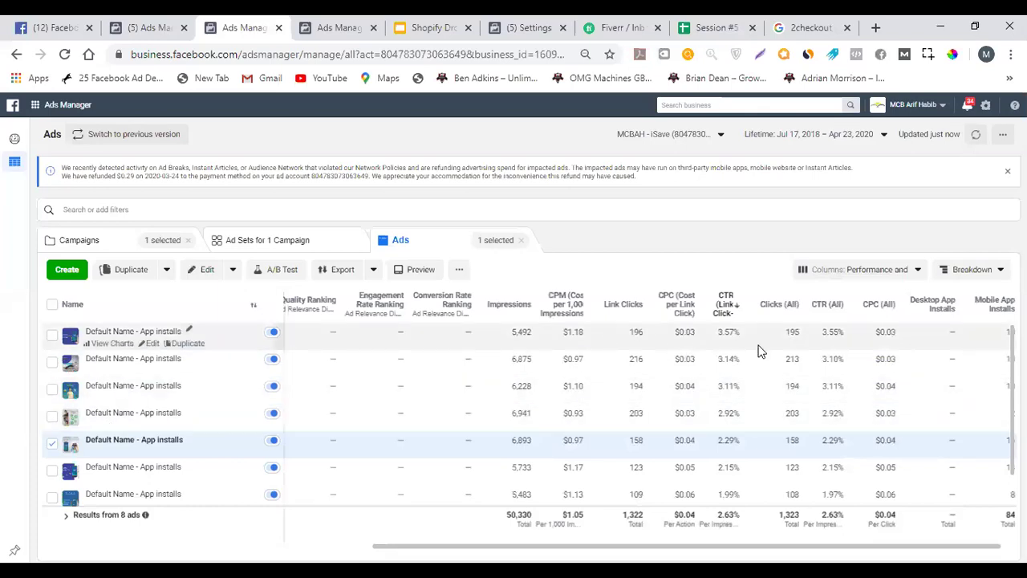
# Open the ad with the highest link click-through rate for editing and view its creative preview.
pyautogui.click(764, 332)
pyautogui.click(201, 270)
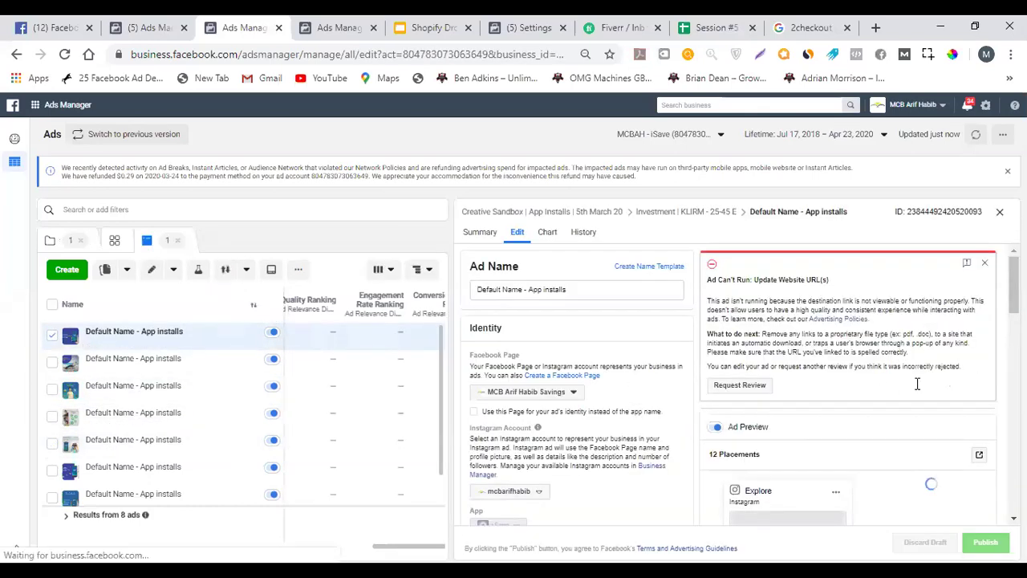
pyautogui.scroll(-3, 860, 392)
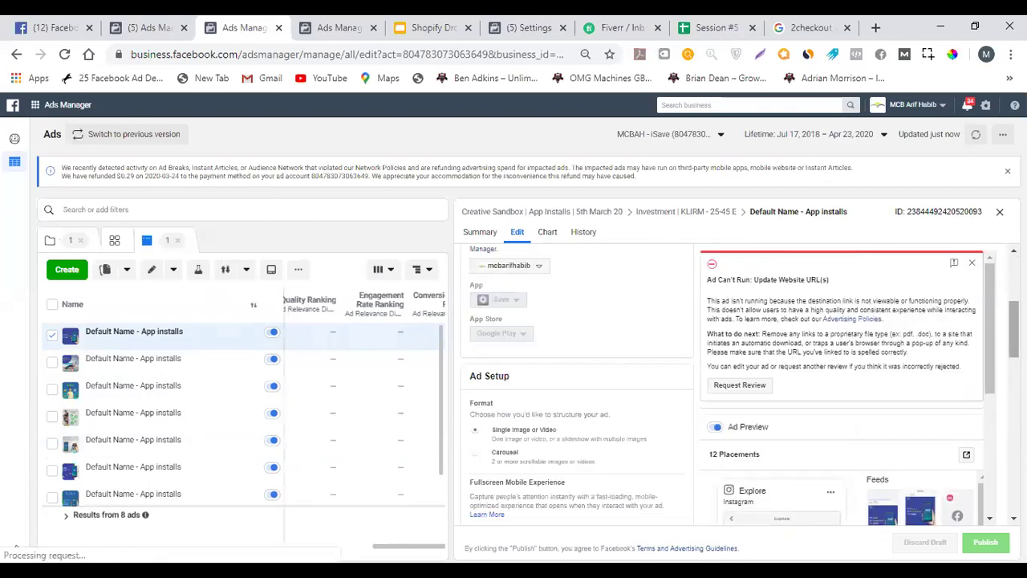
pyautogui.scroll(-2, 578, 386)
pyautogui.scroll(-3, 756, 372)
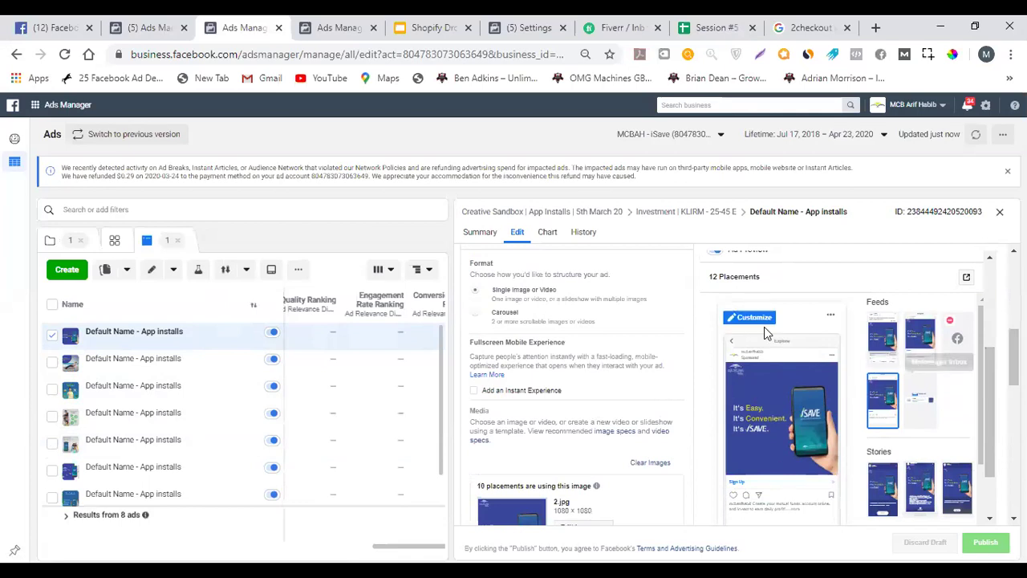
# Close the ad editor, sort the ads by link clicks, highest first, and select the top ad.
pyautogui.click(1000, 212)
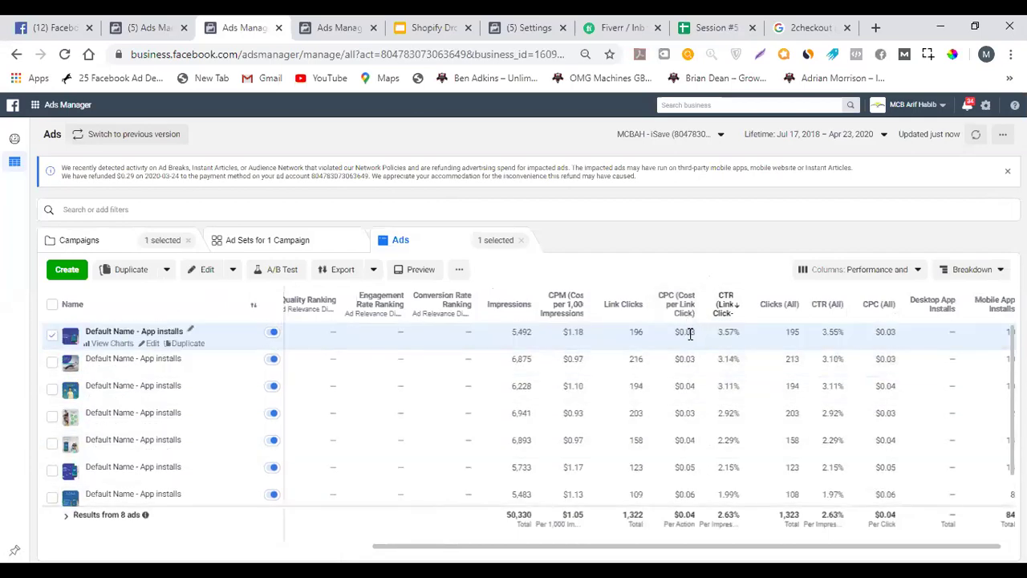
pyautogui.doubleClick(690, 331)
pyautogui.click(630, 311)
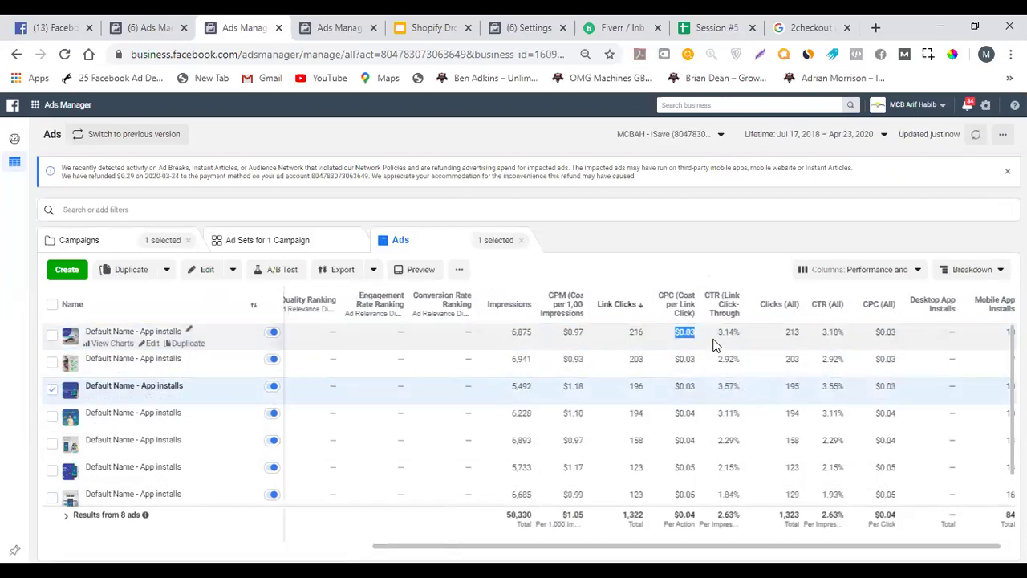
pyautogui.click(702, 330)
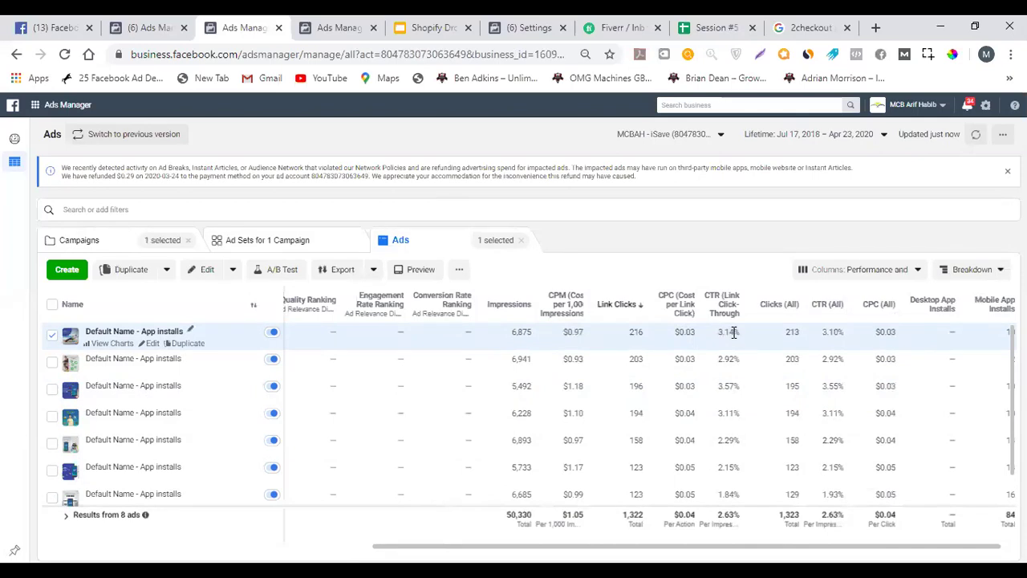
# Compare the results, cost per result and amount spent of the campaign's app install ads.
pyautogui.scroll(-1, 747, 426)
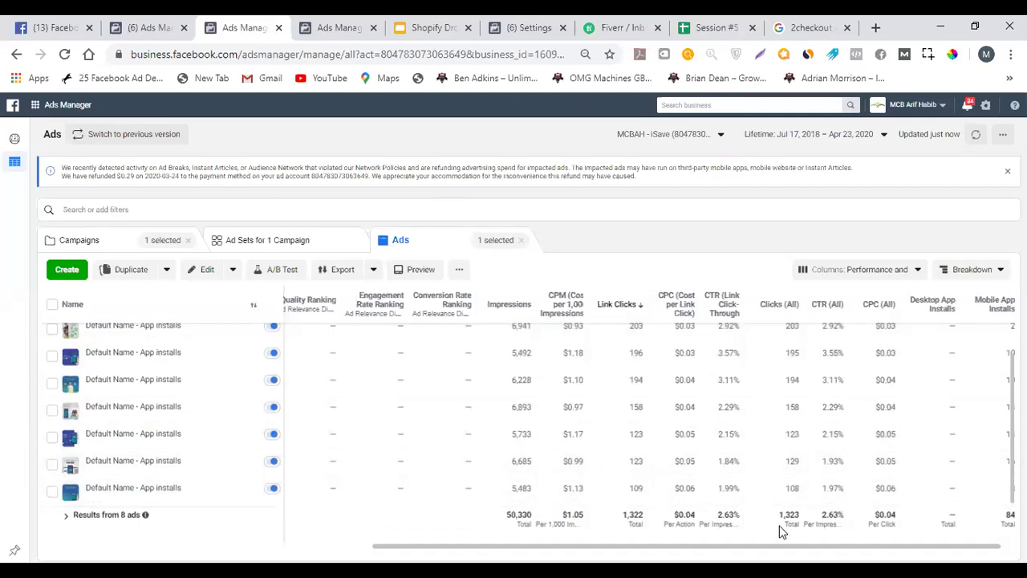
pyautogui.moveTo(779, 546); pyautogui.dragTo(603, 544)
pyautogui.hscroll(-5, 603, 544)
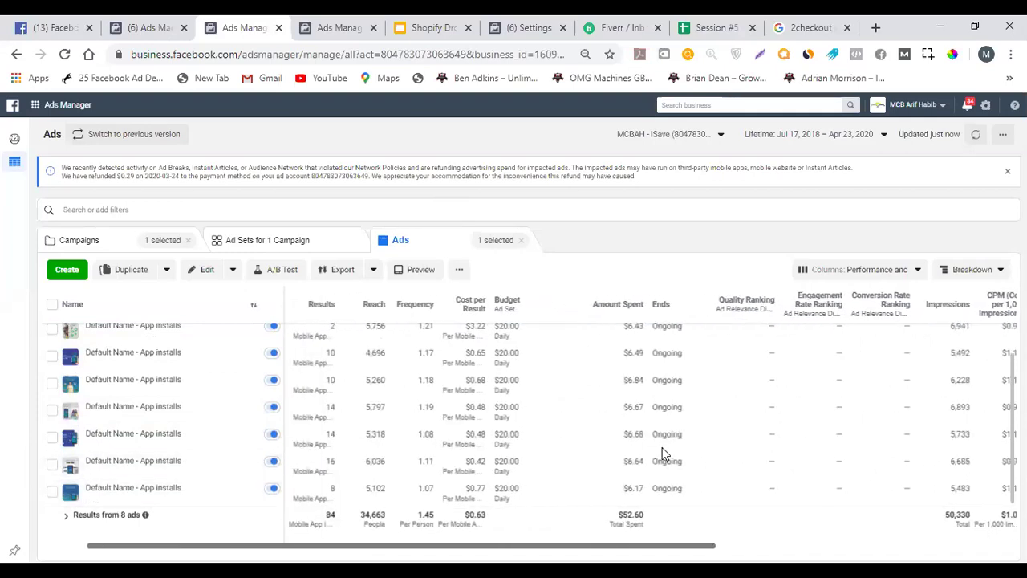
pyautogui.scroll(1, 646, 418)
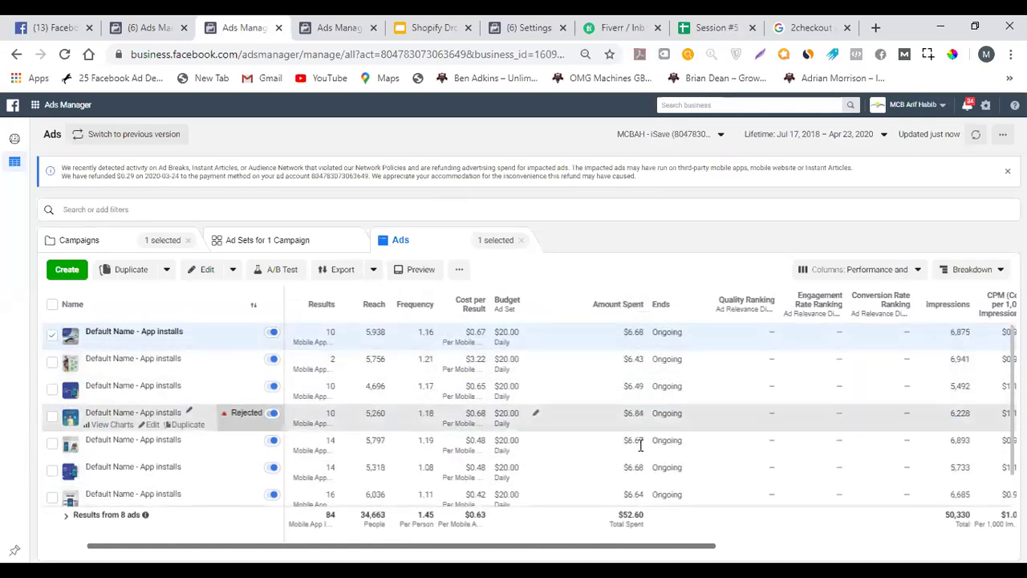
pyautogui.scroll(-1, 650, 377)
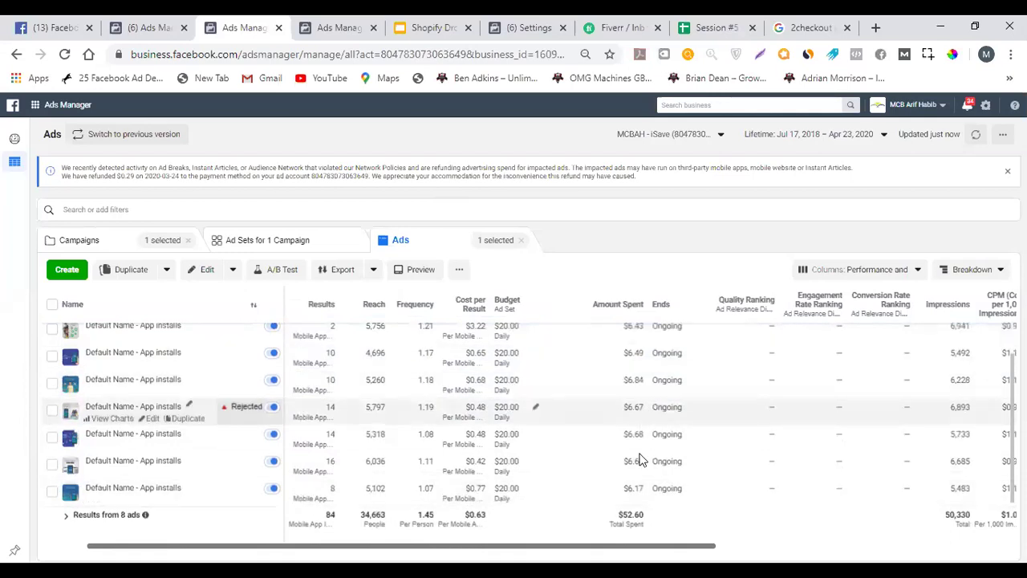
pyautogui.scroll(1, 640, 459)
pyautogui.scroll(-1, 658, 432)
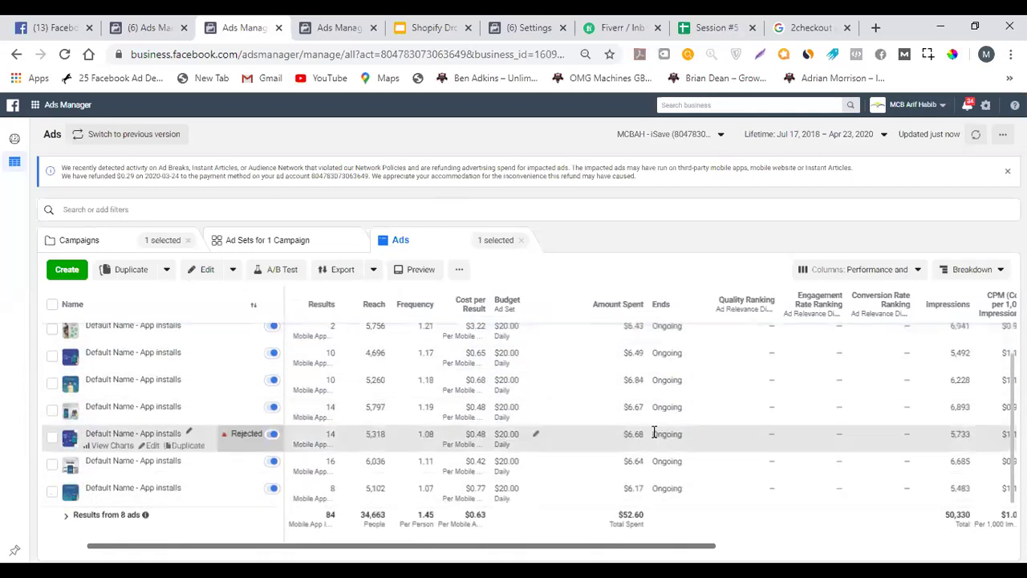
pyautogui.scroll(1, 654, 432)
# Examine the link click-through rate, link clicks and cost per link click of the ad with the most link clicks.
pyautogui.moveTo(696, 540); pyautogui.dragTo(996, 530)
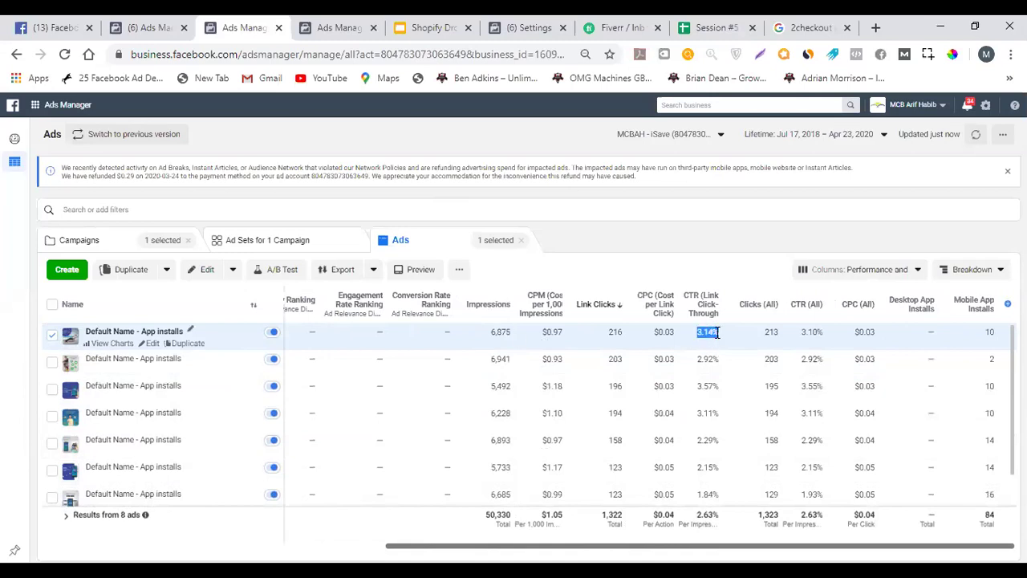
pyautogui.click(612, 335)
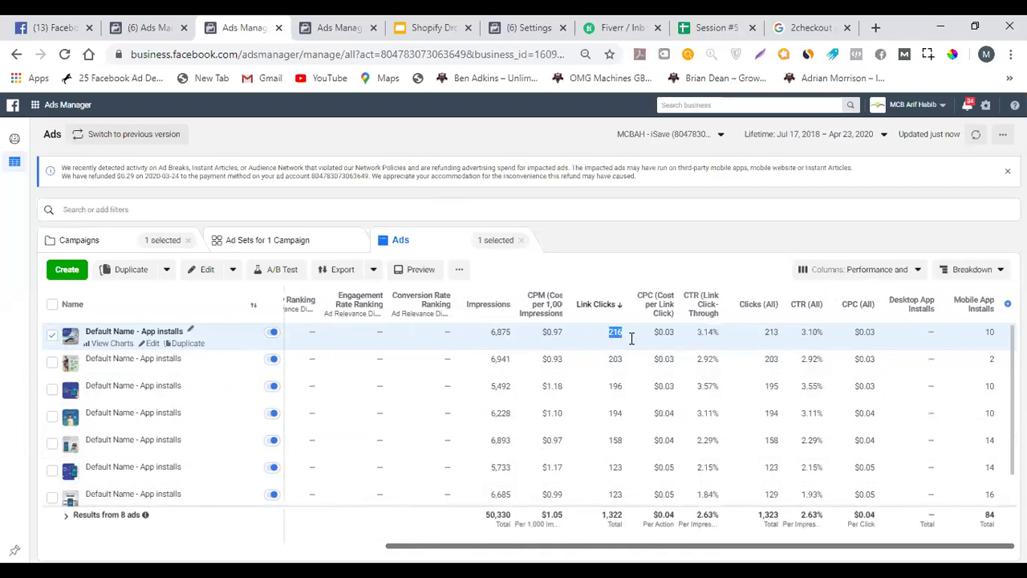
pyautogui.doubleClick(664, 334)
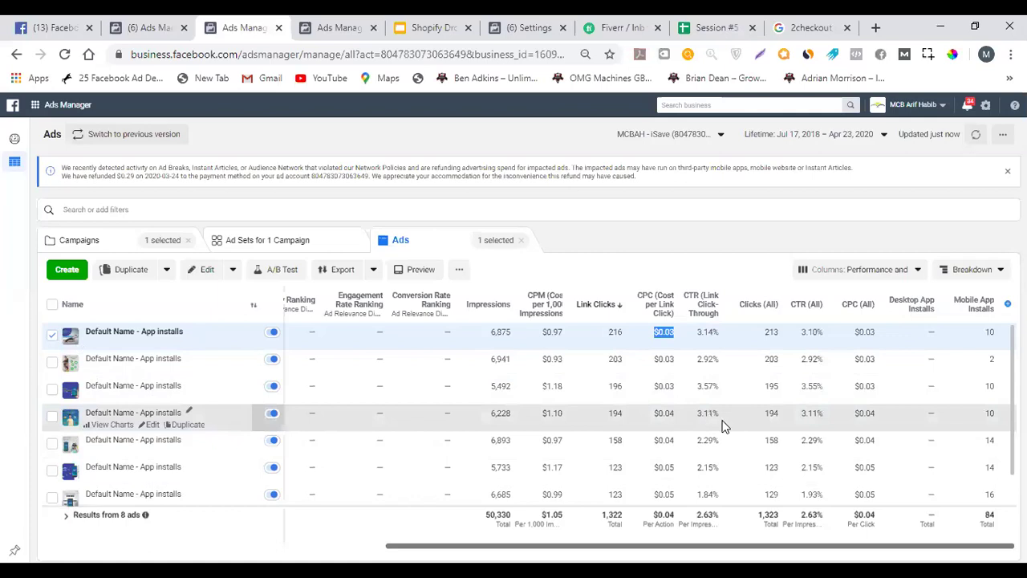
# Return to the campaign list, open the Generic Acquisition A campaign and list the ads of its Current Events | KLIRM - 25-45 ad set.
pyautogui.moveTo(728, 417); pyautogui.dragTo(482, 342)
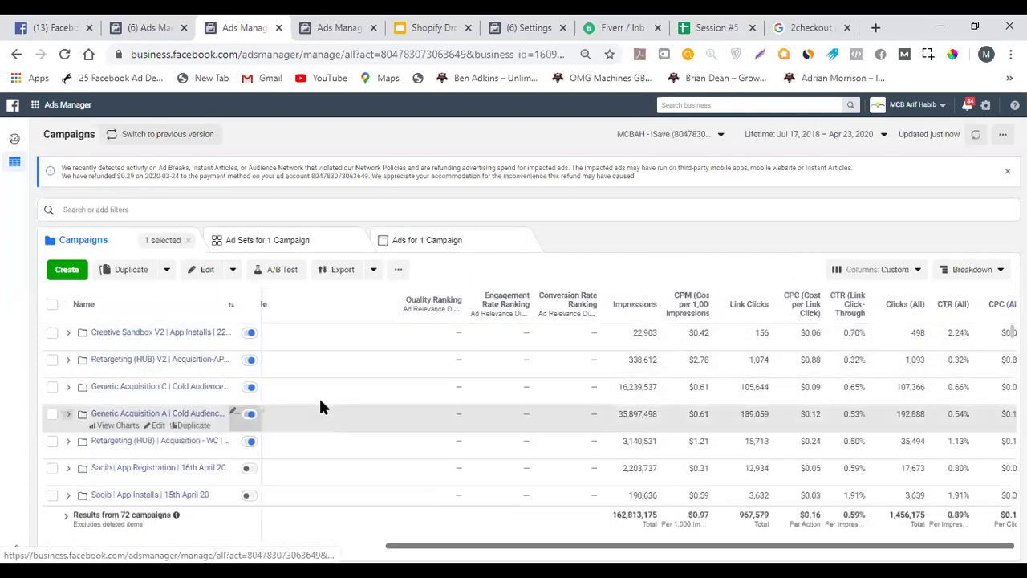
pyautogui.scroll(-2, 312, 398)
pyautogui.scroll(3, 311, 405)
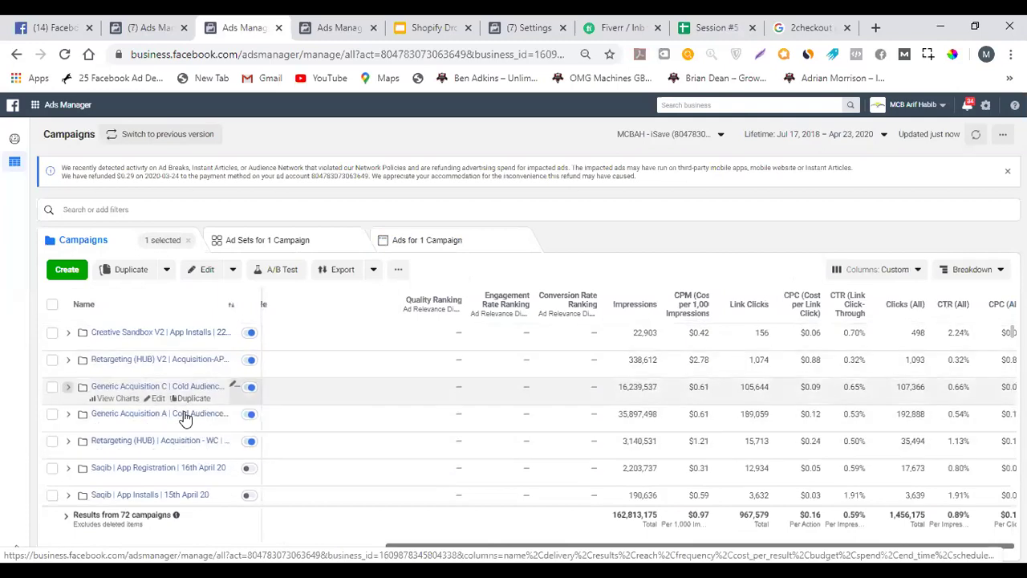
pyautogui.click(98, 414)
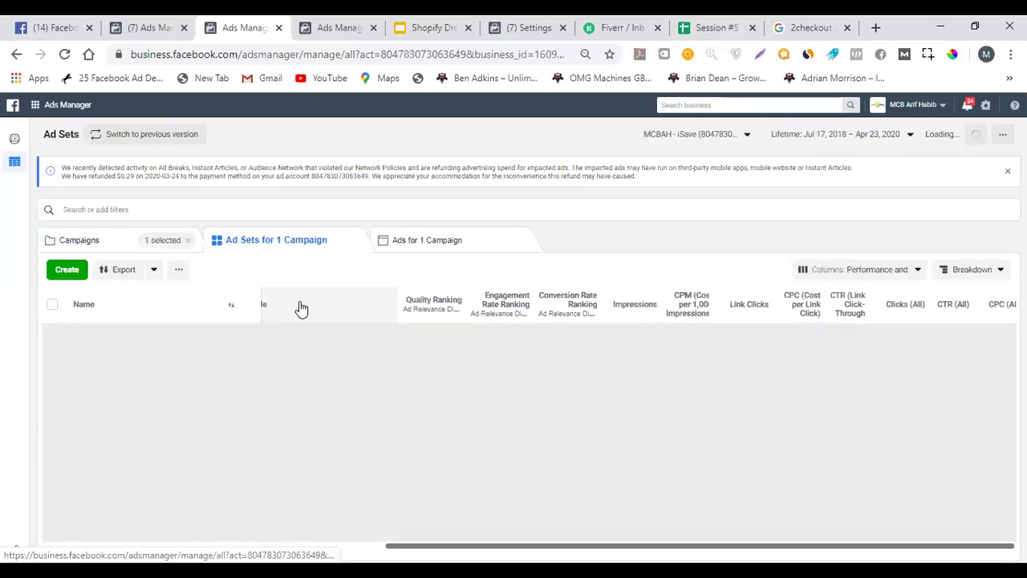
pyautogui.click(382, 336)
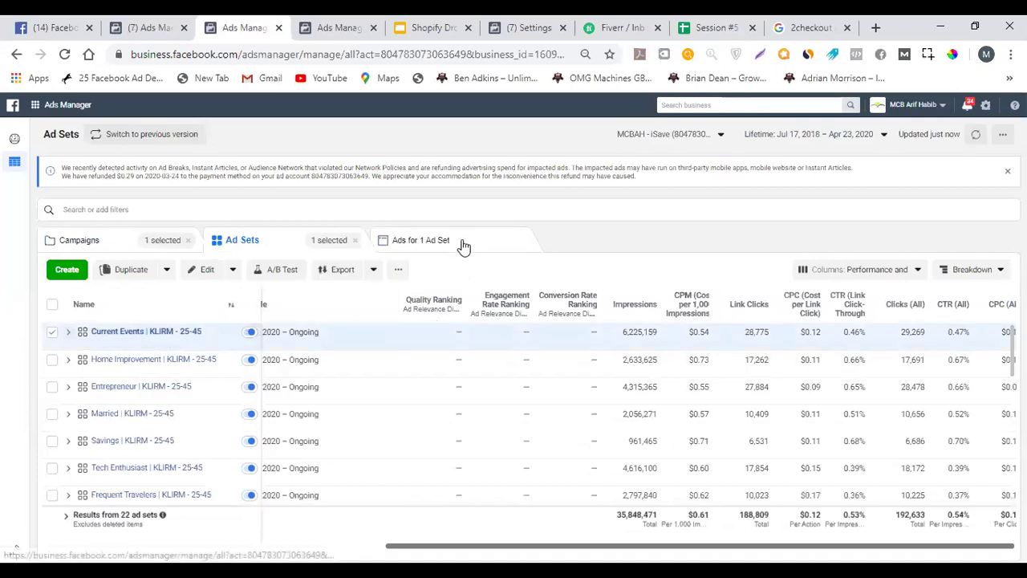
pyautogui.click(463, 244)
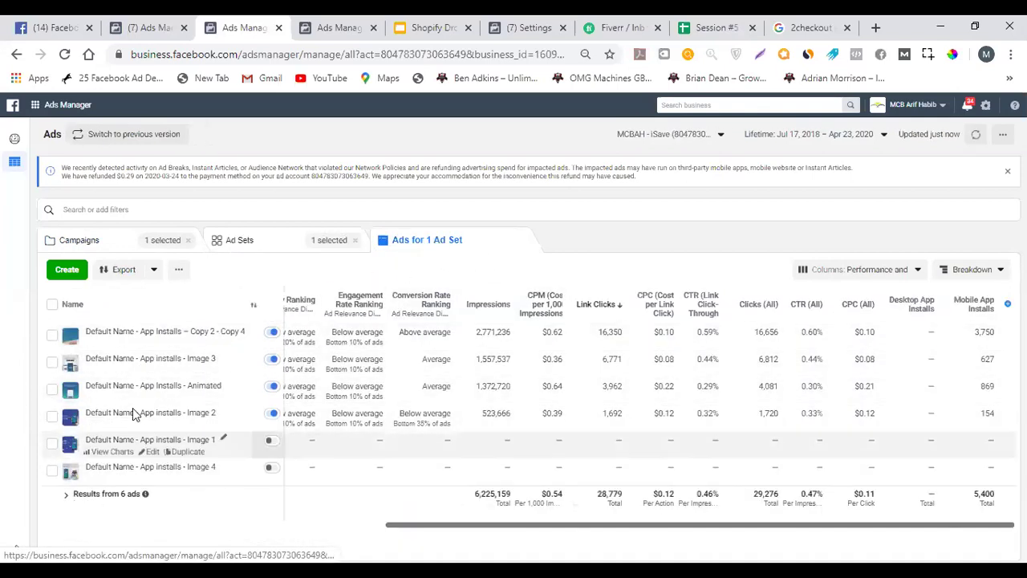
# Go back to the campaign's ad sets and switch to the Shopify Dropshipping - Extreme Commerce presentation in Google Slides.
pyautogui.click(365, 240)
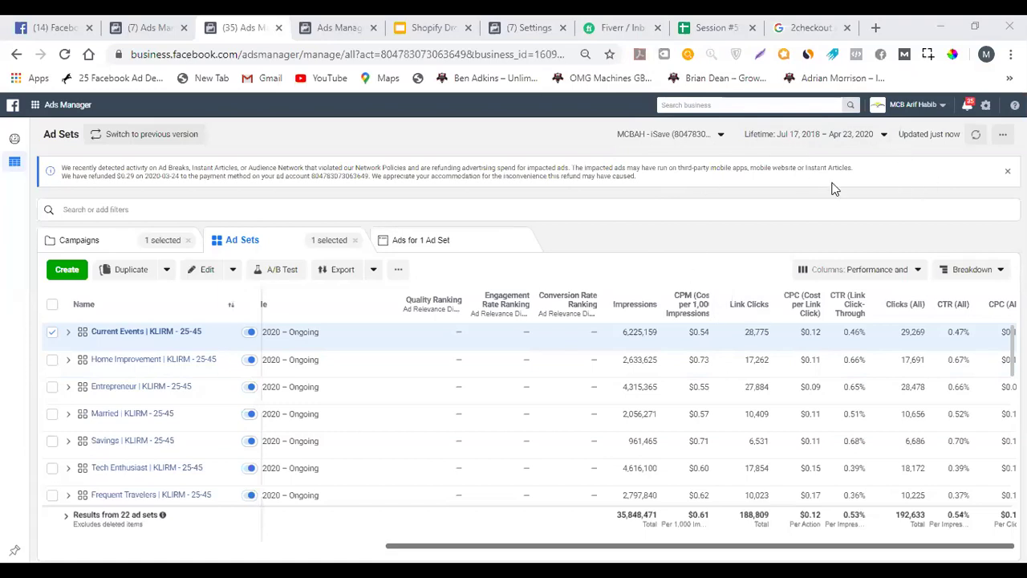
pyautogui.click(411, 24)
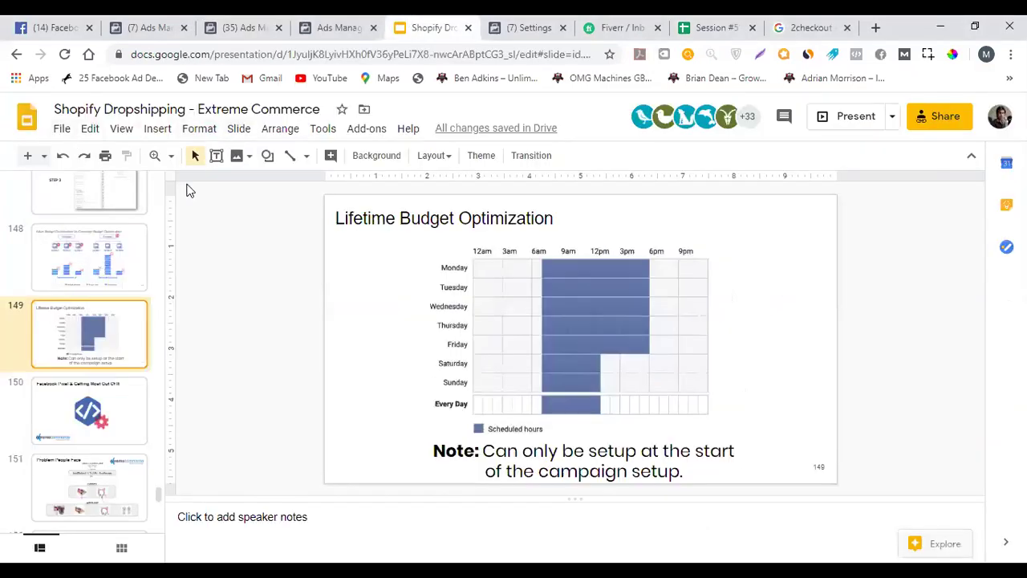